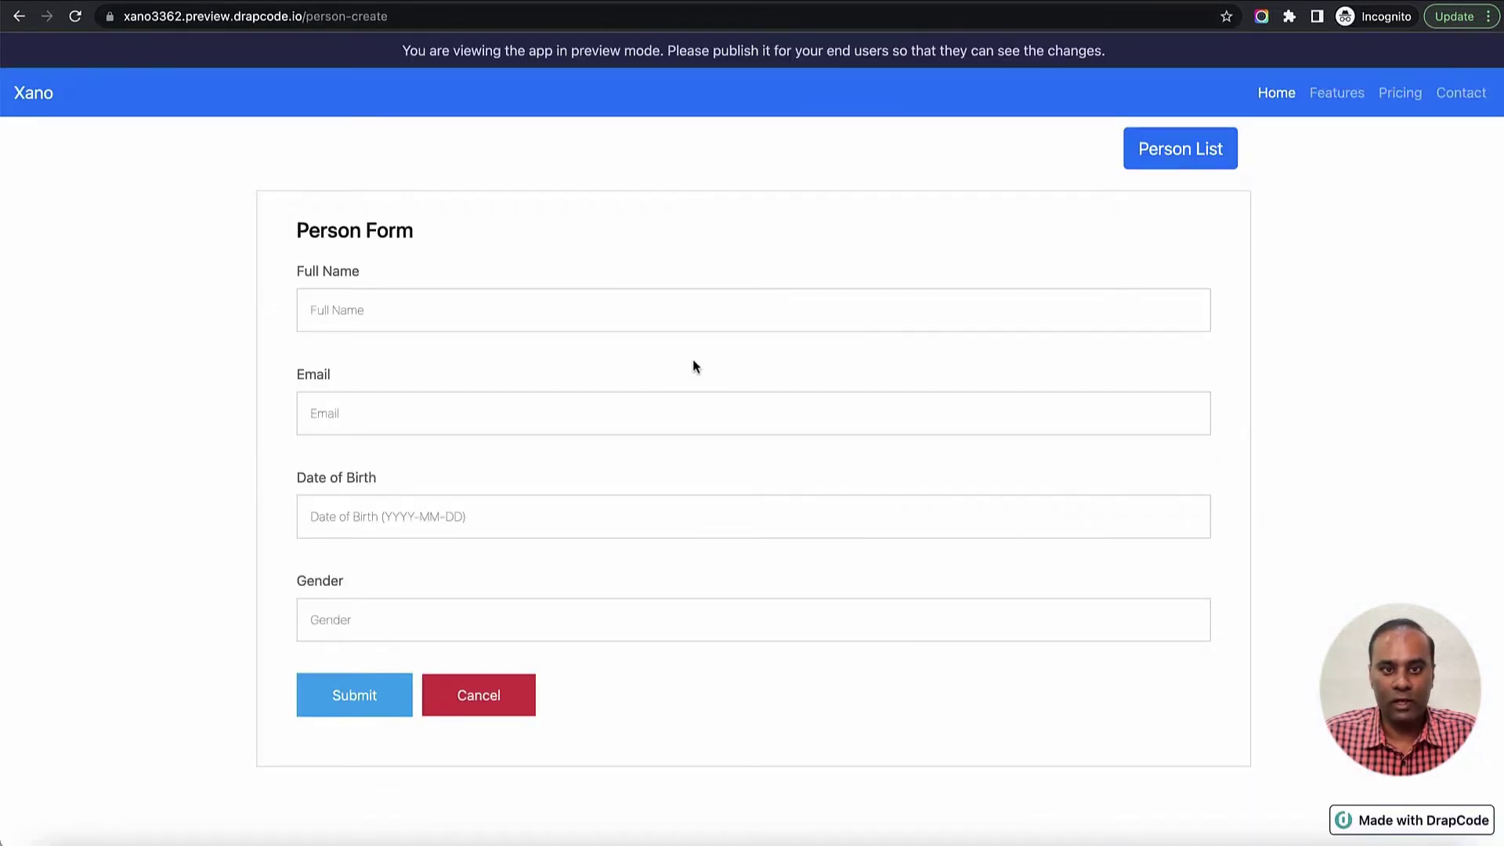
- Enter the new person's full name and e-mail address in the Person Form
{"action": "left_click", "coordinate": [688, 309]}
{"action": "type", "text": "Person 7"}
{"action": "key", "text": "Tab"}
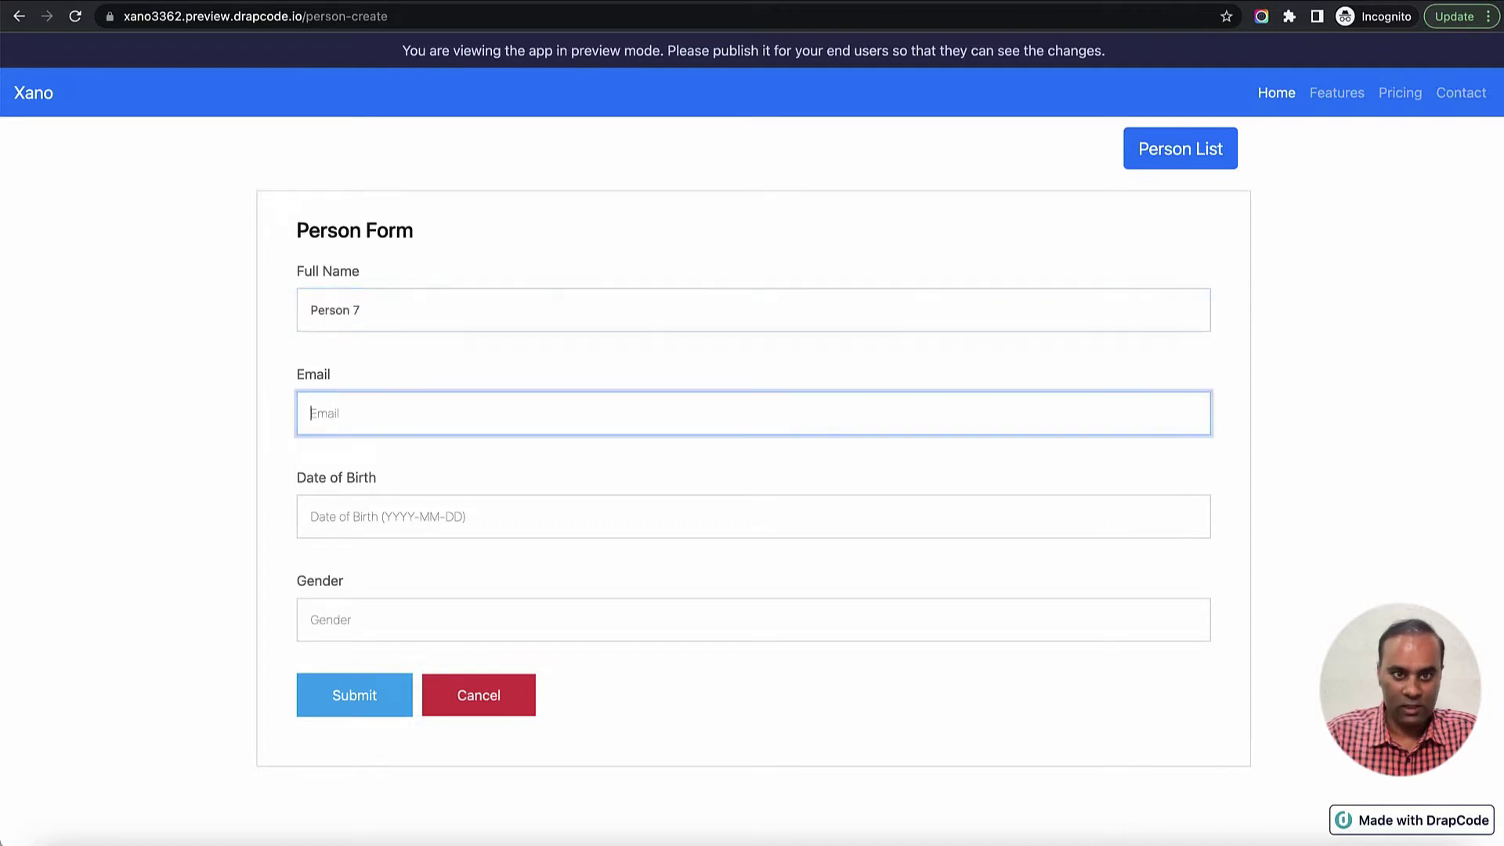
{"action": "type", "text": "perso"}
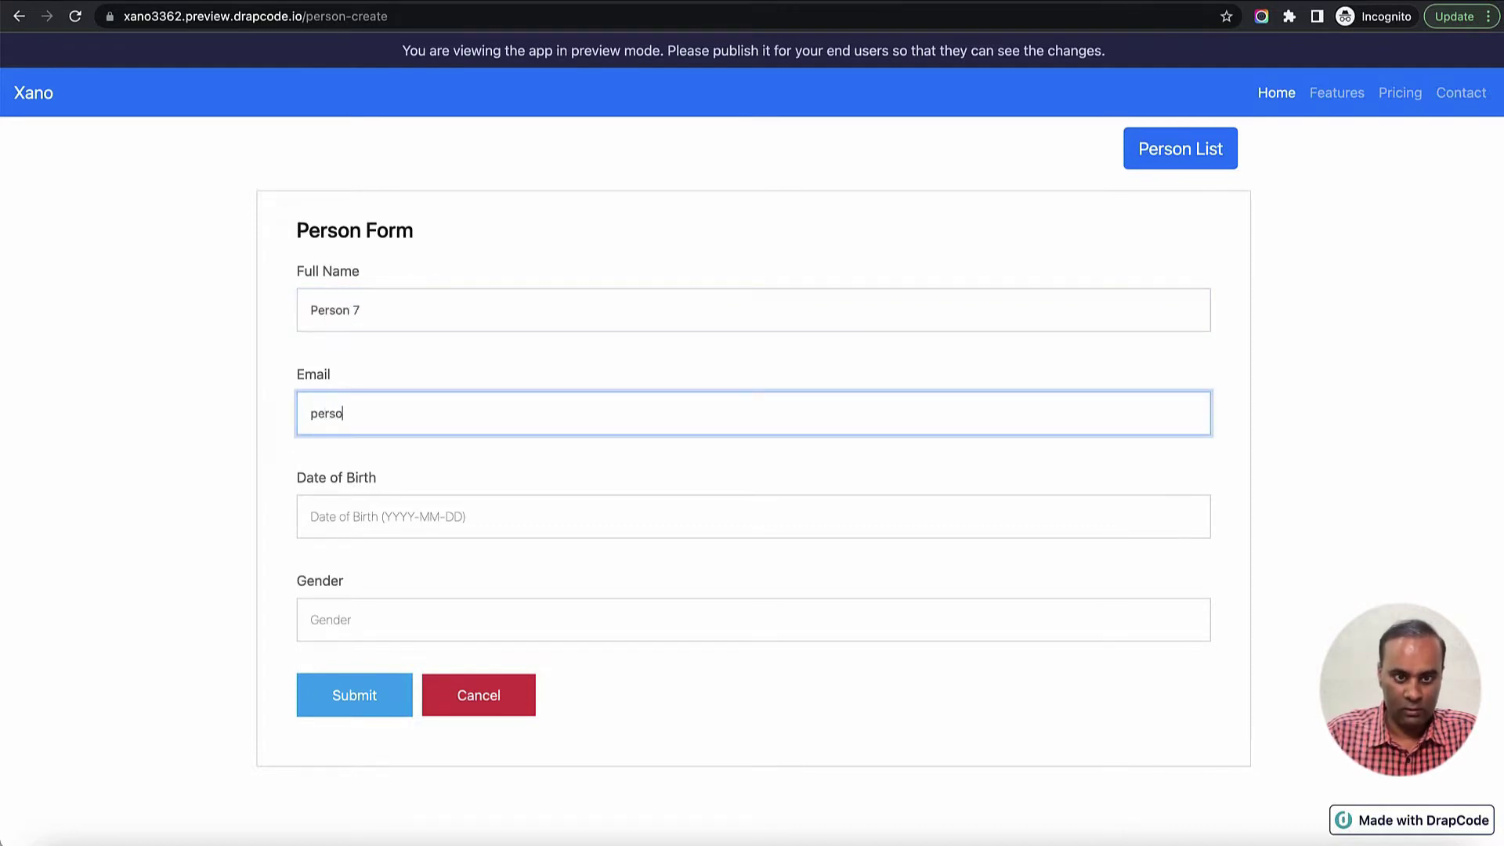
{"action": "type", "text": "n7@email.com"}
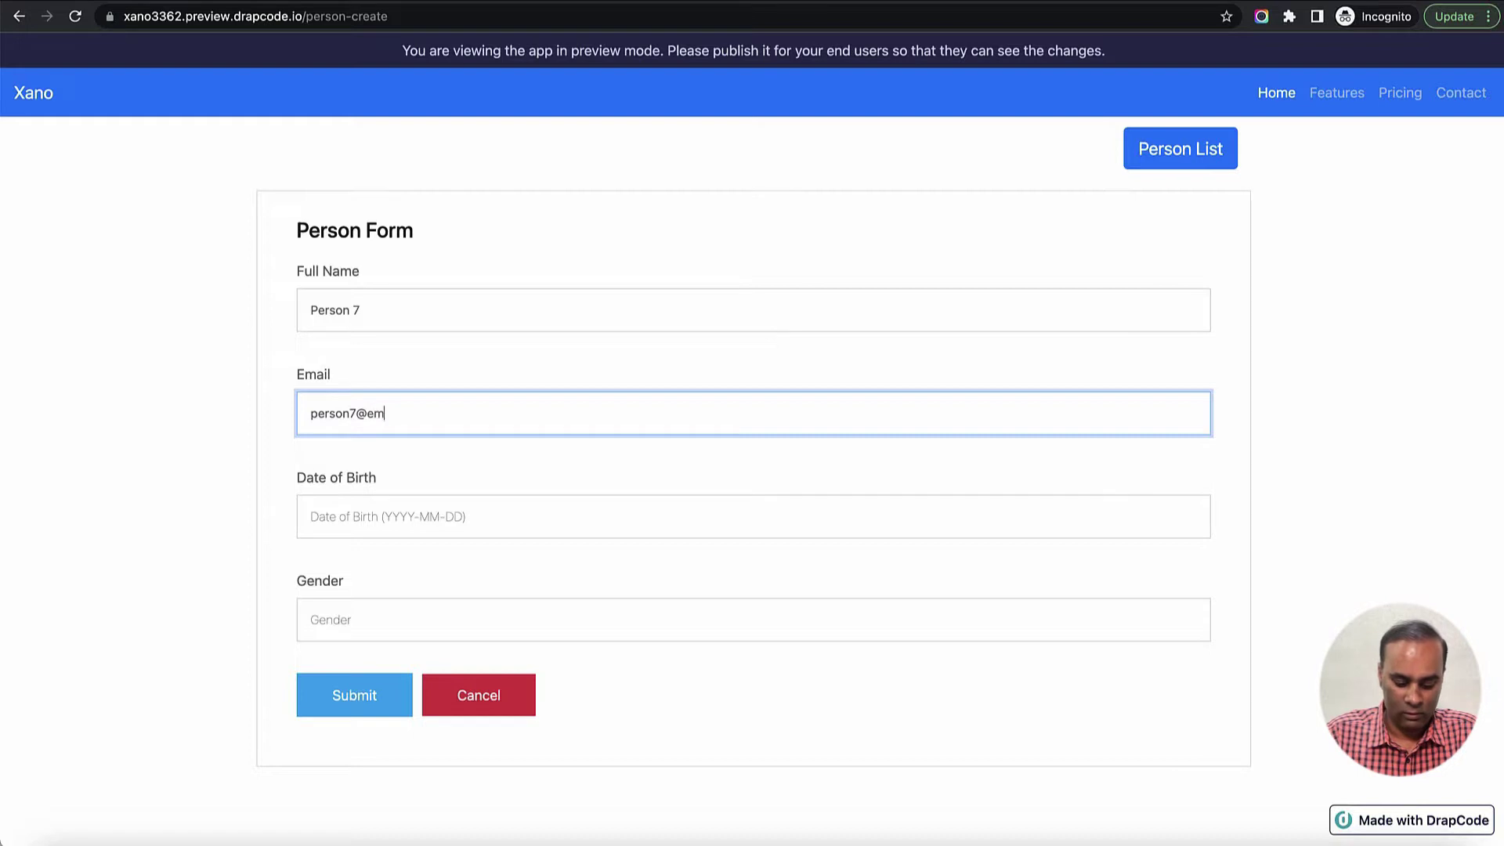
- Choose a date of birth, enter Male as the gender and submit the Person Form
{"action": "left_click", "coordinate": [310, 516]}
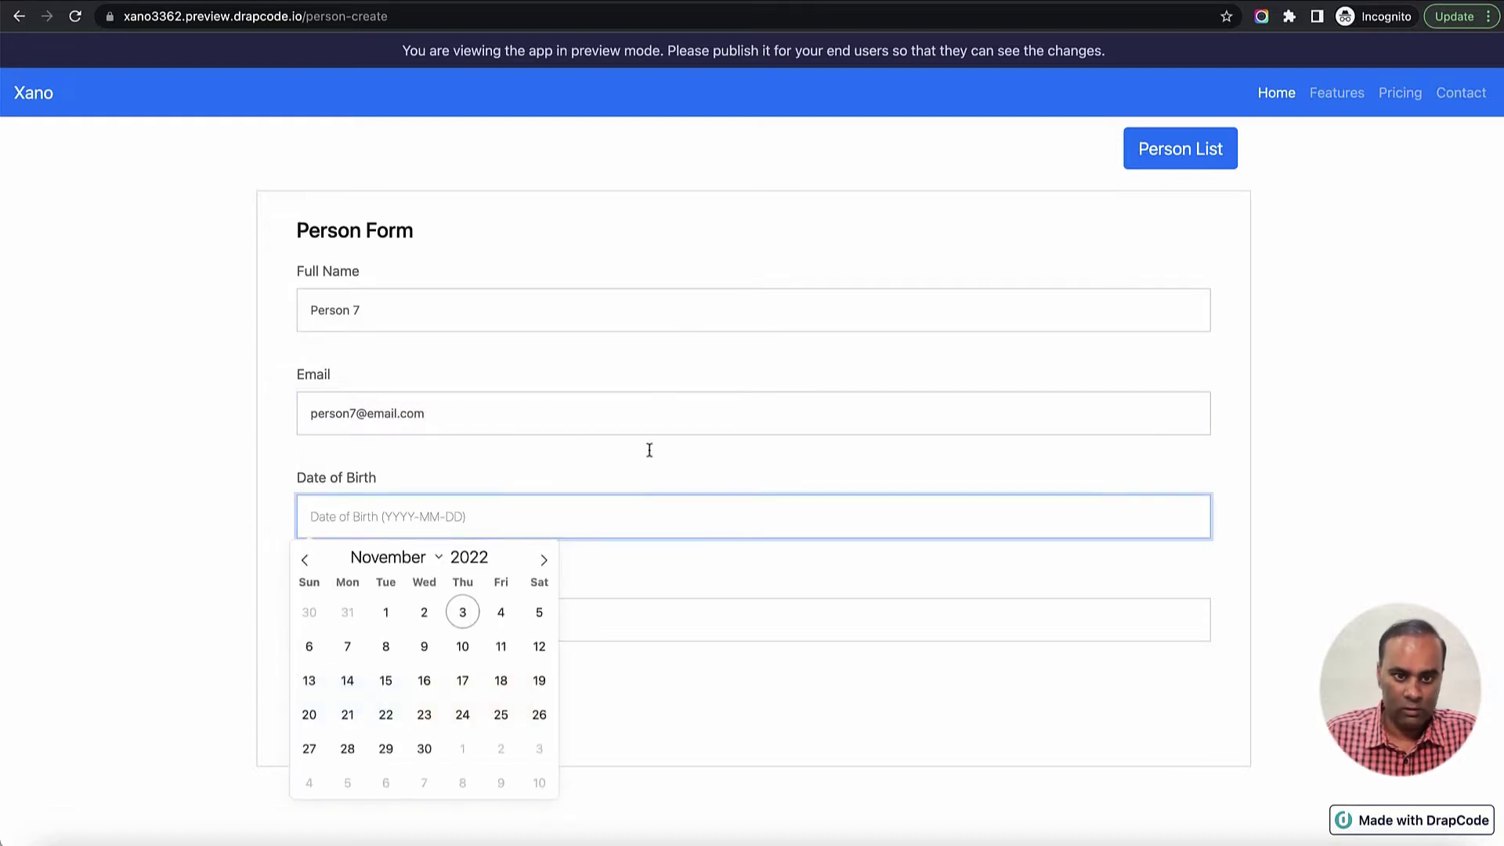
{"action": "left_click", "coordinate": [392, 616]}
{"action": "left_click", "coordinate": [393, 614]}
{"action": "type", "text": "Male"}
{"action": "left_click", "coordinate": [360, 688]}
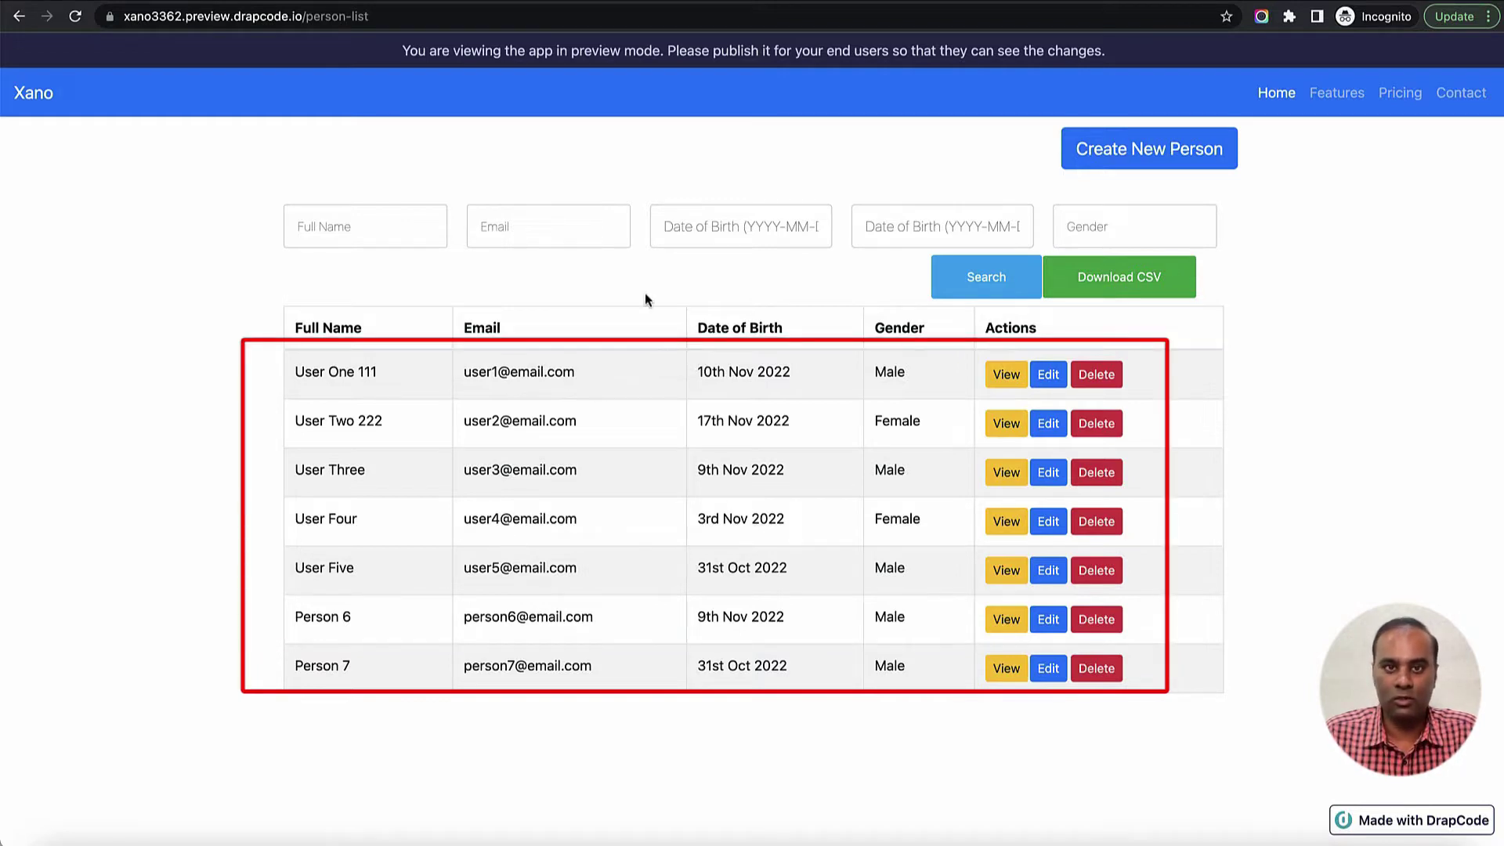
- Switch to the Default API group in Xano and open its Swagger documentation
{"action": "left_click", "coordinate": [745, 10]}
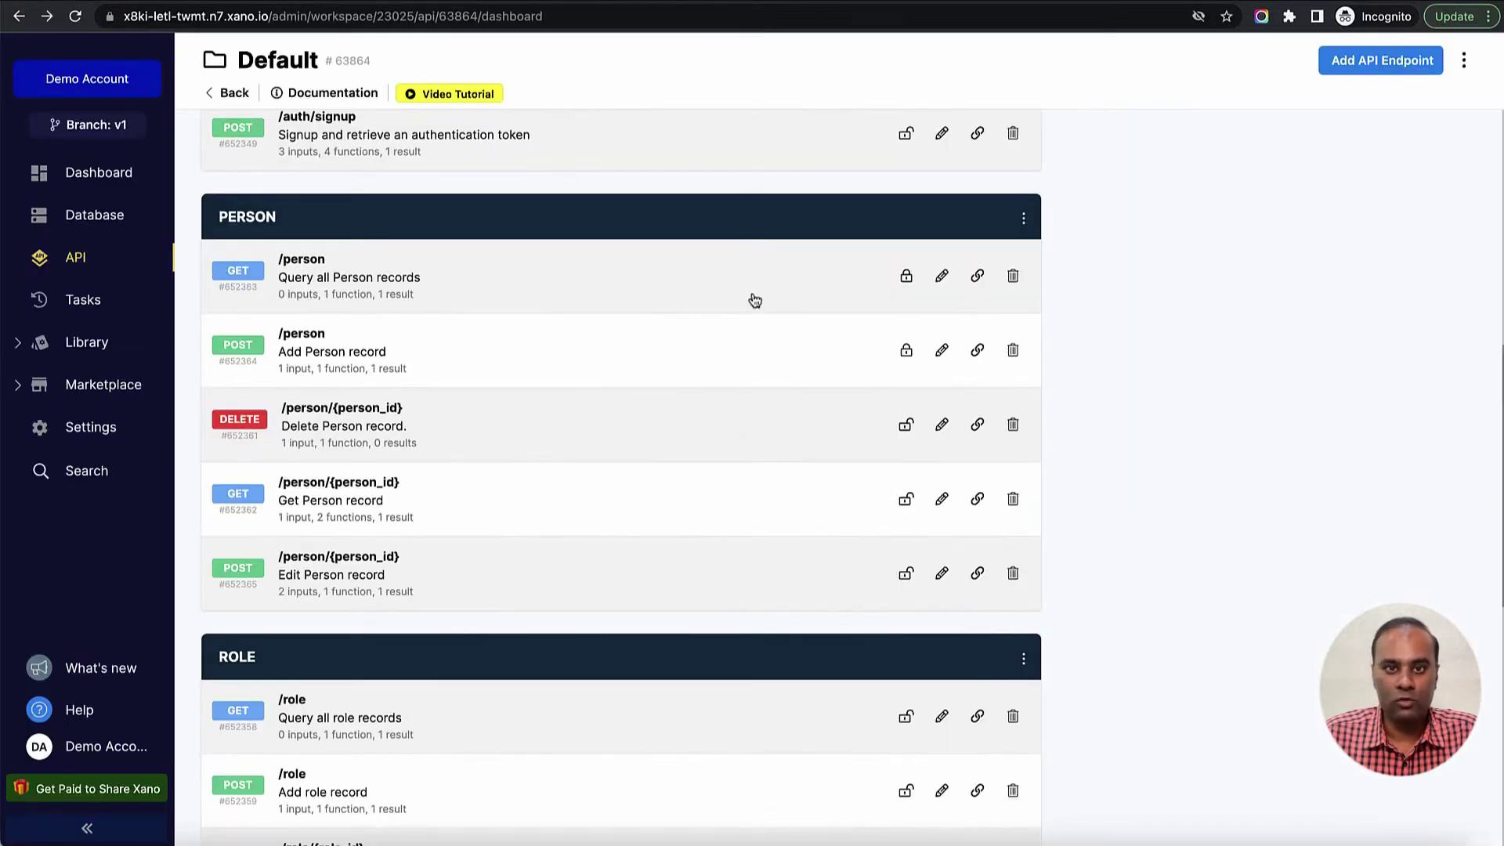
{"action": "key", "text": "ctrl+Tab"}
{"action": "left_click", "coordinate": [1478, 131]}
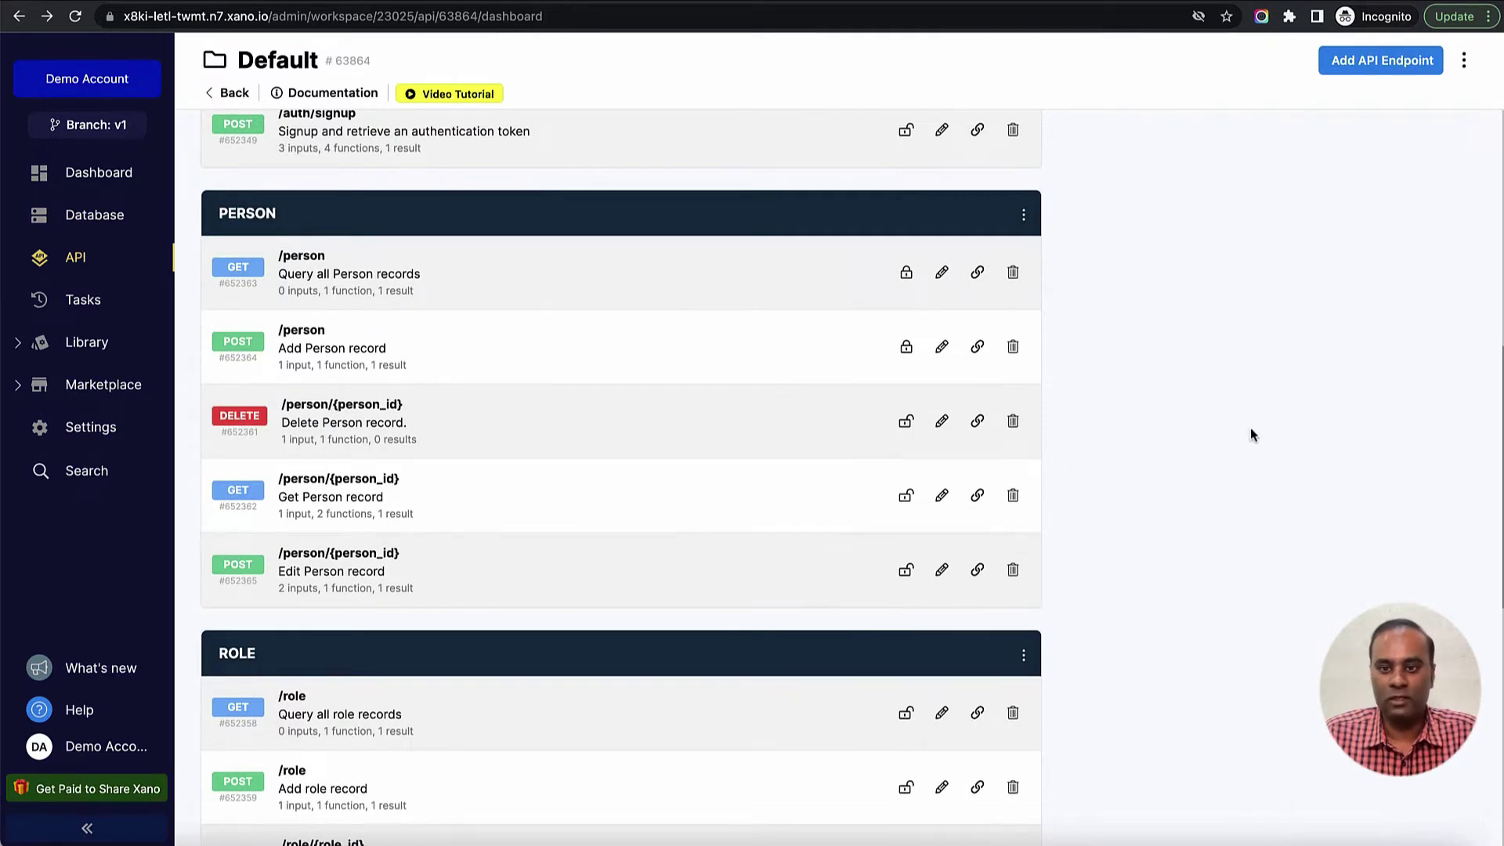
{"action": "scroll", "coordinate": [1250, 426], "scroll_direction": "up", "scroll_amount": 10}
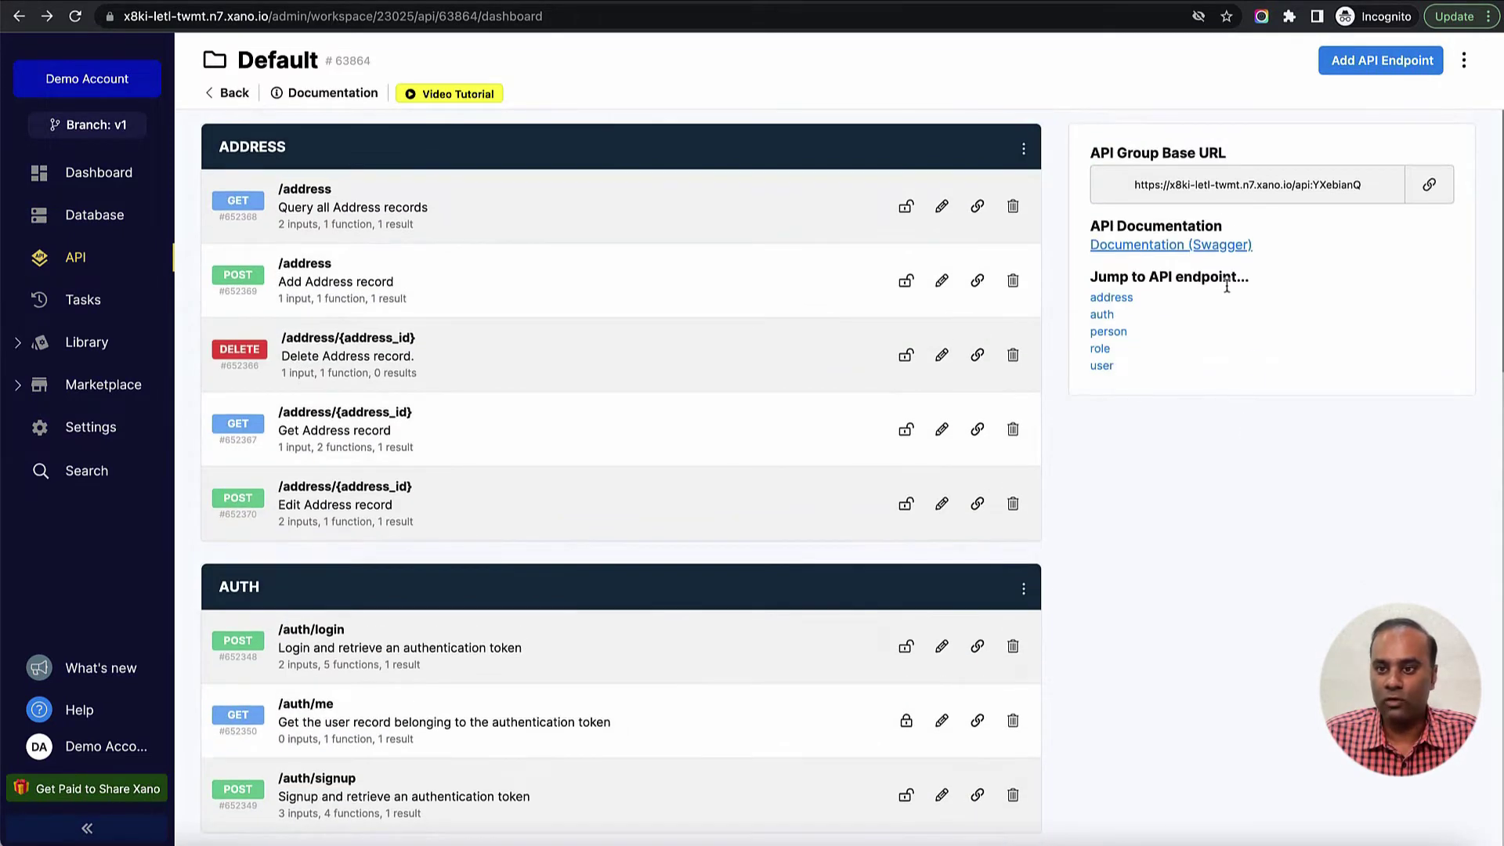
{"action": "left_click", "coordinate": [1161, 246]}
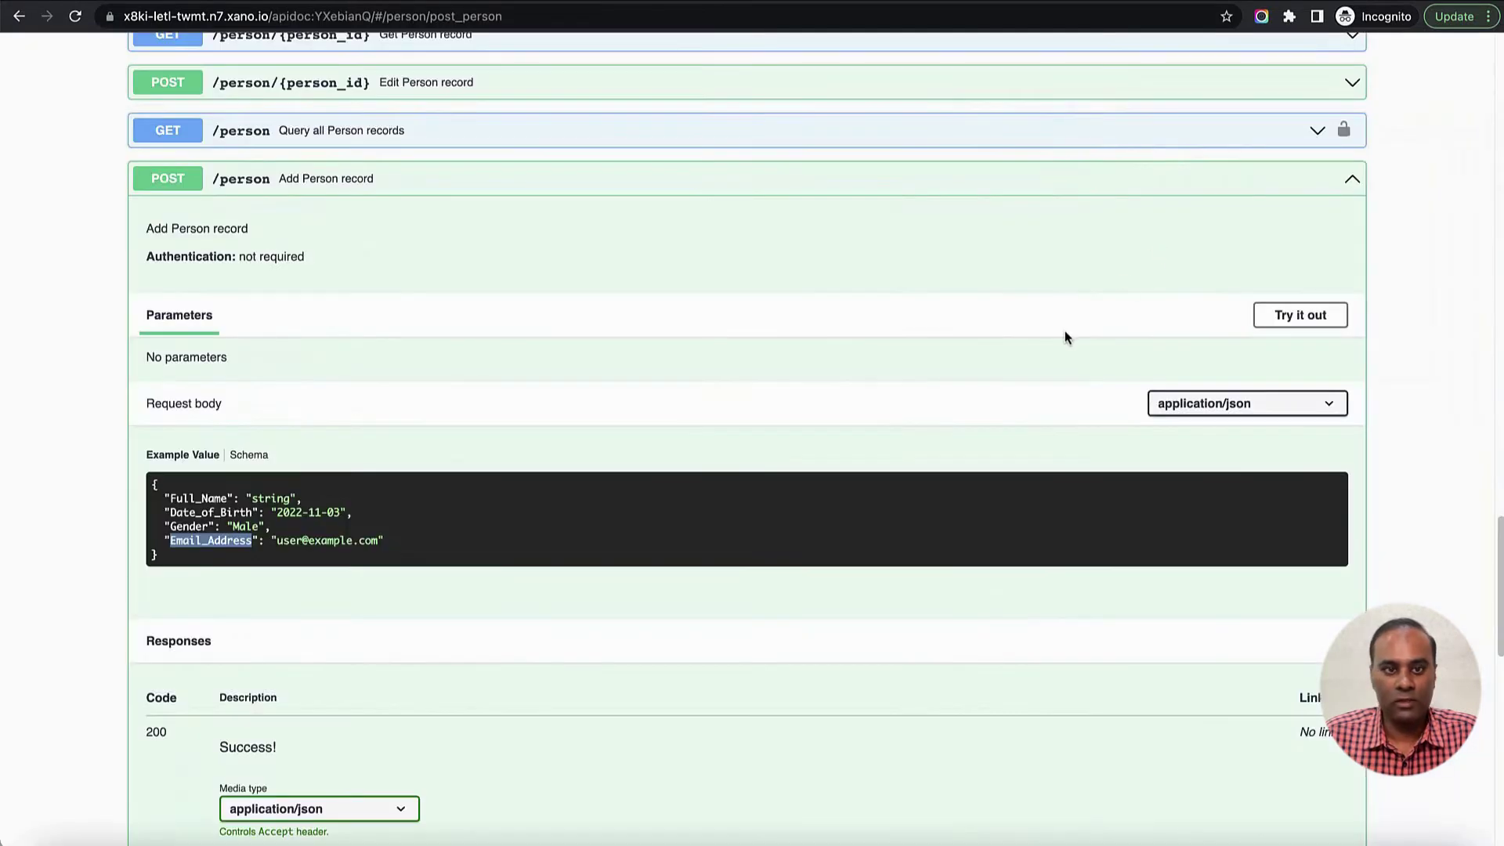
- Collapse the Add Person record endpoint and expand POST /person/{person_id} to examine the fields in its example request body
{"action": "scroll", "coordinate": [1064, 337], "scroll_direction": "up", "scroll_amount": 2}
{"action": "left_click", "coordinate": [543, 266]}
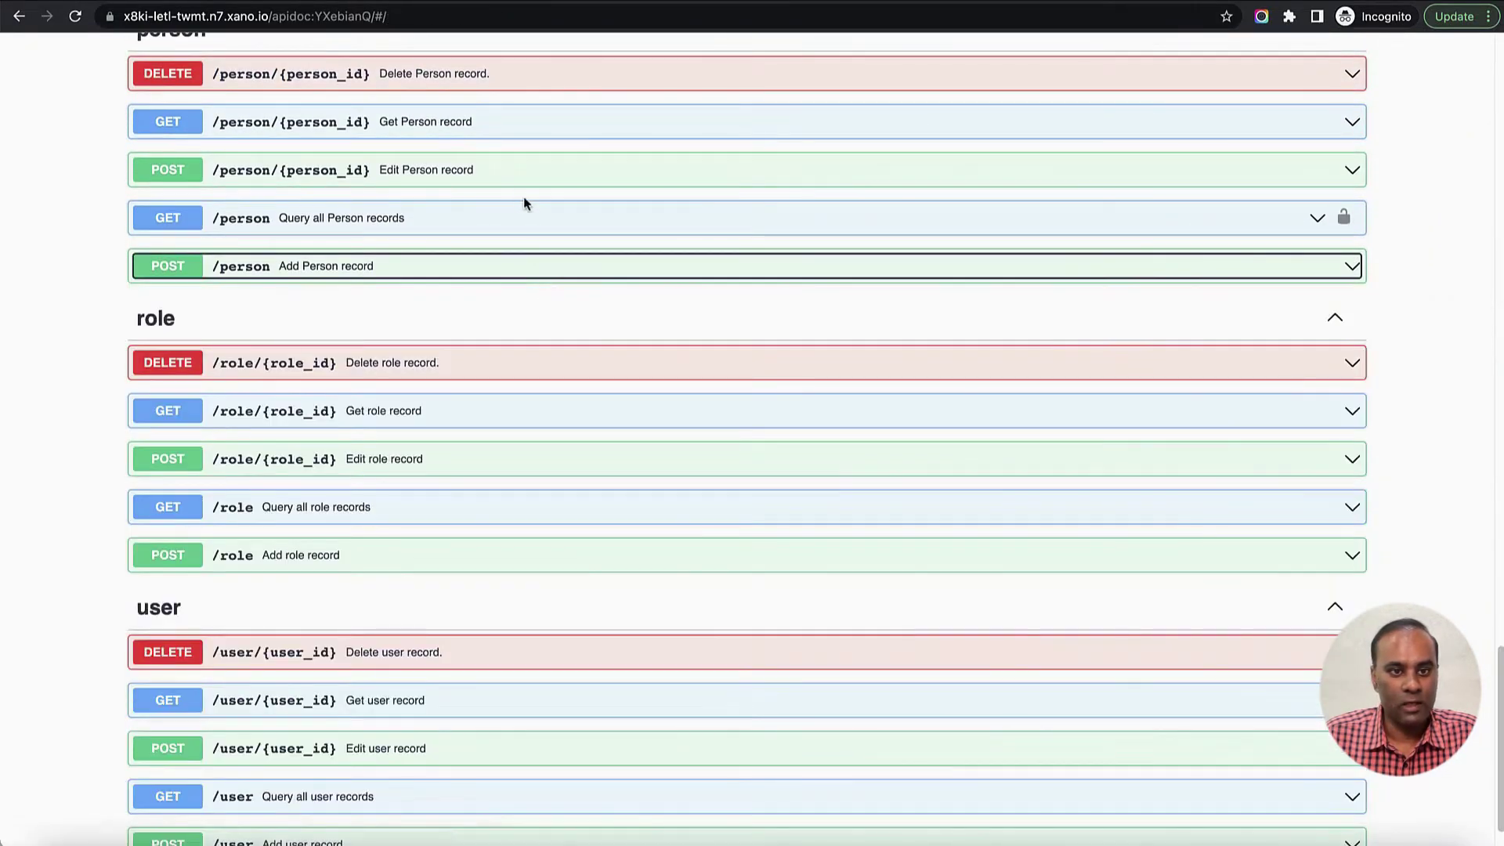
{"action": "left_click", "coordinate": [513, 174]}
{"action": "scroll", "coordinate": [557, 329], "scroll_direction": "down", "scroll_amount": 2}
{"action": "scroll", "coordinate": [412, 524], "scroll_direction": "down", "scroll_amount": 2}
{"action": "scroll", "coordinate": [404, 470], "scroll_direction": "up", "scroll_amount": 2}
{"action": "left_click", "coordinate": [384, 324]}
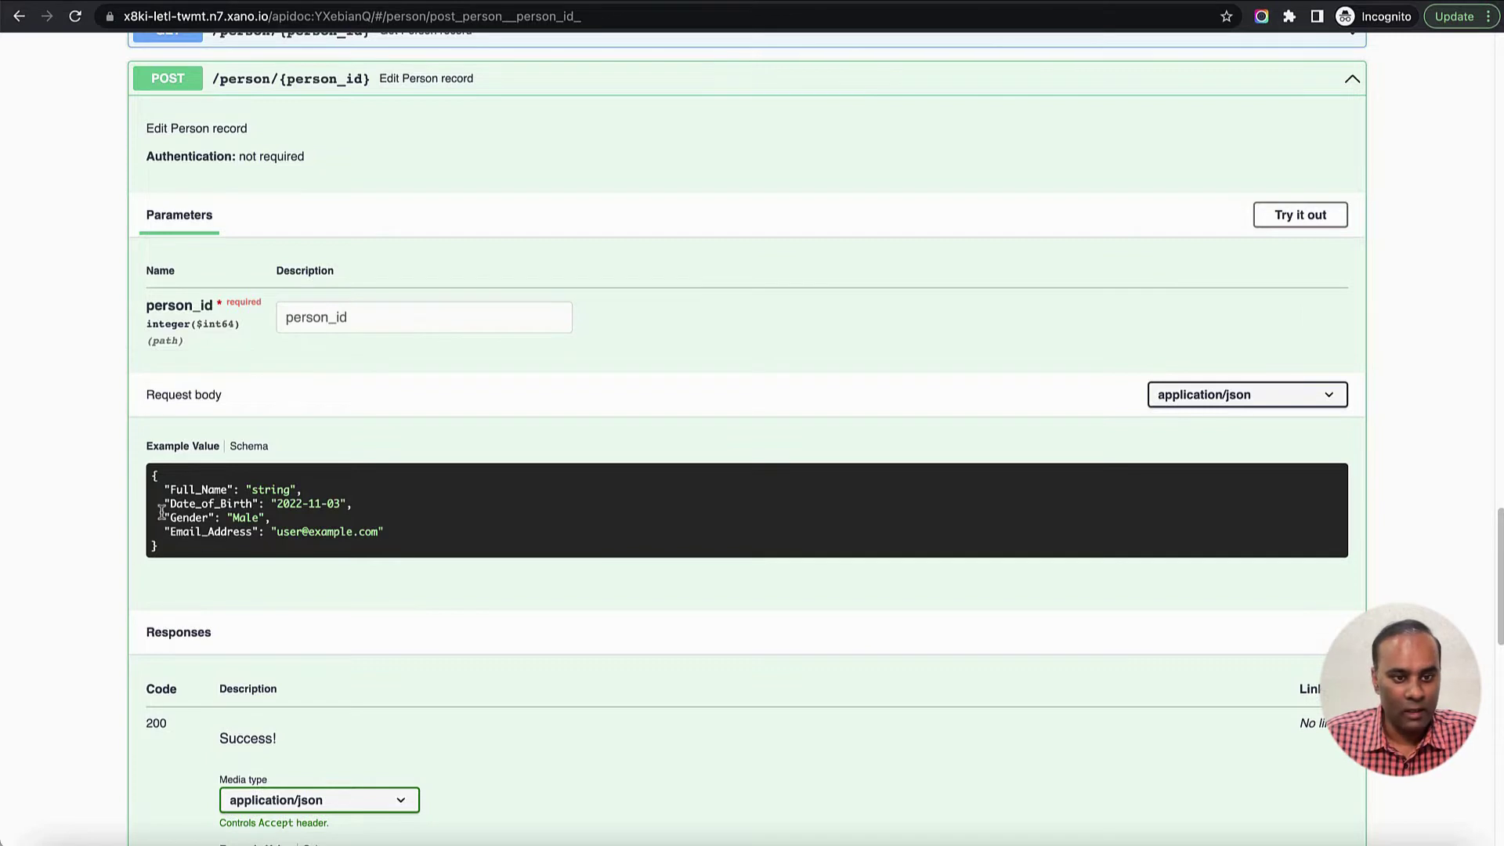
{"action": "mouse_move", "coordinate": [165, 489]}
{"action": "left_mouse_down"}
{"action": "mouse_move", "coordinate": [292, 532]}
{"action": "mouse_move", "coordinate": [412, 533]}
{"action": "left_mouse_up"}
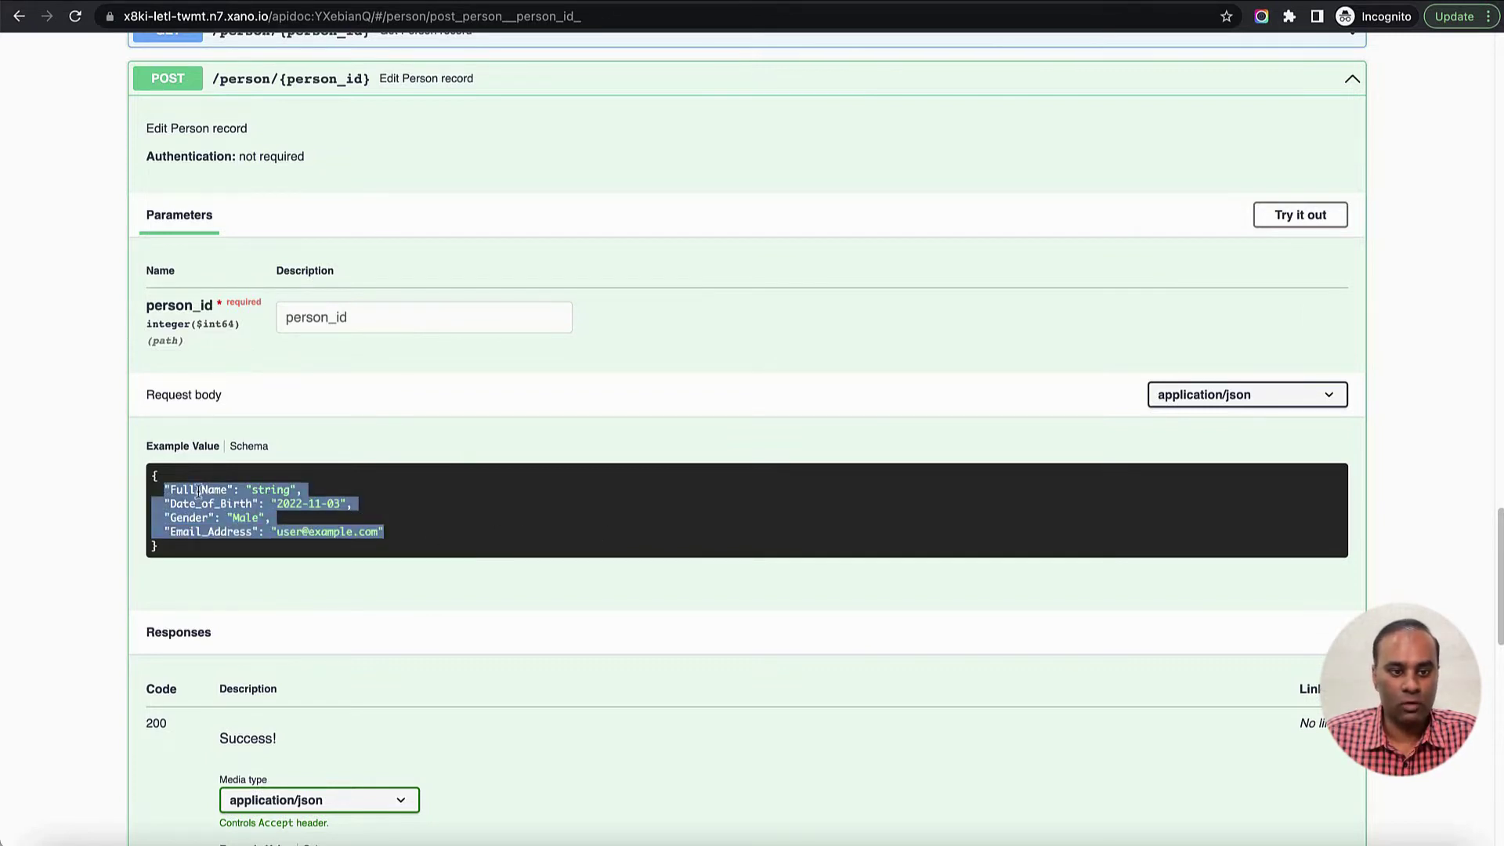
{"action": "left_click_drag", "start_coordinate": [402, 542], "coordinate": [167, 496]}
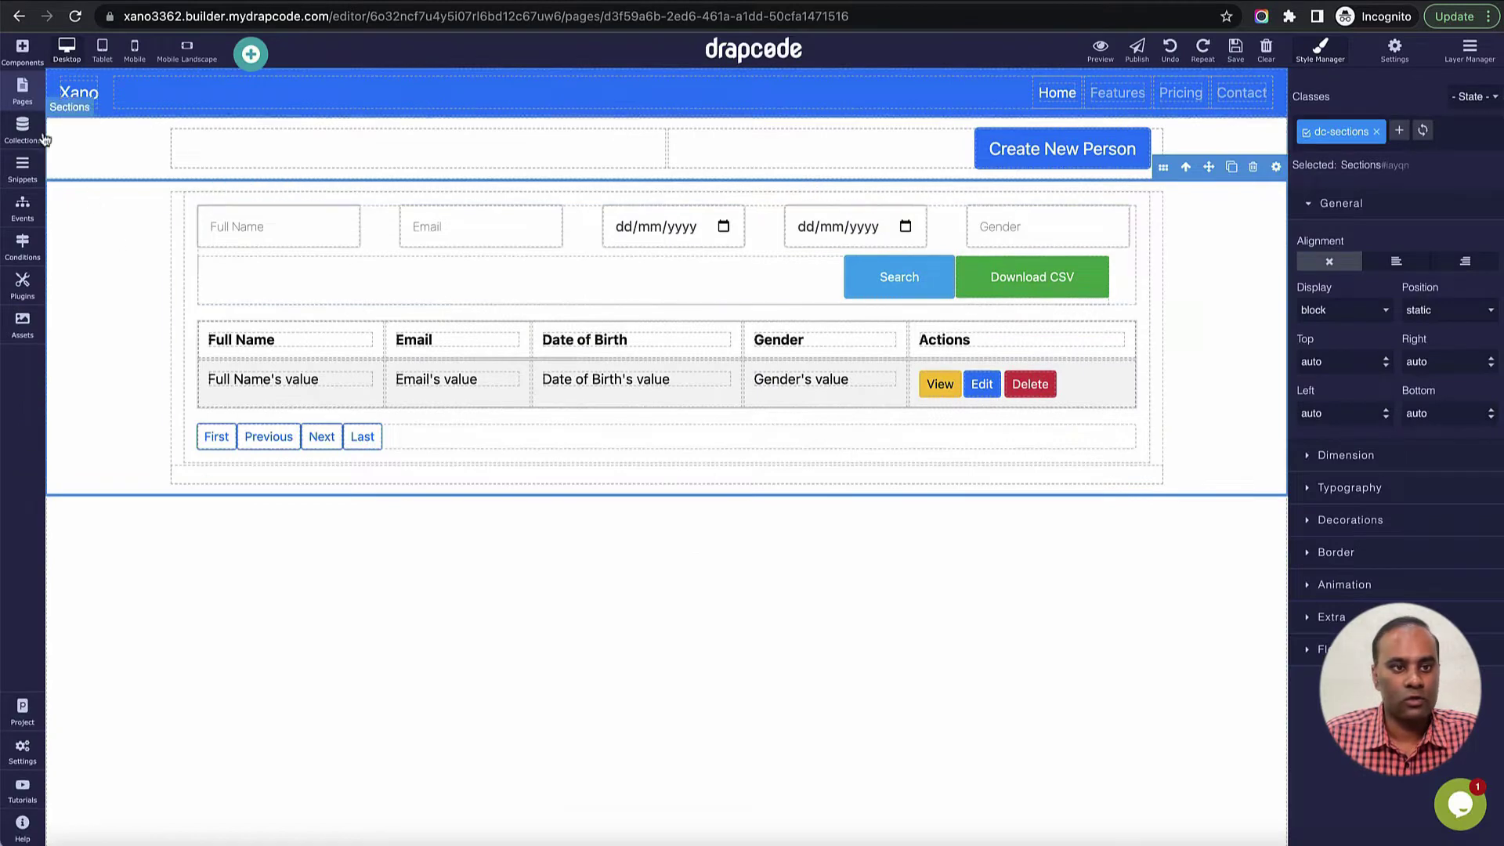
- Switch to the DrapCode builder and start a new page named Person Edit with the URL person-edit
{"action": "left_click", "coordinate": [22, 89]}
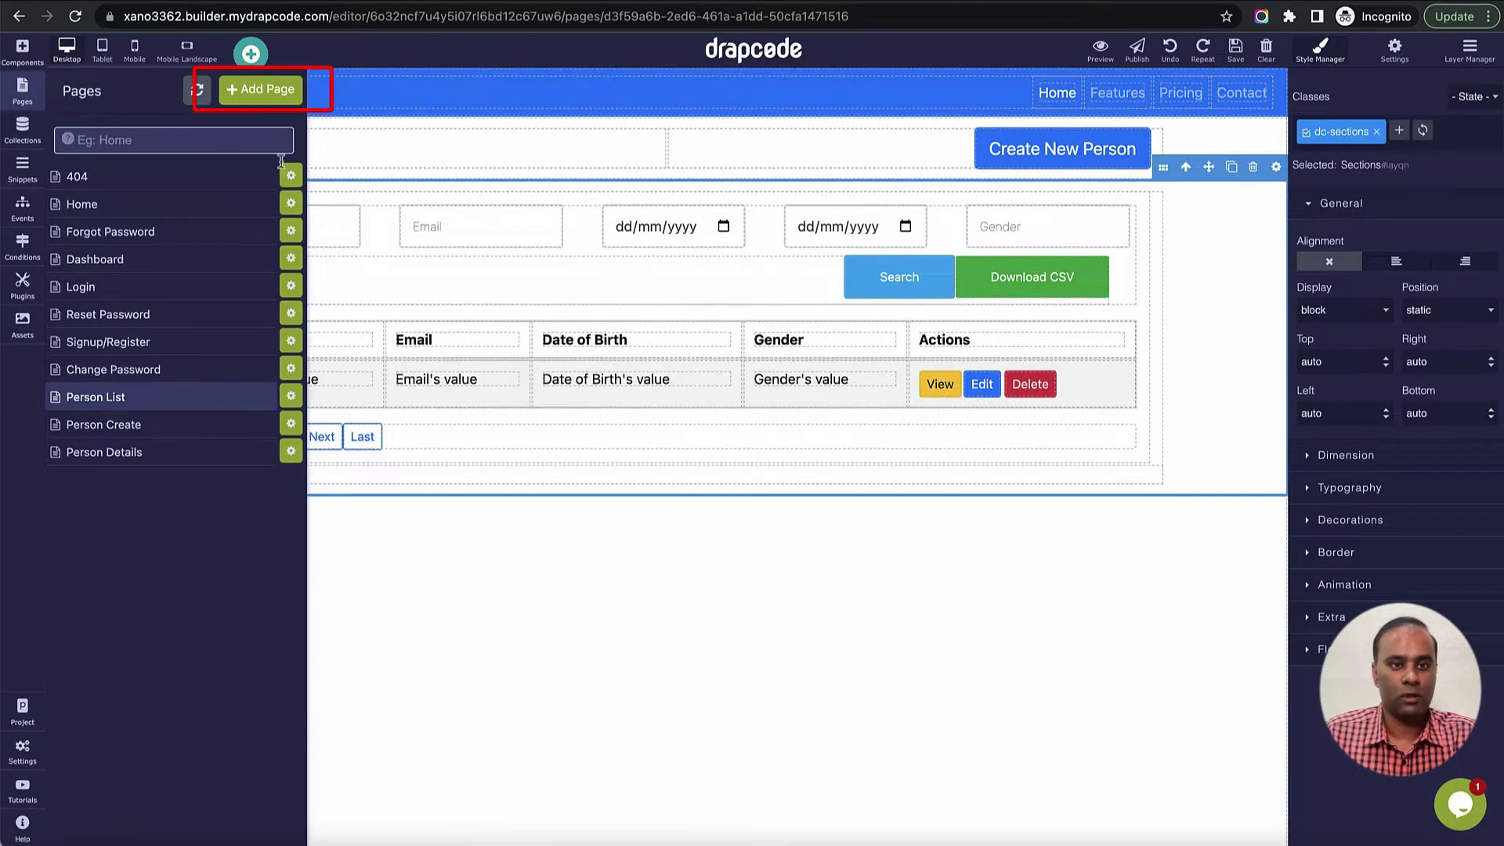
{"action": "left_click", "coordinate": [276, 91]}
{"action": "left_click", "coordinate": [424, 203]}
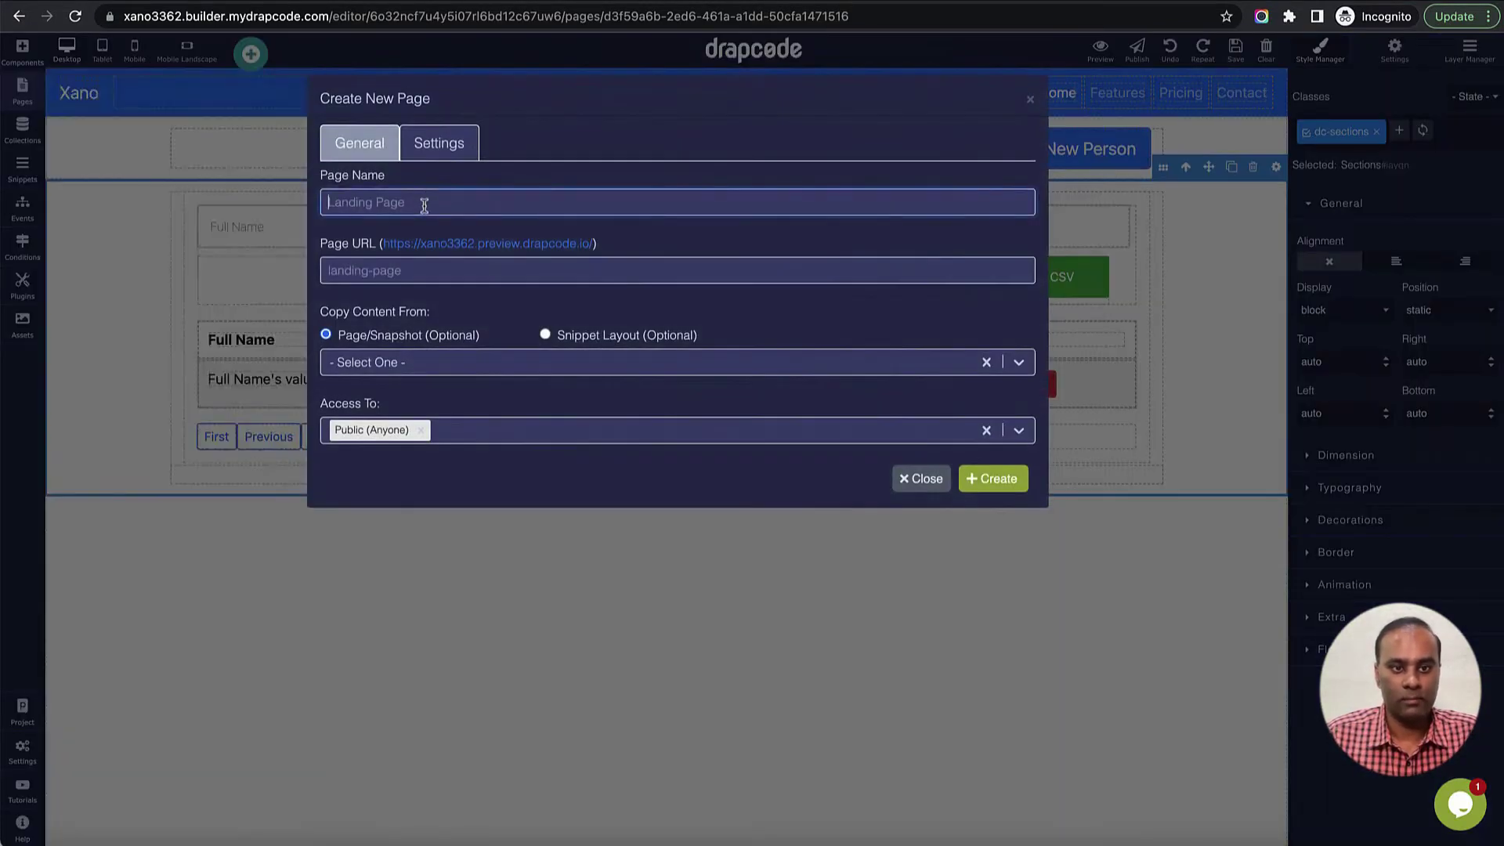
{"action": "type", "text": "Persp"}
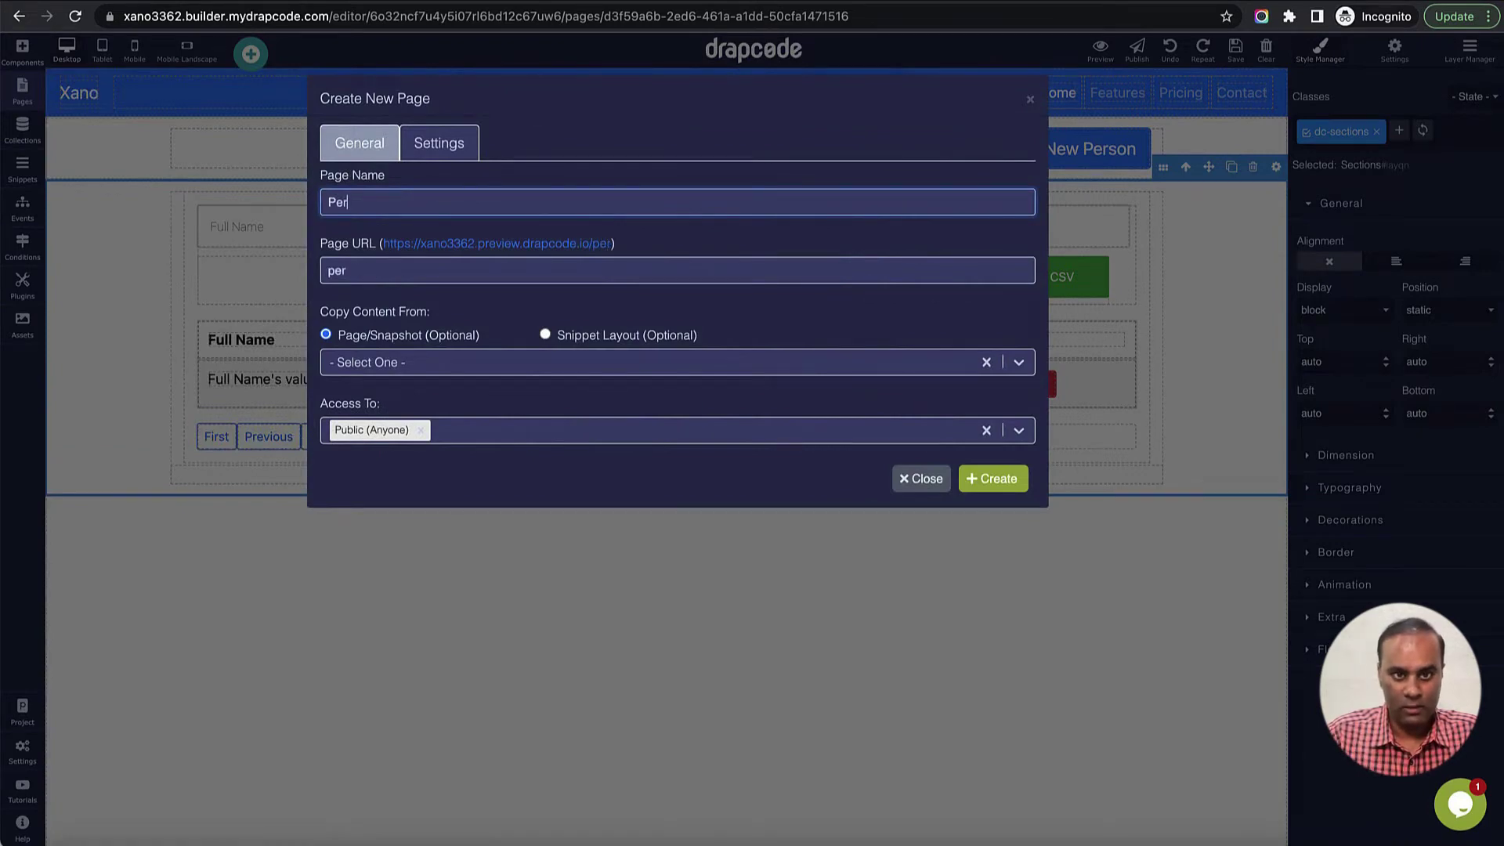
{"action": "key", "text": "BackSpace"}
{"action": "key", "text": "BackSpace"}
{"action": "type", "text": "on Edit"}
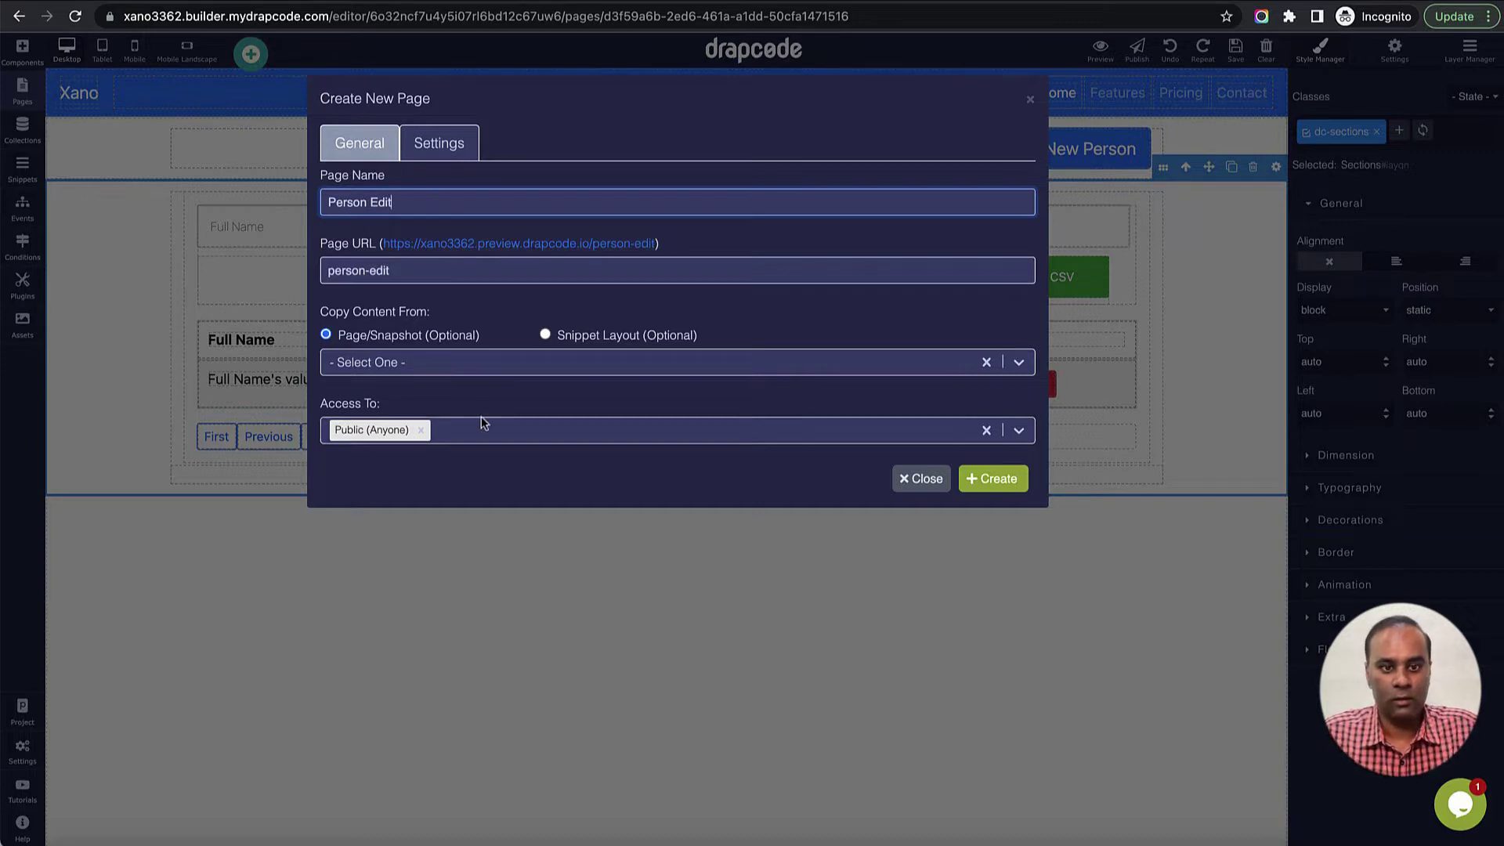
- Copy the new page's content from the existing Person Create page and create the page
{"action": "left_click", "coordinate": [477, 361]}
{"action": "left_click", "coordinate": [476, 430]}
{"action": "left_click", "coordinate": [470, 413]}
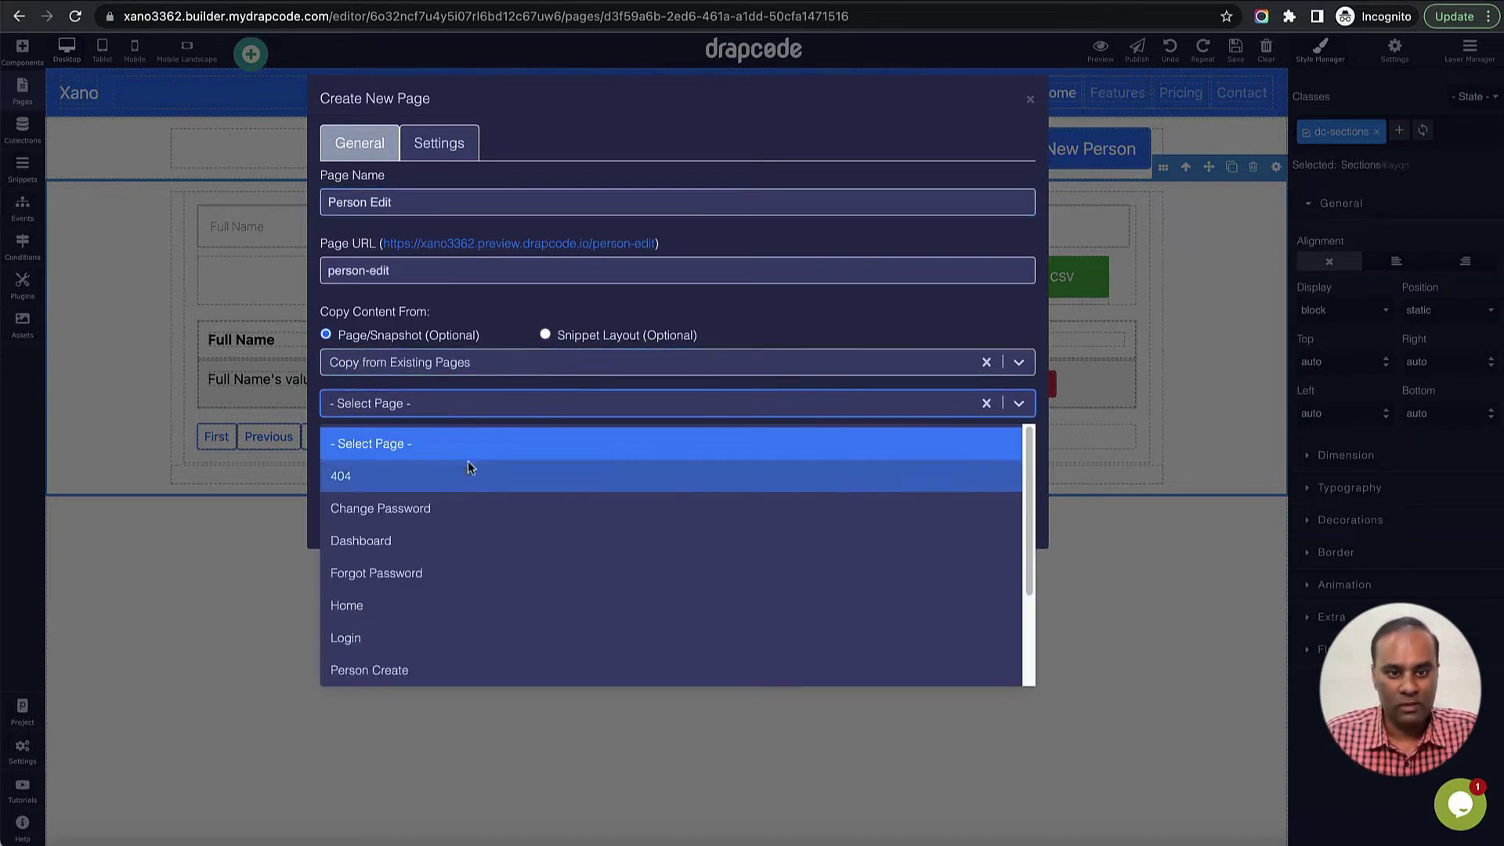
{"action": "scroll", "coordinate": [467, 597], "scroll_direction": "down", "scroll_amount": 1}
{"action": "left_click", "coordinate": [461, 599]}
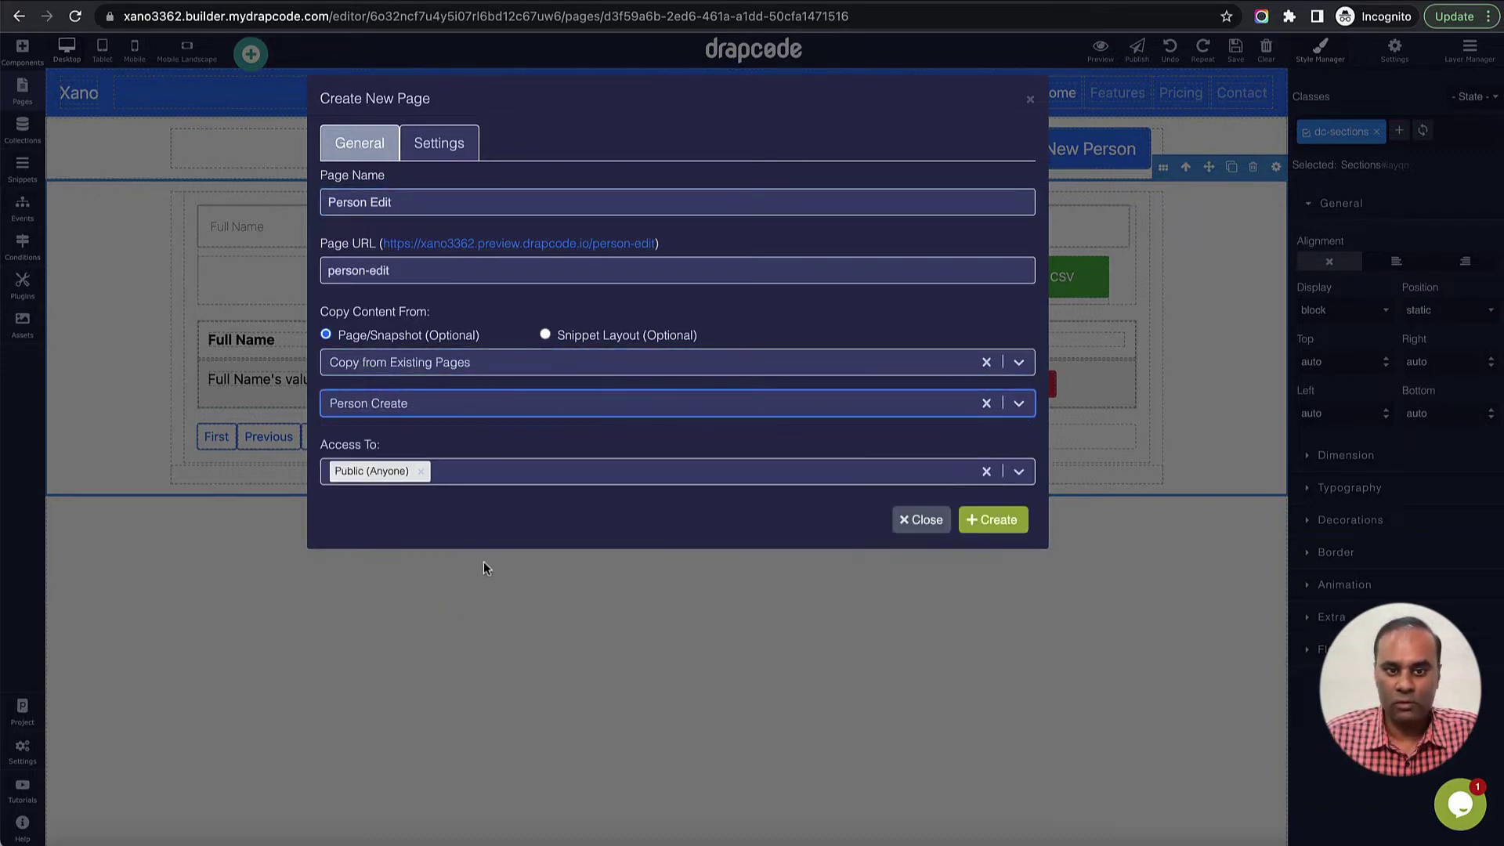
{"action": "left_click", "coordinate": [996, 521]}
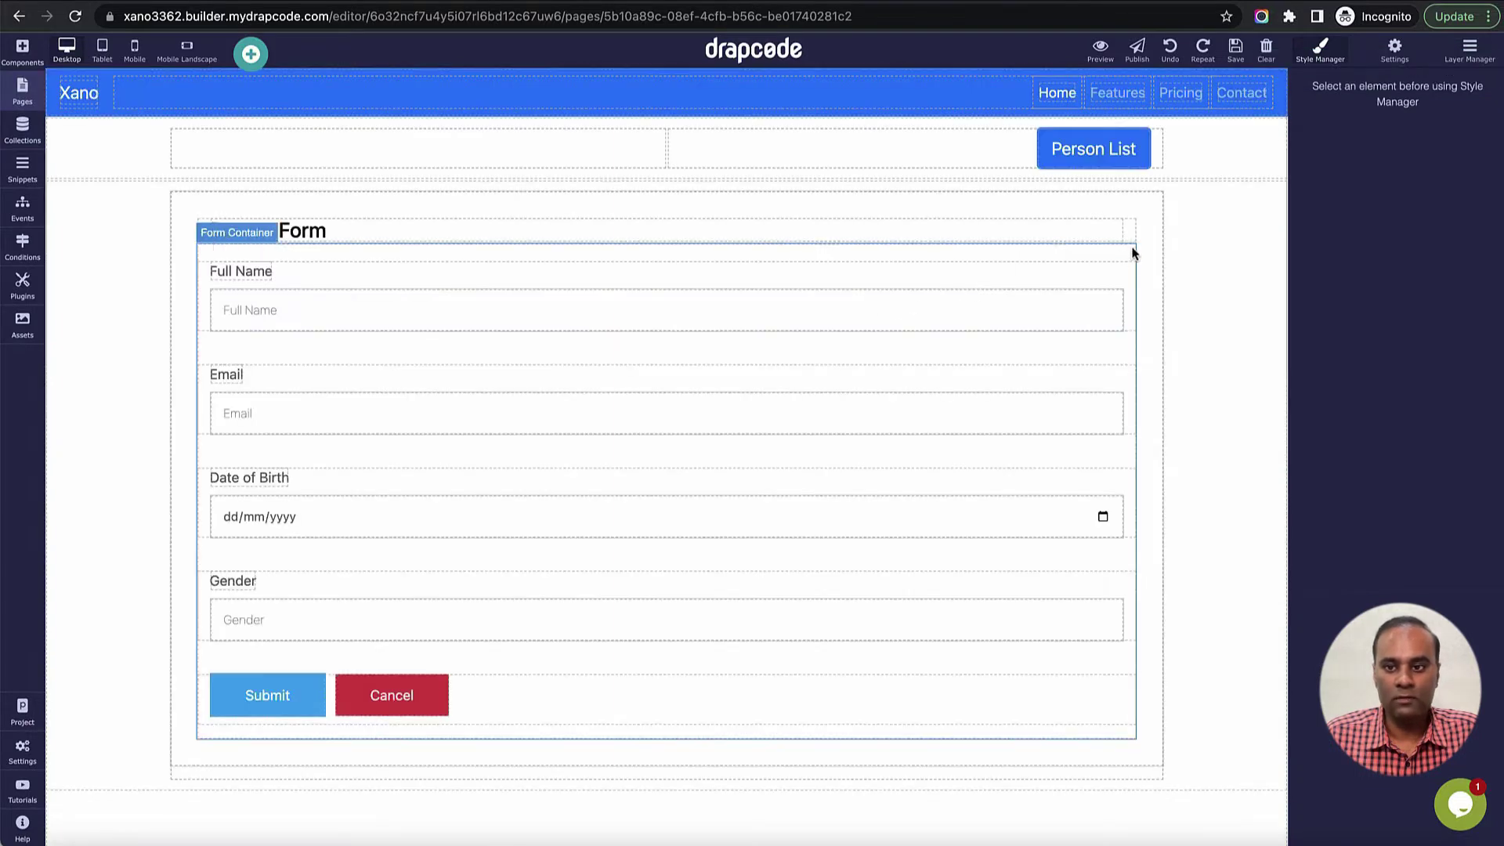
- Replace the copied form on the Person Edit page with a new Collection Form bound to the Person collection
{"action": "left_click", "coordinate": [1143, 249]}
{"action": "left_click", "coordinate": [1142, 182]}
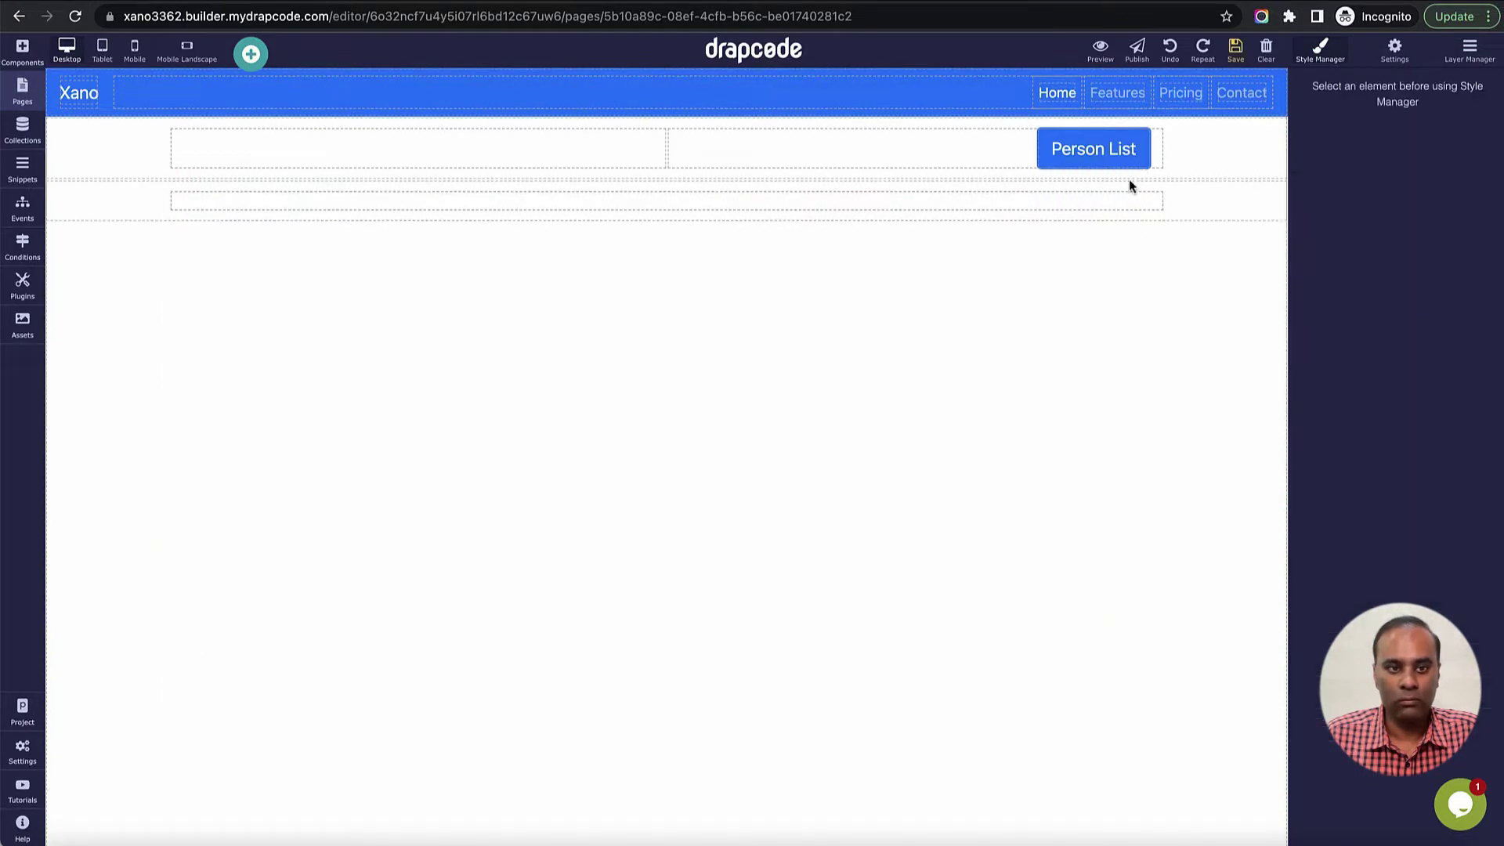
{"action": "left_click", "coordinate": [23, 90]}
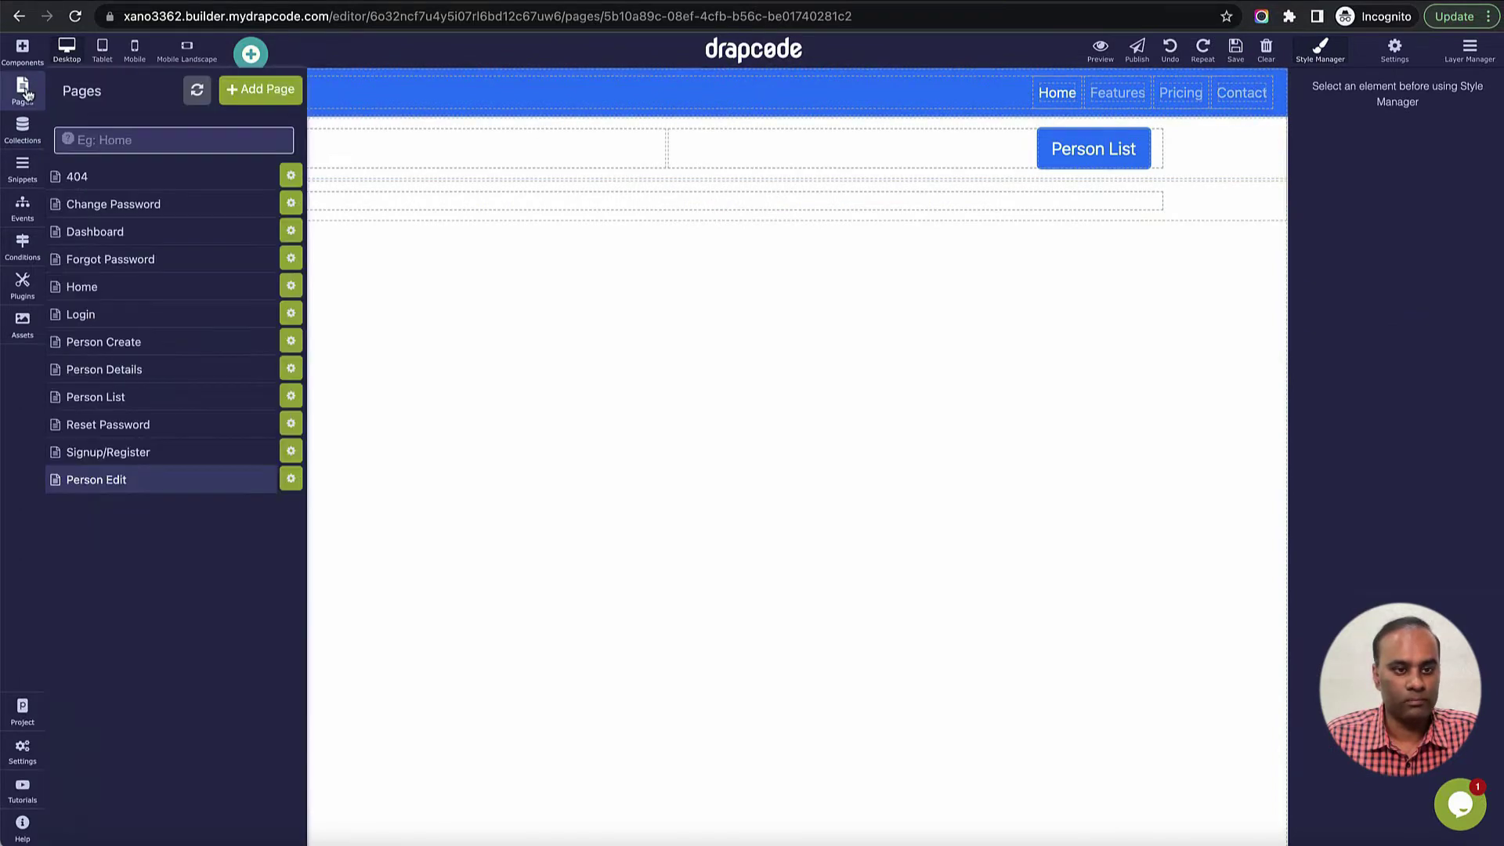
{"action": "left_click", "coordinate": [22, 49]}
{"action": "left_click_drag", "start_coordinate": [82, 393], "coordinate": [718, 206]}
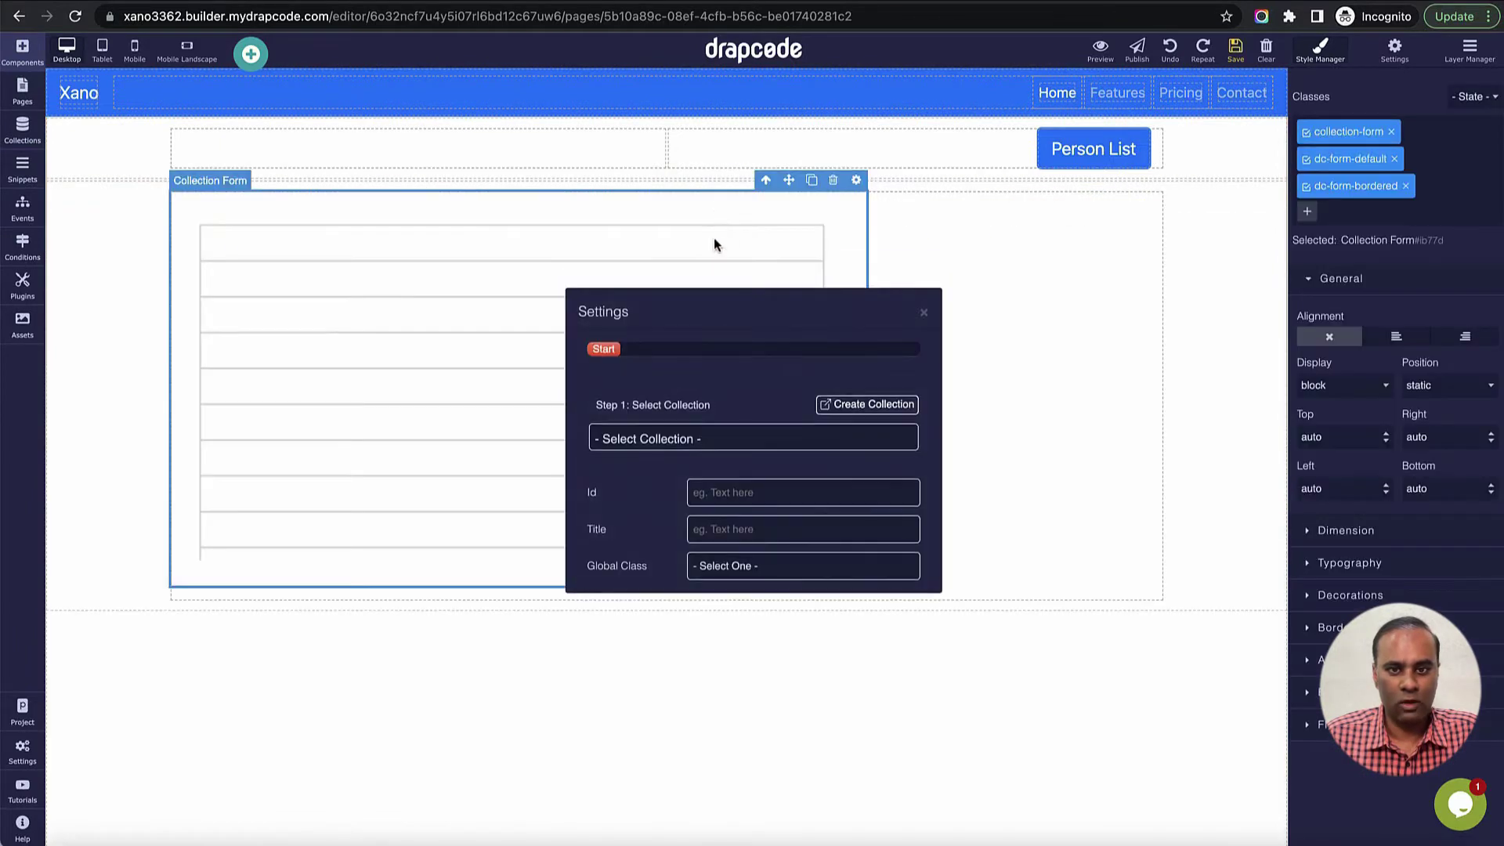
{"action": "left_click", "coordinate": [729, 436]}
{"action": "left_click", "coordinate": [731, 459]}
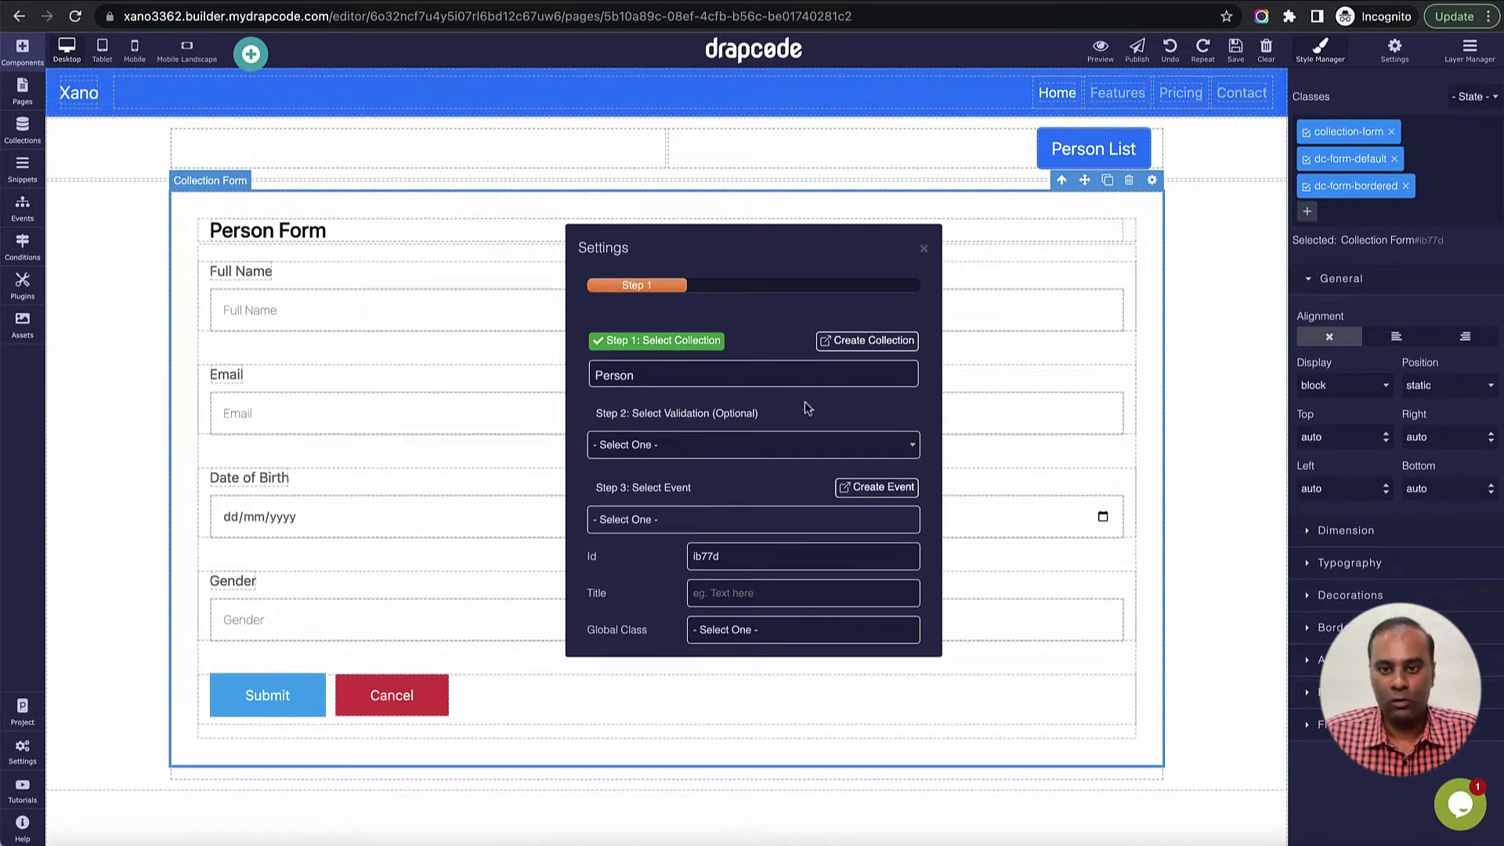
{"action": "left_click", "coordinate": [925, 251]}
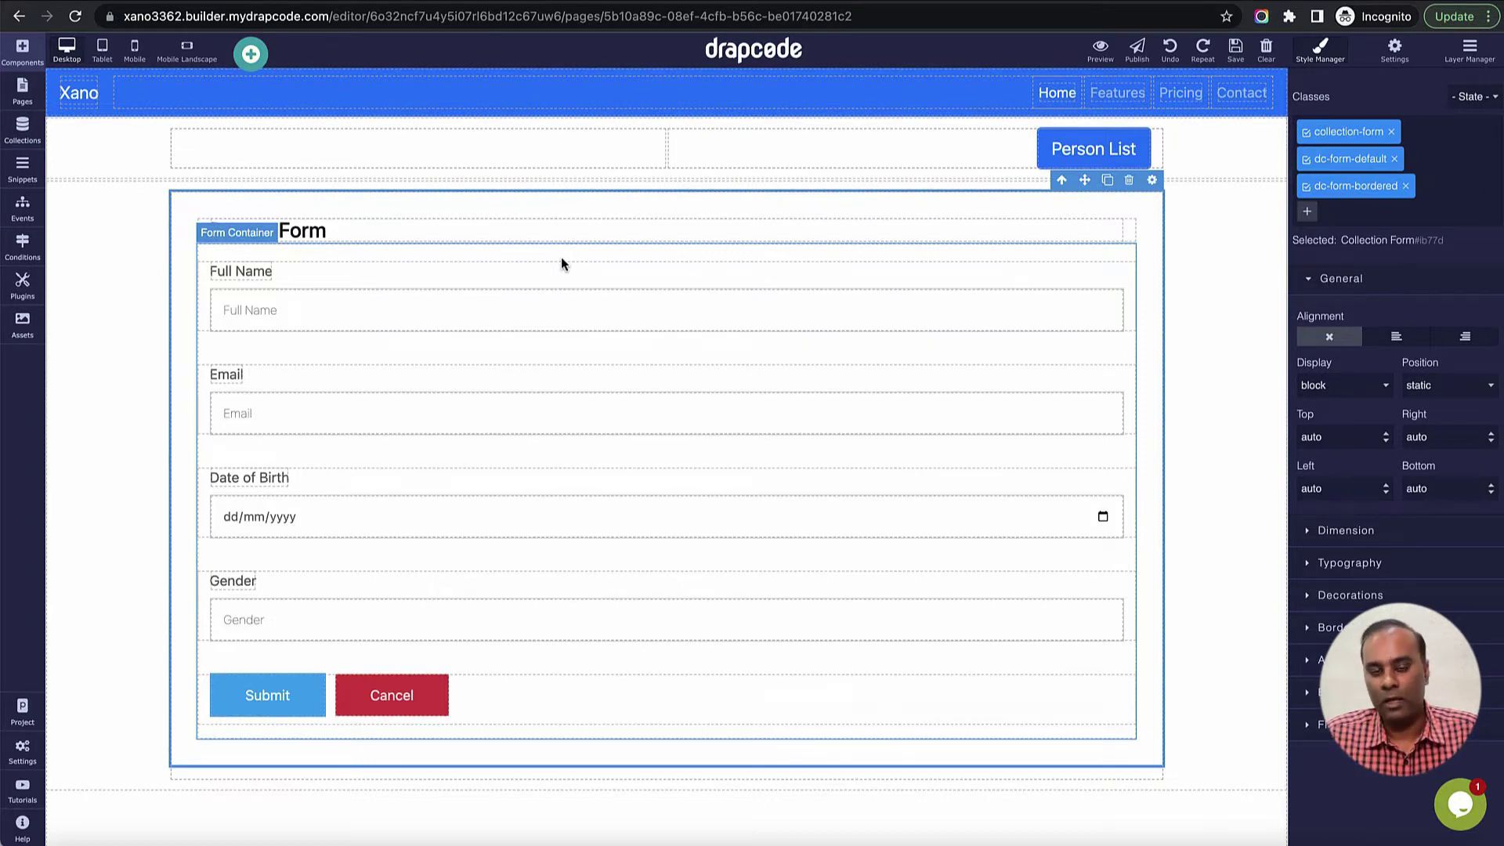
- Switch to the Default API group in Xano and copy the URL of the GET /person/{person_id} endpoint
{"action": "key", "text": "super+Tab"}
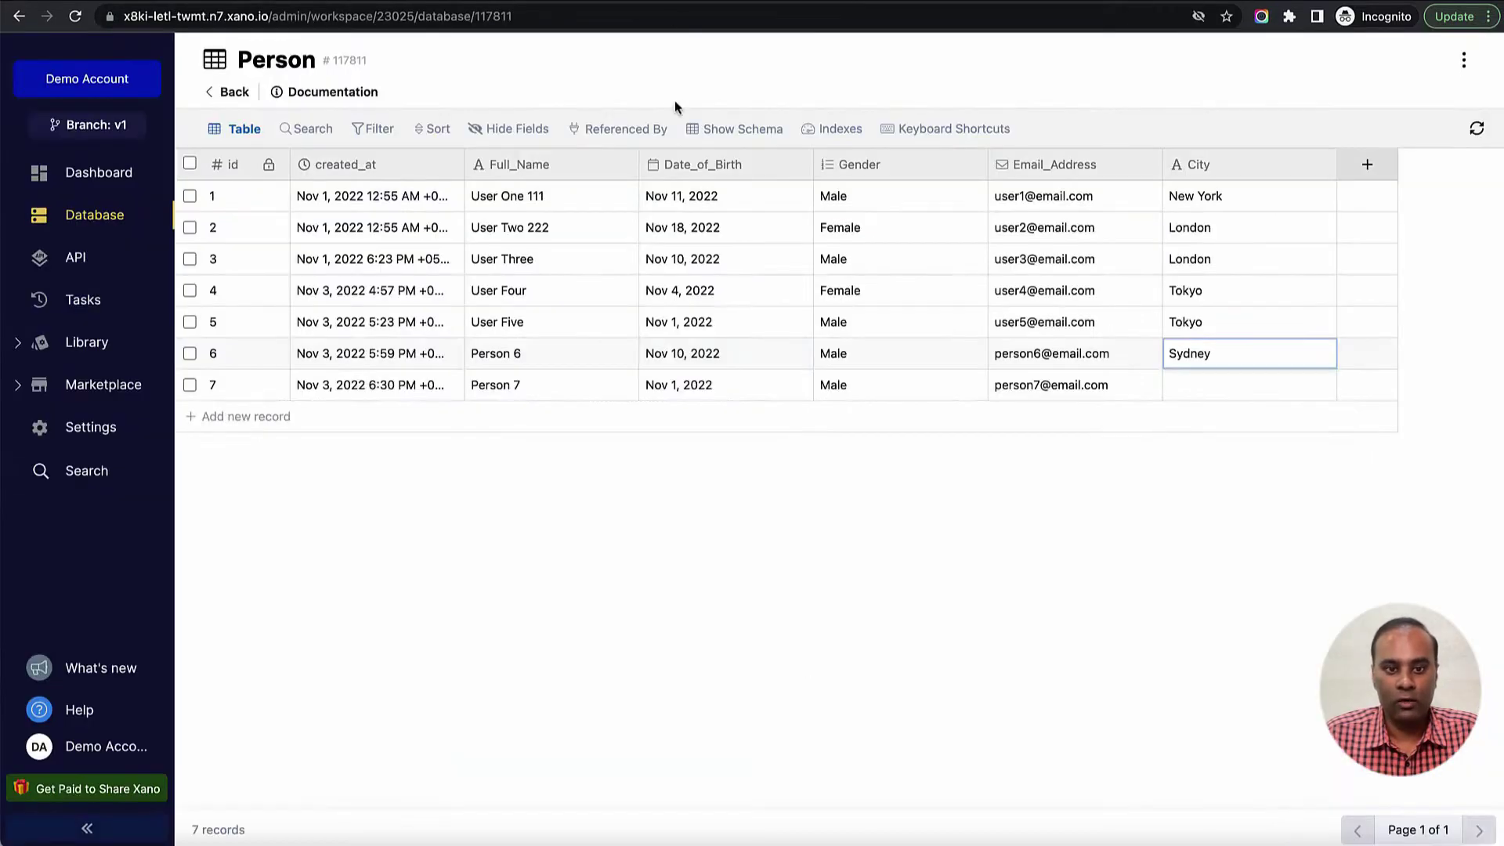
{"action": "key", "text": "super+bracketleft"}
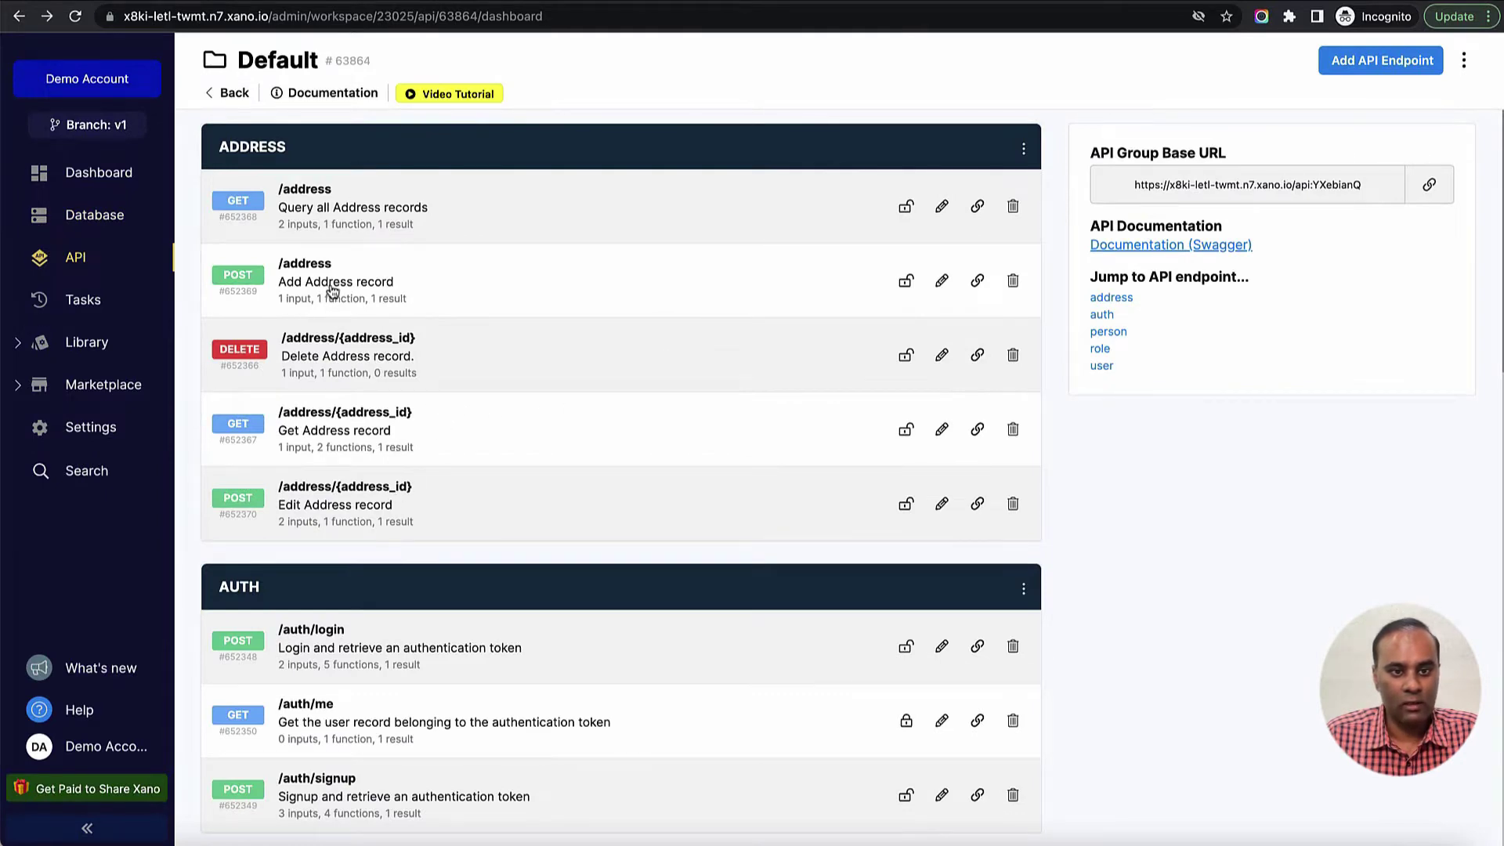
{"action": "scroll", "coordinate": [515, 608], "scroll_direction": "down", "scroll_amount": 2}
{"action": "scroll", "coordinate": [517, 606], "scroll_direction": "up", "scroll_amount": 2}
{"action": "scroll", "coordinate": [518, 605], "scroll_direction": "down", "scroll_amount": 10}
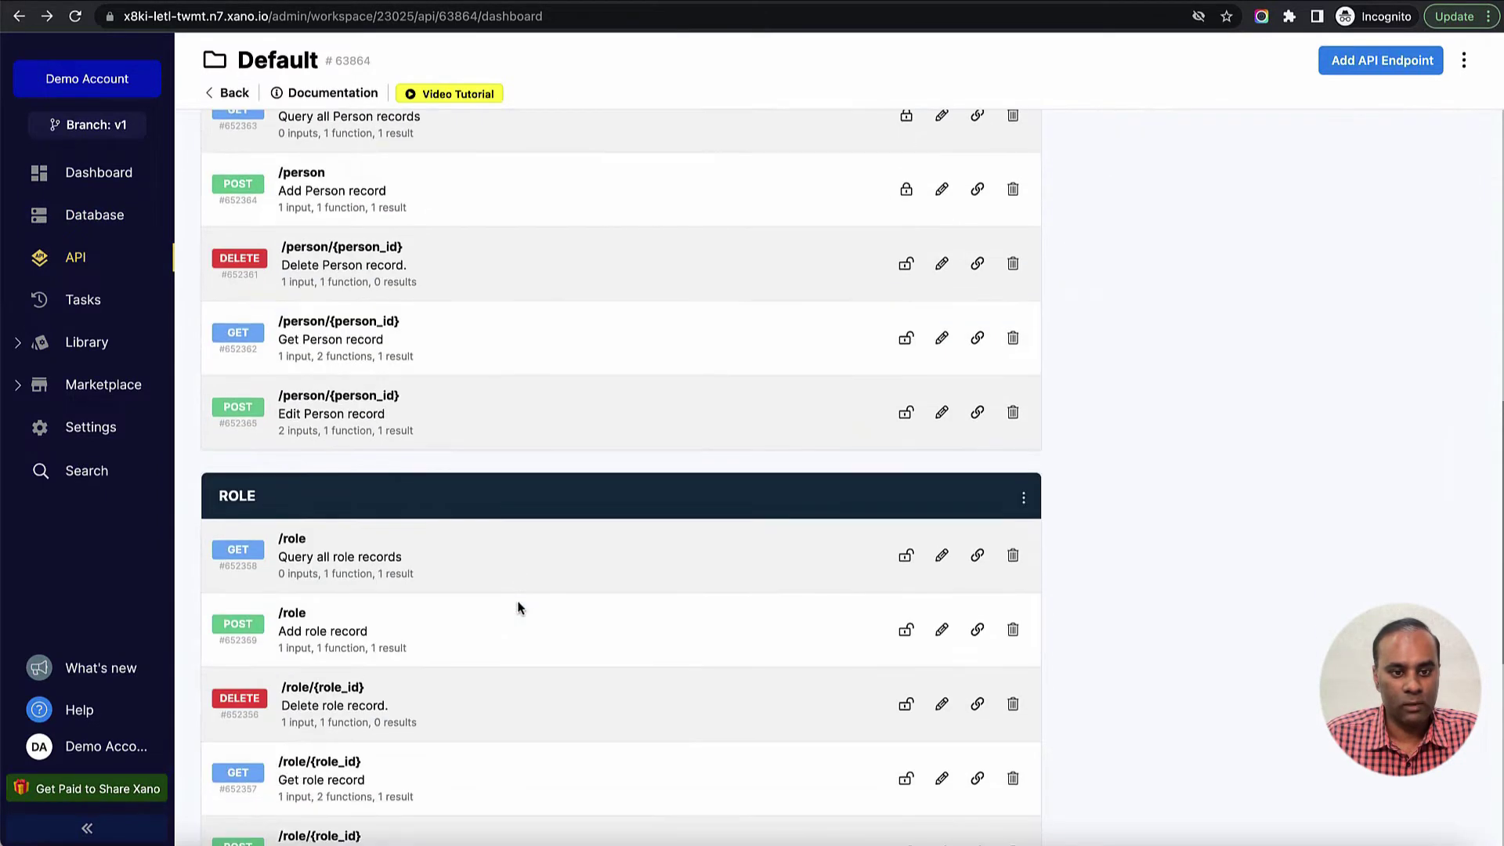
{"action": "scroll", "coordinate": [520, 608], "scroll_direction": "up", "scroll_amount": 2}
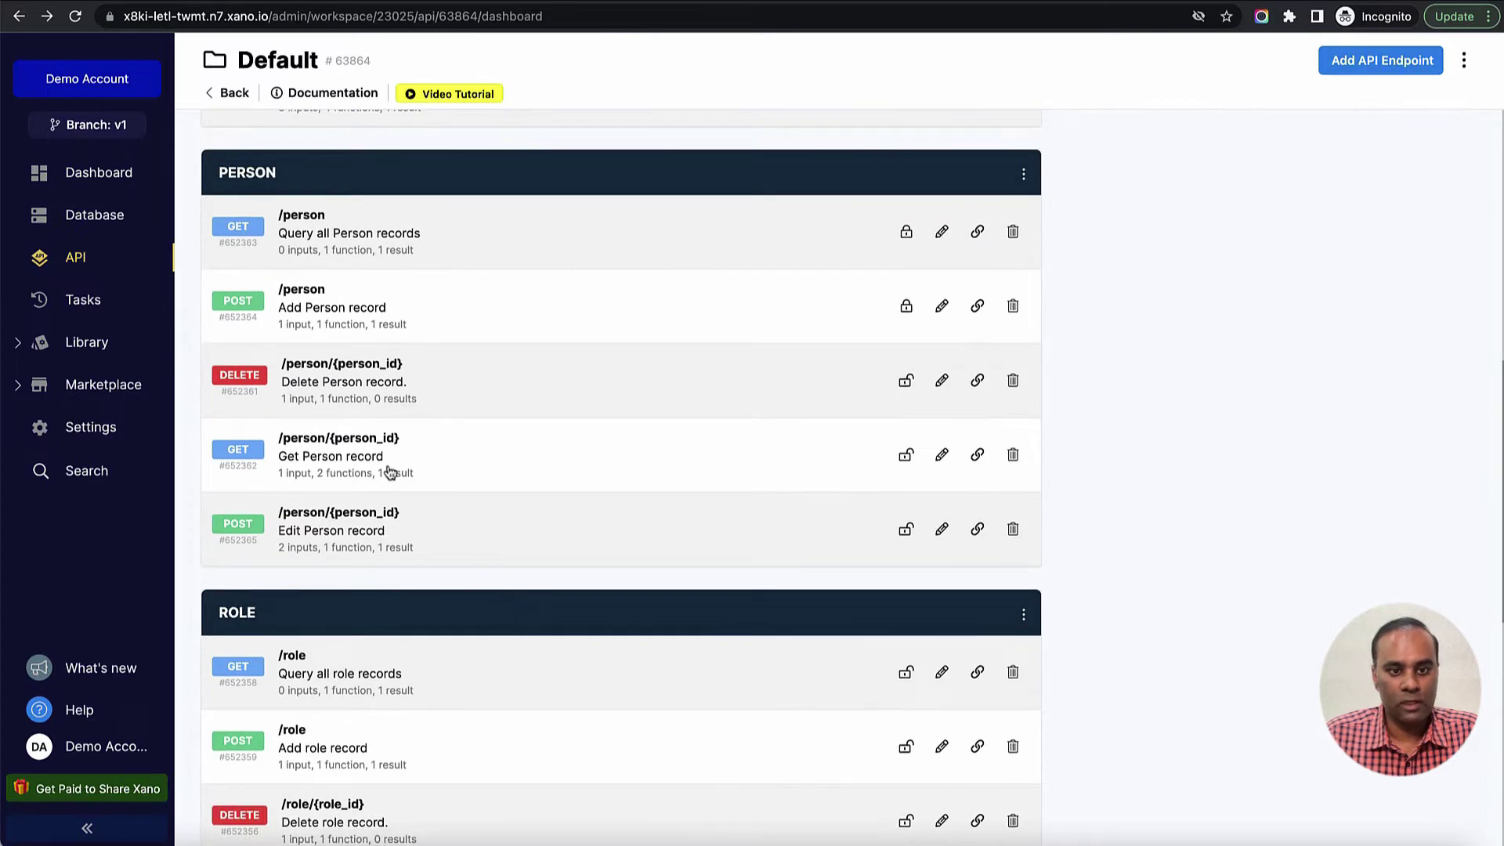
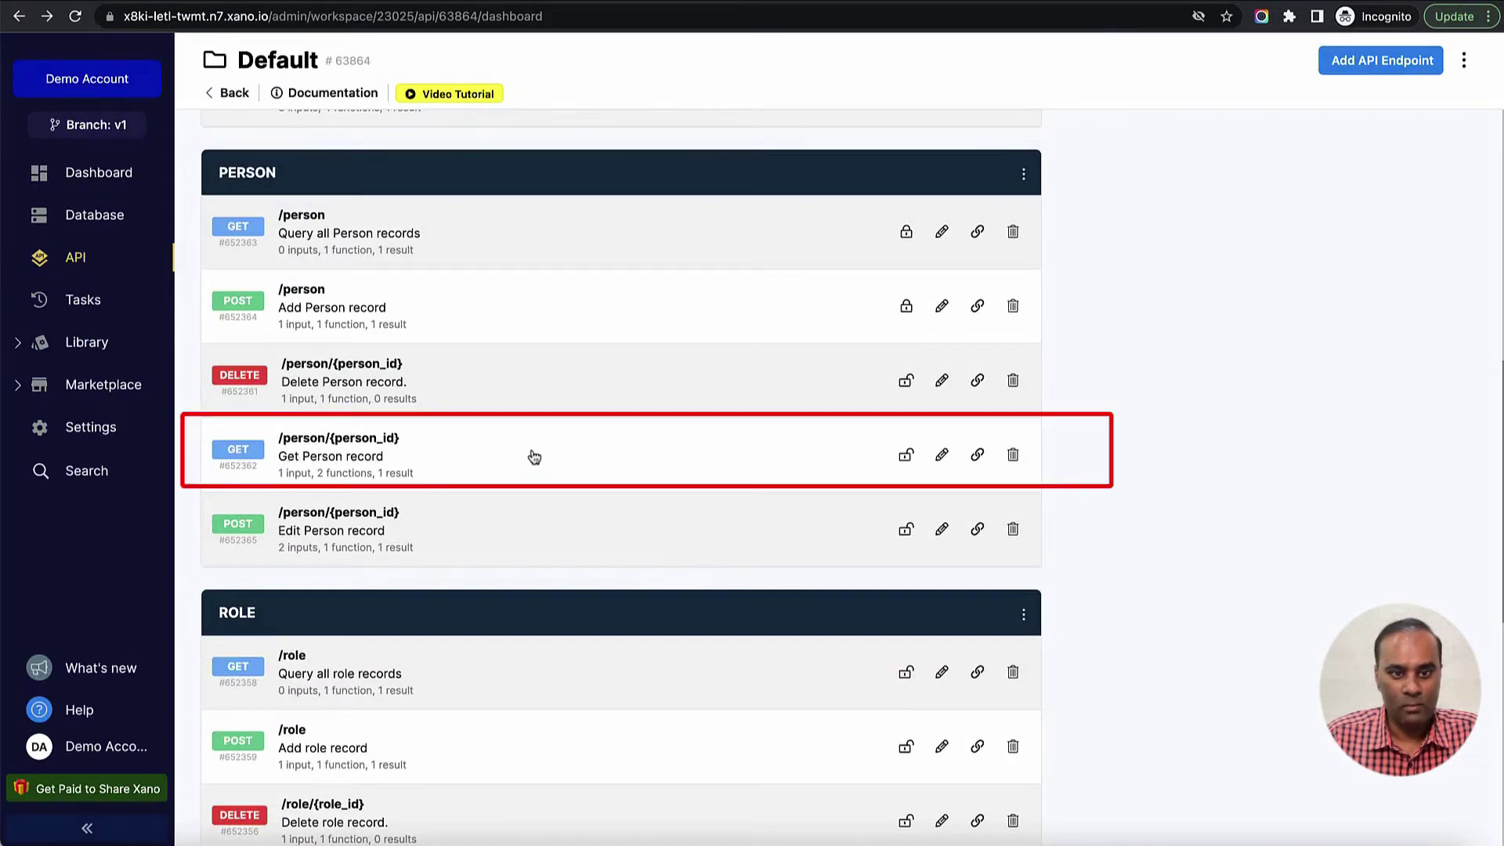
{"action": "left_click", "coordinate": [978, 461]}
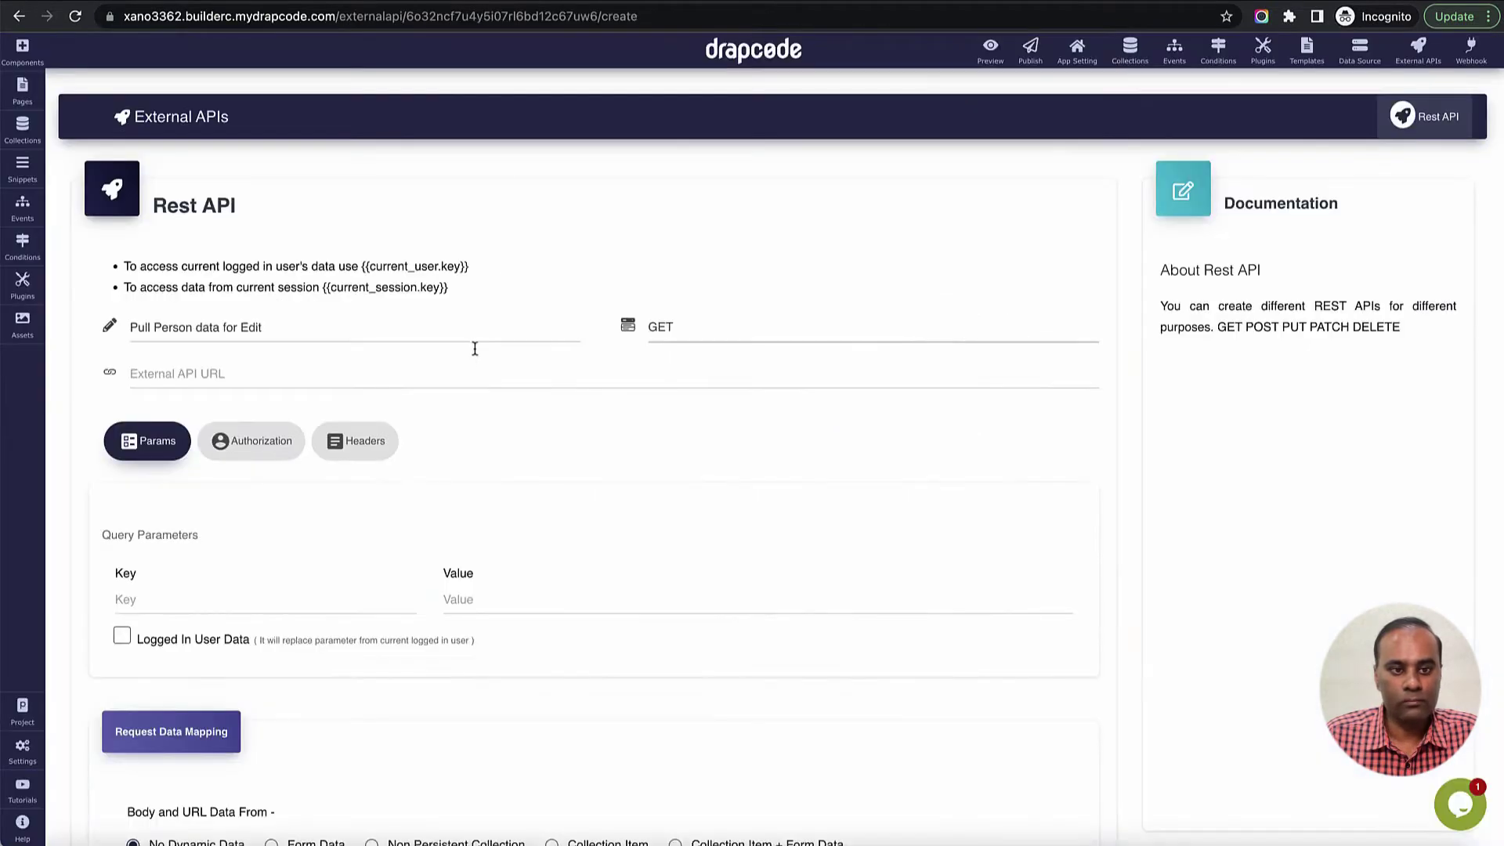
- Set the external API URL to the copied Xano person endpoint, ending in /person/{{person_id}} with the ID placeholder in double braces
{"action": "left_click", "coordinate": [471, 368]}
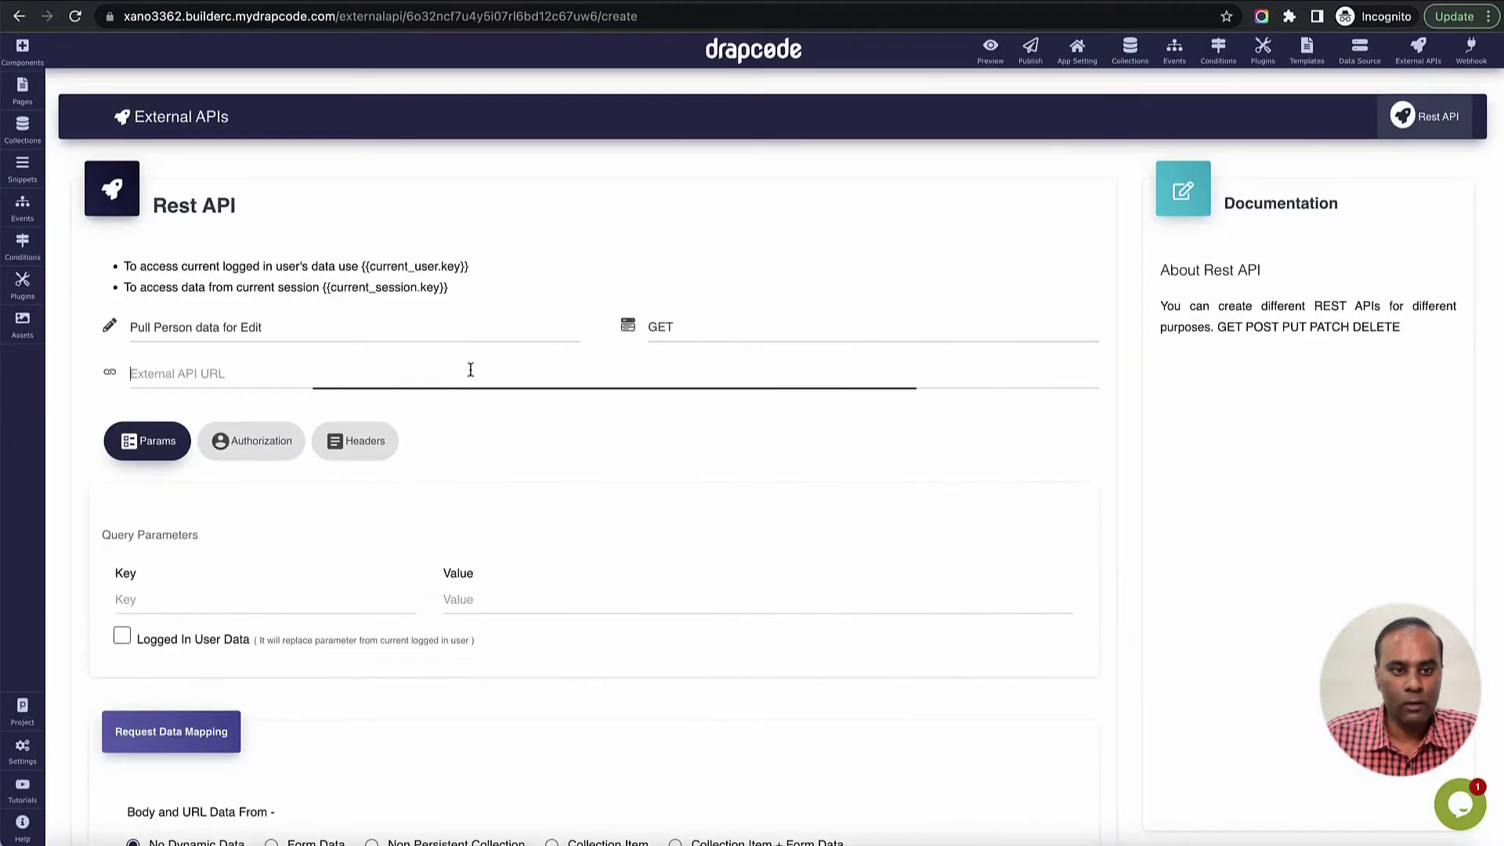
{"action": "key", "text": "super+v"}
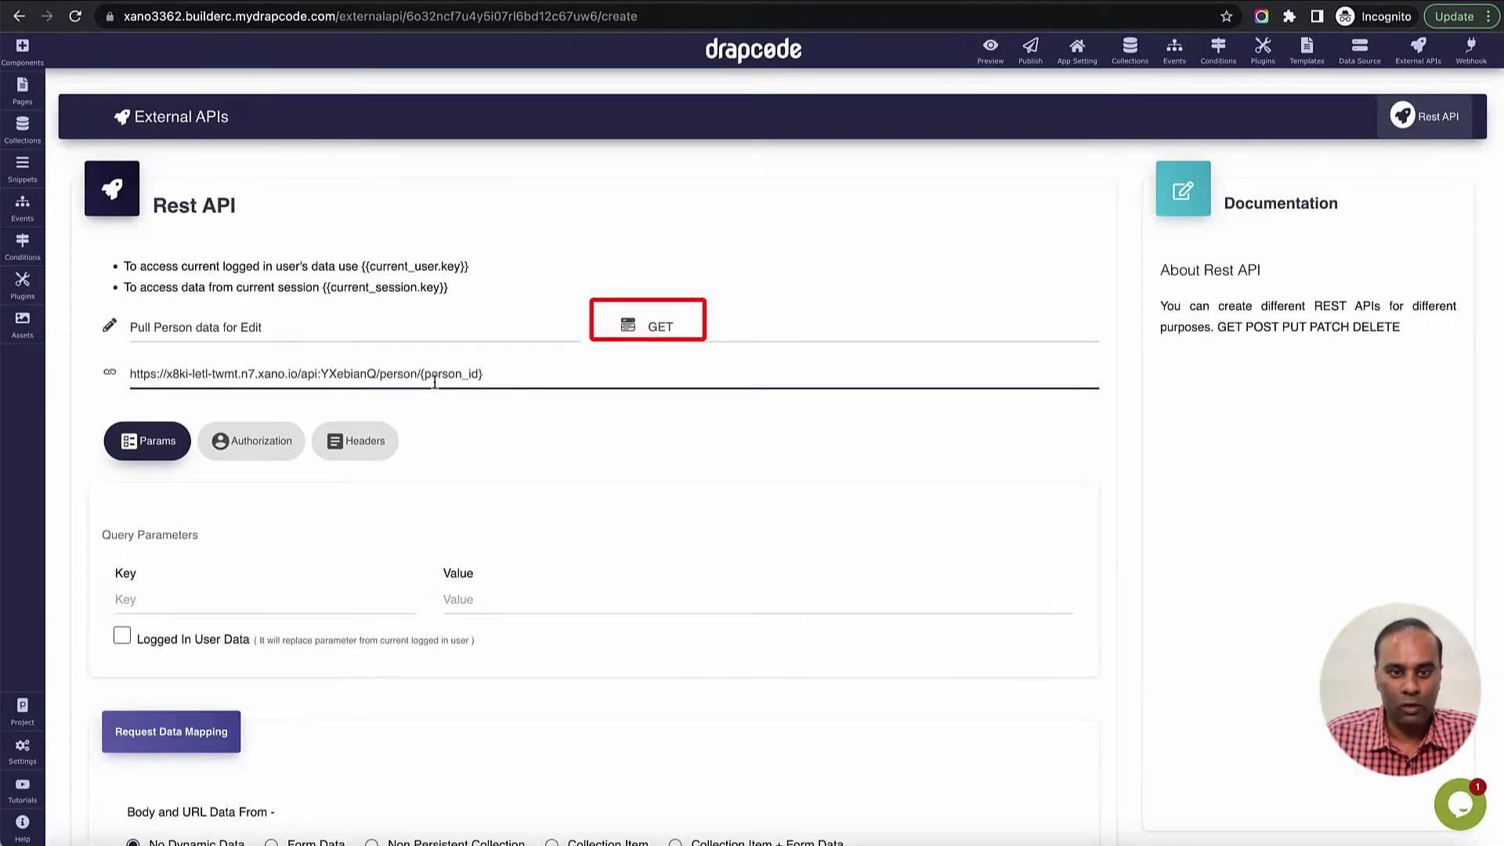
{"action": "left_click_drag", "start_coordinate": [421, 375], "coordinate": [516, 377]}
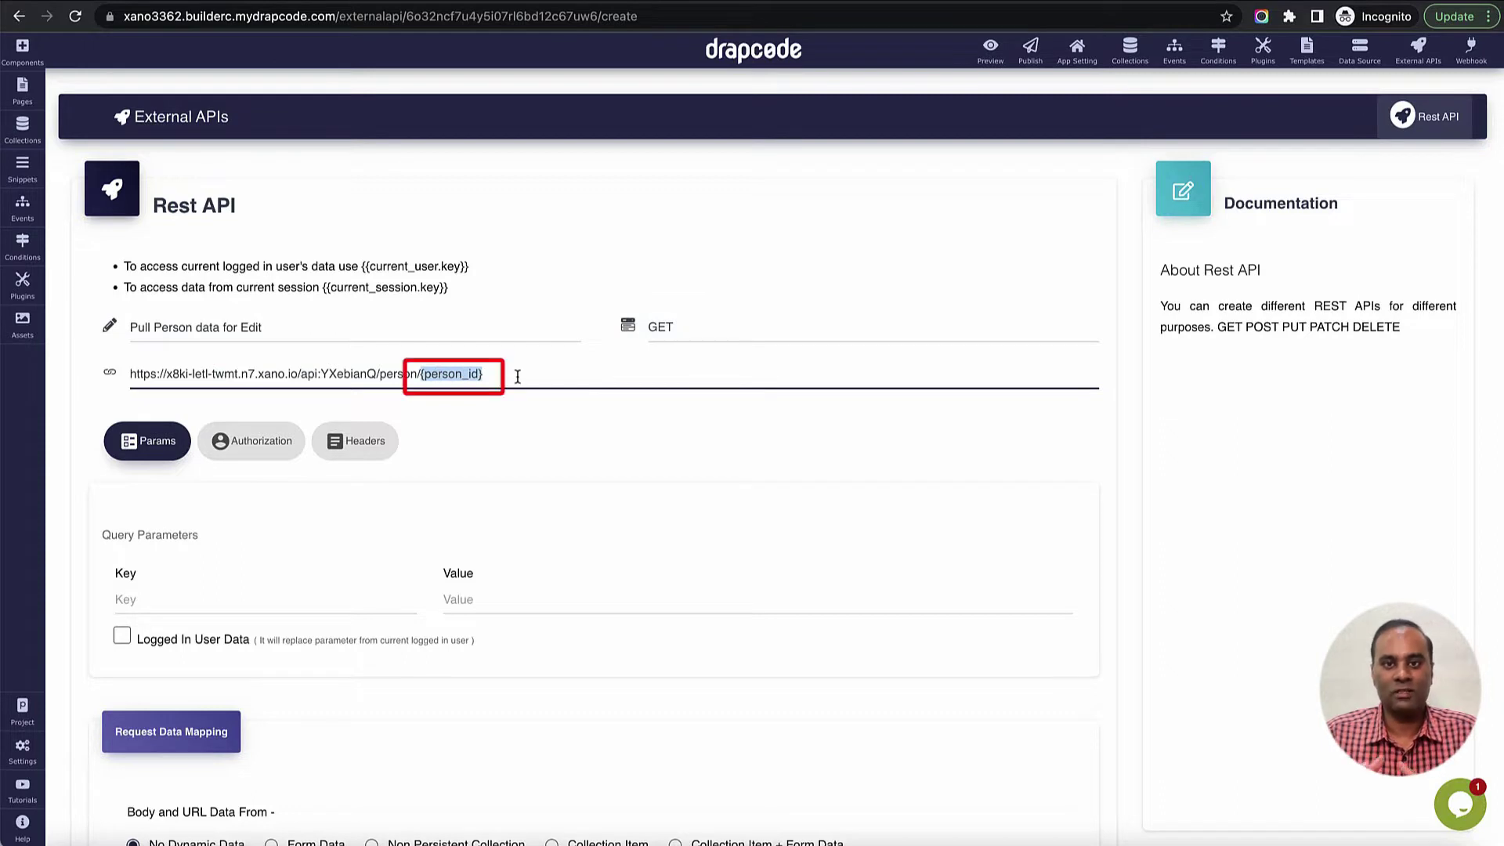
{"action": "left_click", "coordinate": [420, 374]}
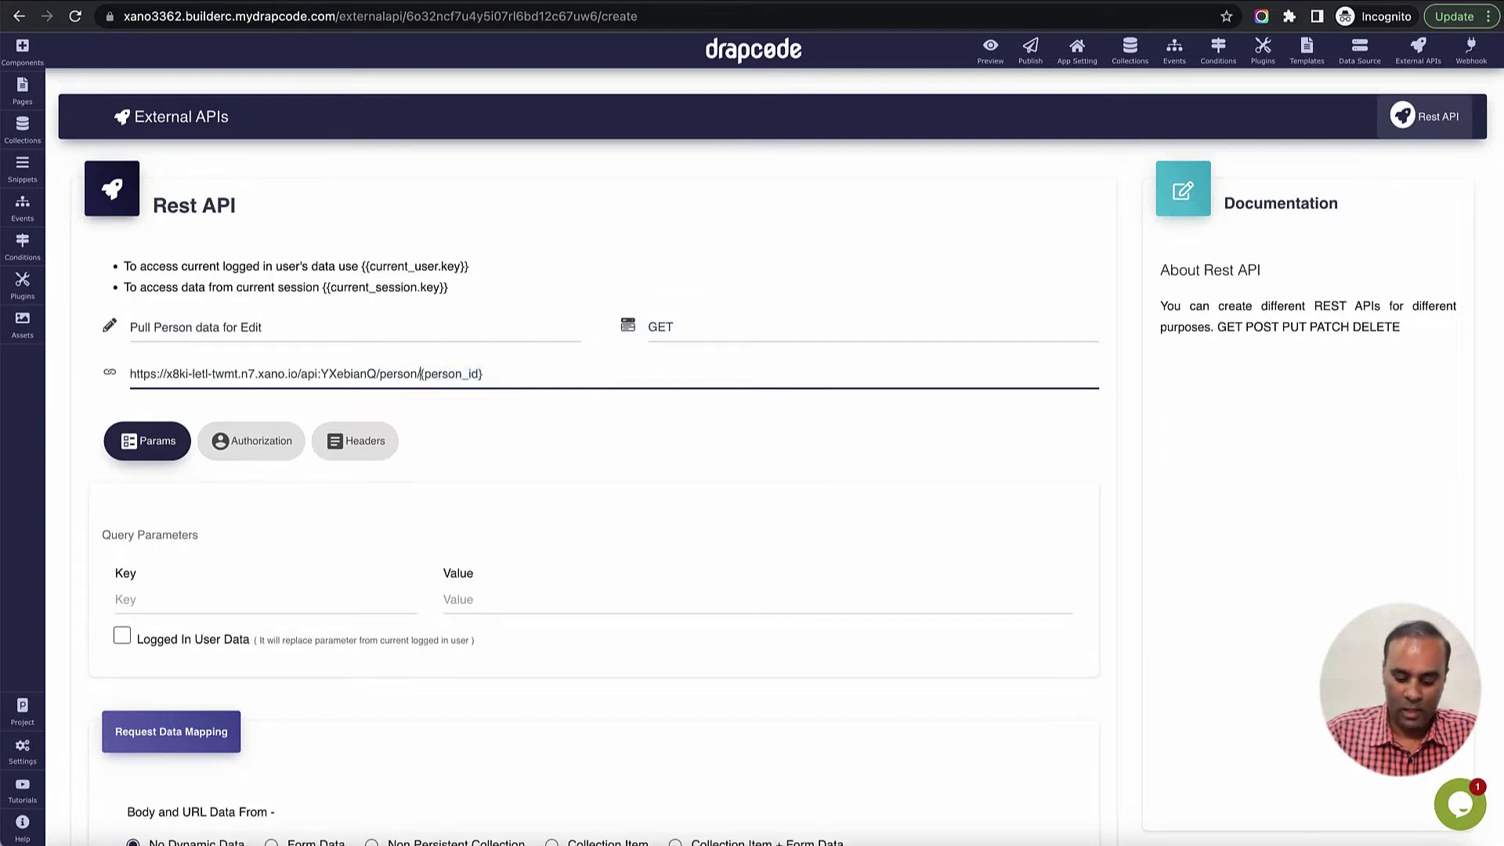
{"action": "type", "text": "{"}
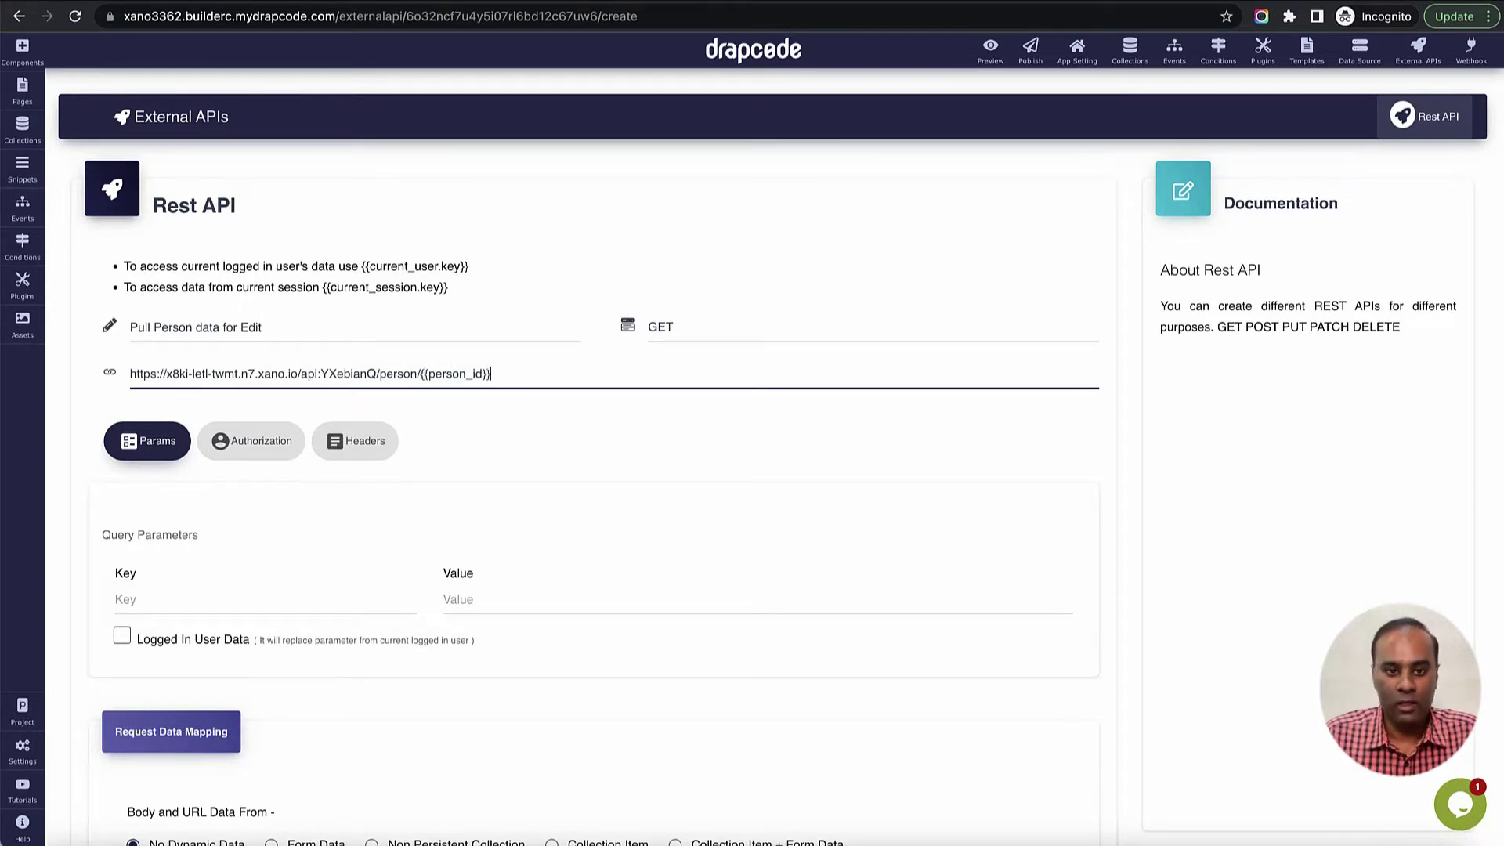
- Source the request data from the Person Non Persistent Collection and add person_id as the first Rest API field
{"action": "scroll", "coordinate": [567, 481], "scroll_direction": "down", "scroll_amount": 3}
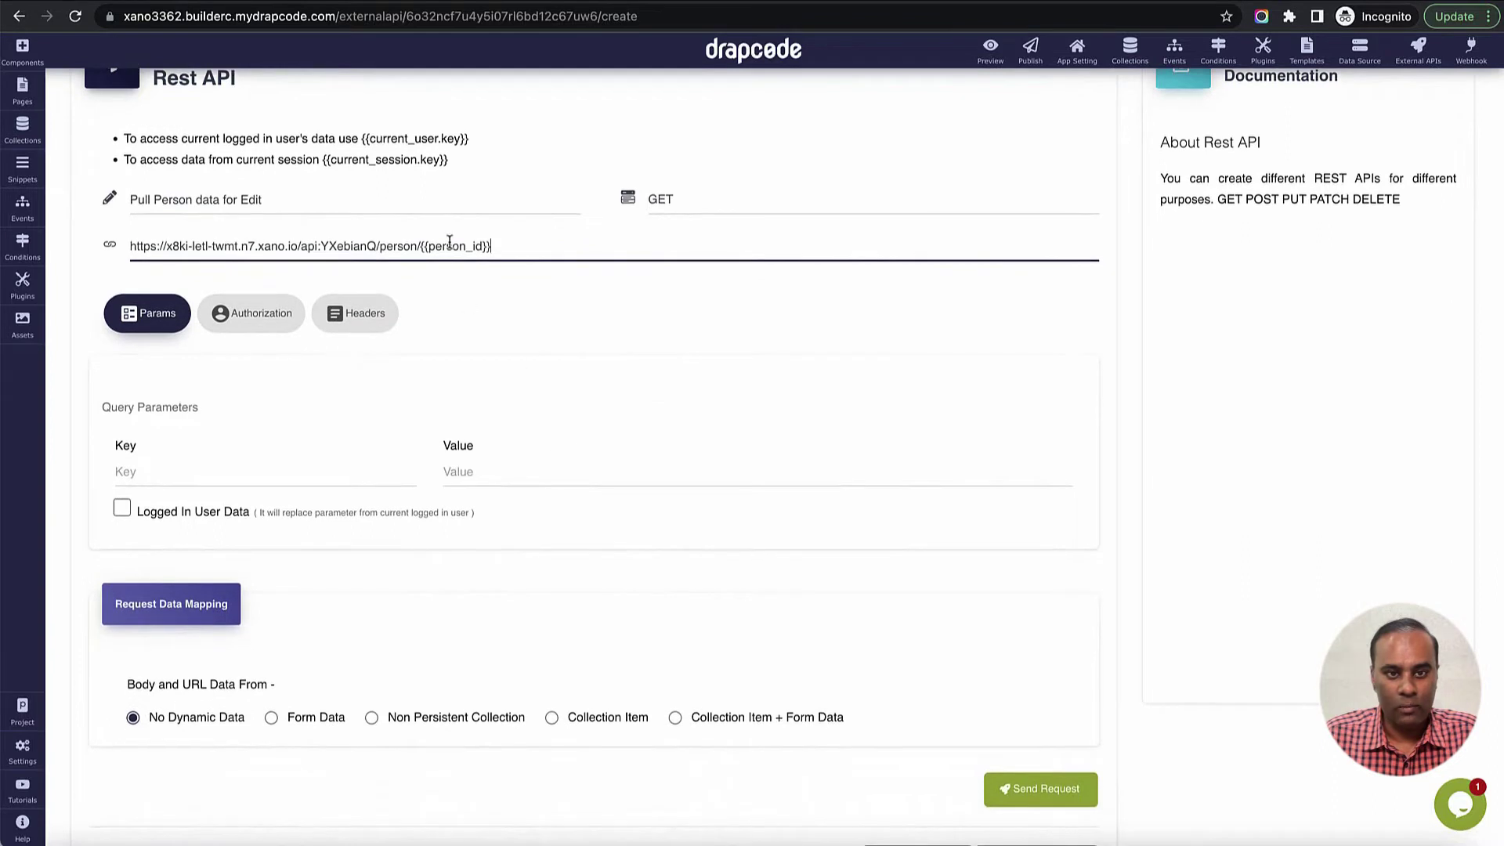
{"action": "scroll", "coordinate": [480, 583], "scroll_direction": "down", "scroll_amount": 5}
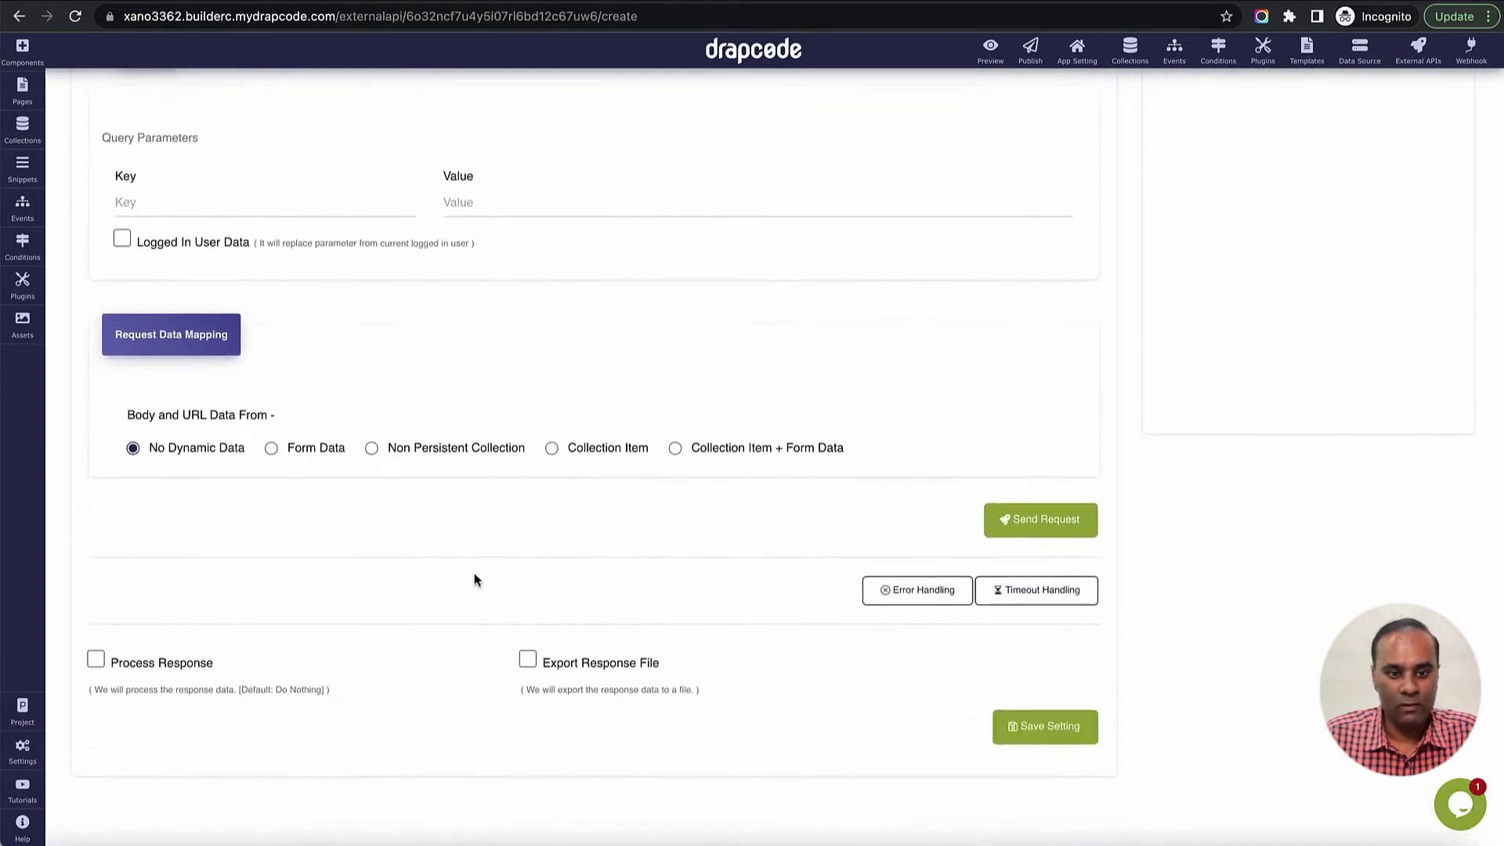
{"action": "left_click", "coordinate": [408, 456]}
{"action": "left_click", "coordinate": [387, 518]}
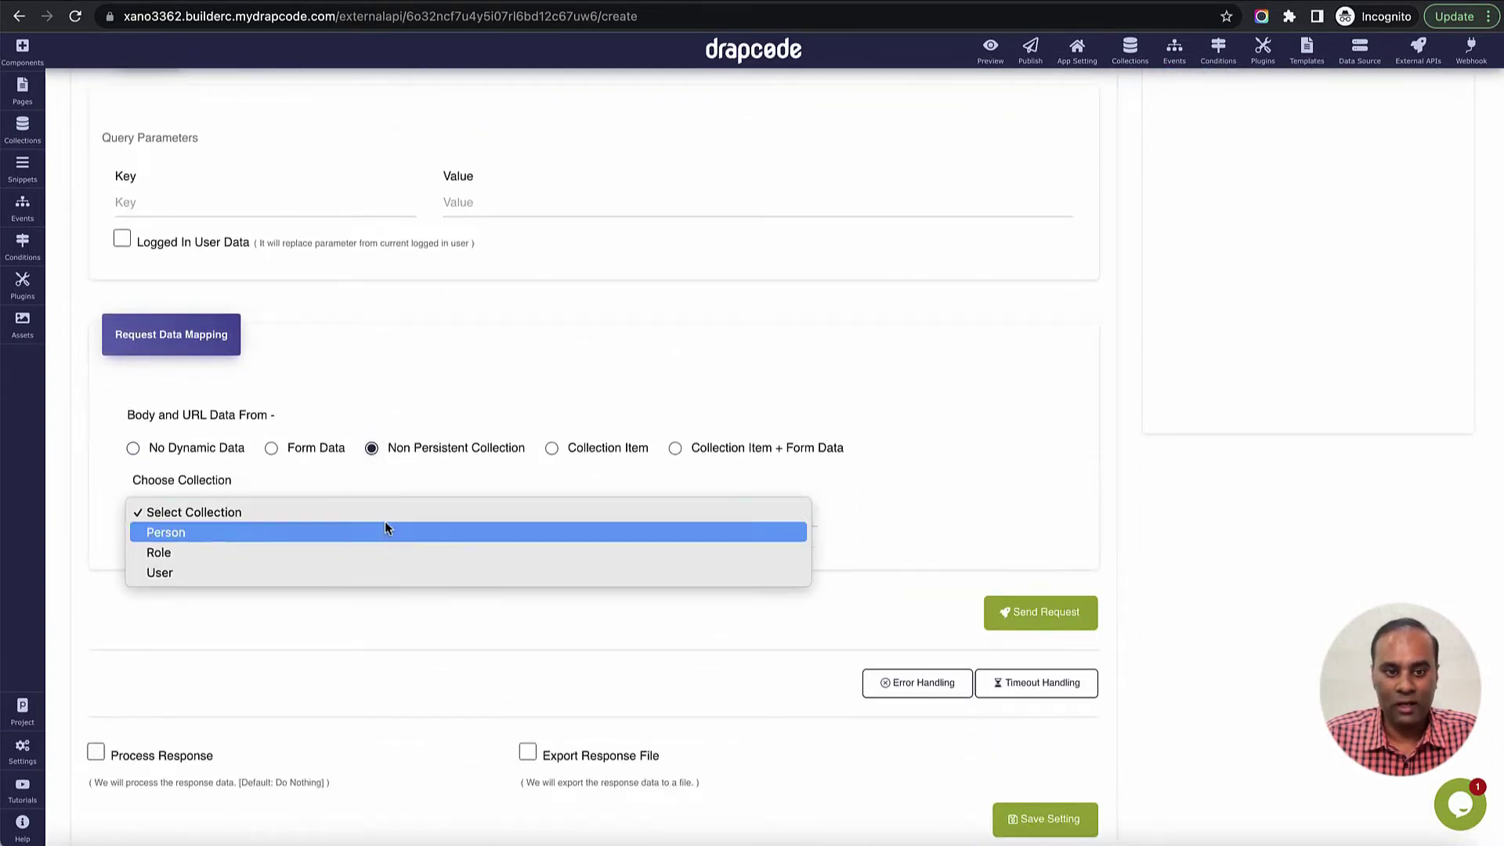
{"action": "left_click", "coordinate": [383, 533]}
{"action": "type", "text": "person_id"}
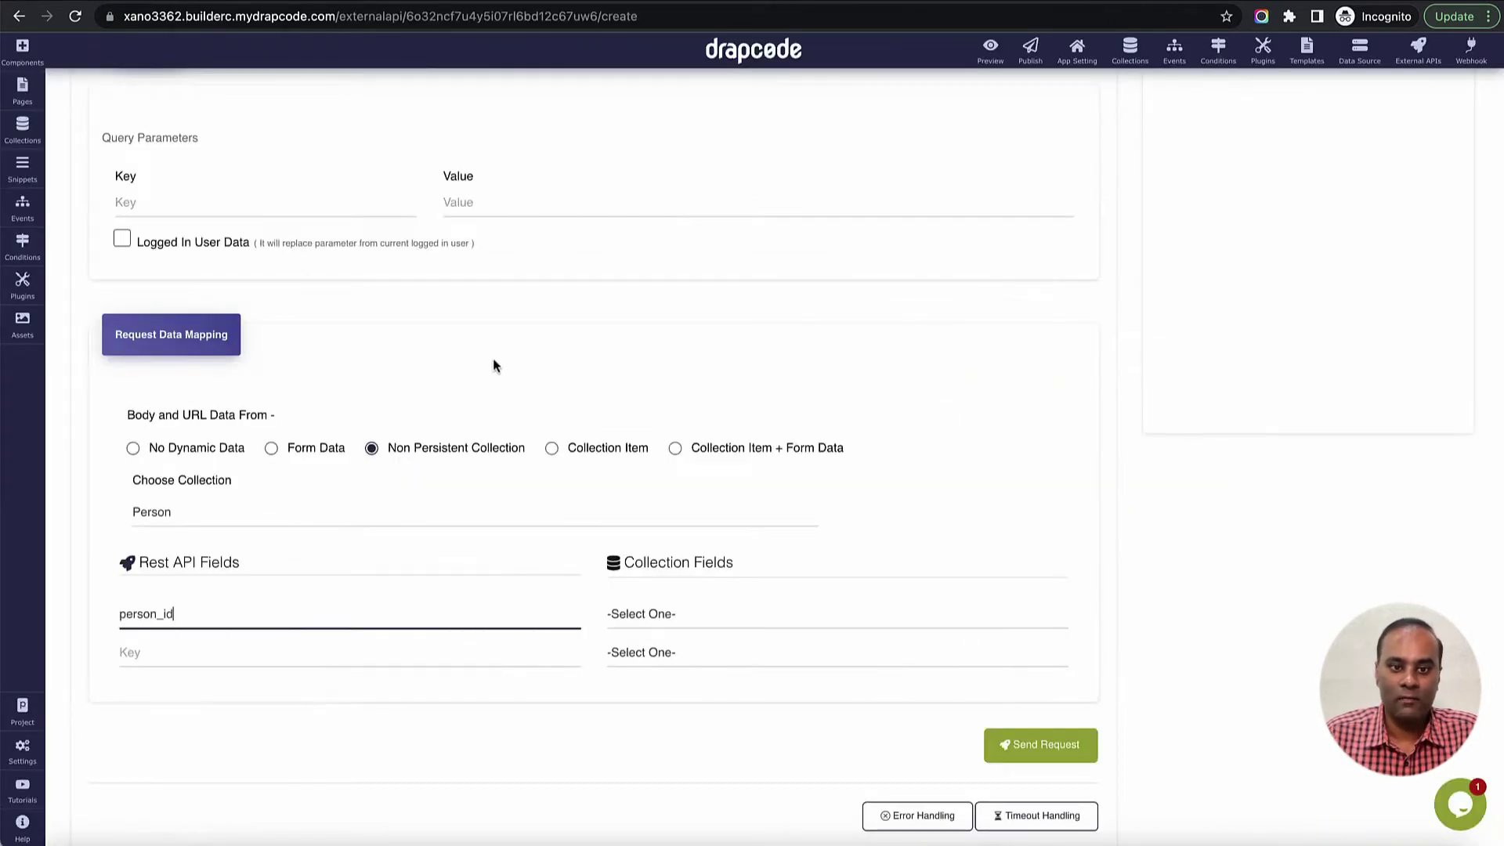
- Map the person_id request field to the Id field of the Person collection
{"action": "scroll", "coordinate": [493, 360], "scroll_direction": "up", "scroll_amount": 5}
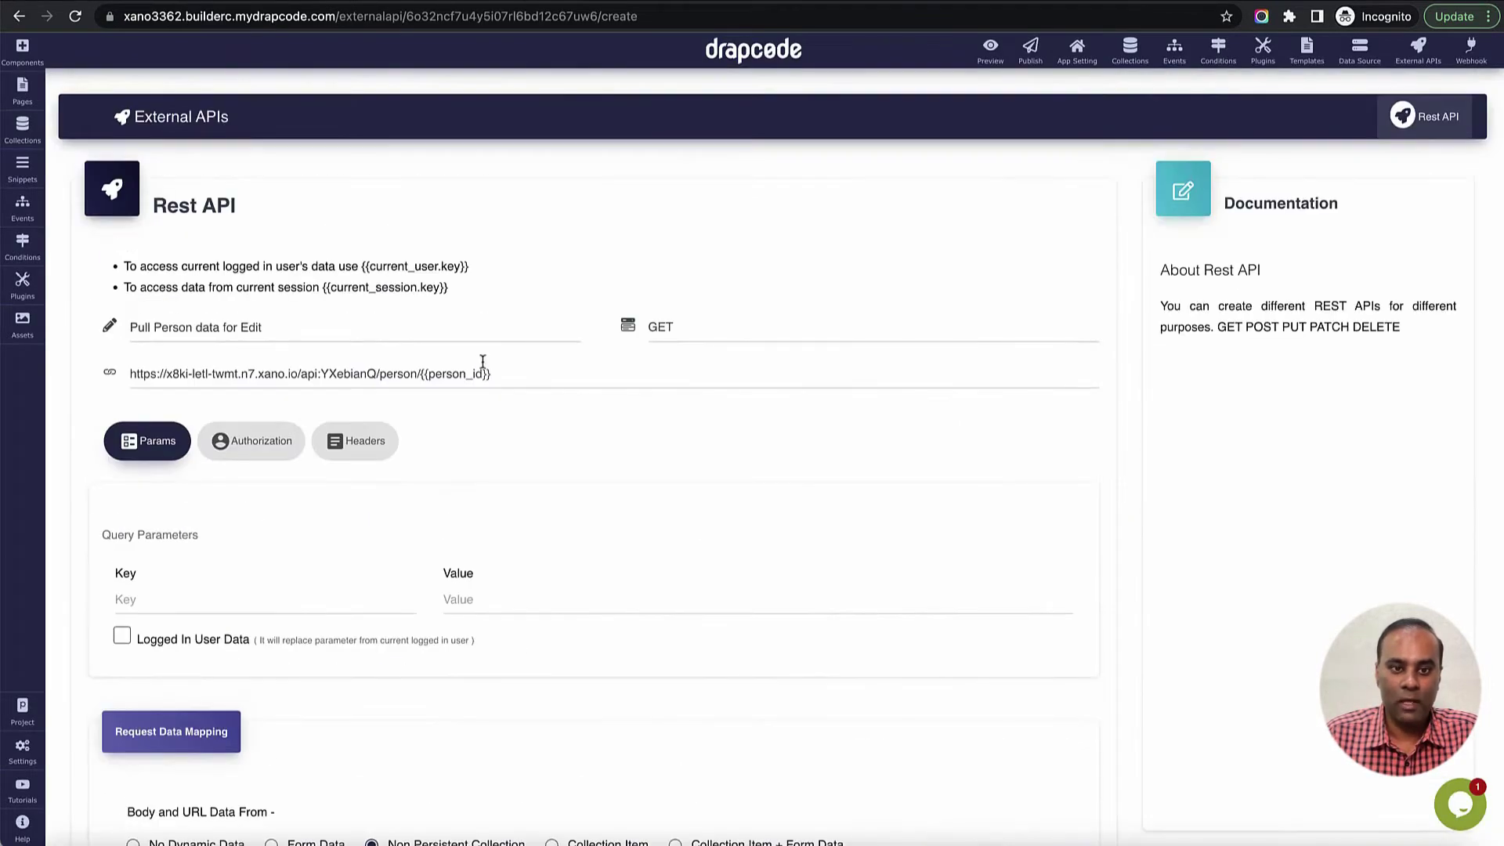
{"action": "left_click", "coordinate": [502, 378]}
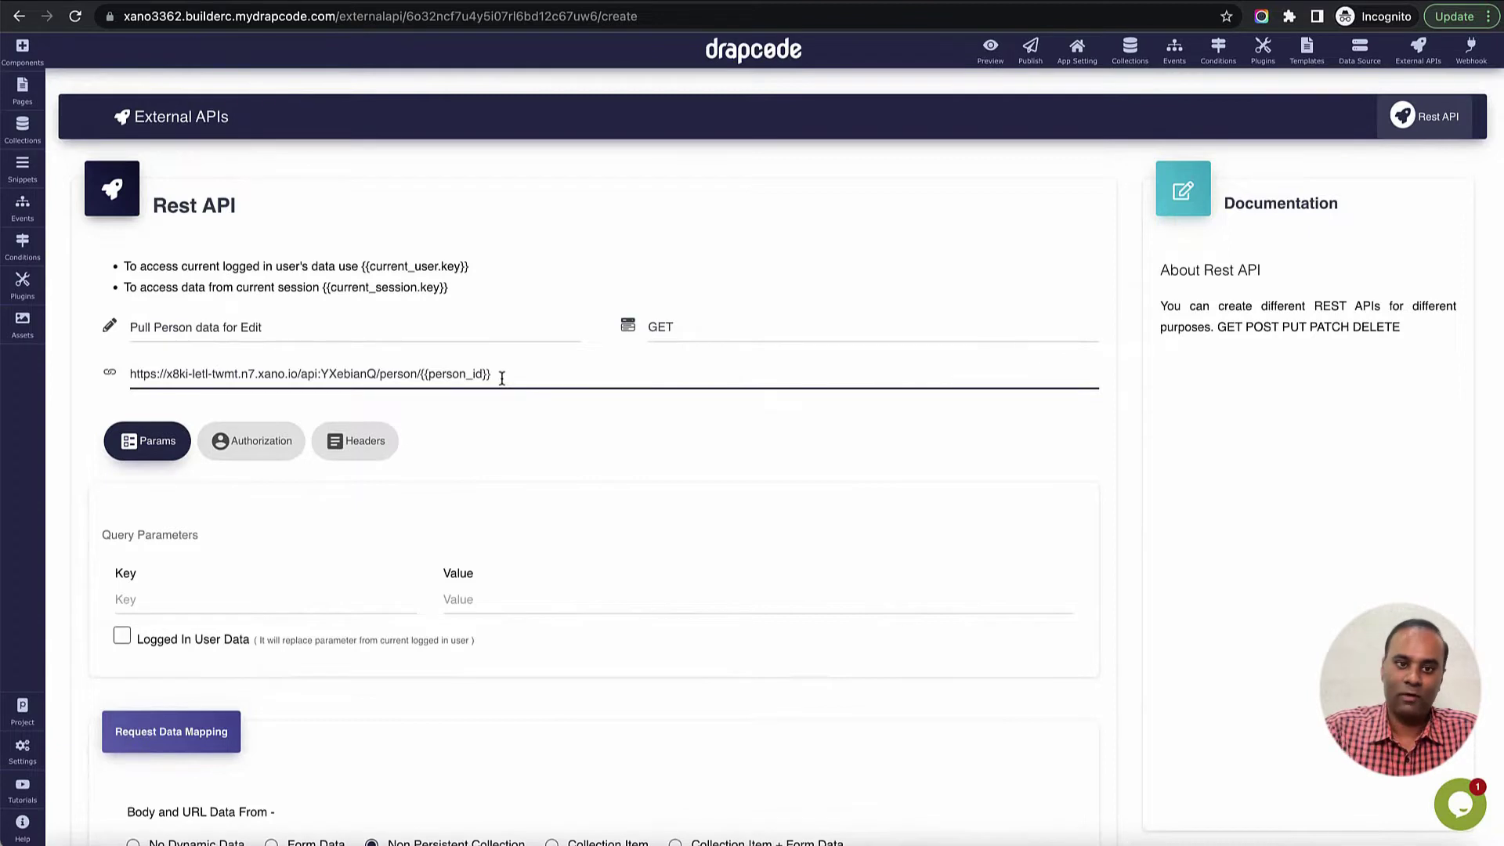
{"action": "scroll", "coordinate": [552, 523], "scroll_direction": "down", "scroll_amount": 3}
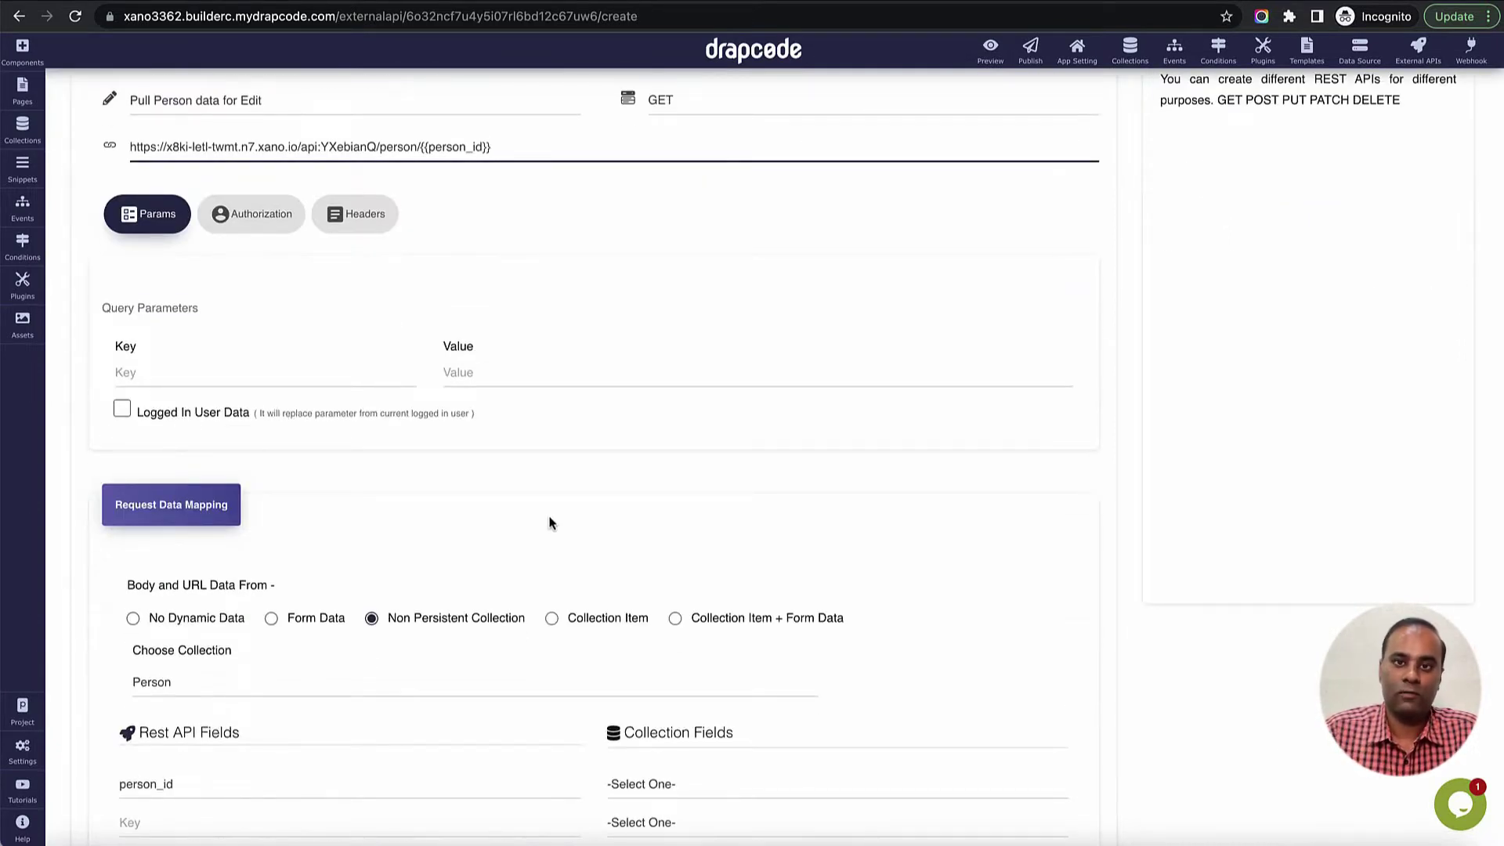
{"action": "scroll", "coordinate": [549, 522], "scroll_direction": "up", "scroll_amount": 3}
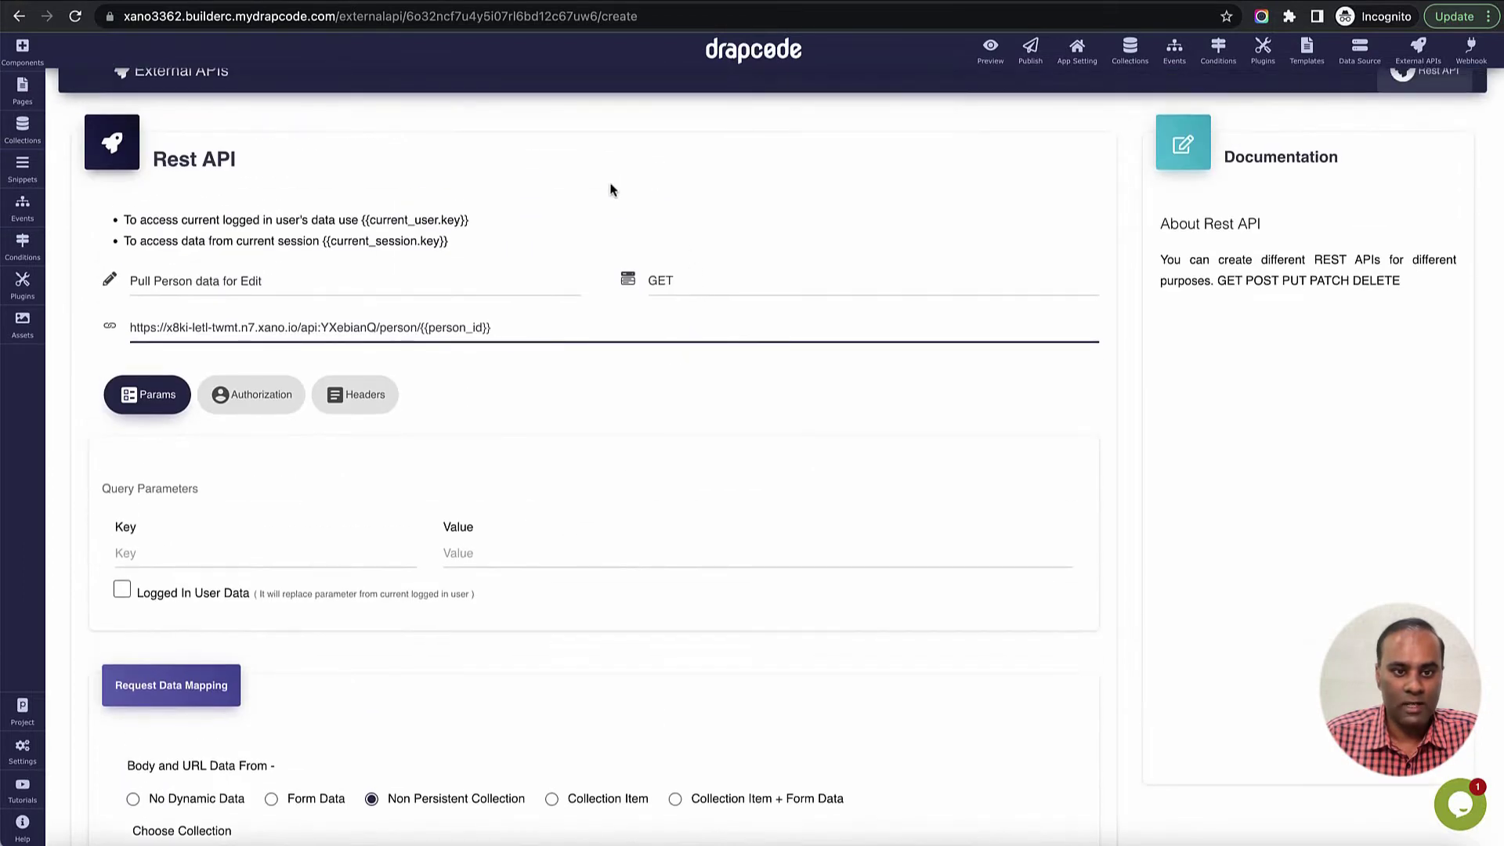
{"action": "scroll", "coordinate": [698, 548], "scroll_direction": "down", "scroll_amount": 1}
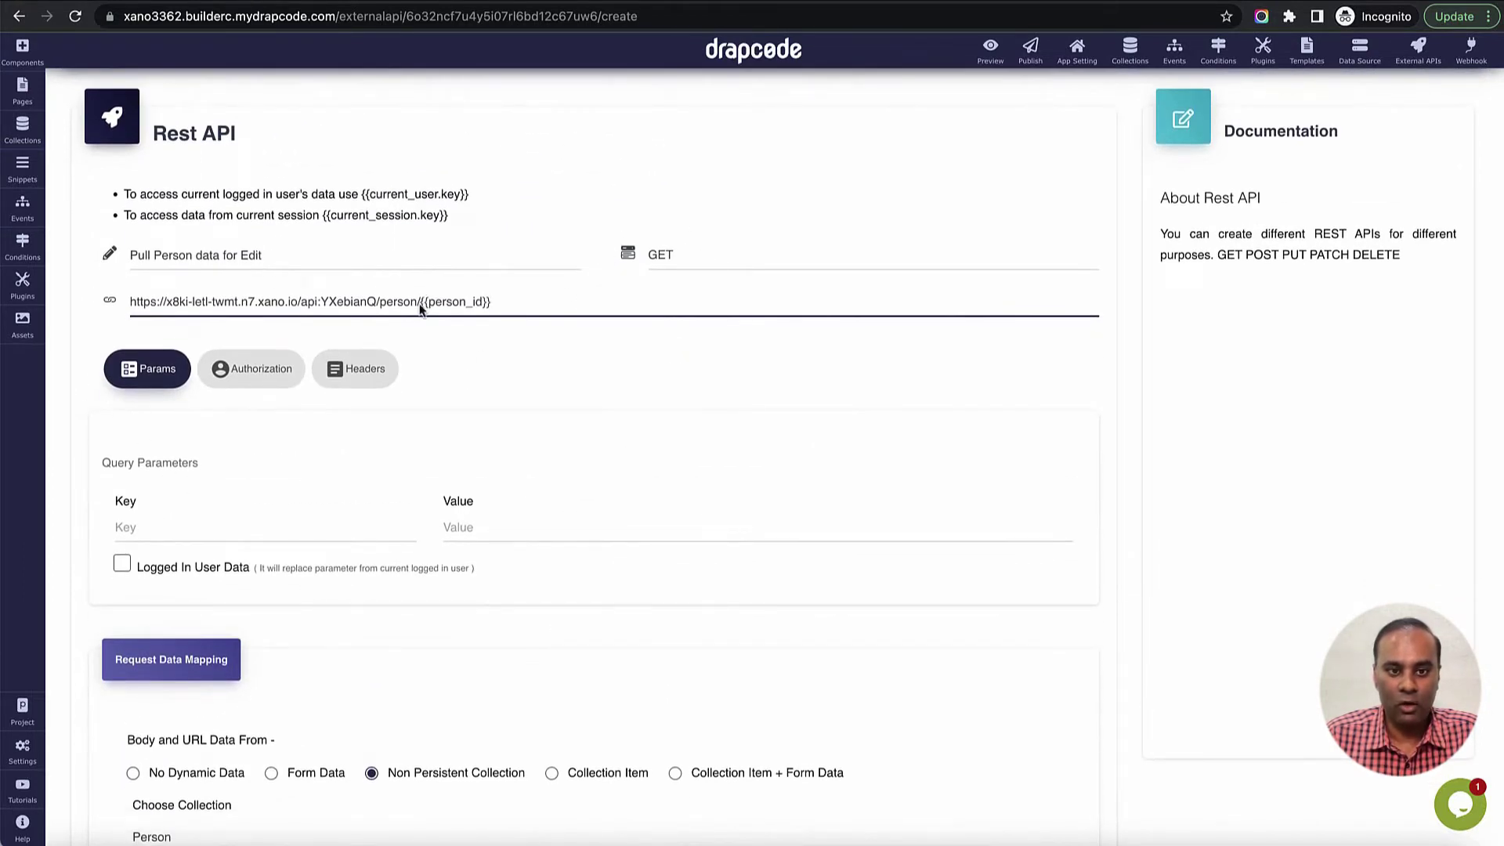
{"action": "scroll", "coordinate": [621, 534], "scroll_direction": "down", "scroll_amount": 1}
{"action": "scroll", "coordinate": [621, 534], "scroll_direction": "down", "scroll_amount": 5}
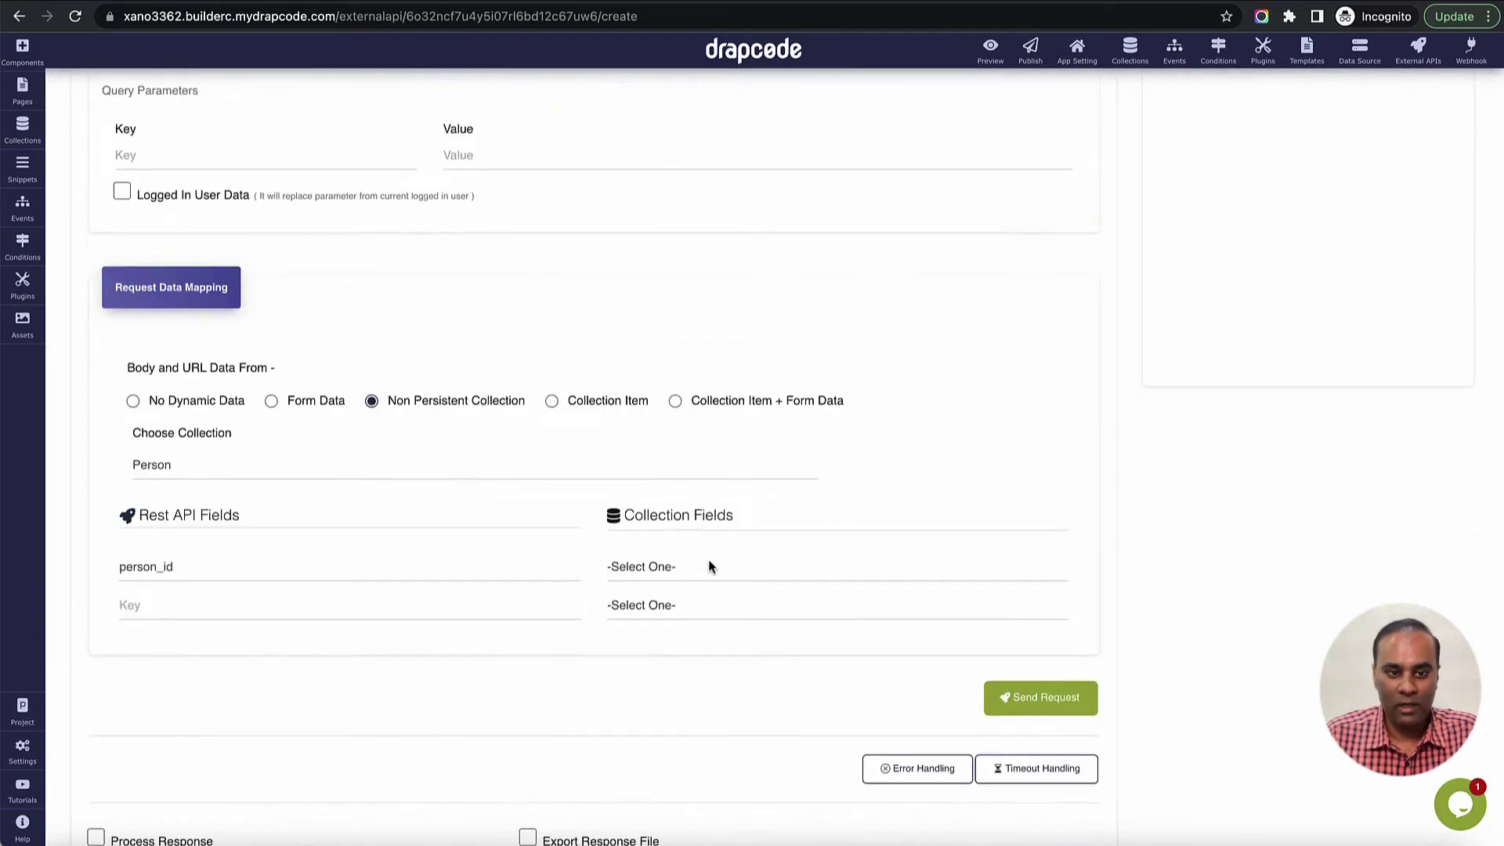
{"action": "left_click", "coordinate": [710, 567]}
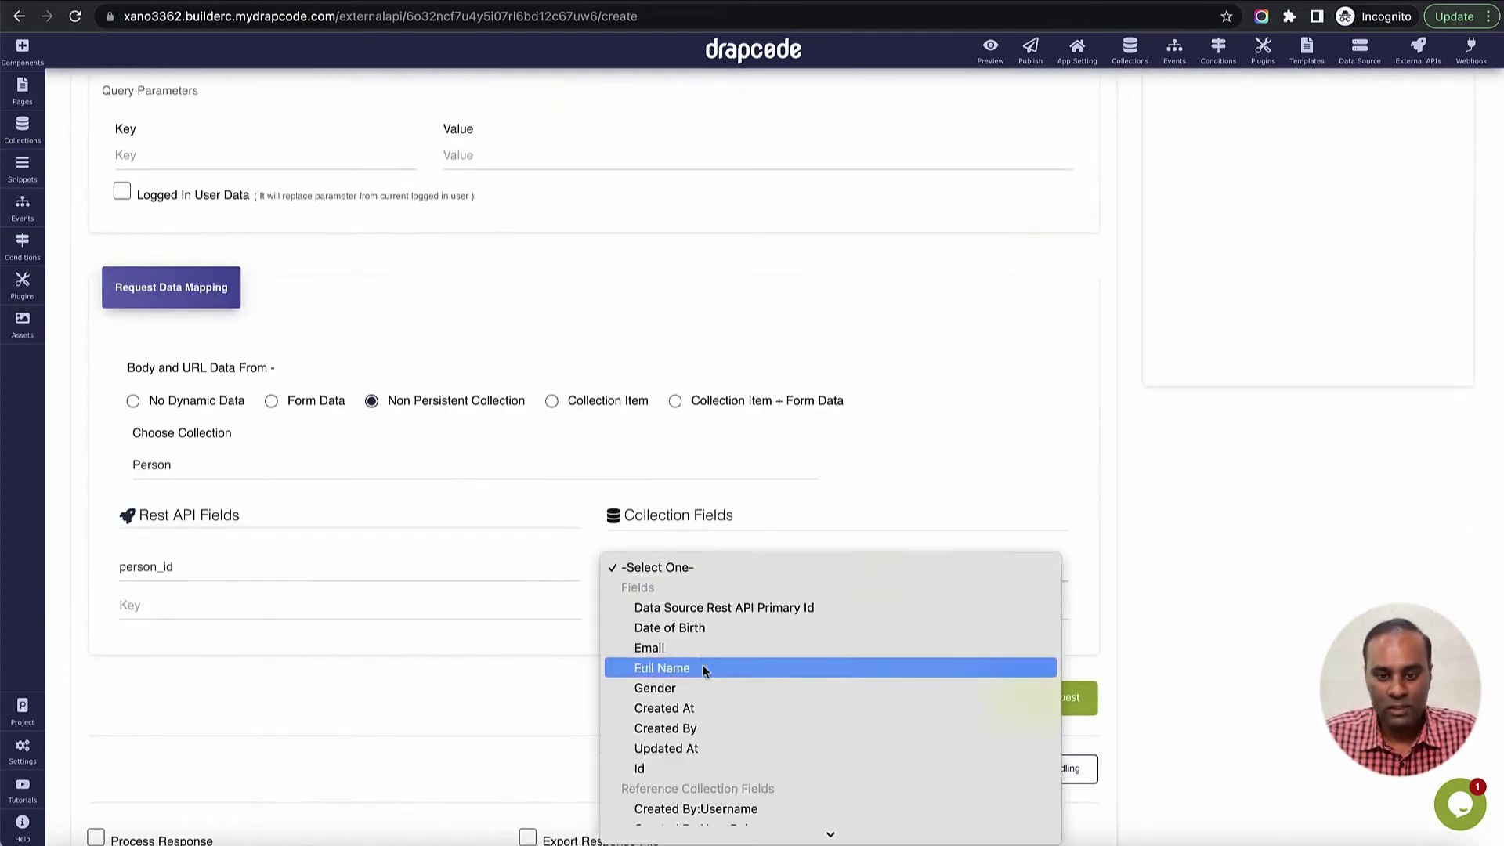
{"action": "left_click", "coordinate": [697, 762]}
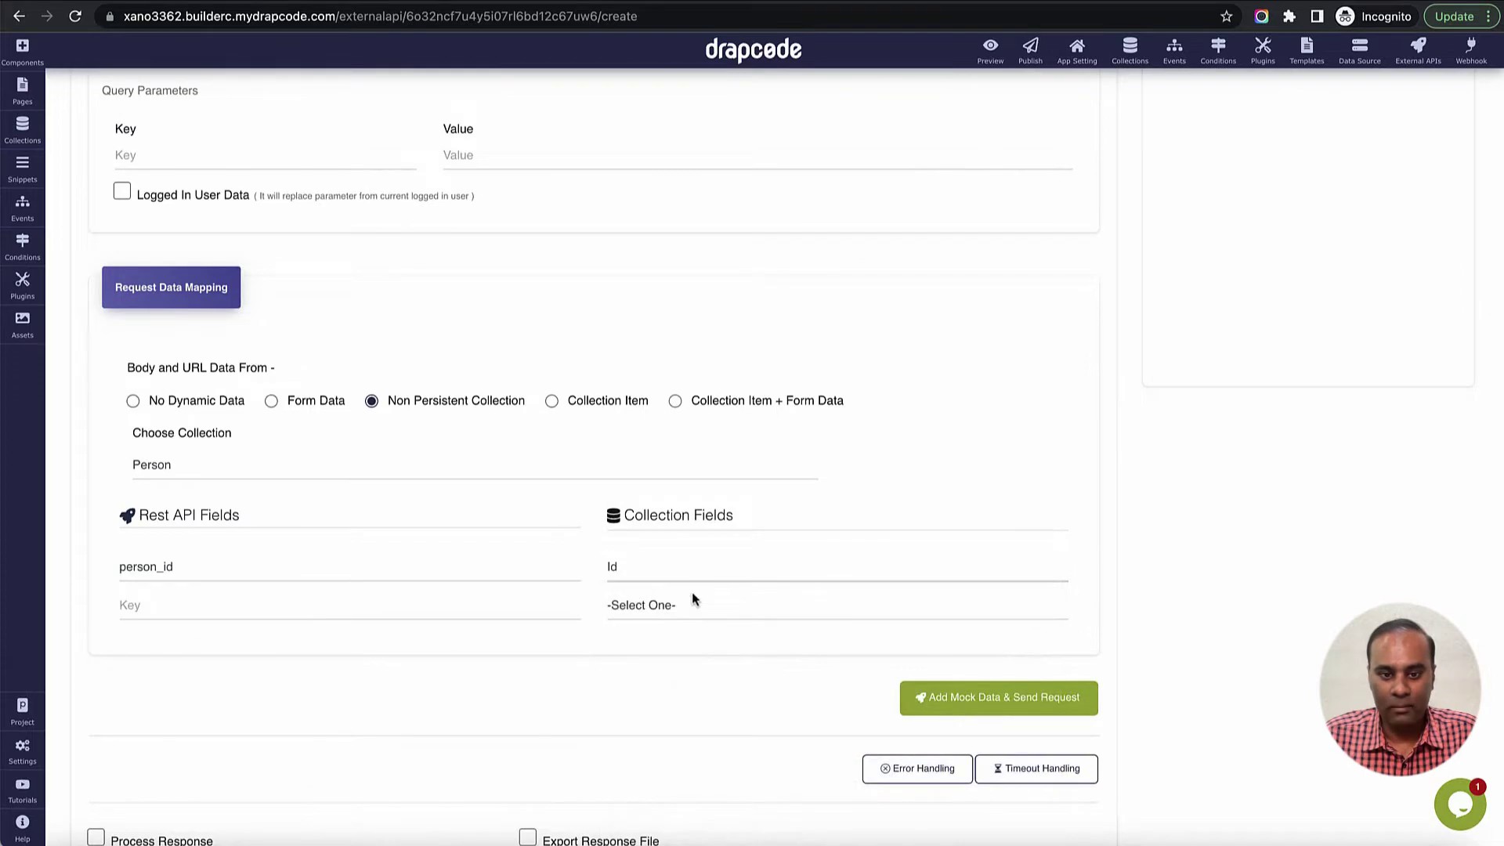
- Enable response processing with Collection Mapping Without Persisting Record in Database
{"action": "scroll", "coordinate": [692, 597], "scroll_direction": "down", "scroll_amount": 3}
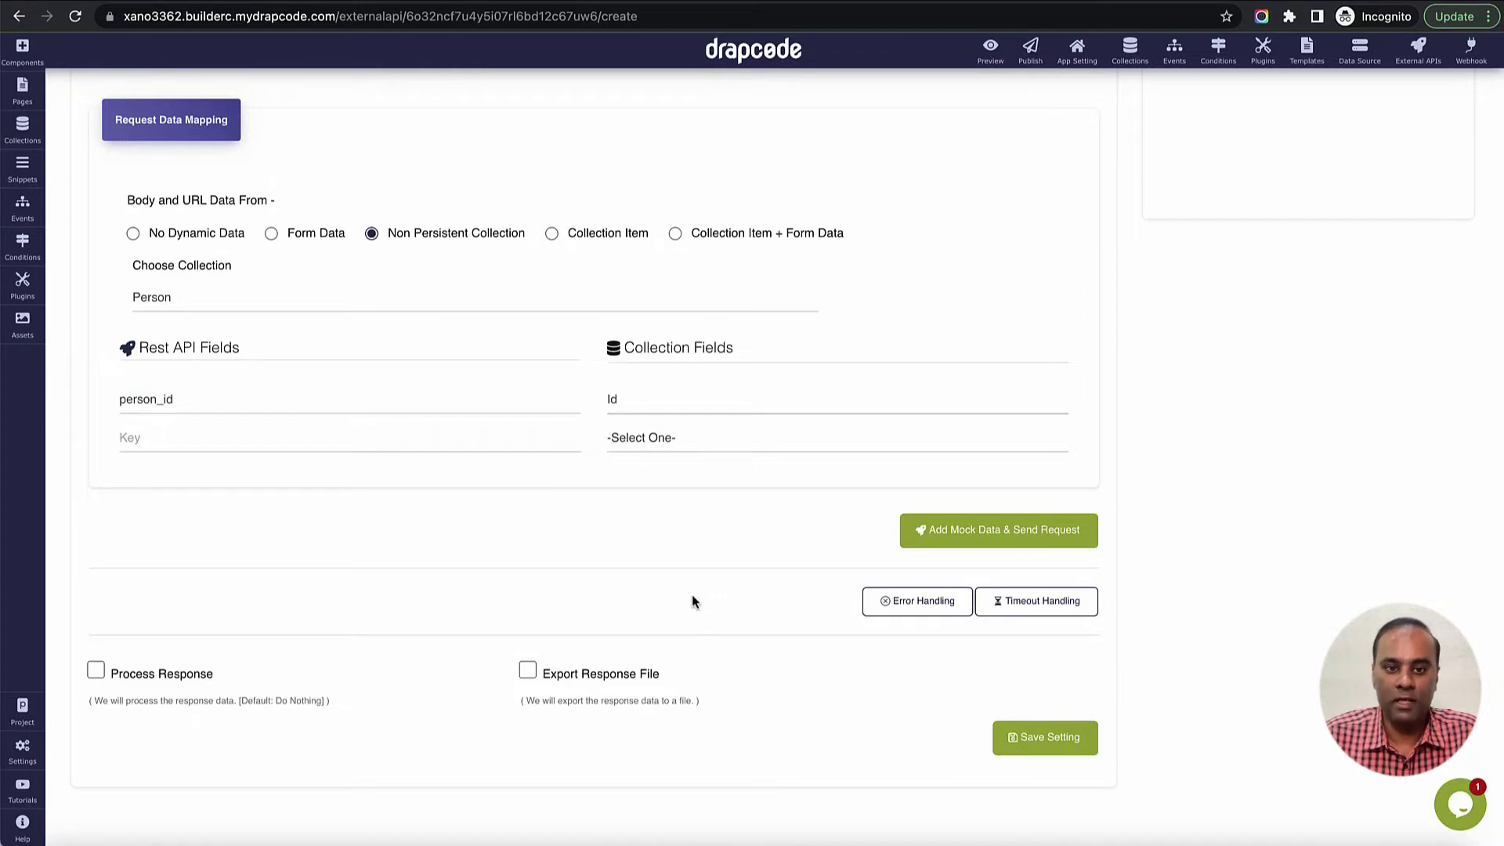
{"action": "scroll", "coordinate": [701, 615], "scroll_direction": "down", "scroll_amount": 1}
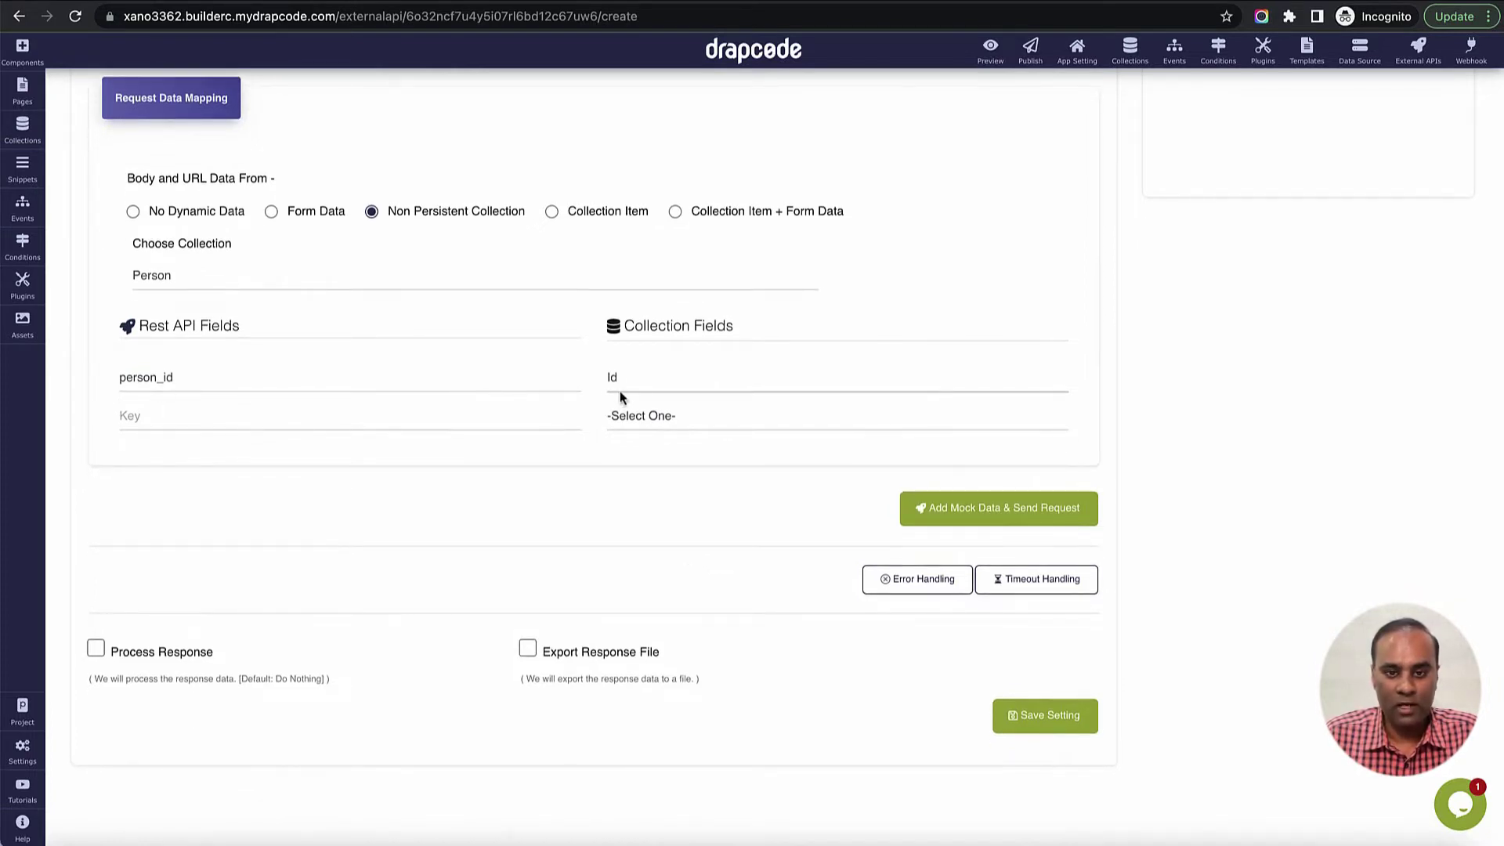
{"action": "left_click", "coordinate": [96, 648]}
{"action": "scroll", "coordinate": [689, 470], "scroll_direction": "down", "scroll_amount": 3}
{"action": "scroll", "coordinate": [689, 470], "scroll_direction": "down", "scroll_amount": 1}
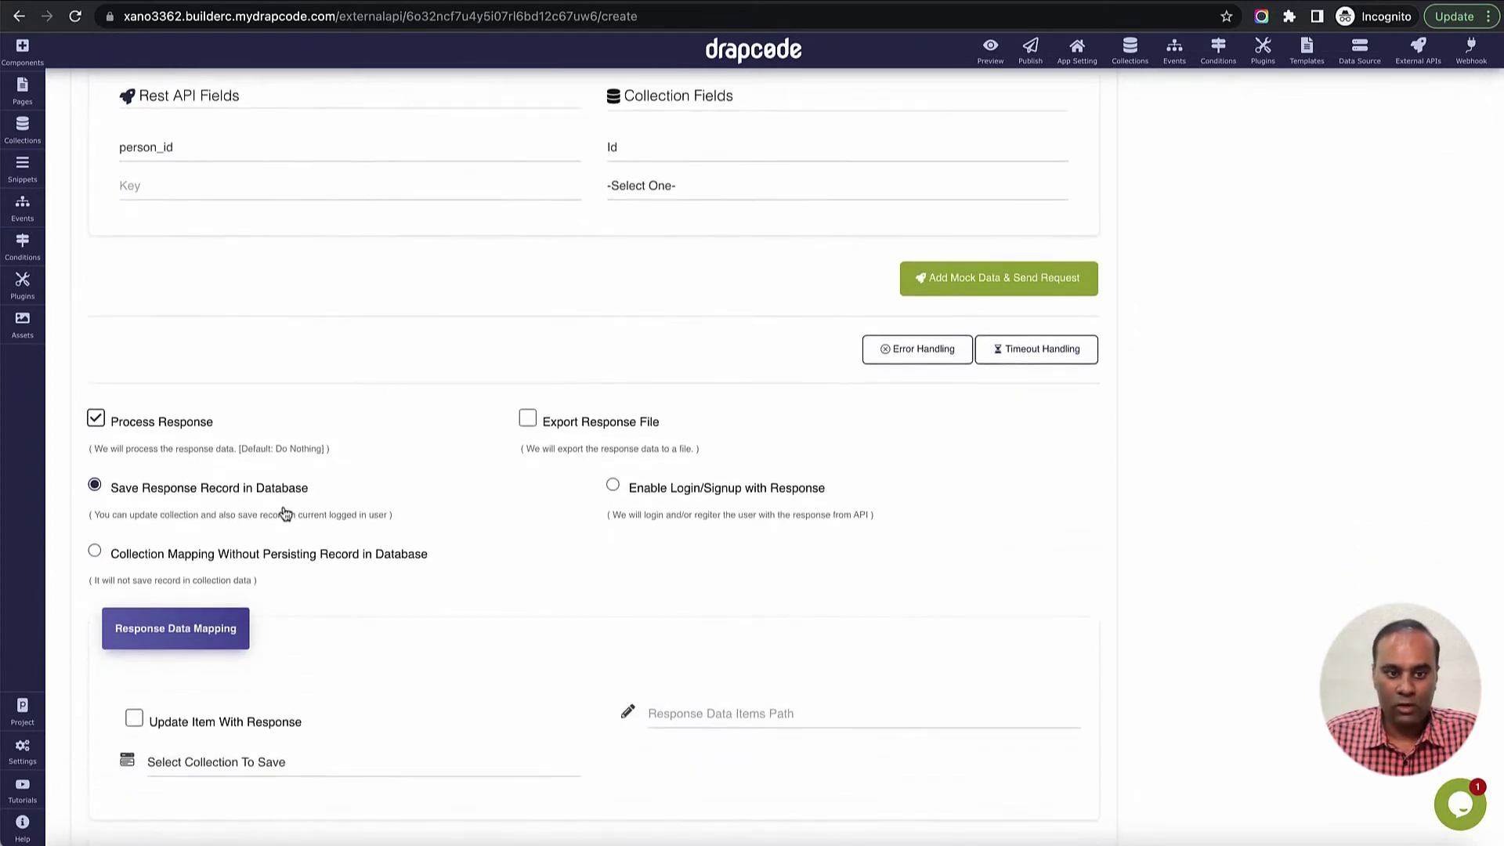
{"action": "left_click", "coordinate": [95, 551]}
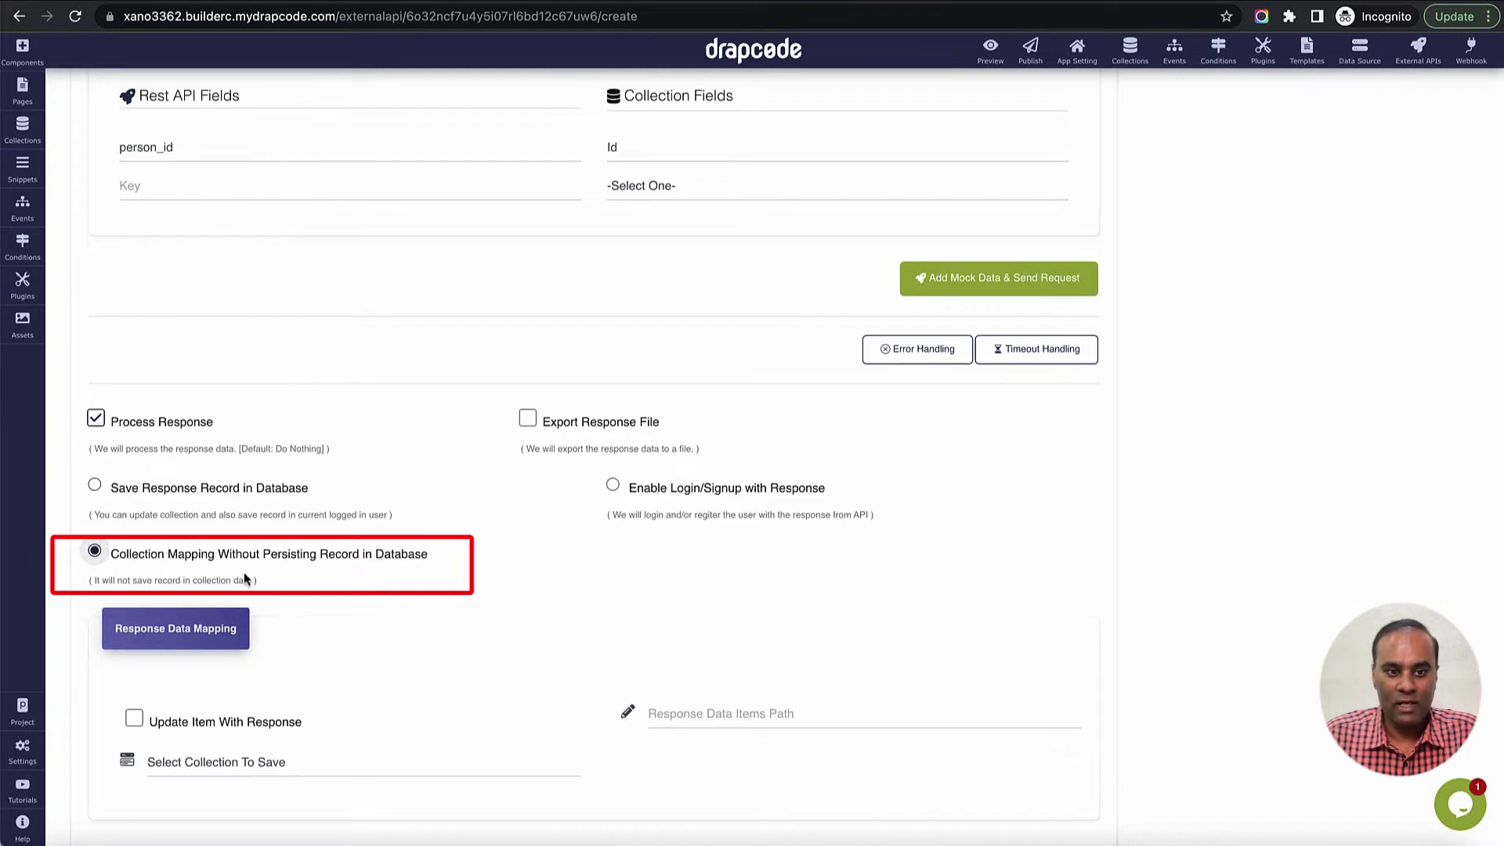
- Choose Person as the collection for the response data mapping
{"action": "scroll", "coordinate": [561, 599], "scroll_direction": "down", "scroll_amount": 1}
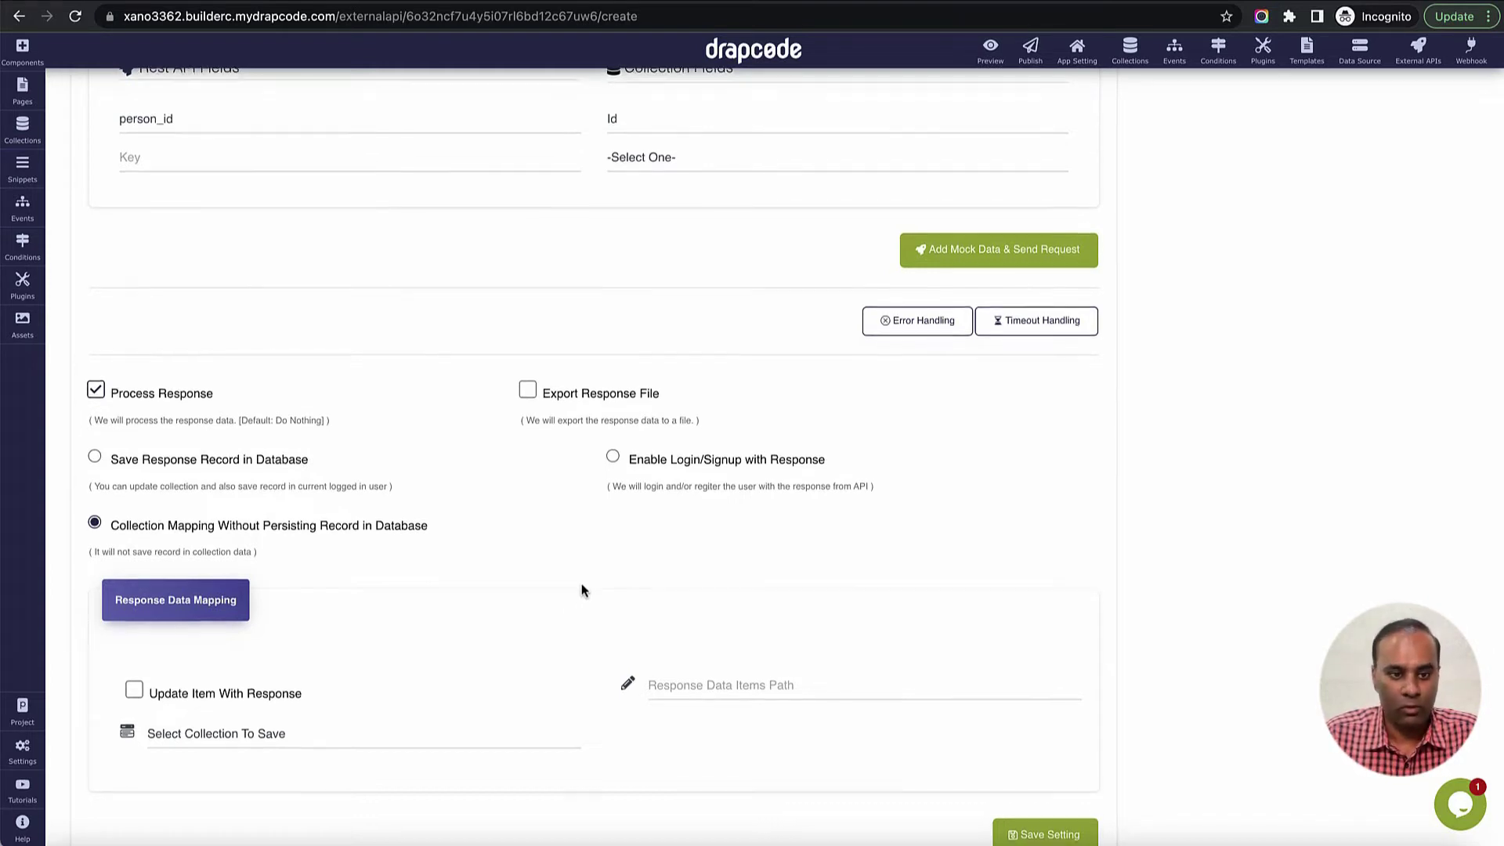
{"action": "scroll", "coordinate": [580, 587], "scroll_direction": "down", "scroll_amount": 2}
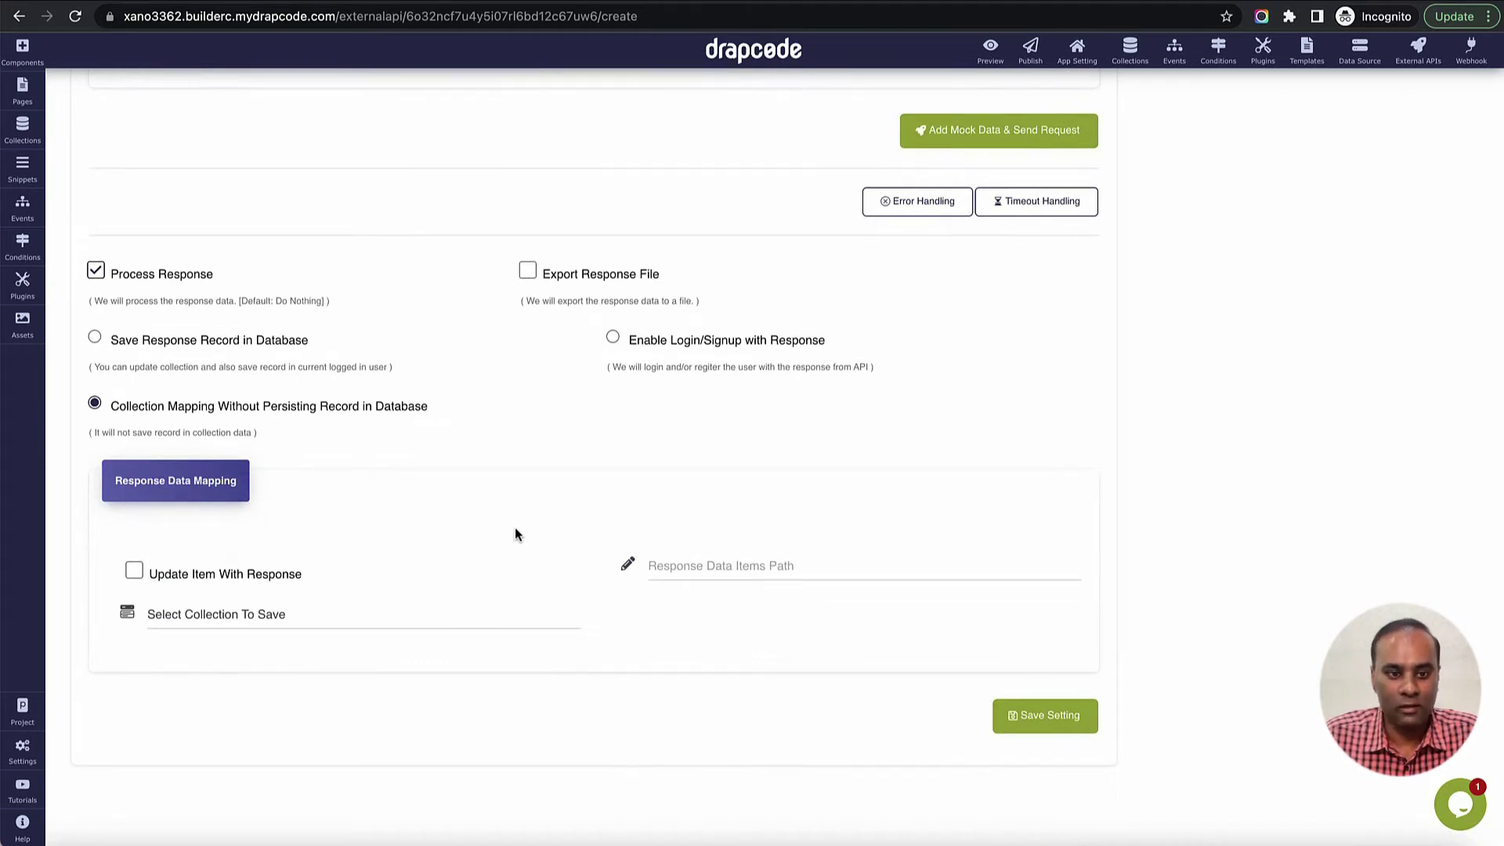
{"action": "left_click", "coordinate": [350, 619]}
{"action": "left_click", "coordinate": [344, 635]}
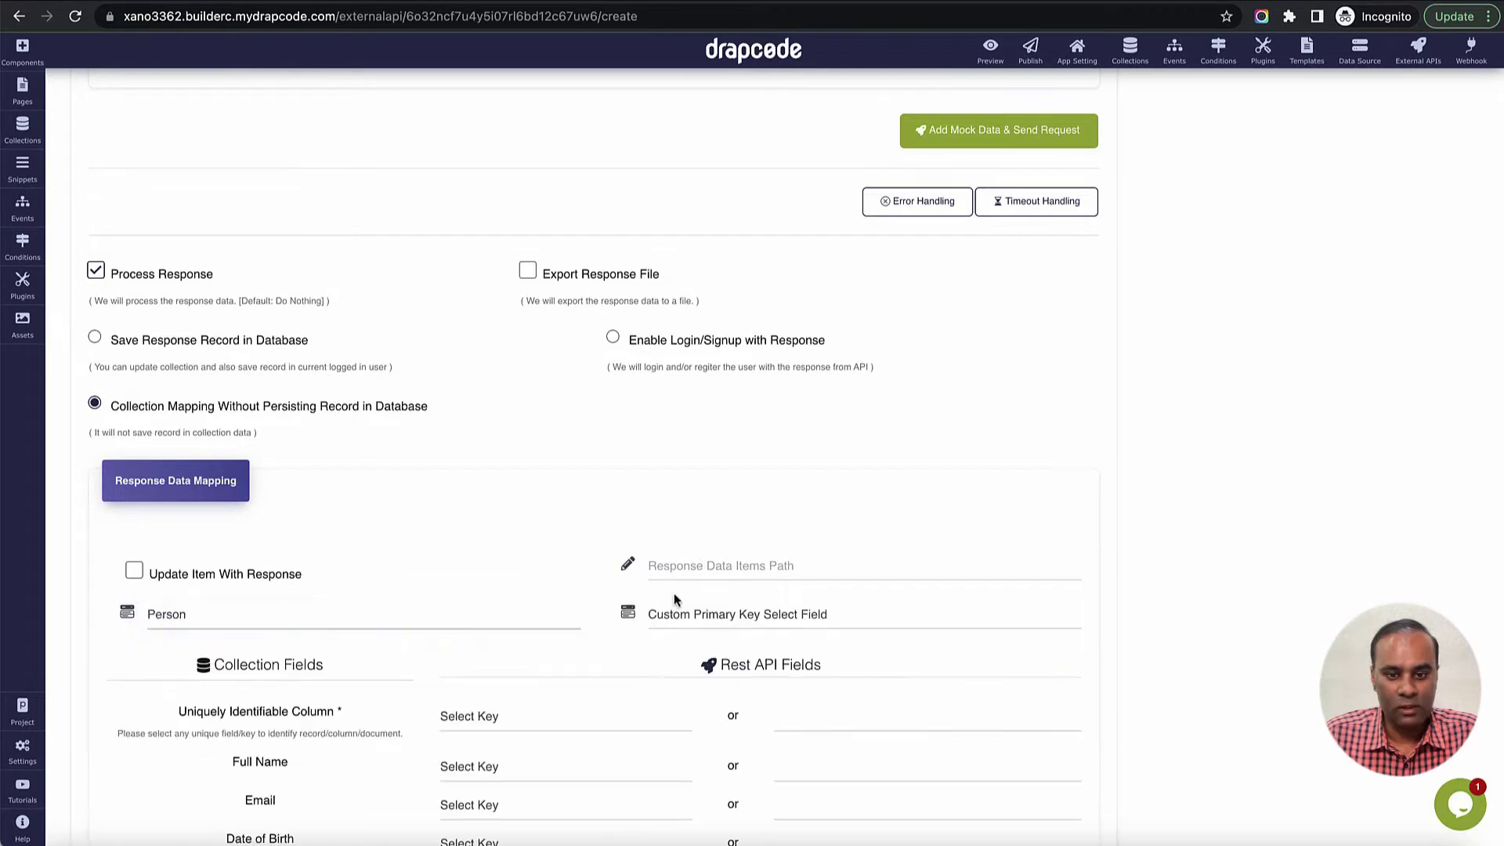
{"action": "left_click", "coordinate": [698, 567]}
{"action": "scroll", "coordinate": [927, 593], "scroll_direction": "down", "scroll_amount": 4}
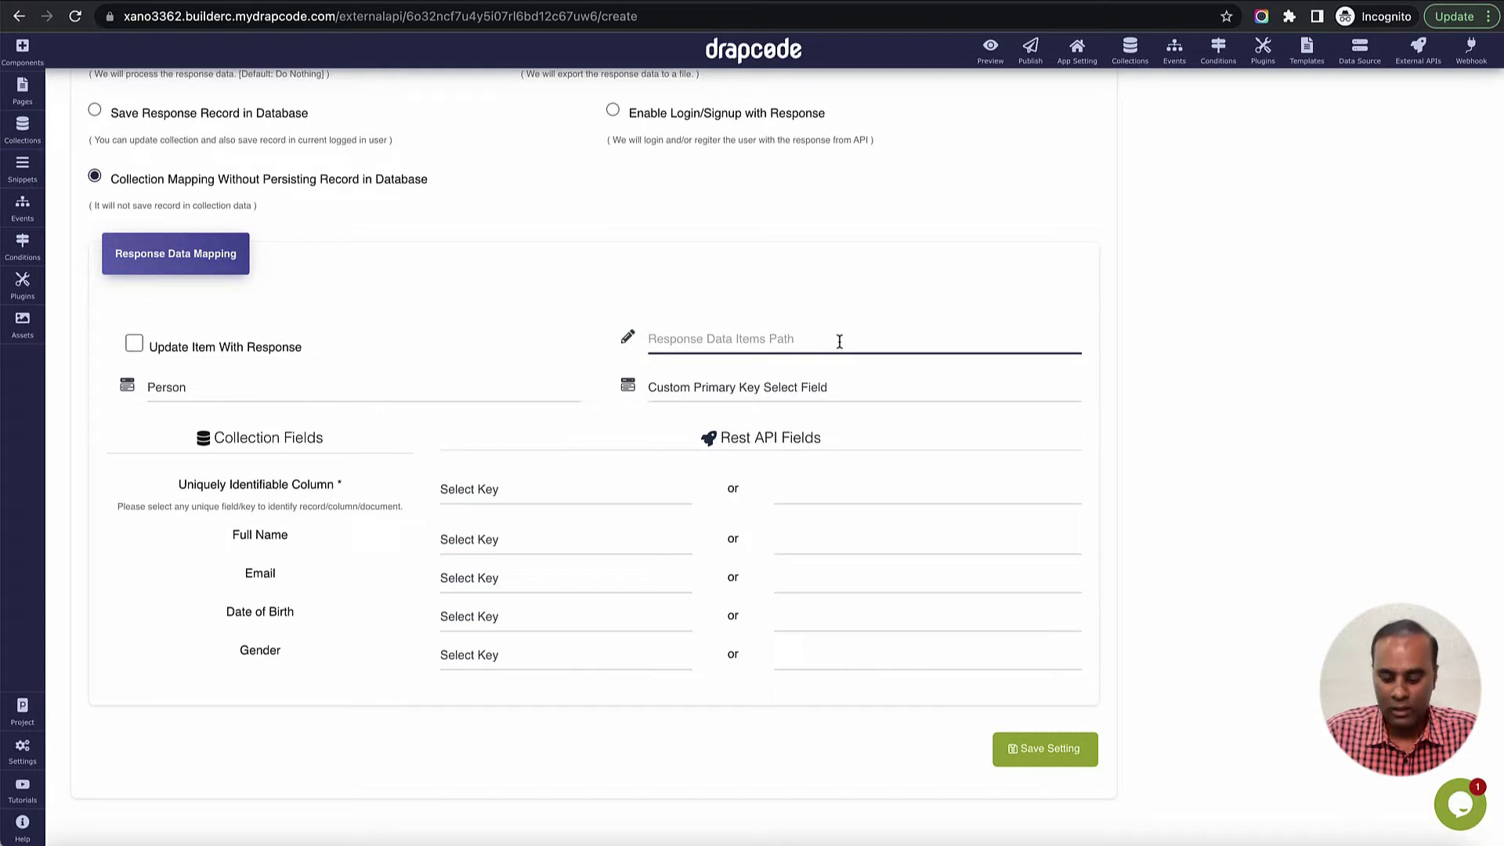
{"action": "type", "text": "data"}
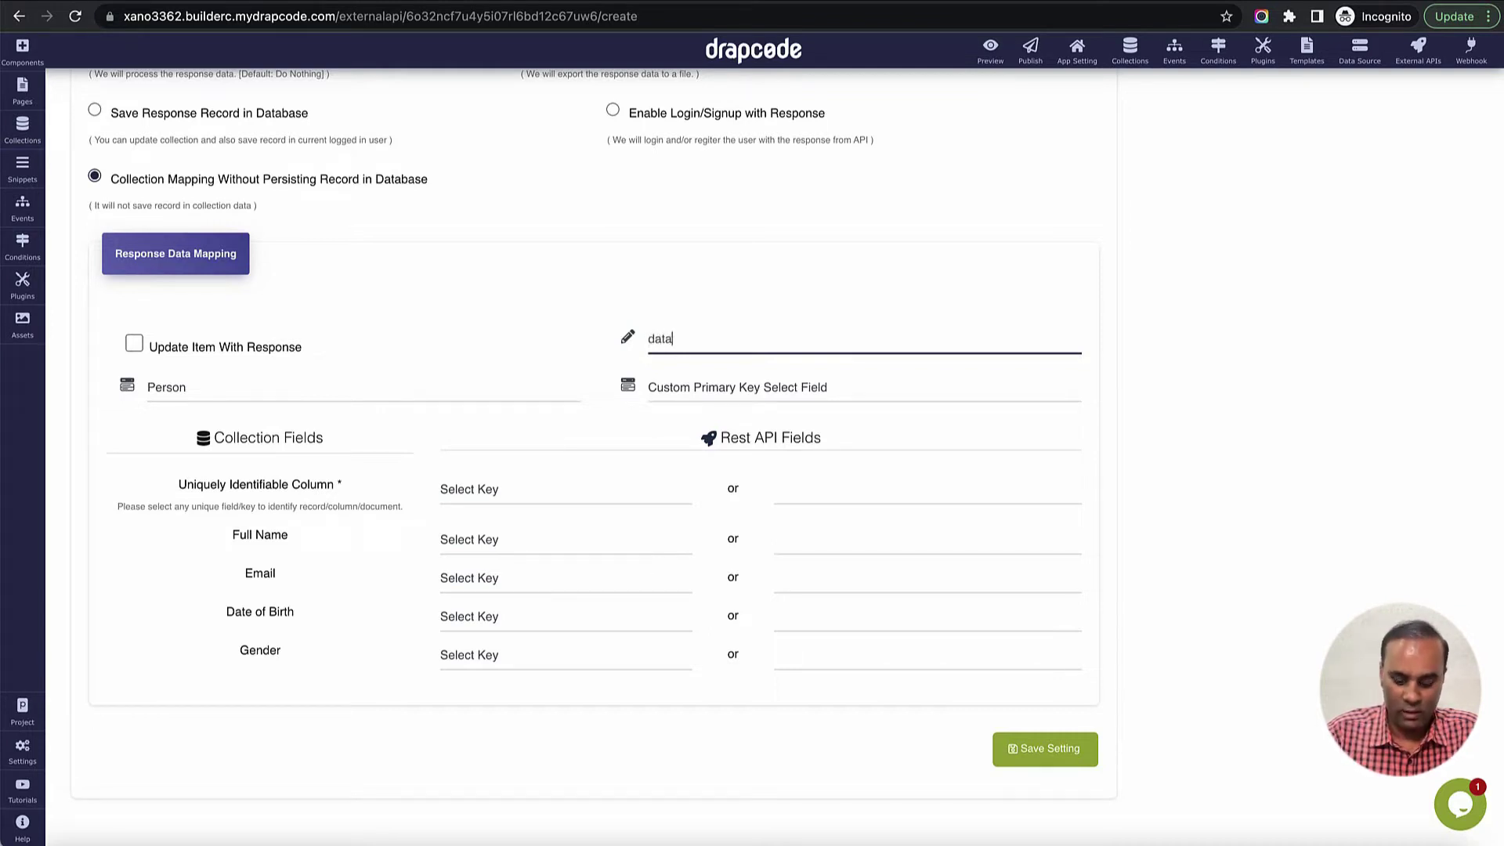
{"action": "type", "text": ".items"}
{"action": "key", "text": "ctrl+a"}
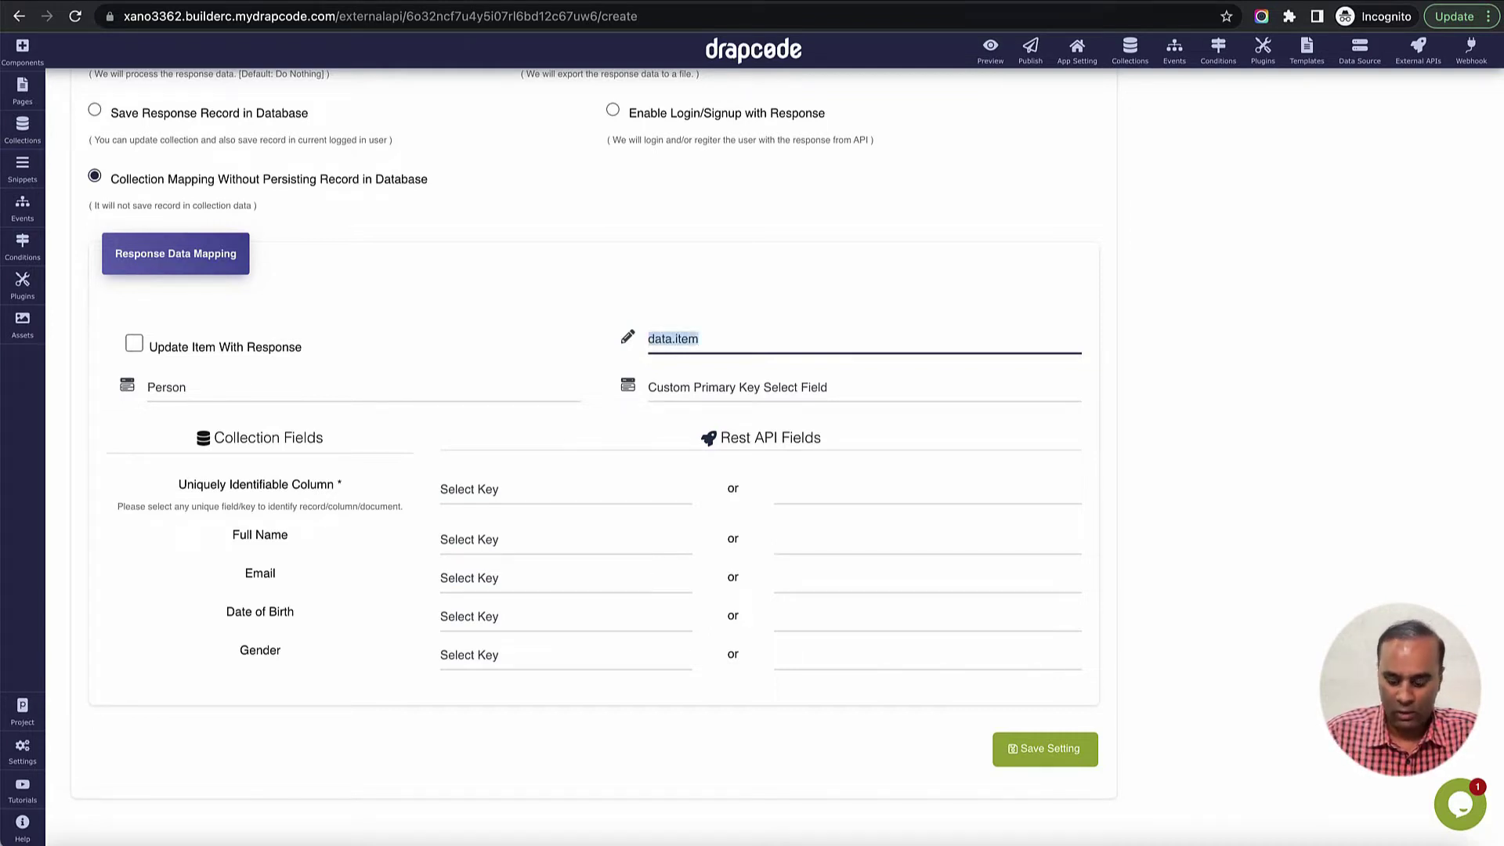
{"action": "key", "text": "BackSpace"}
- Start the Uniquely Identifiable Column mapping, then switch to Postman and send a GET request to the Xano /person/2 endpoint
{"action": "scroll", "coordinate": [809, 437], "scroll_direction": "down", "scroll_amount": 1}
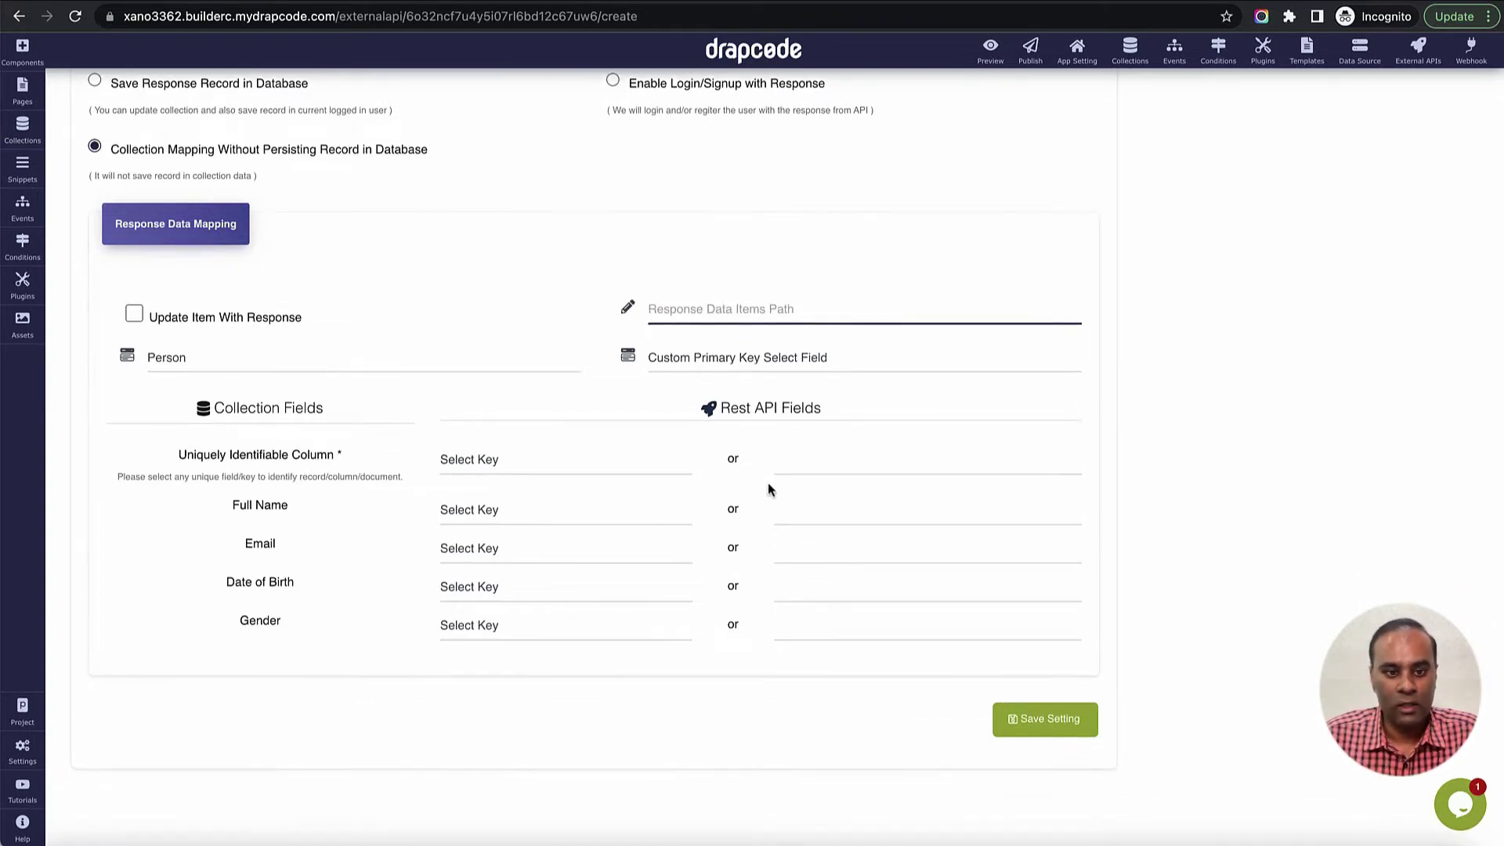
{"action": "left_click", "coordinate": [804, 468]}
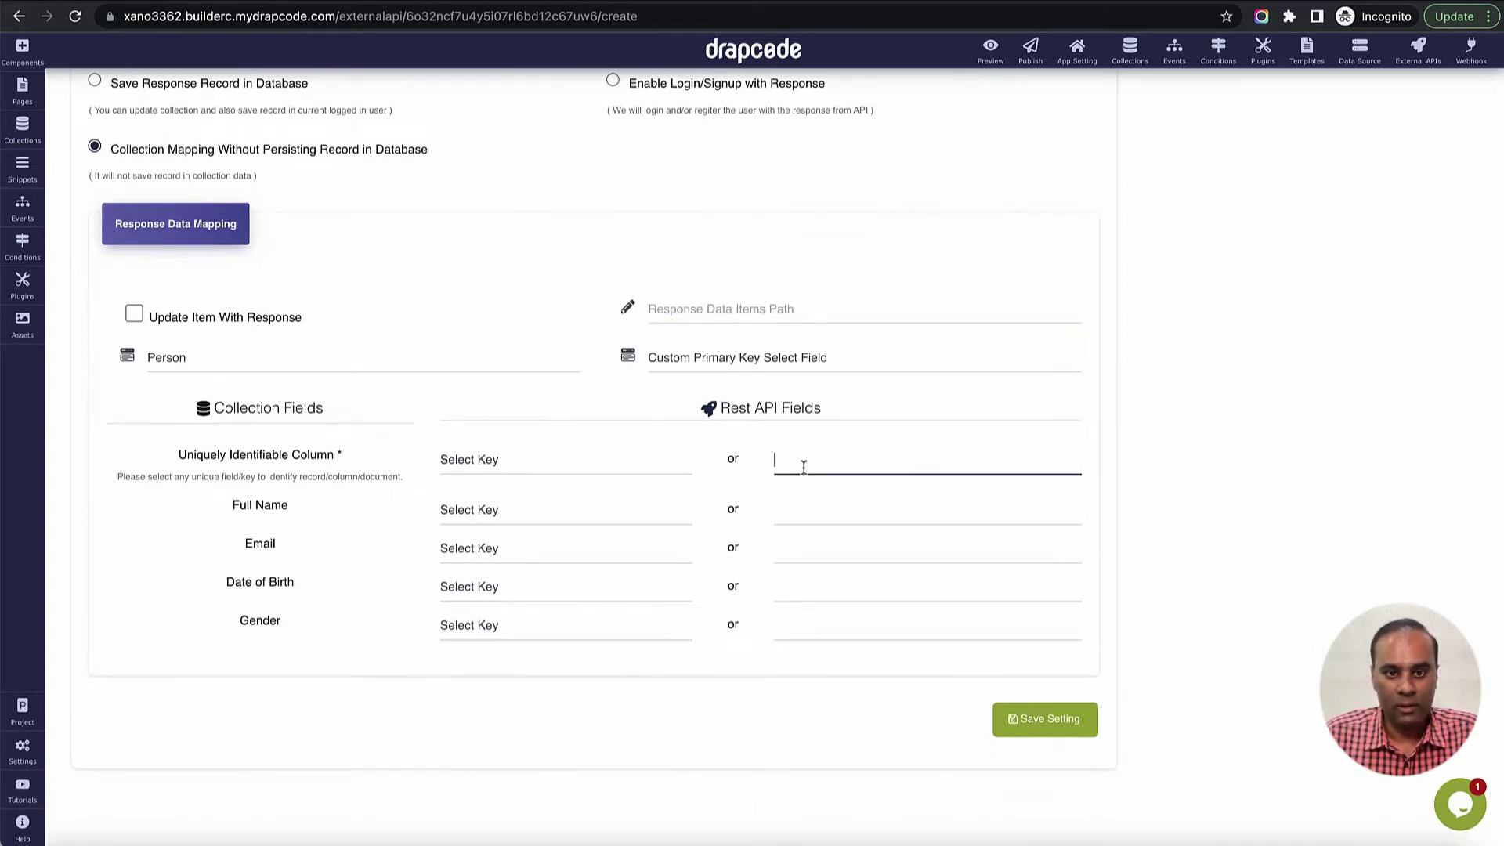
{"action": "key", "text": "super+Tab"}
{"action": "key", "text": "super+Tab"}
{"action": "key", "text": "super+Tab"}
{"action": "key", "text": "super+Tab"}
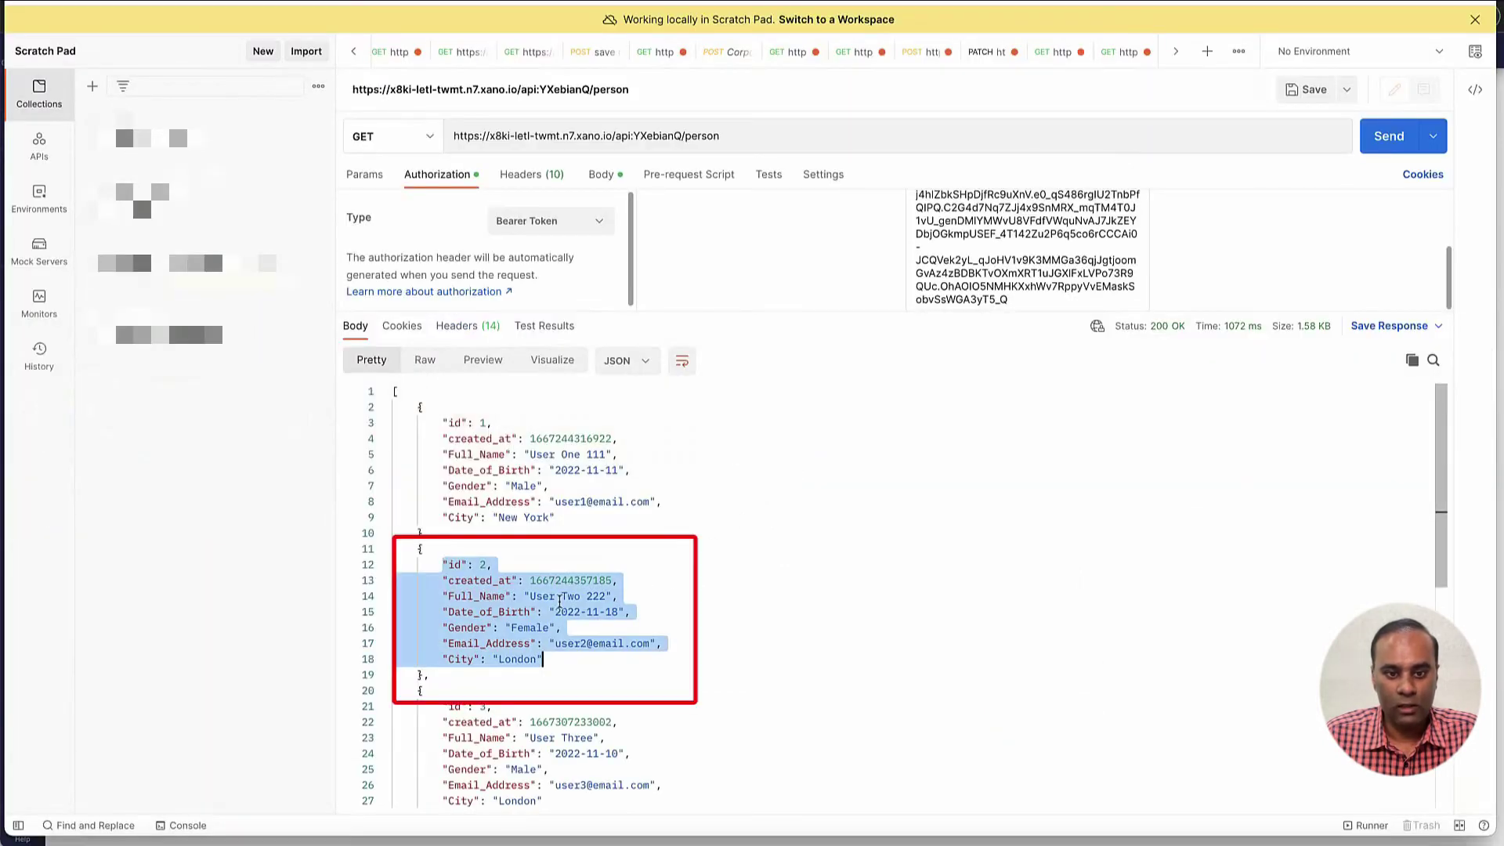
{"action": "left_click", "coordinate": [519, 580]}
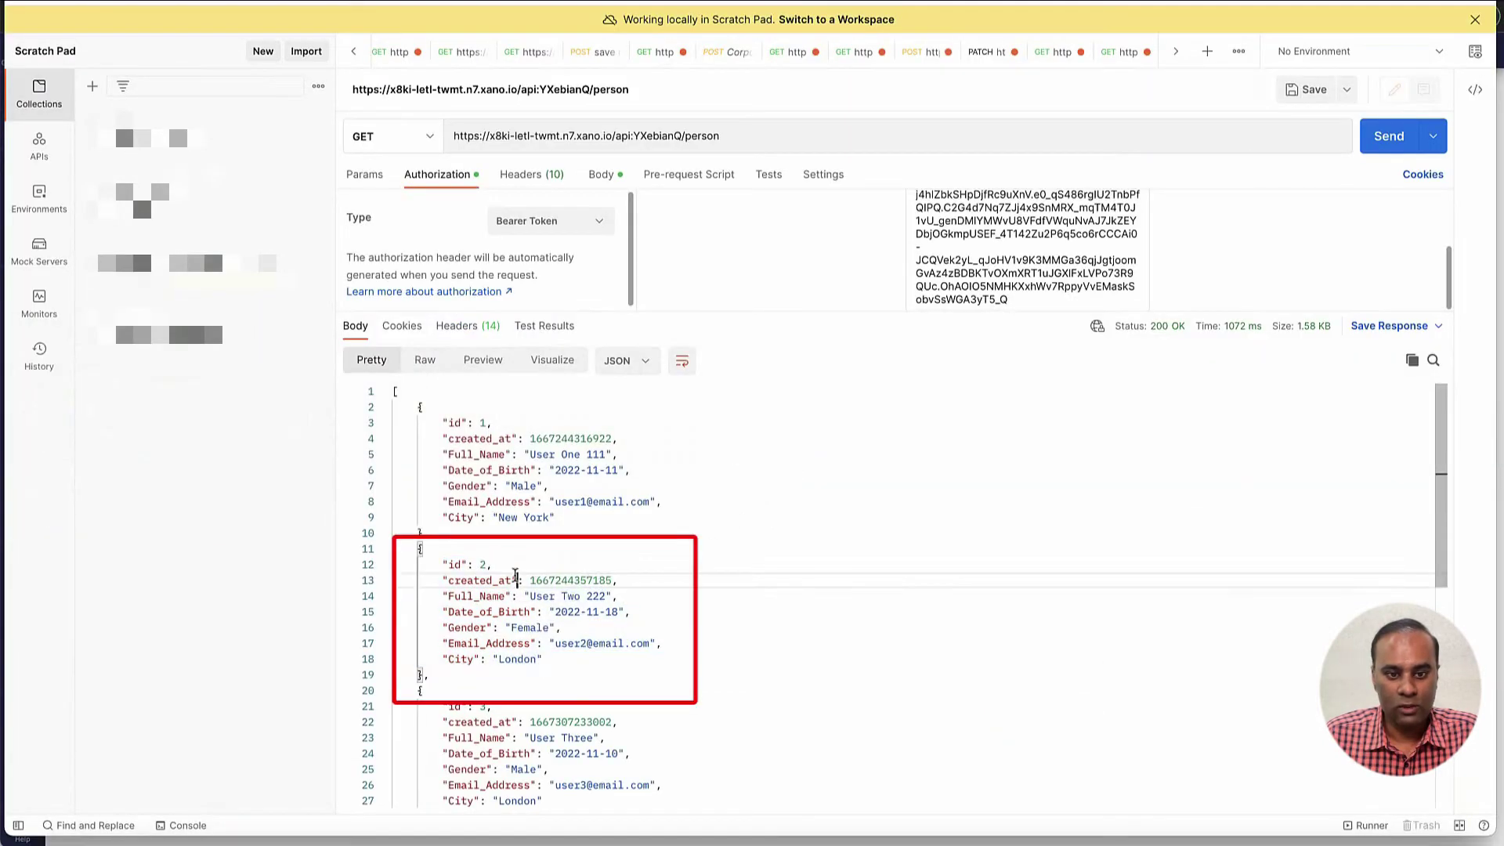
{"action": "left_click", "coordinate": [828, 134]}
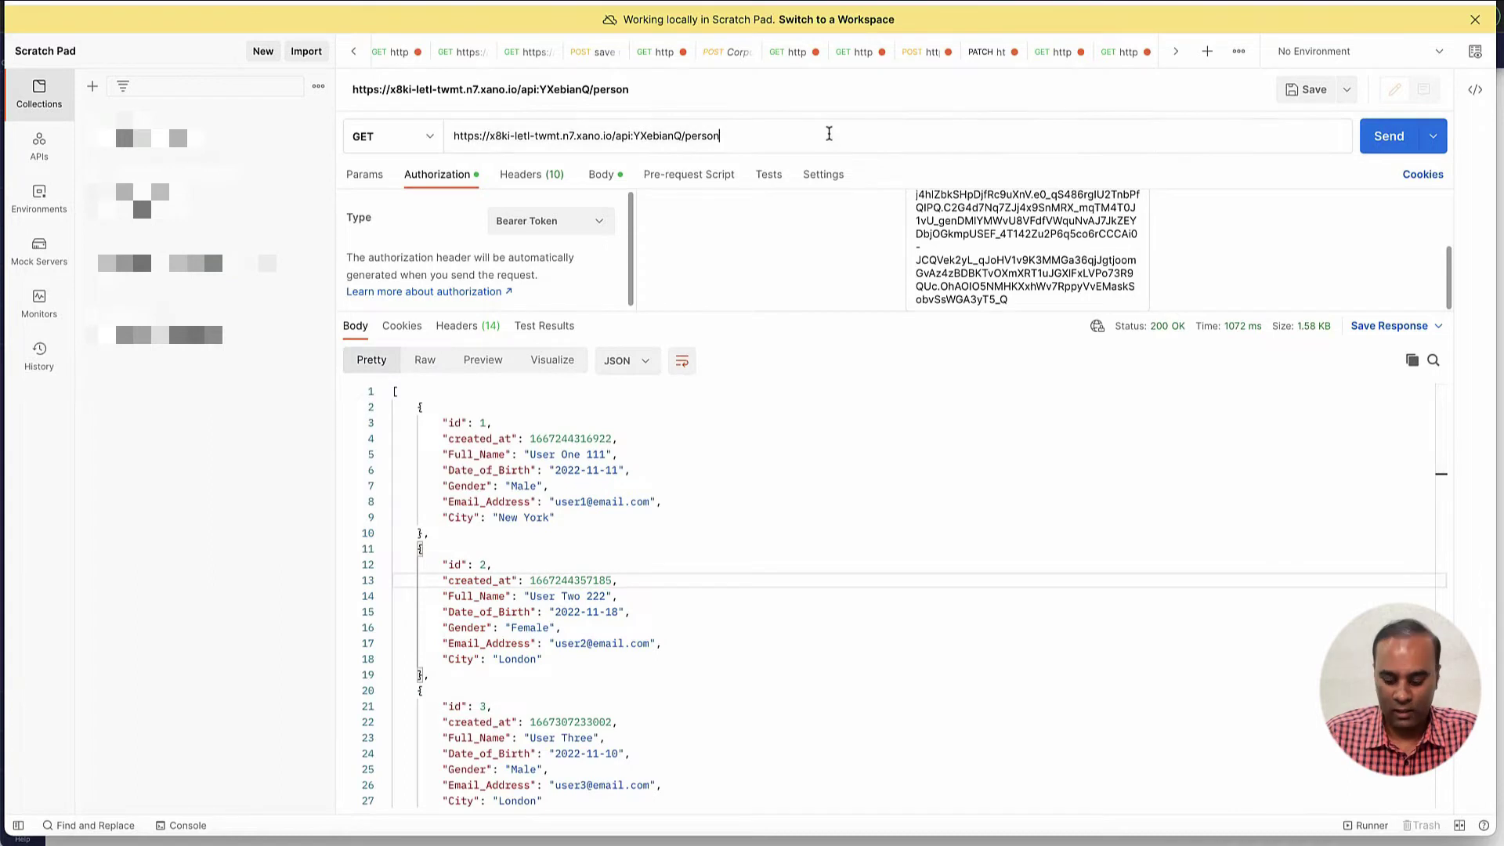
{"action": "type", "text": "/2"}
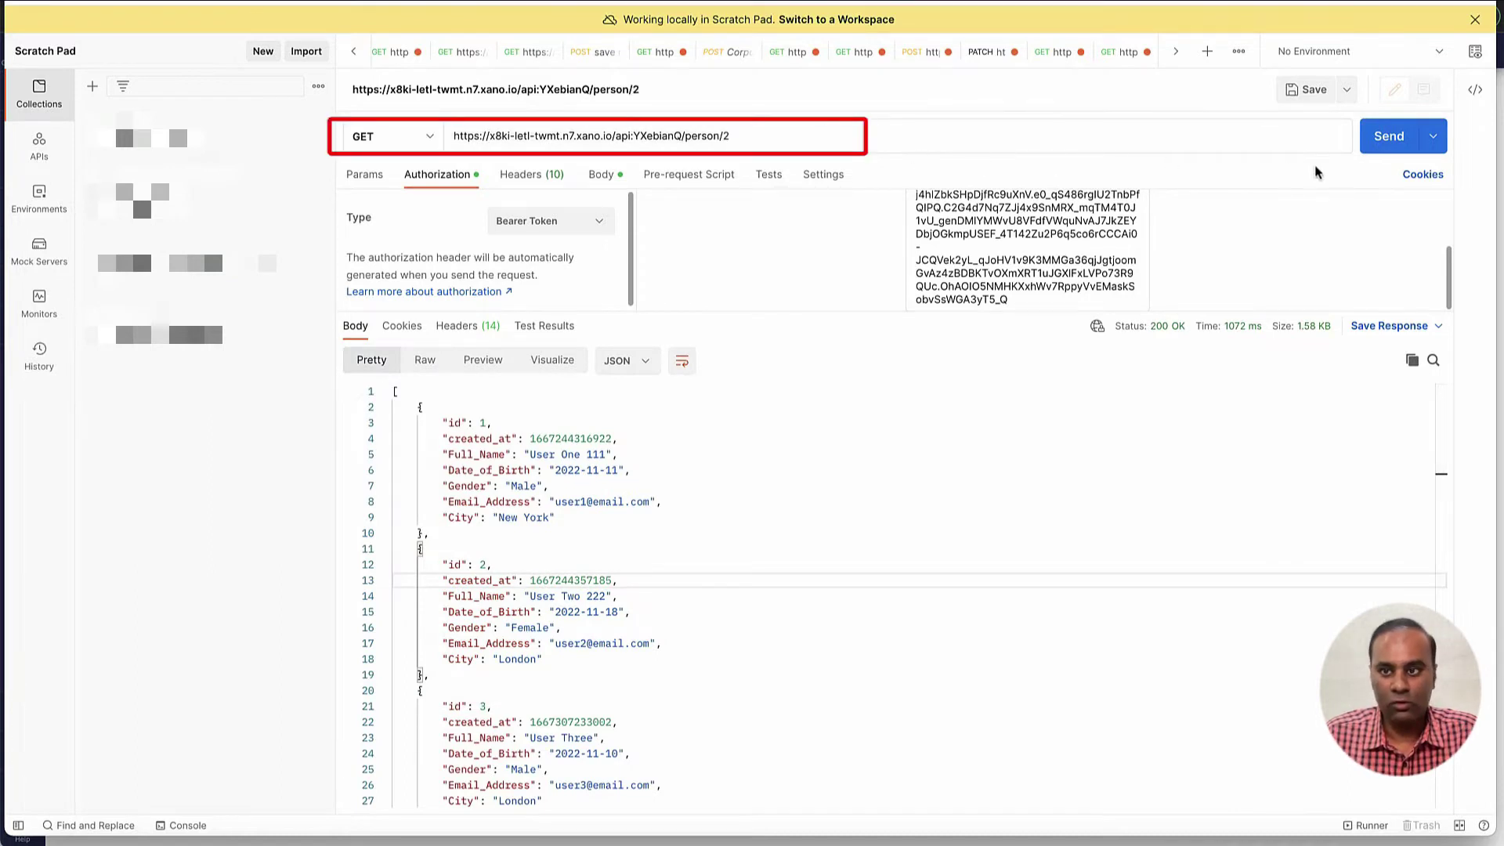
{"action": "left_click", "coordinate": [1386, 136]}
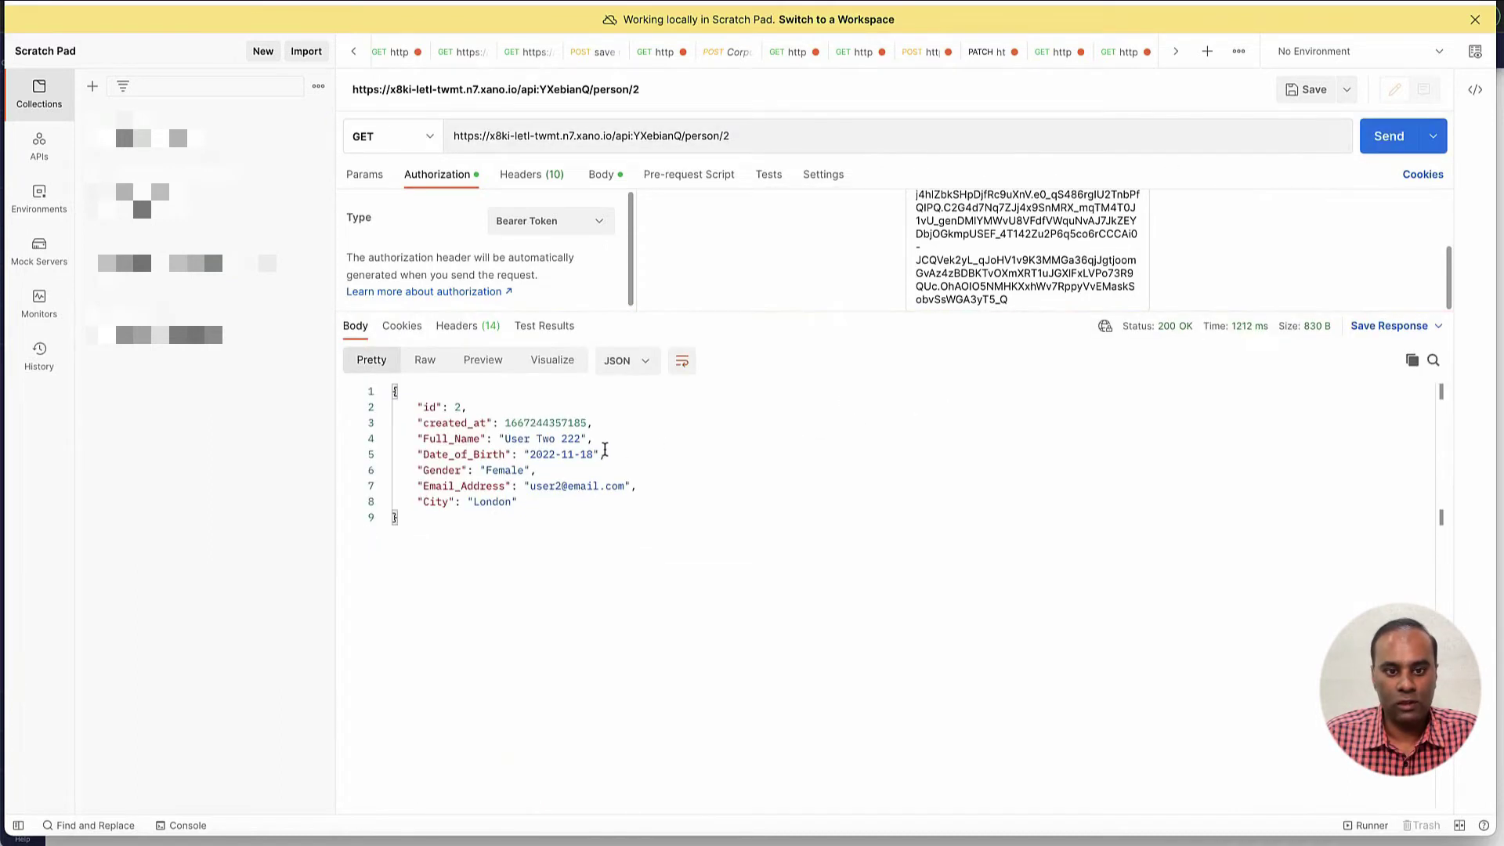
- Copy the id key from the Postman response and paste it as DrapCode's Uniquely Identifiable Column mapping
{"action": "double_click", "coordinate": [430, 407]}
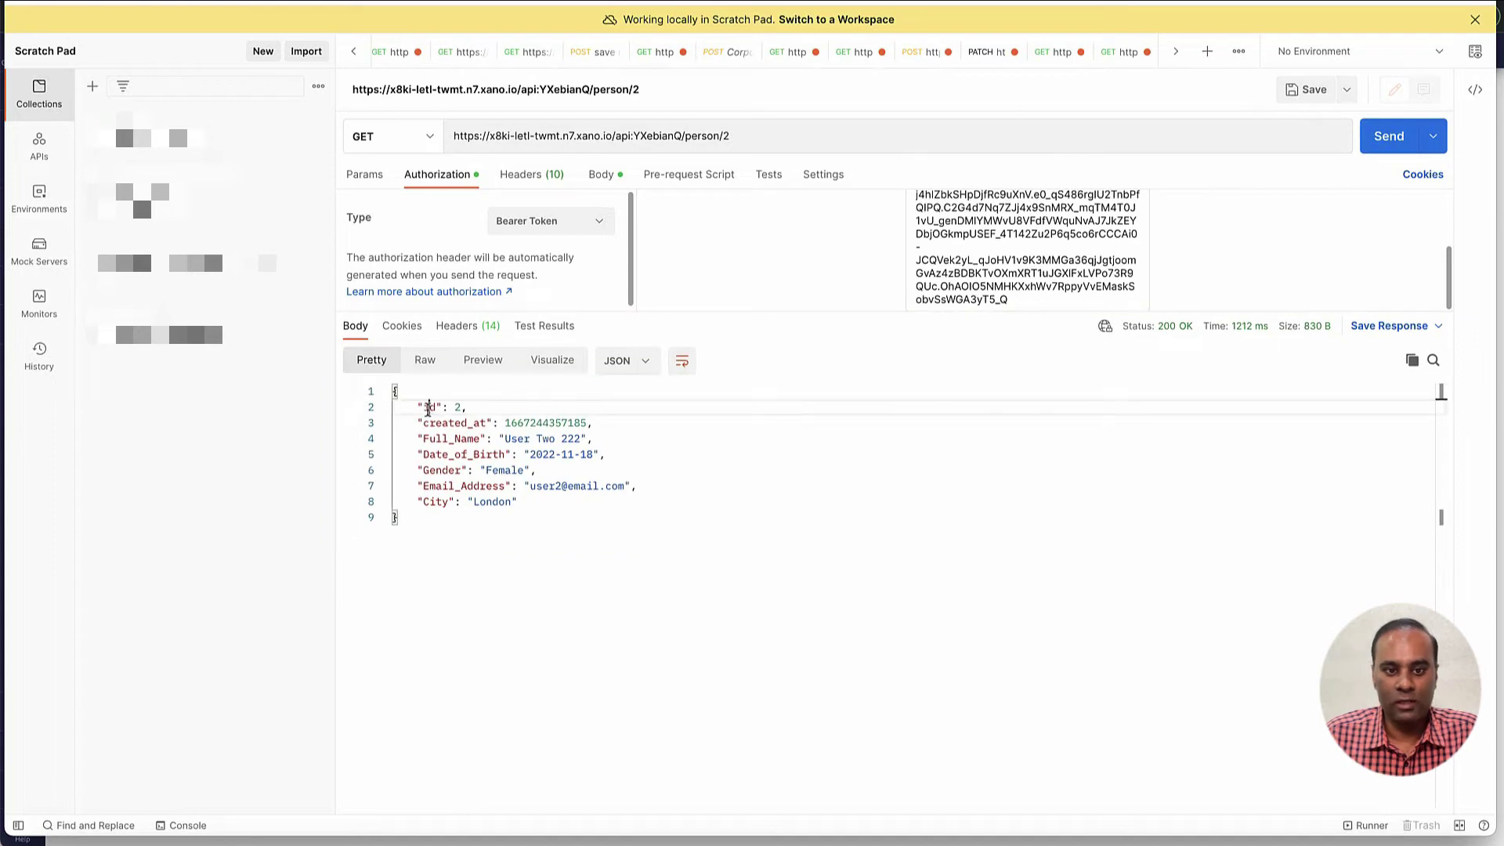
{"action": "key", "text": "super+c"}
{"action": "key", "text": "super+Tab"}
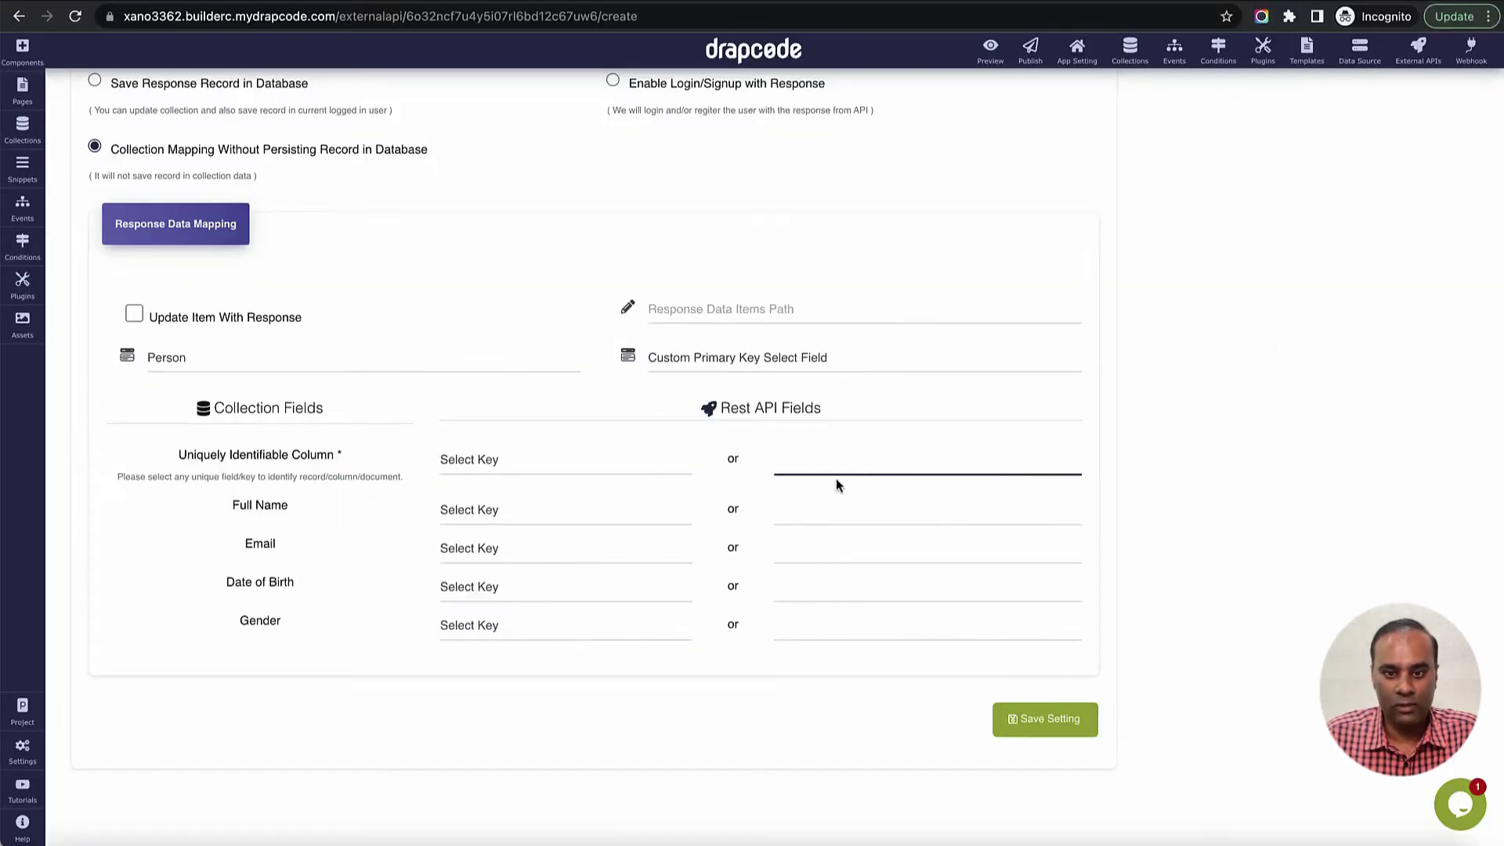
{"action": "key", "text": "super+v"}
- Map the Full Name collection field to the Full_Name key copied from the Postman response
{"action": "left_click", "coordinate": [839, 510]}
{"action": "key", "text": "super+Tab"}
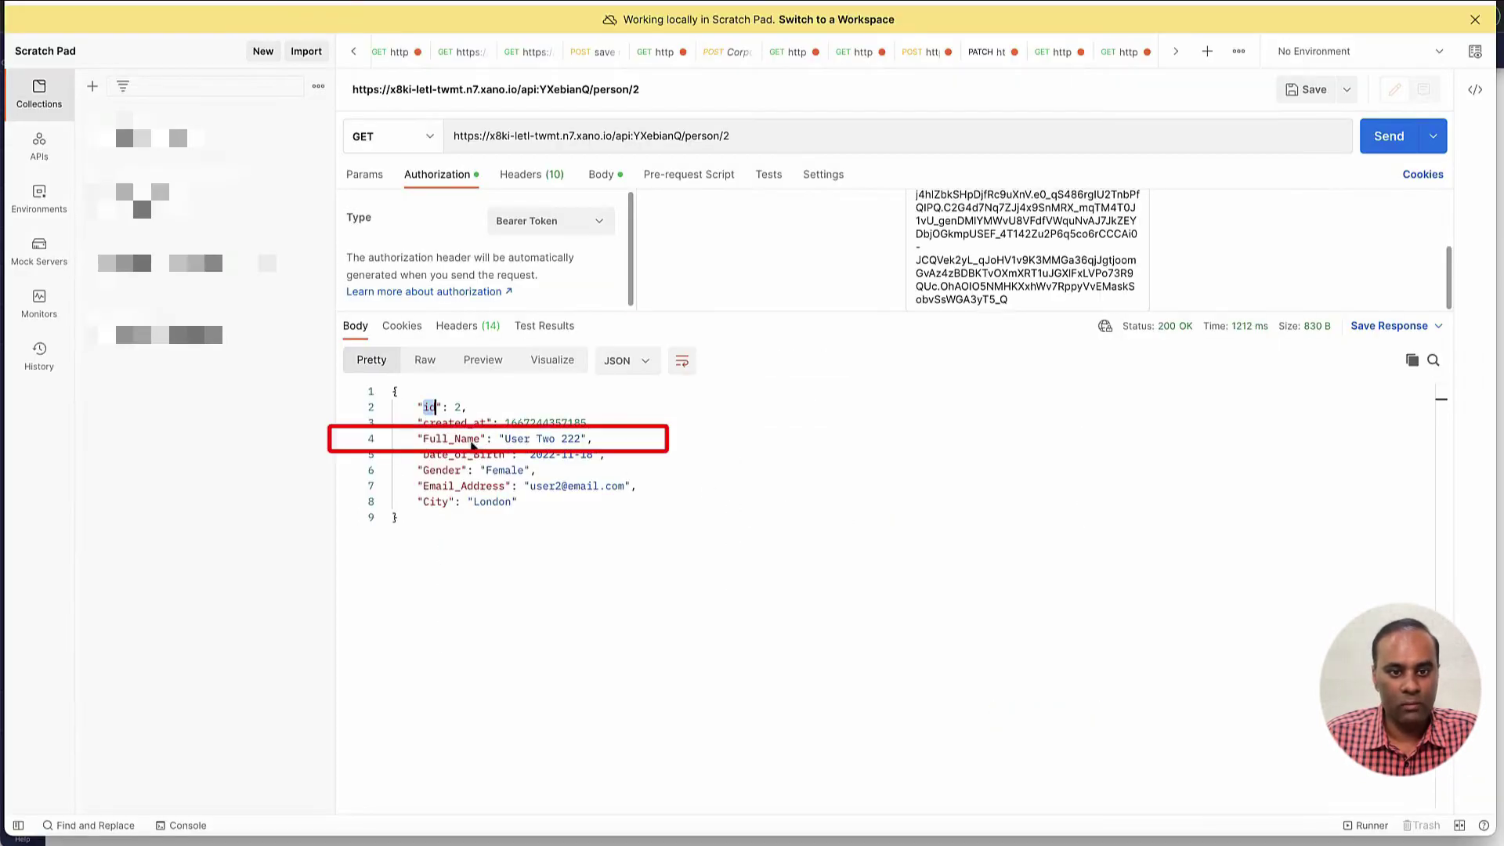
{"action": "double_click", "coordinate": [472, 443]}
{"action": "key", "text": "super+c"}
{"action": "key", "text": "super+Tab"}
{"action": "key", "text": "super+v"}
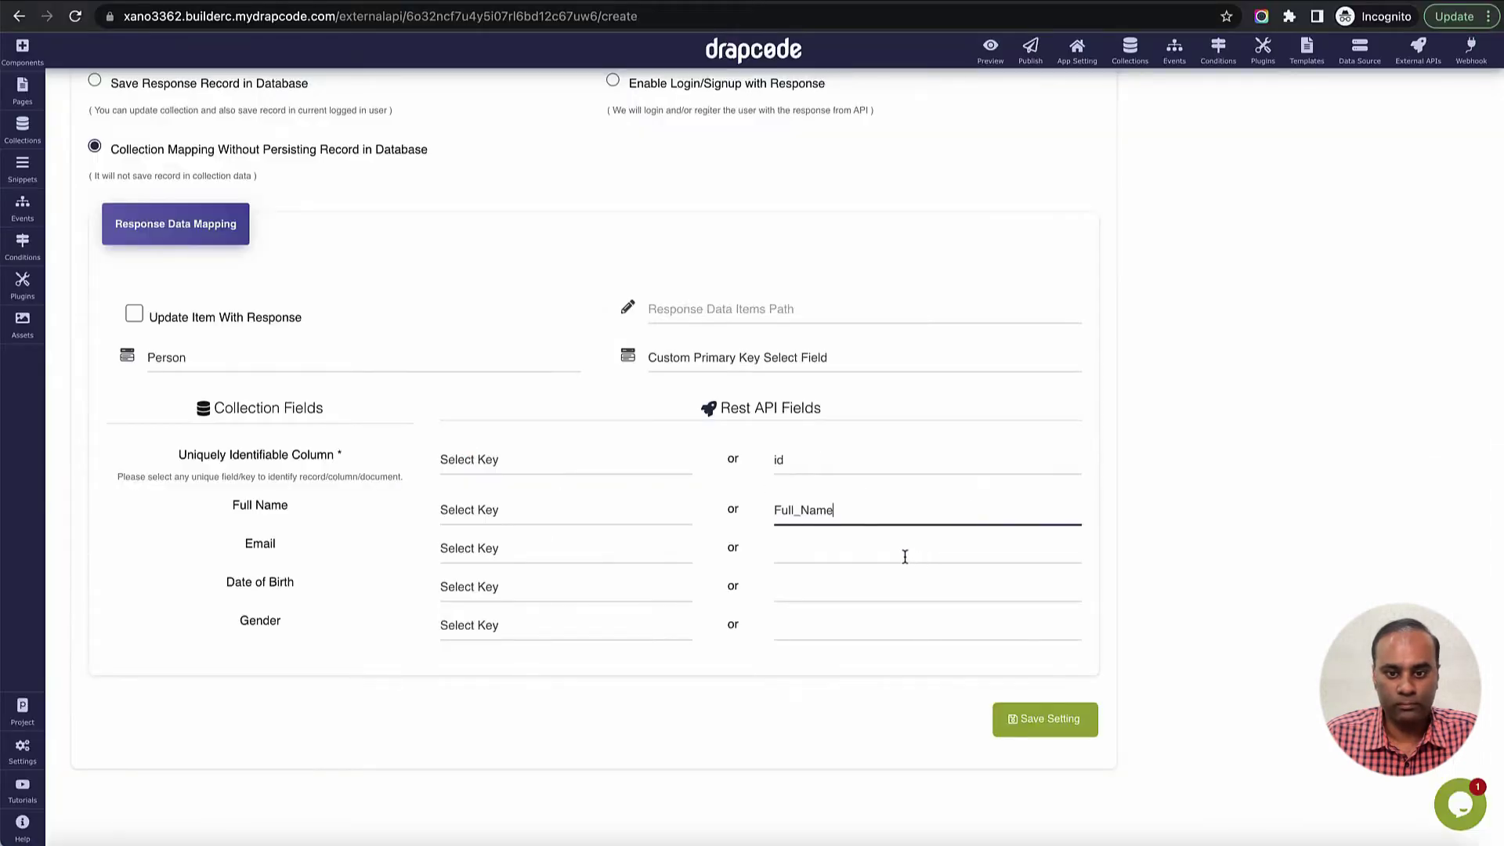
- Map the Email collection field to the Email_Address key copied from the Postman response
{"action": "left_click", "coordinate": [905, 556]}
{"action": "key", "text": "super+Tab"}
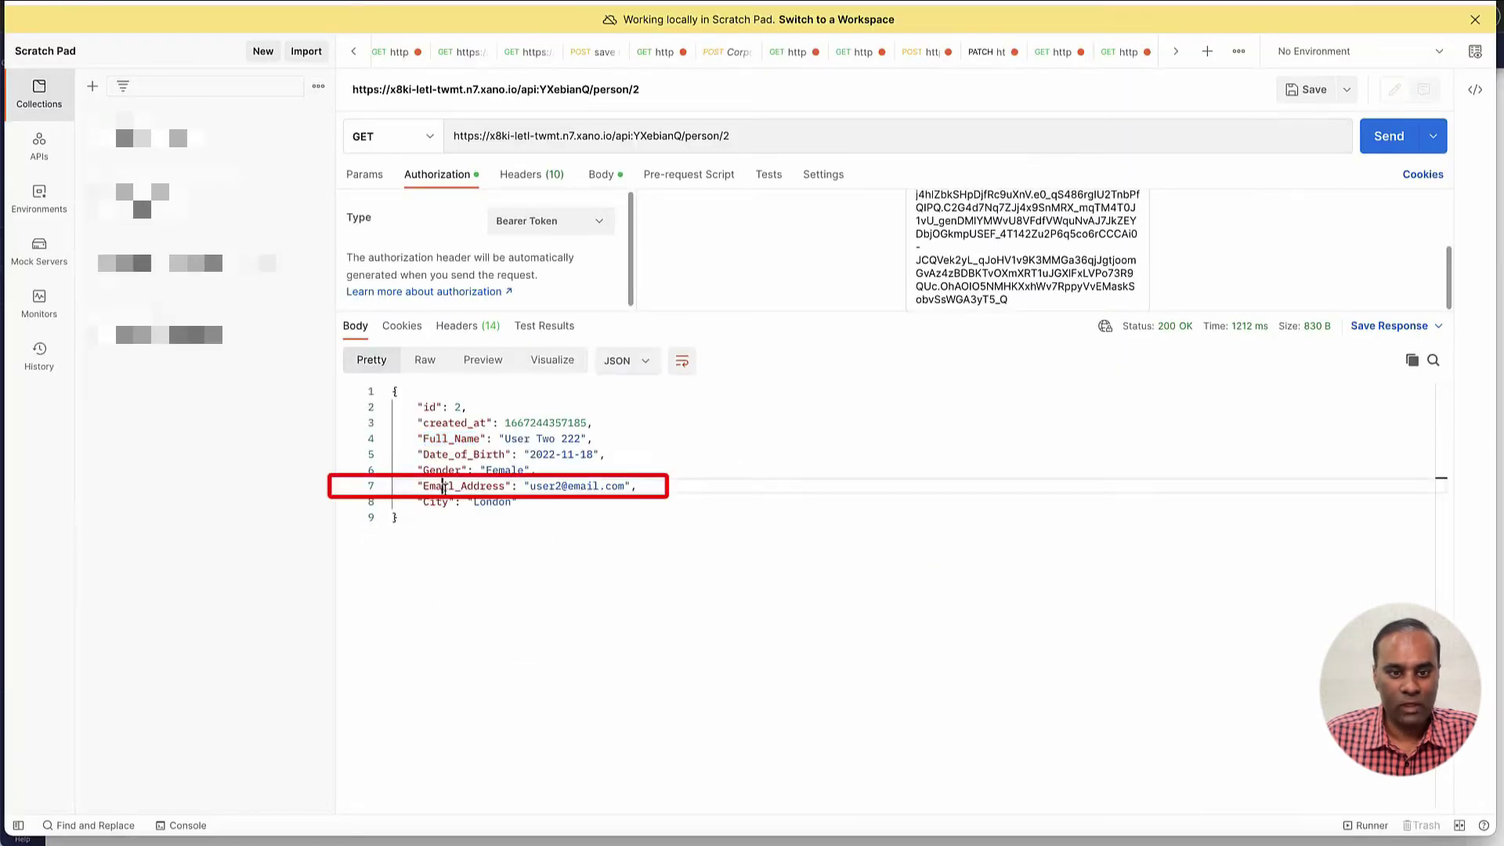
{"action": "double_click", "coordinate": [443, 486]}
{"action": "key", "text": "super+c"}
{"action": "key", "text": "super+Tab"}
{"action": "key", "text": "super+v"}
- Map the Date of Birth collection field to the Date_of_Birth key copied from the Postman response
{"action": "left_click", "coordinate": [796, 589]}
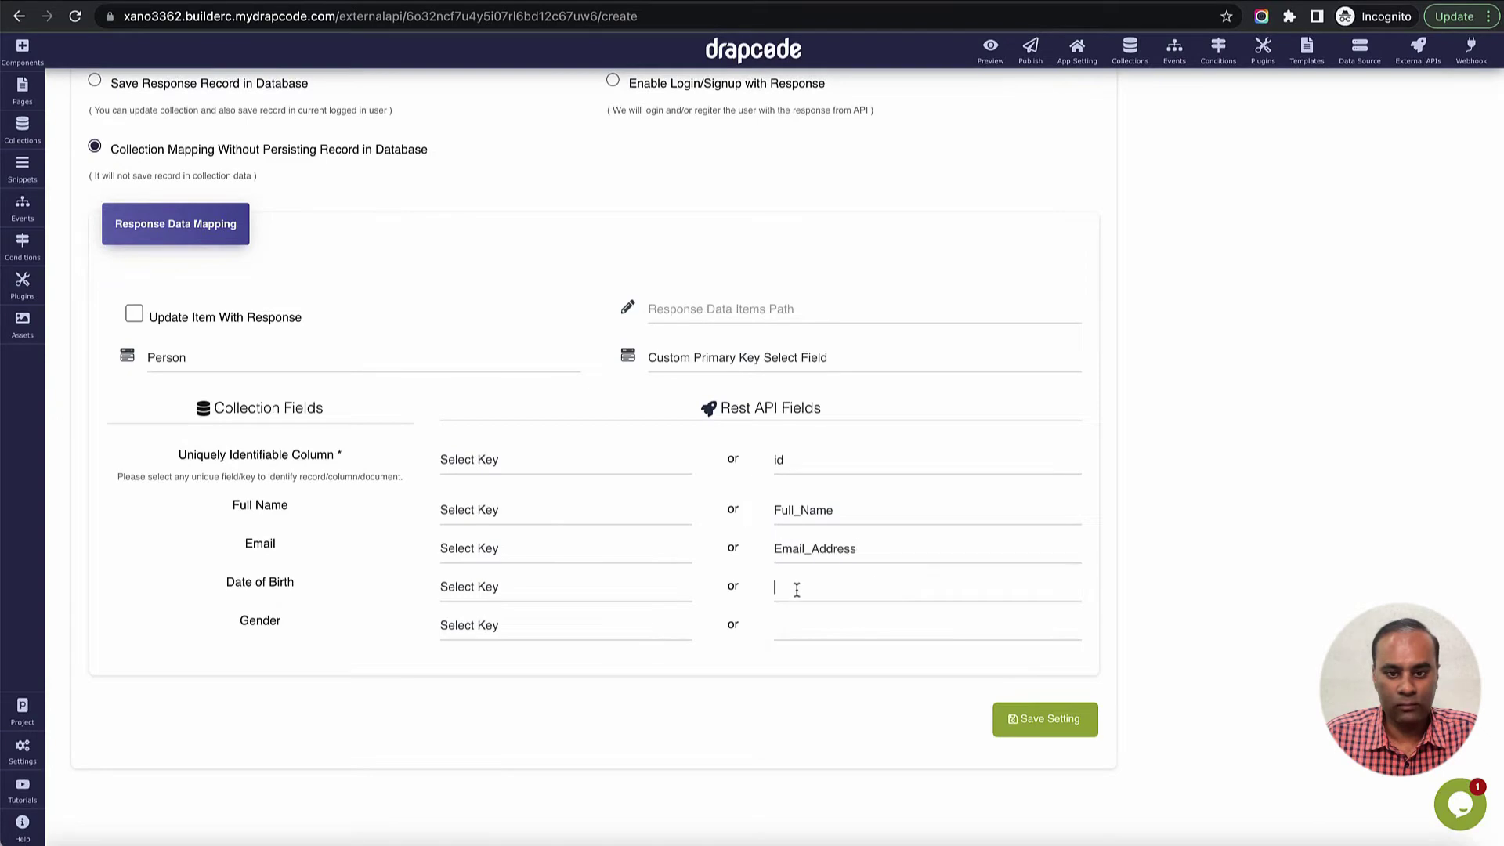
{"action": "key", "text": "super+Tab"}
{"action": "double_click", "coordinate": [448, 460]}
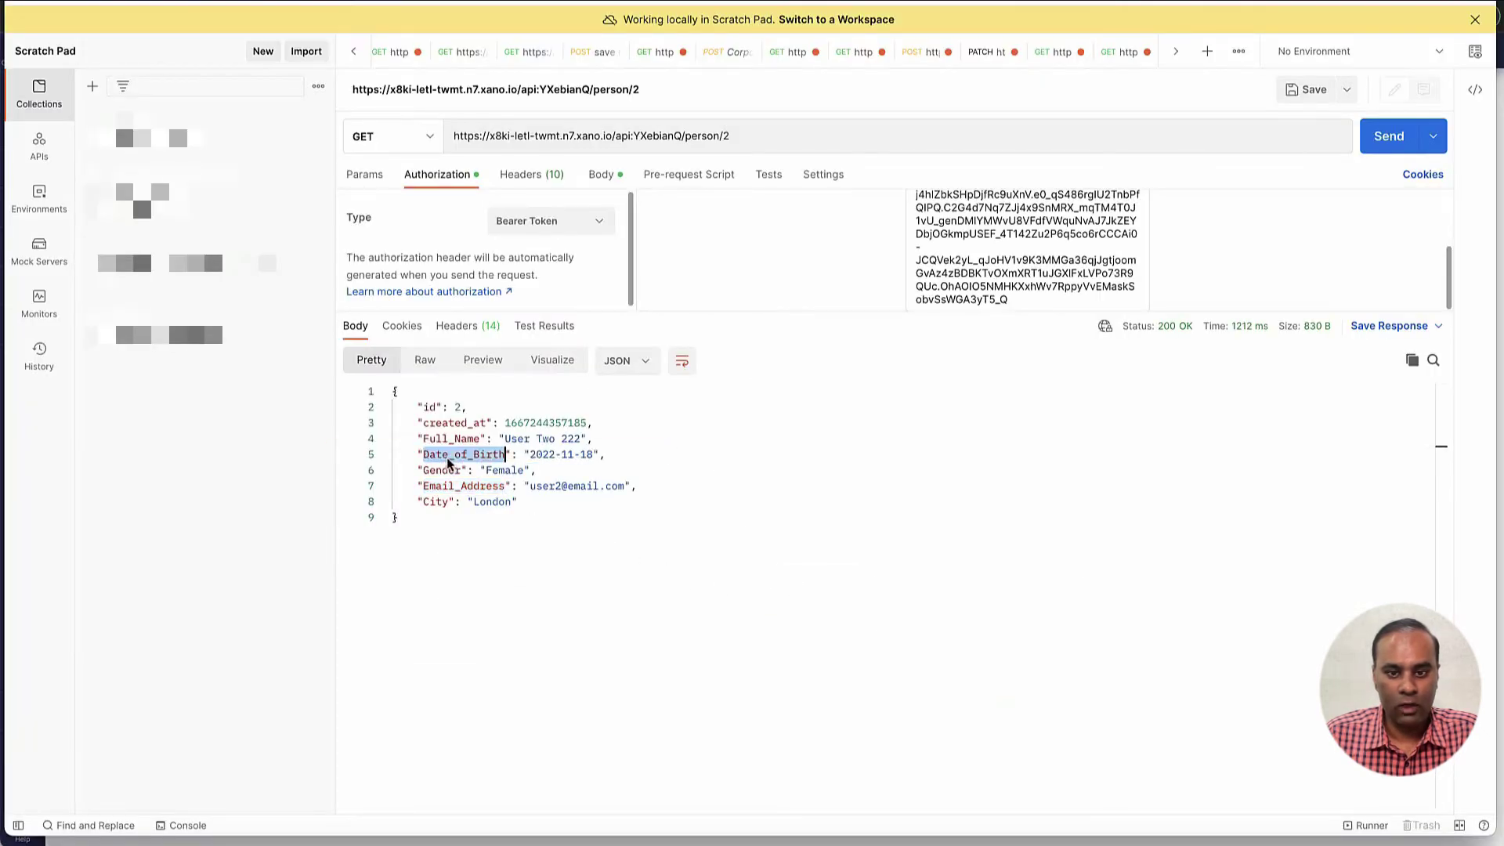
{"action": "key", "text": "super+c"}
{"action": "key", "text": "super+Tab"}
{"action": "key", "text": "super+v"}
- Map the Gender collection field to the Gender key copied from the Postman response and save the API setting
{"action": "left_click", "coordinate": [860, 624]}
{"action": "key", "text": "super+Tab"}
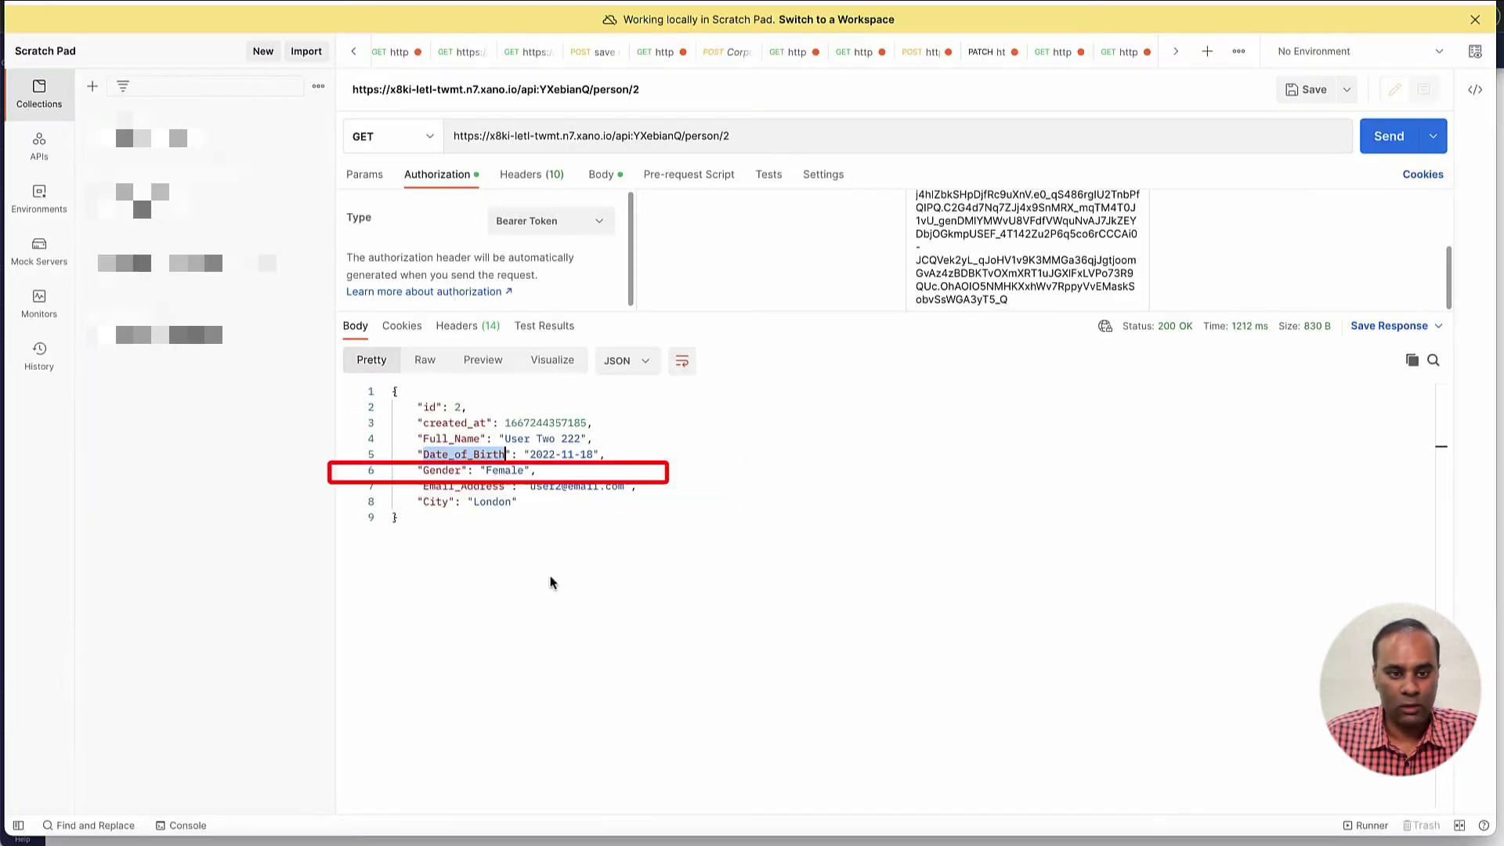
{"action": "double_click", "coordinate": [441, 471]}
{"action": "key", "text": "super+c"}
{"action": "key", "text": "super+Tab"}
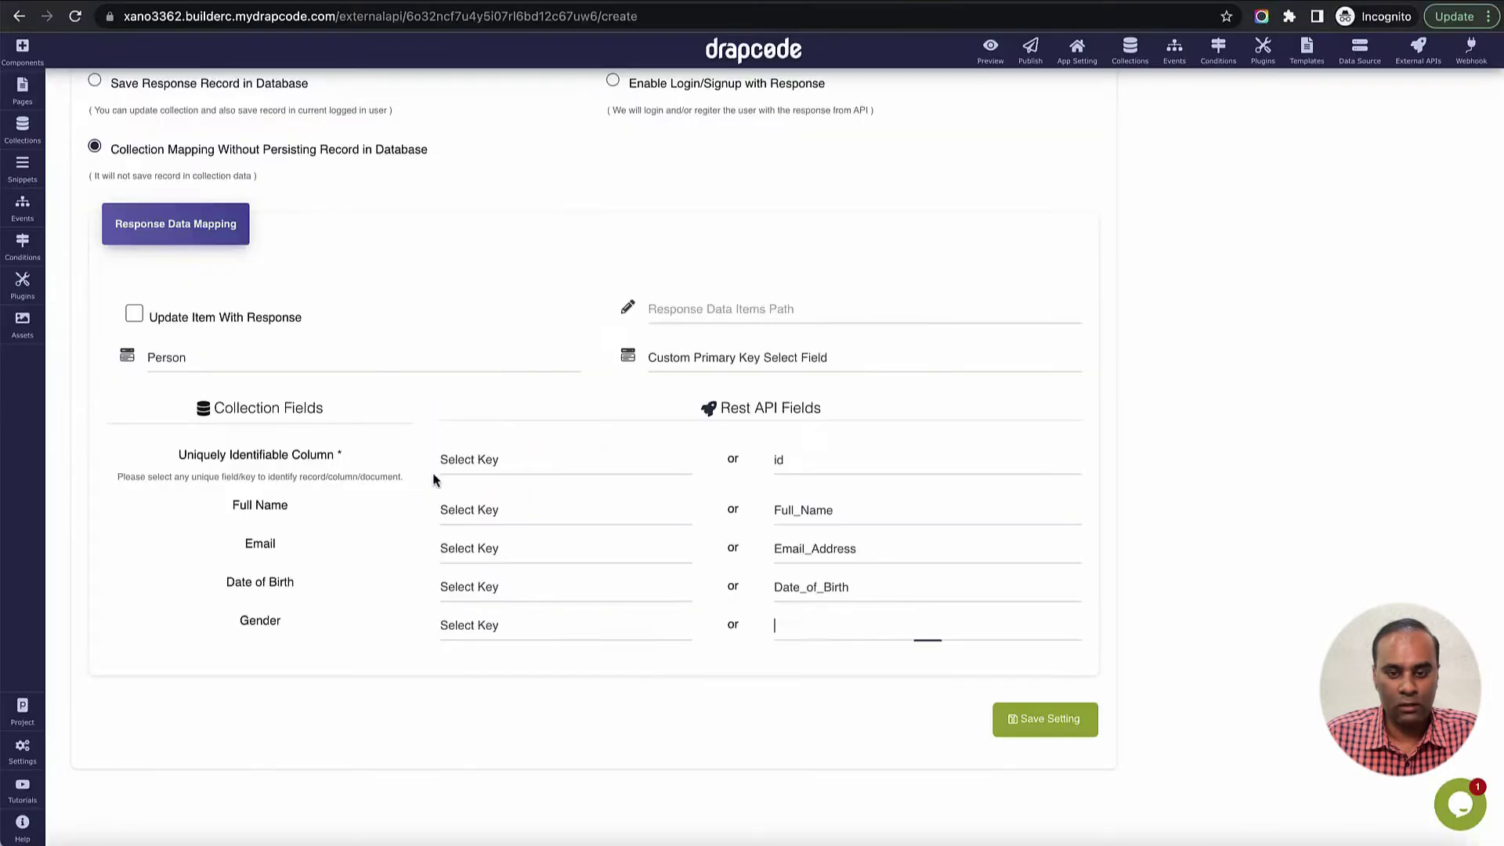
{"action": "key", "text": "super+v"}
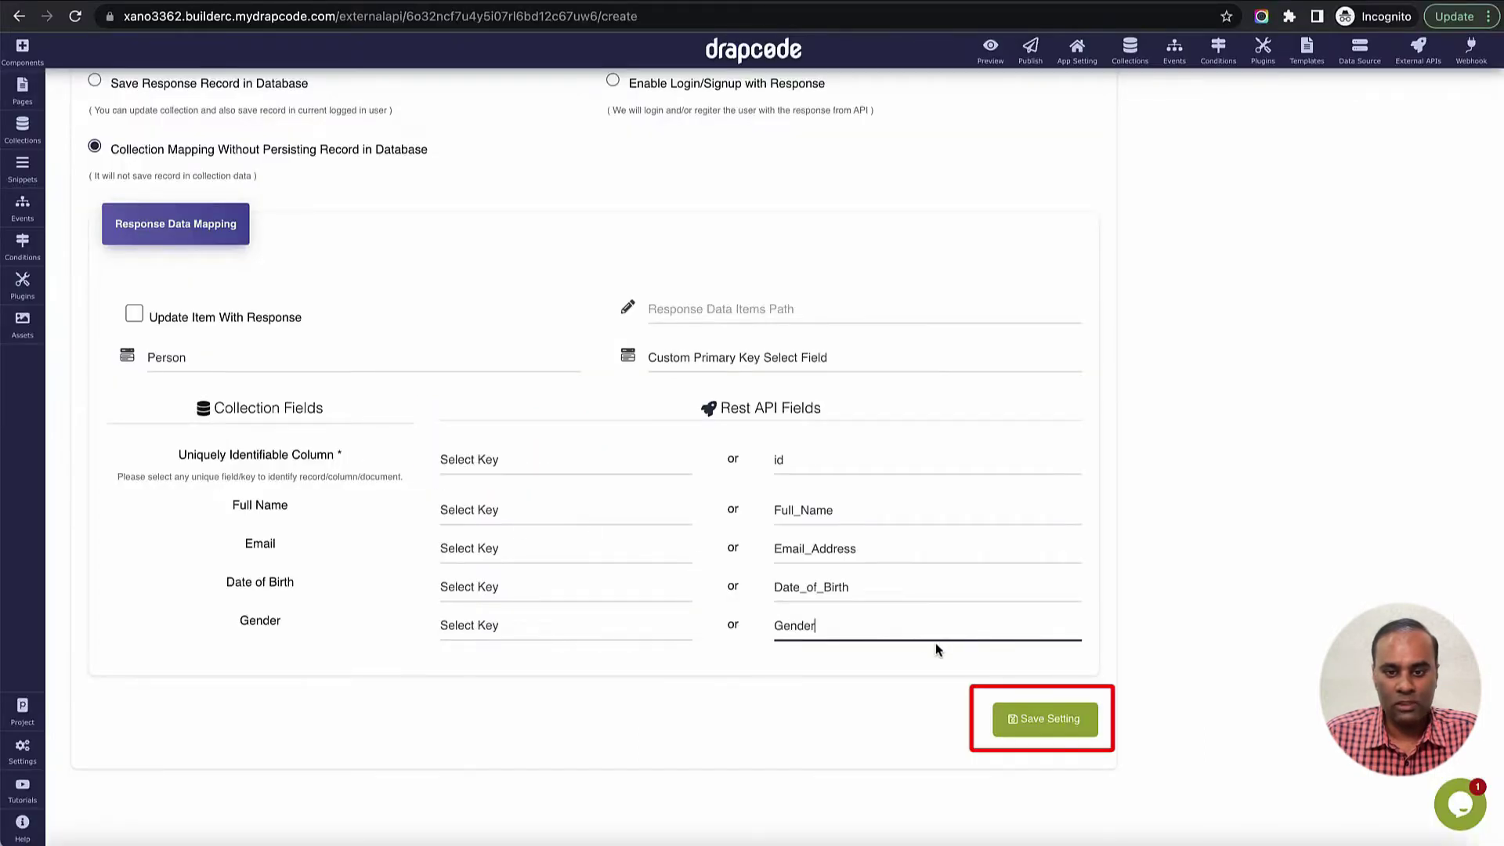
{"action": "left_click", "coordinate": [1058, 727]}
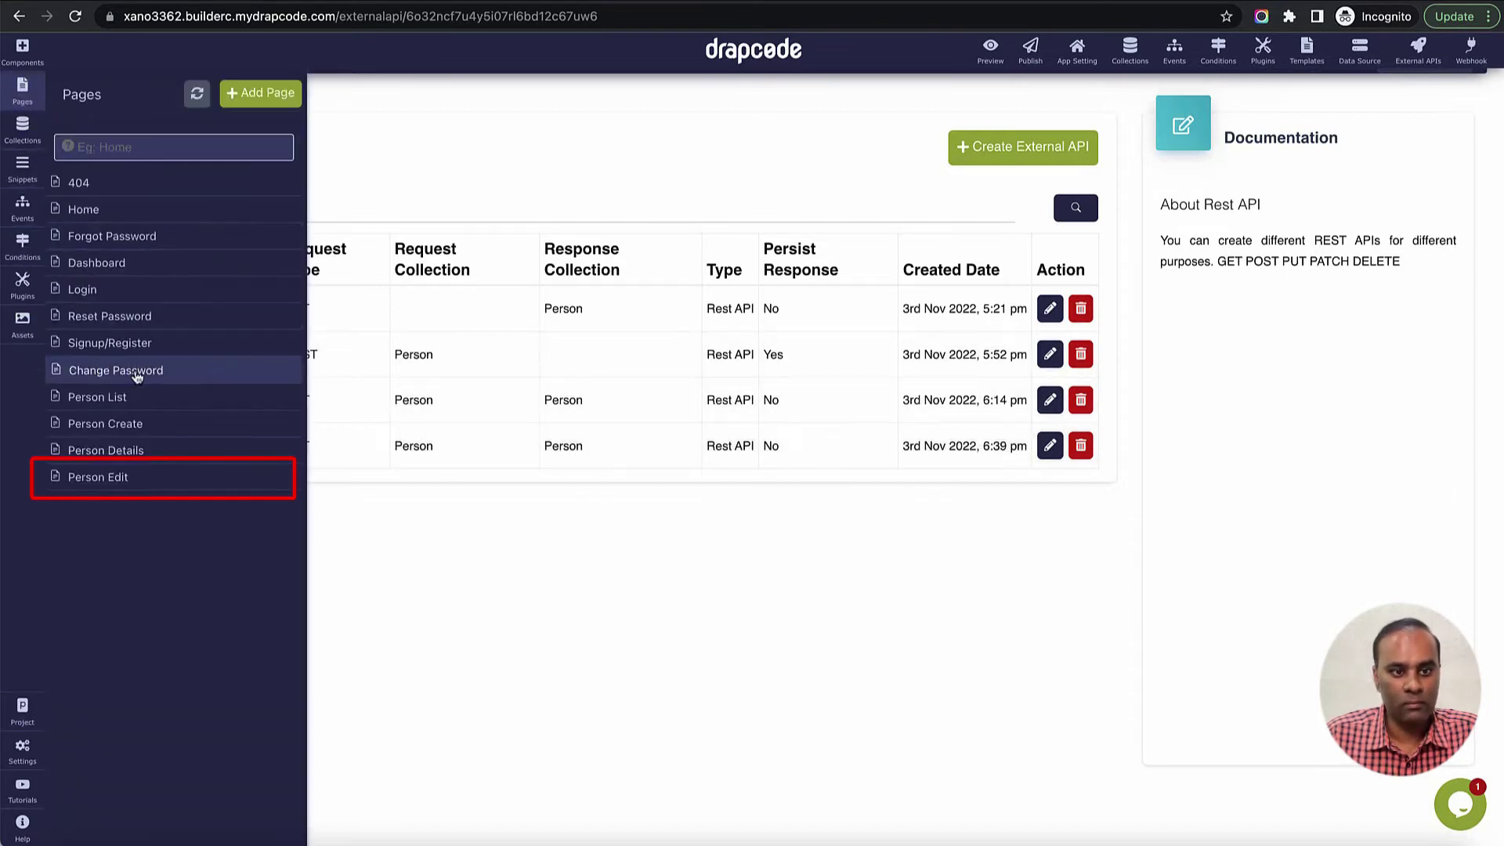
- Open the Person Edit page and bind it to the Person collection in its page settings
{"action": "left_click", "coordinate": [148, 478]}
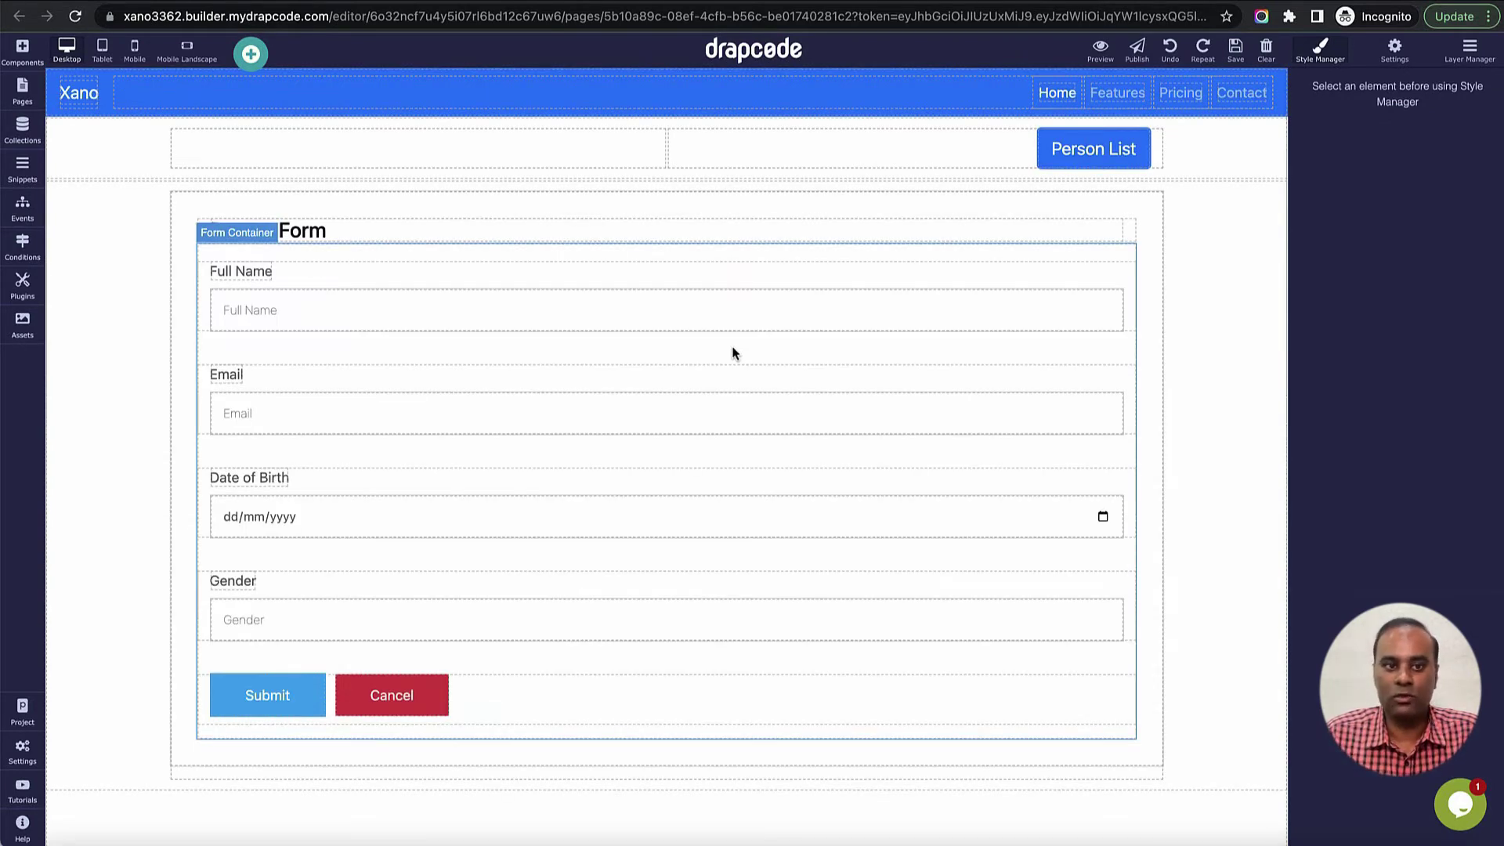
{"action": "left_click", "coordinate": [22, 91]}
{"action": "left_click", "coordinate": [291, 479]}
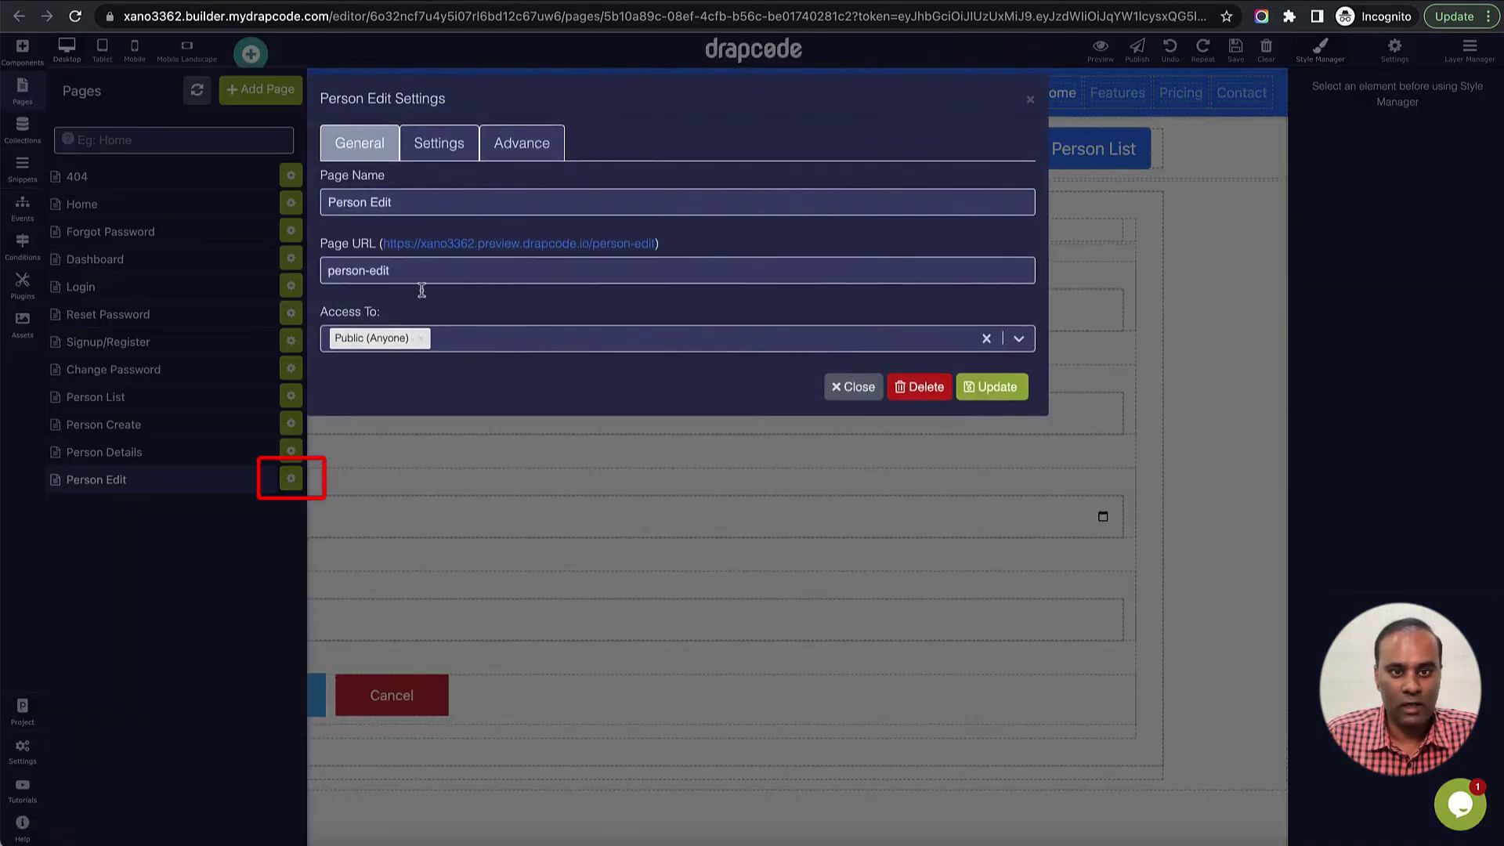
{"action": "left_click", "coordinate": [443, 156]}
{"action": "left_click", "coordinate": [469, 205]}
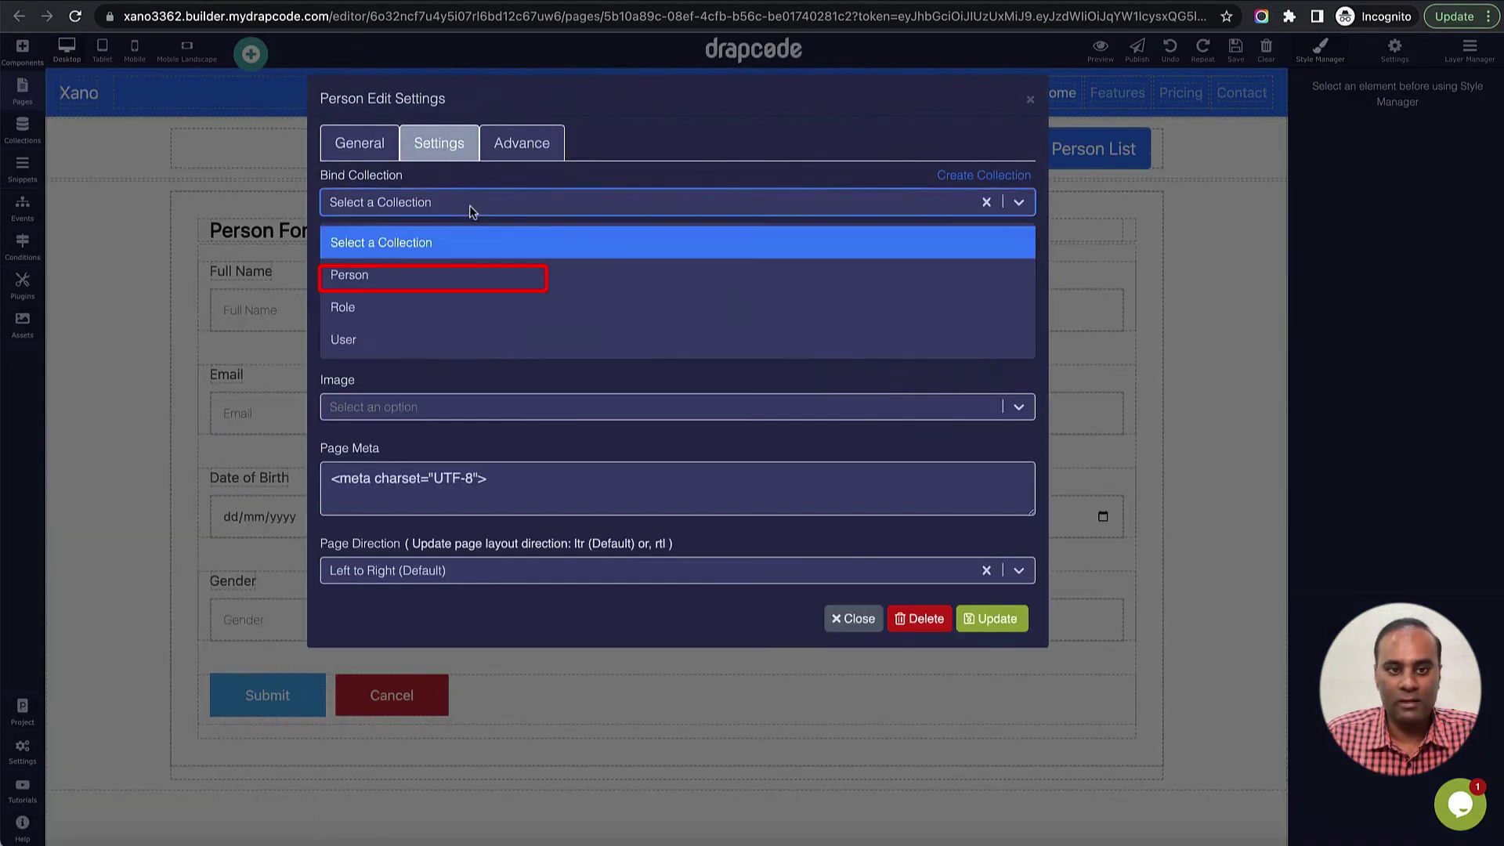
{"action": "left_click", "coordinate": [462, 274]}
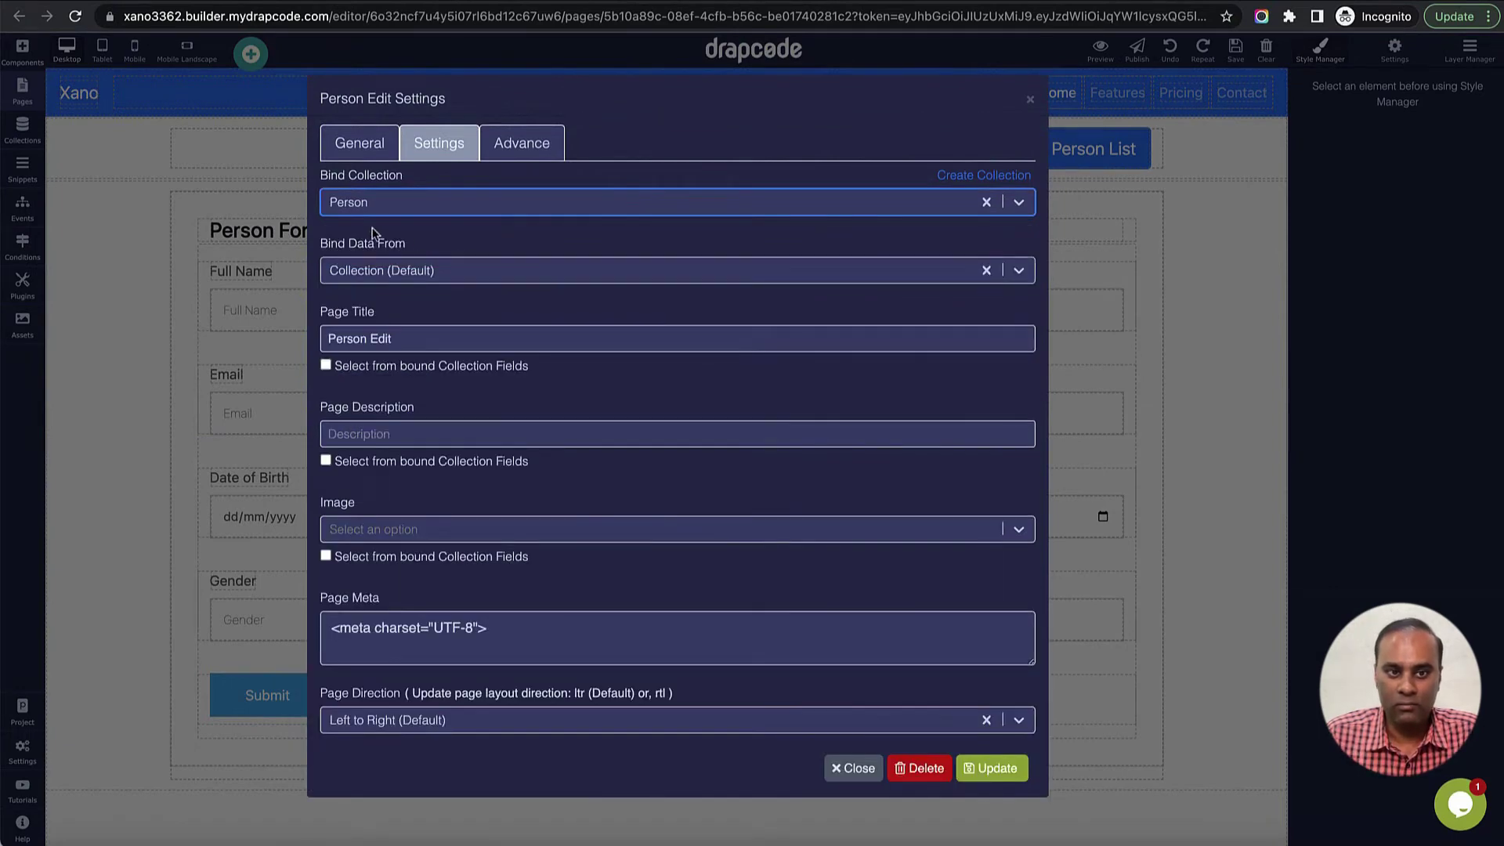
- Bind the page data from the external API Pull Person data for Edit and update the page settings
{"action": "left_click", "coordinate": [430, 270]}
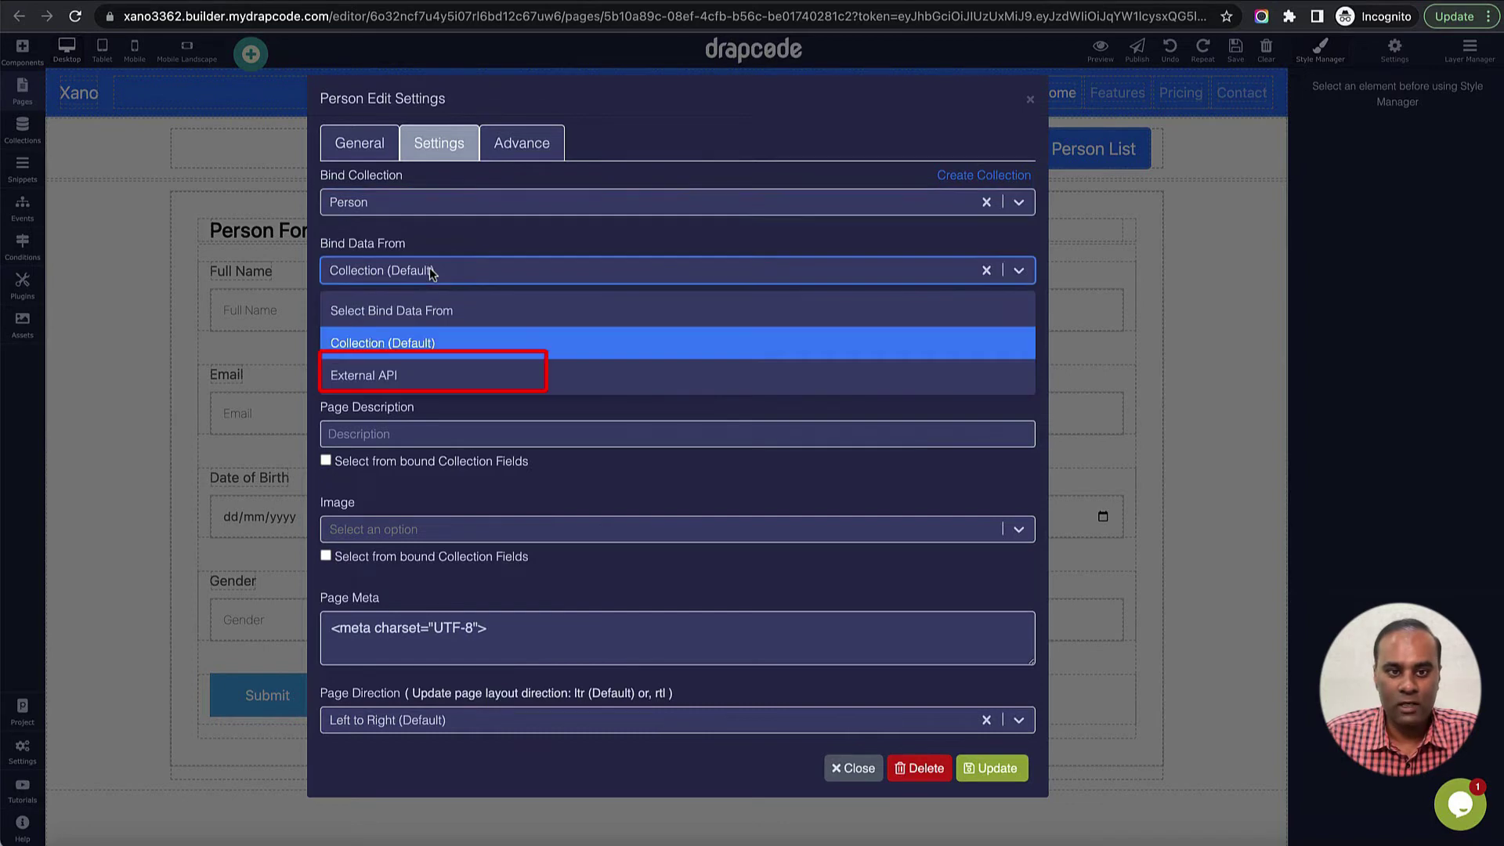
{"action": "left_click", "coordinate": [434, 377]}
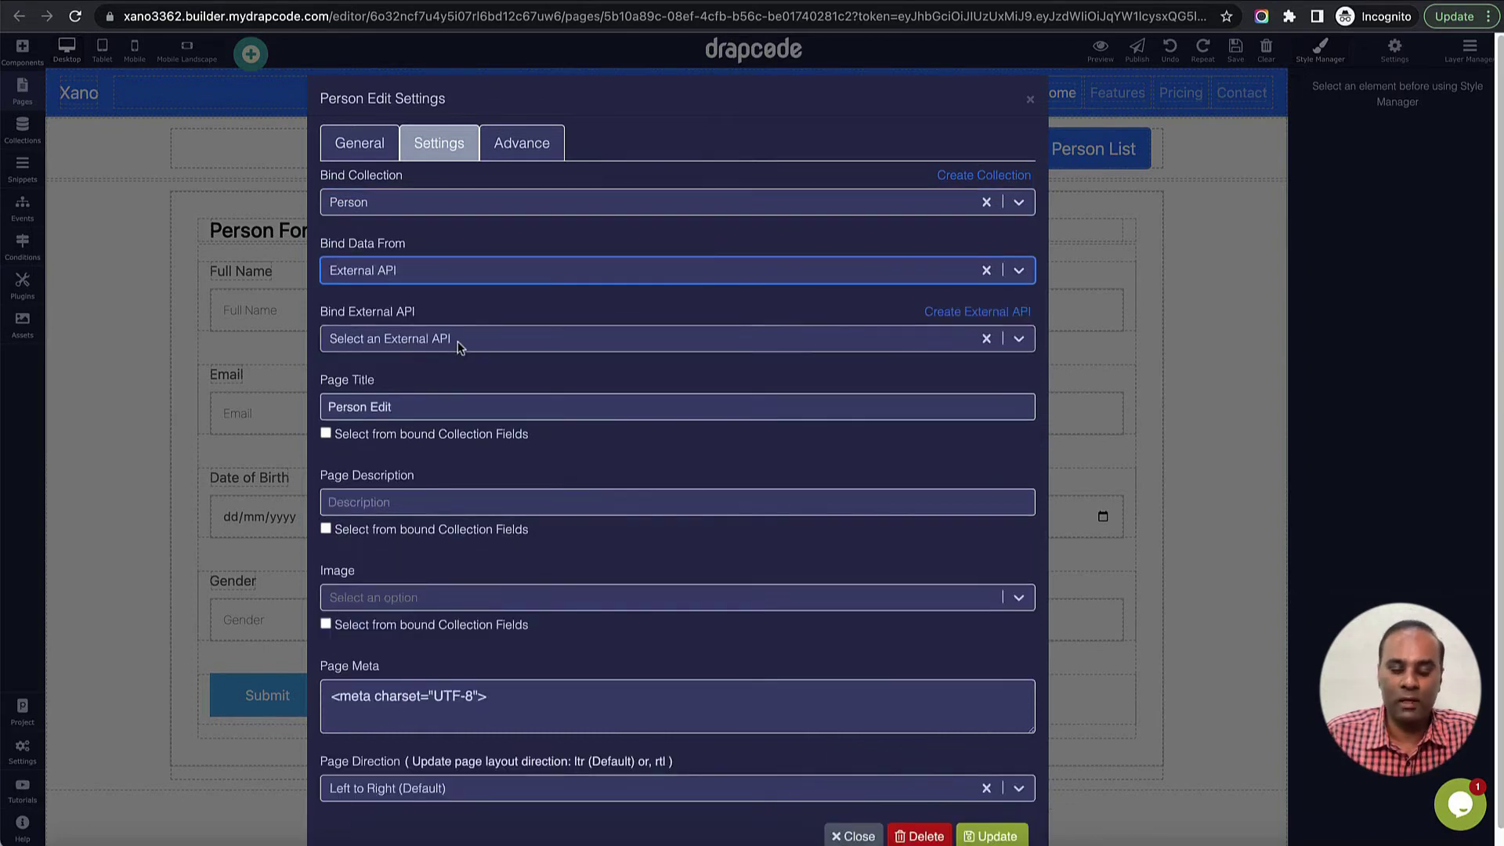
{"action": "left_click", "coordinate": [464, 339]}
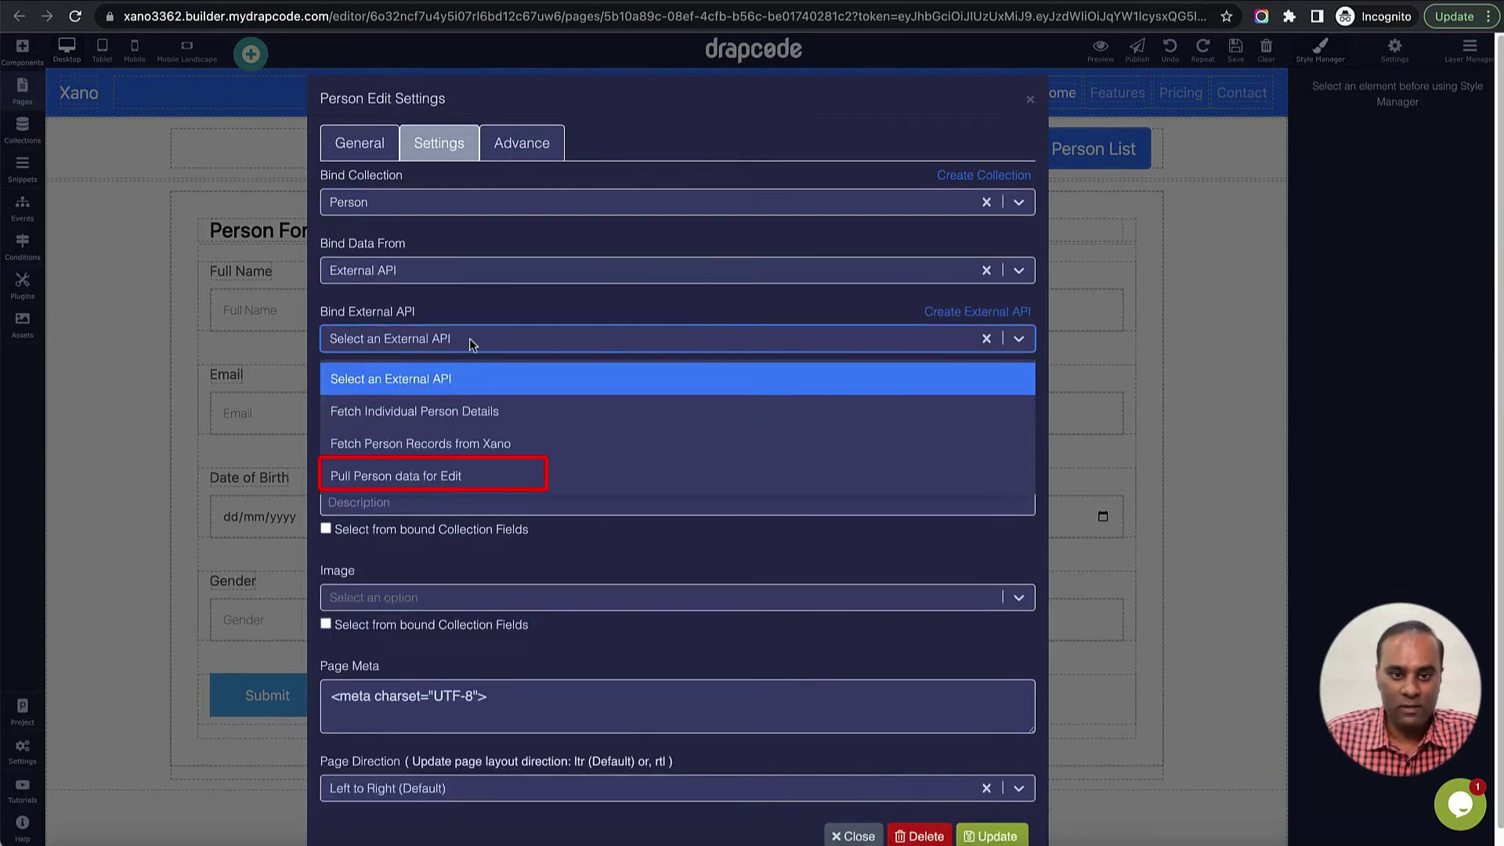
{"action": "left_click", "coordinate": [484, 476]}
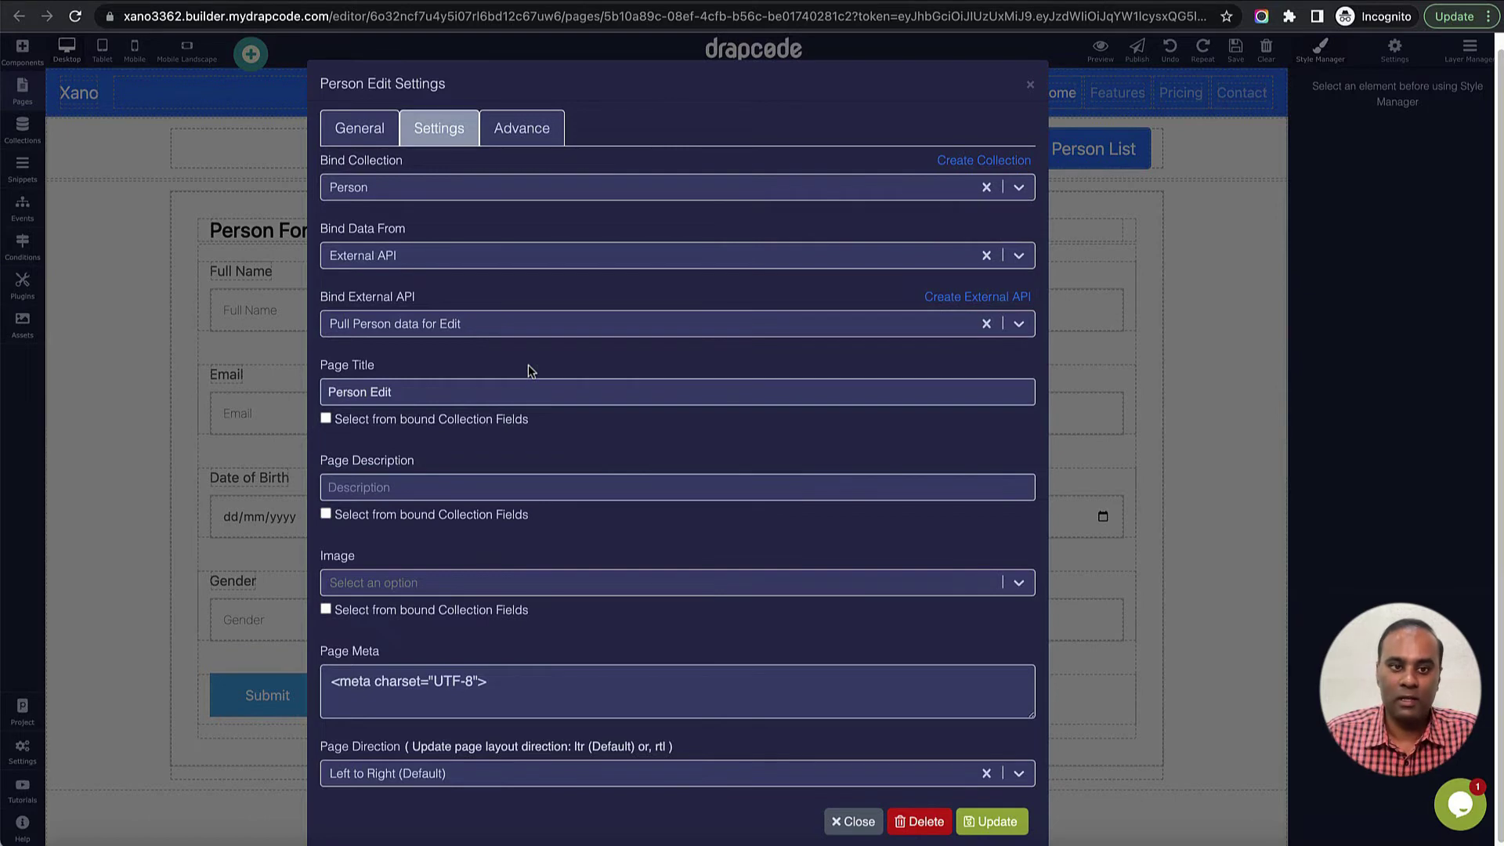
{"action": "left_click", "coordinate": [993, 819]}
- Replace the existing form on the Person Edit page with a new Collection Form using the Person collection
{"action": "left_click", "coordinate": [1142, 234]}
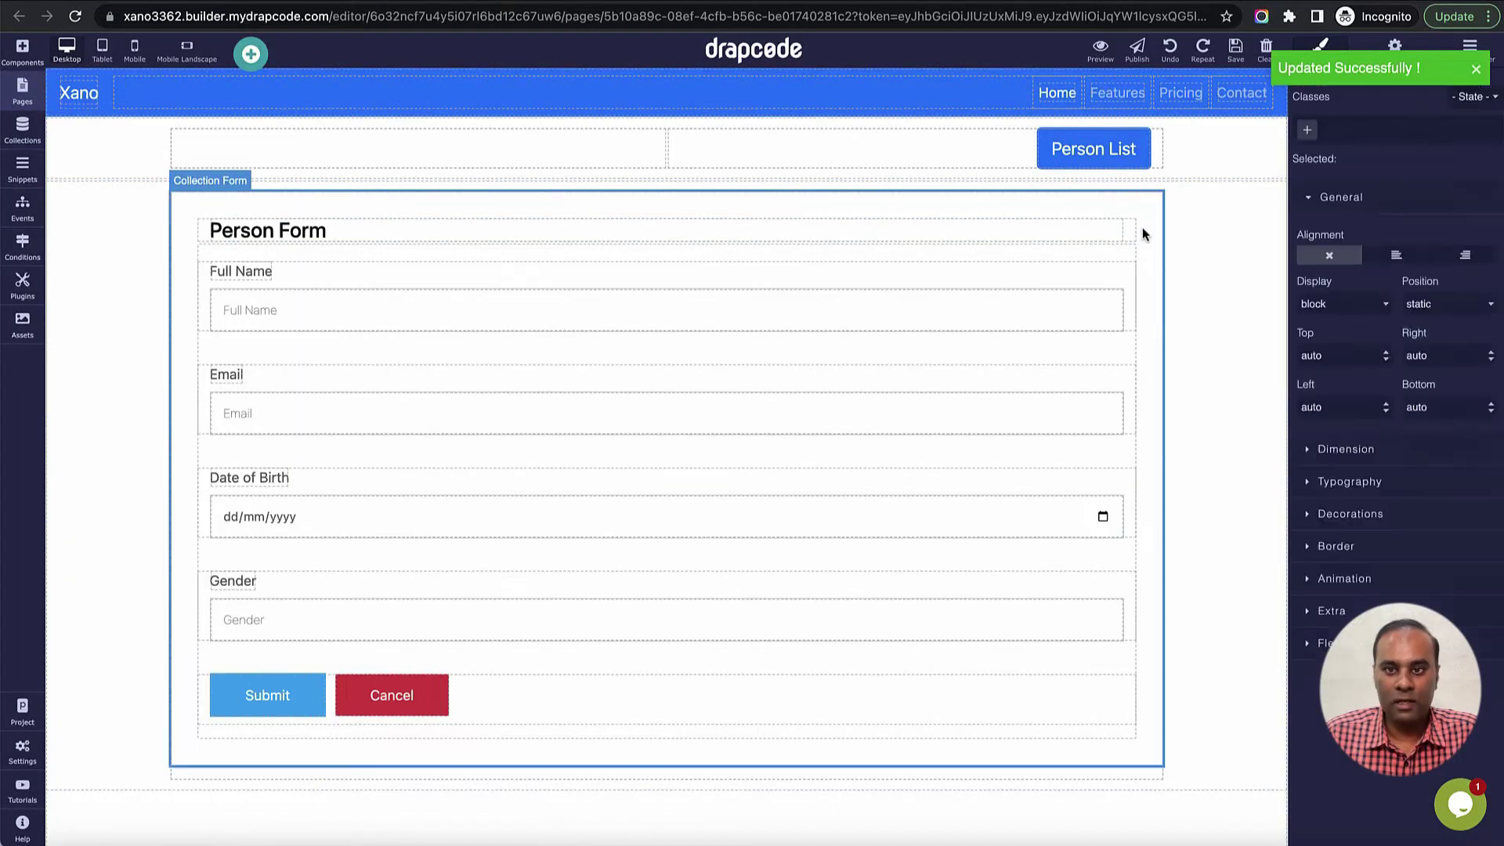
{"action": "left_click", "coordinate": [1150, 180]}
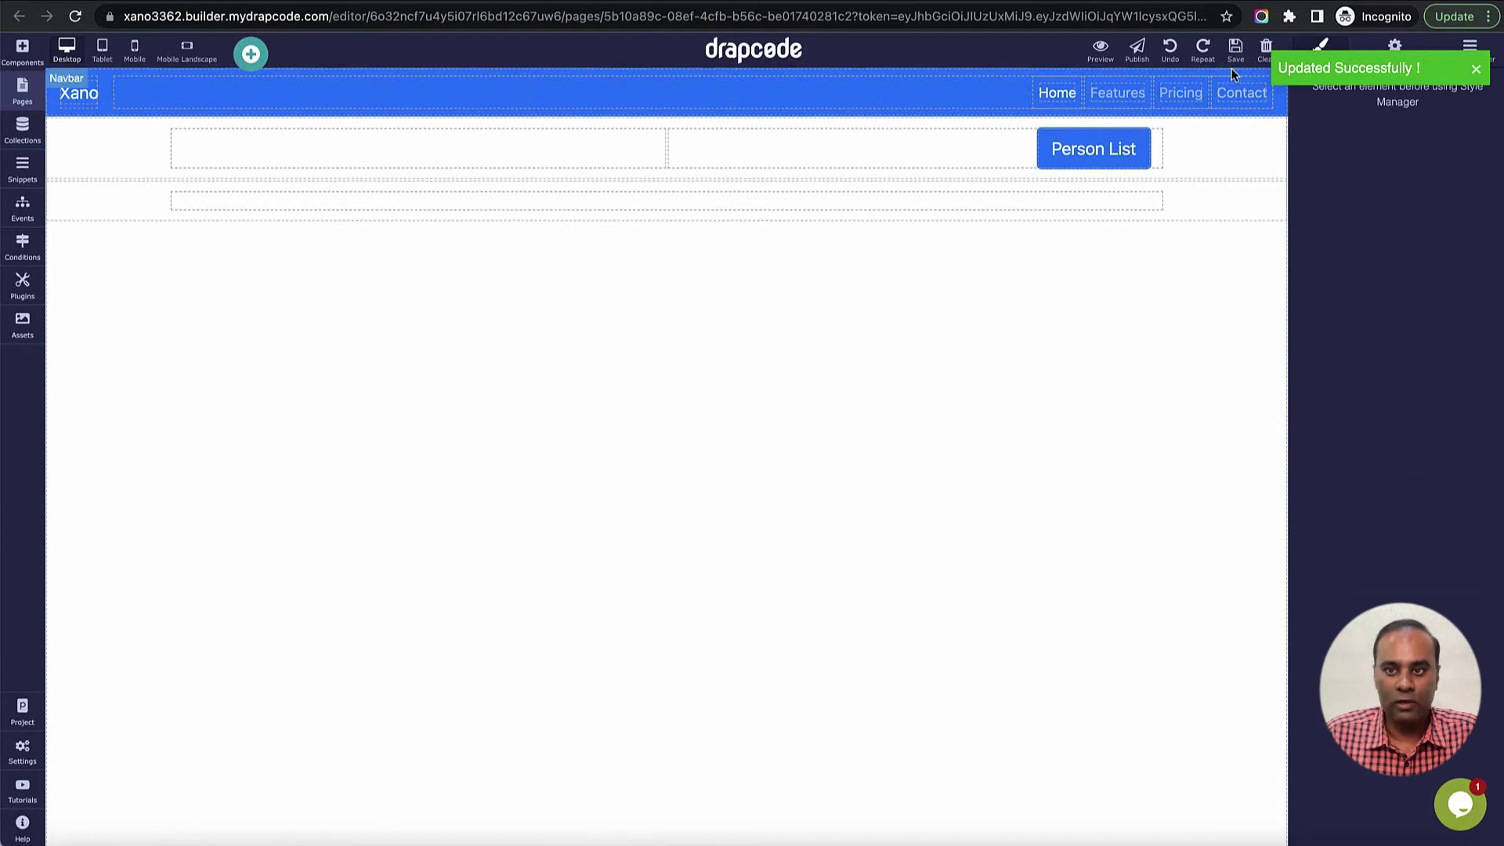
{"action": "left_click", "coordinate": [22, 51]}
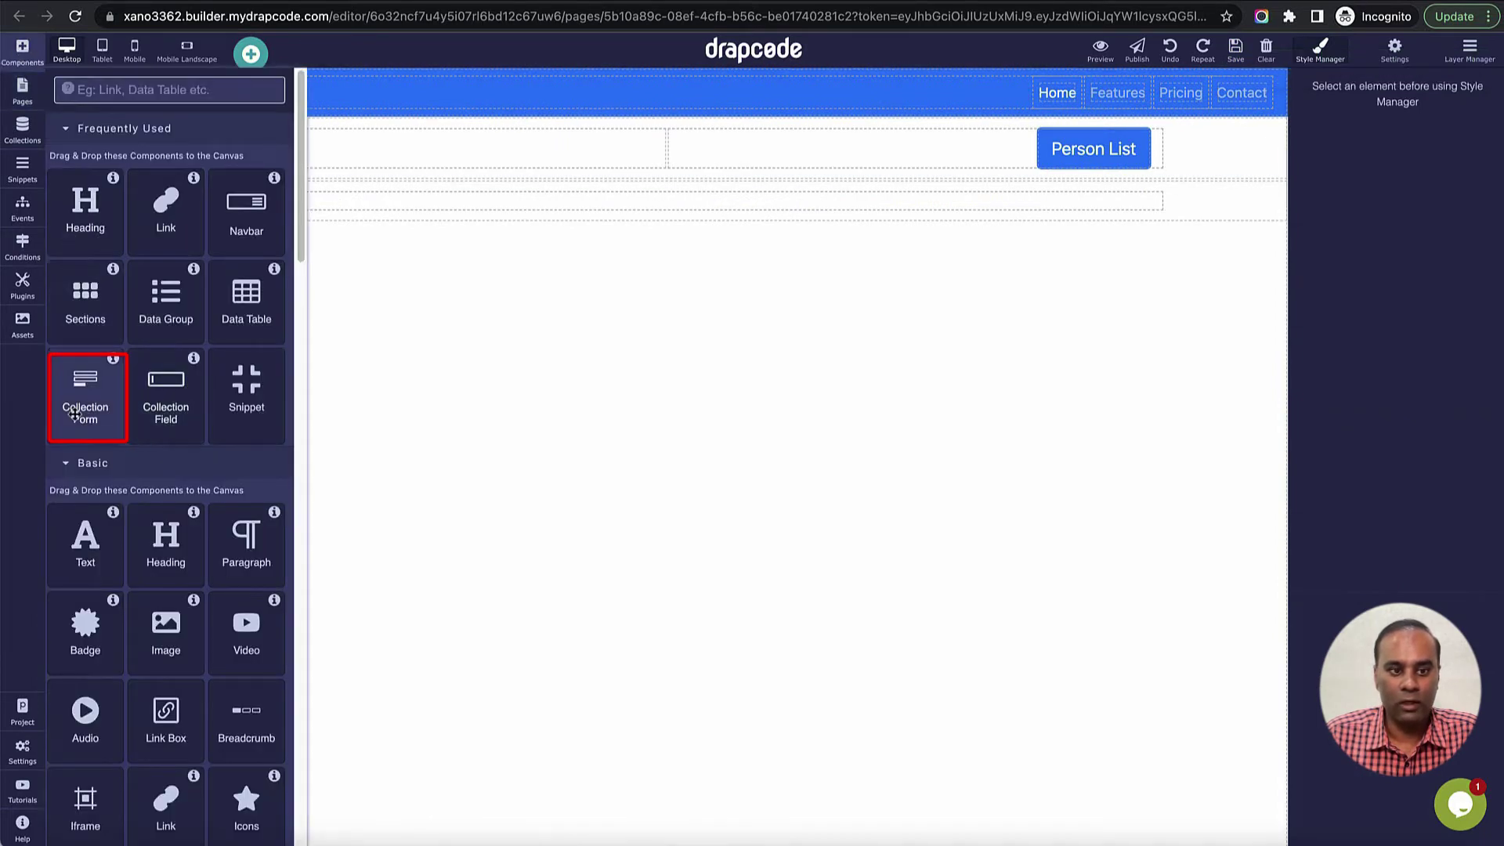
{"action": "left_click_drag", "start_coordinate": [75, 413], "coordinate": [493, 212]}
{"action": "left_click", "coordinate": [721, 439]}
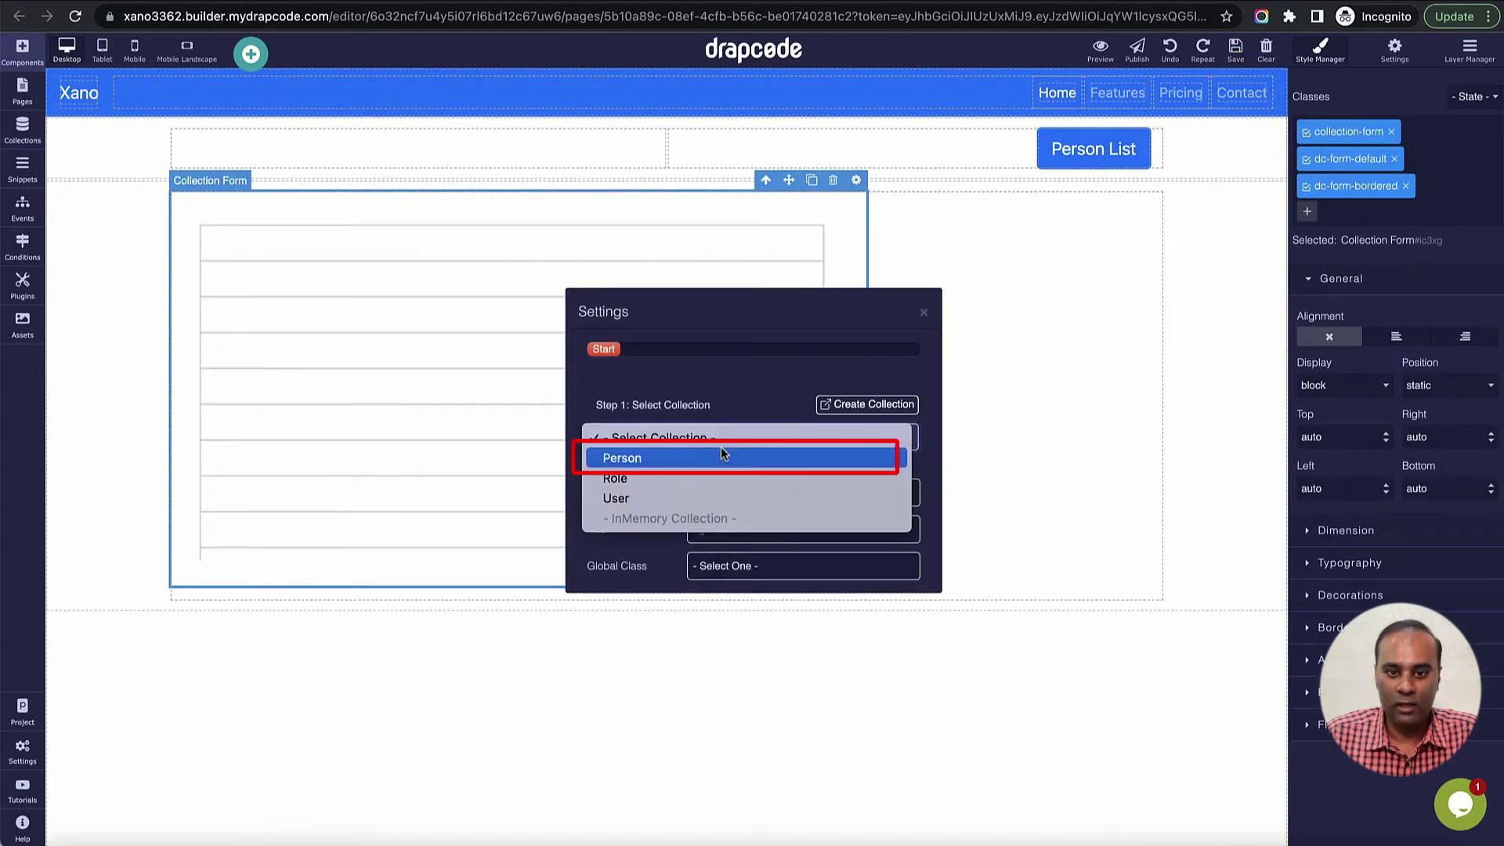
{"action": "left_click", "coordinate": [722, 456]}
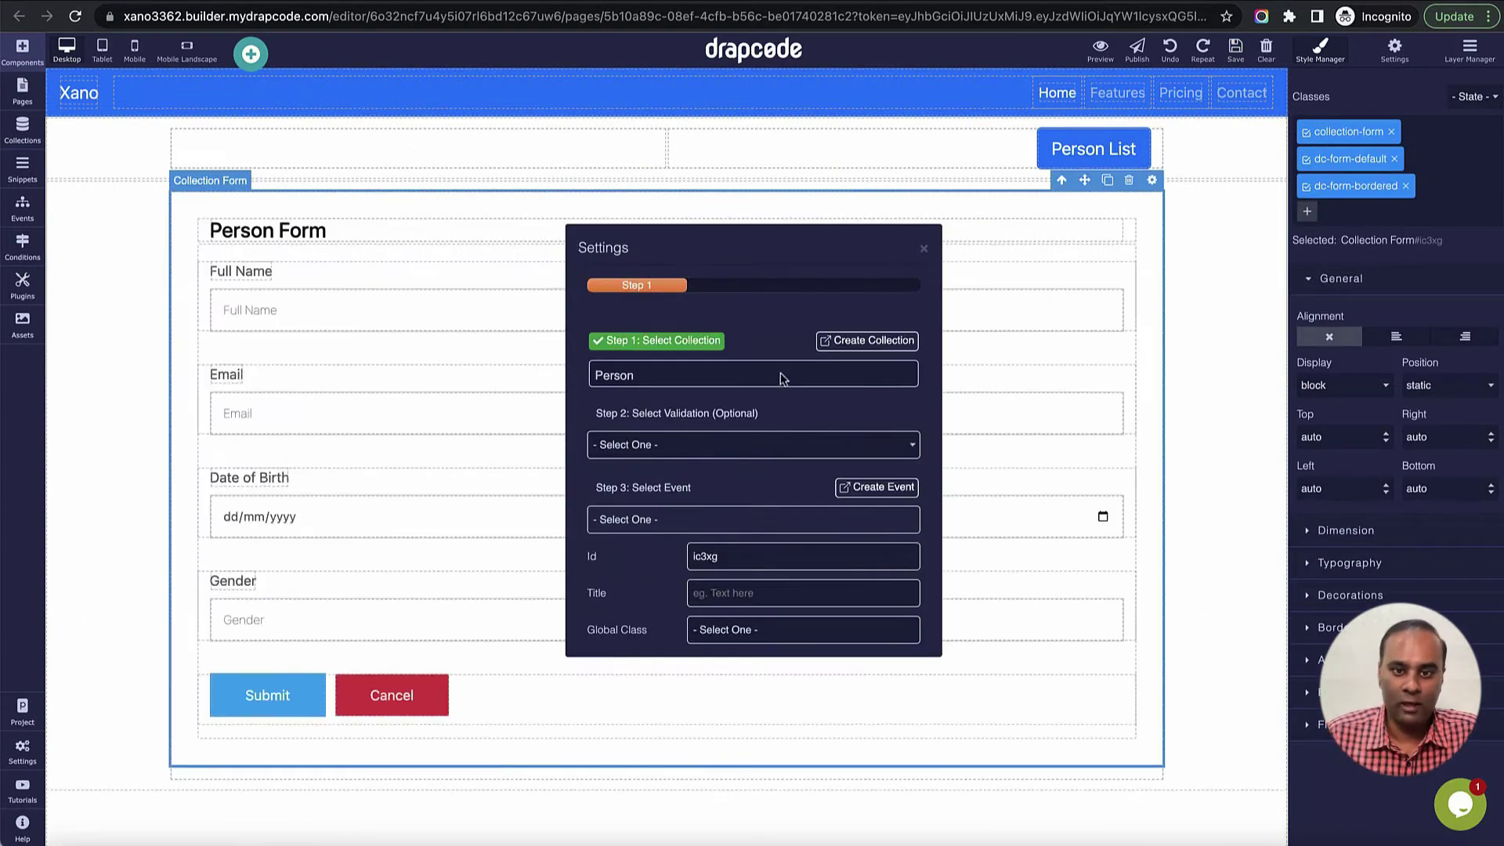
{"action": "left_click", "coordinate": [711, 521]}
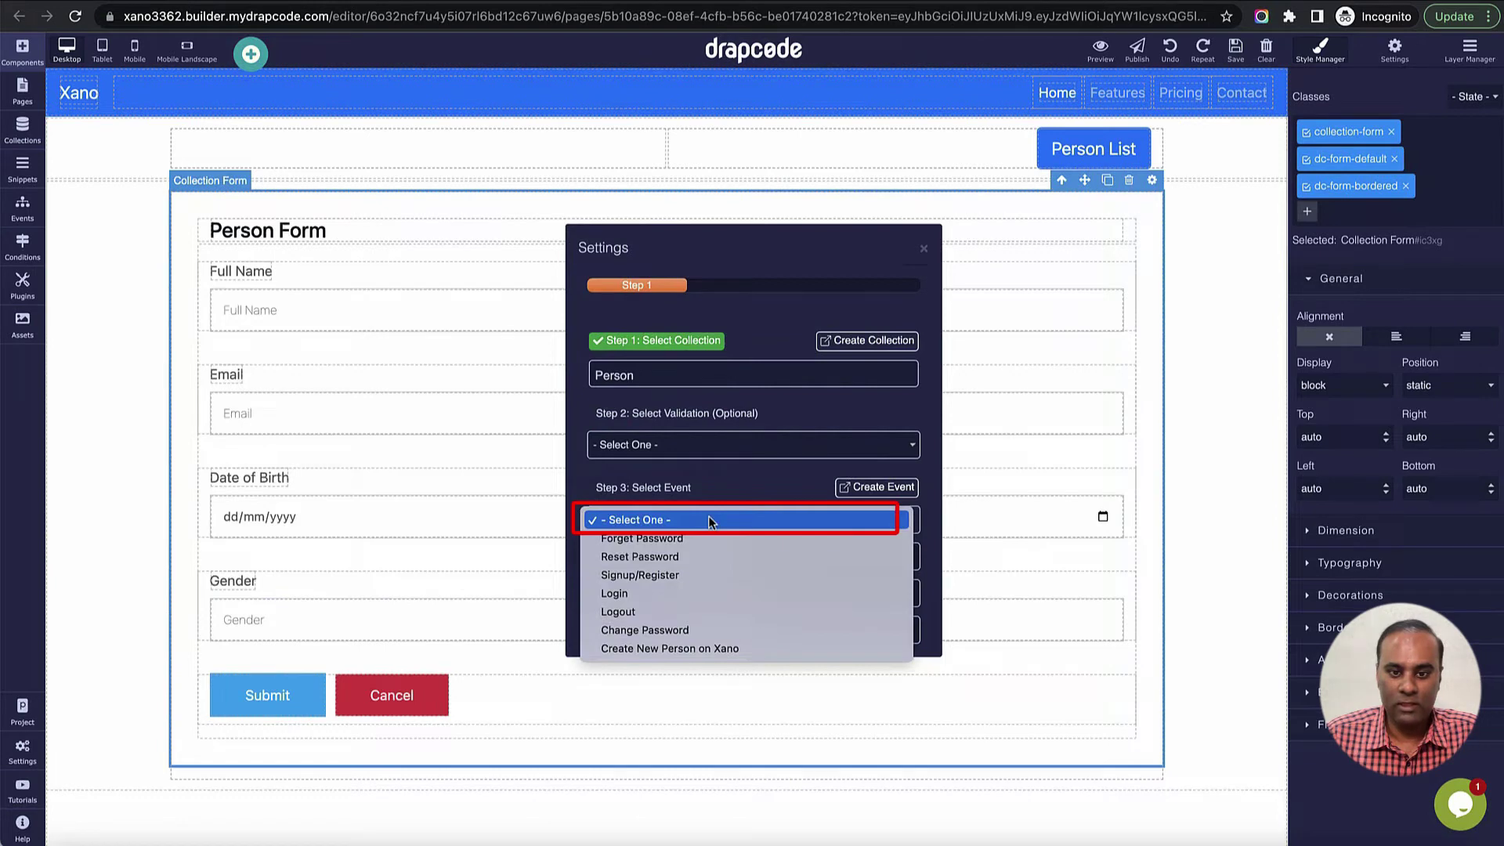
{"action": "left_click", "coordinate": [722, 492]}
{"action": "left_click", "coordinate": [923, 248]}
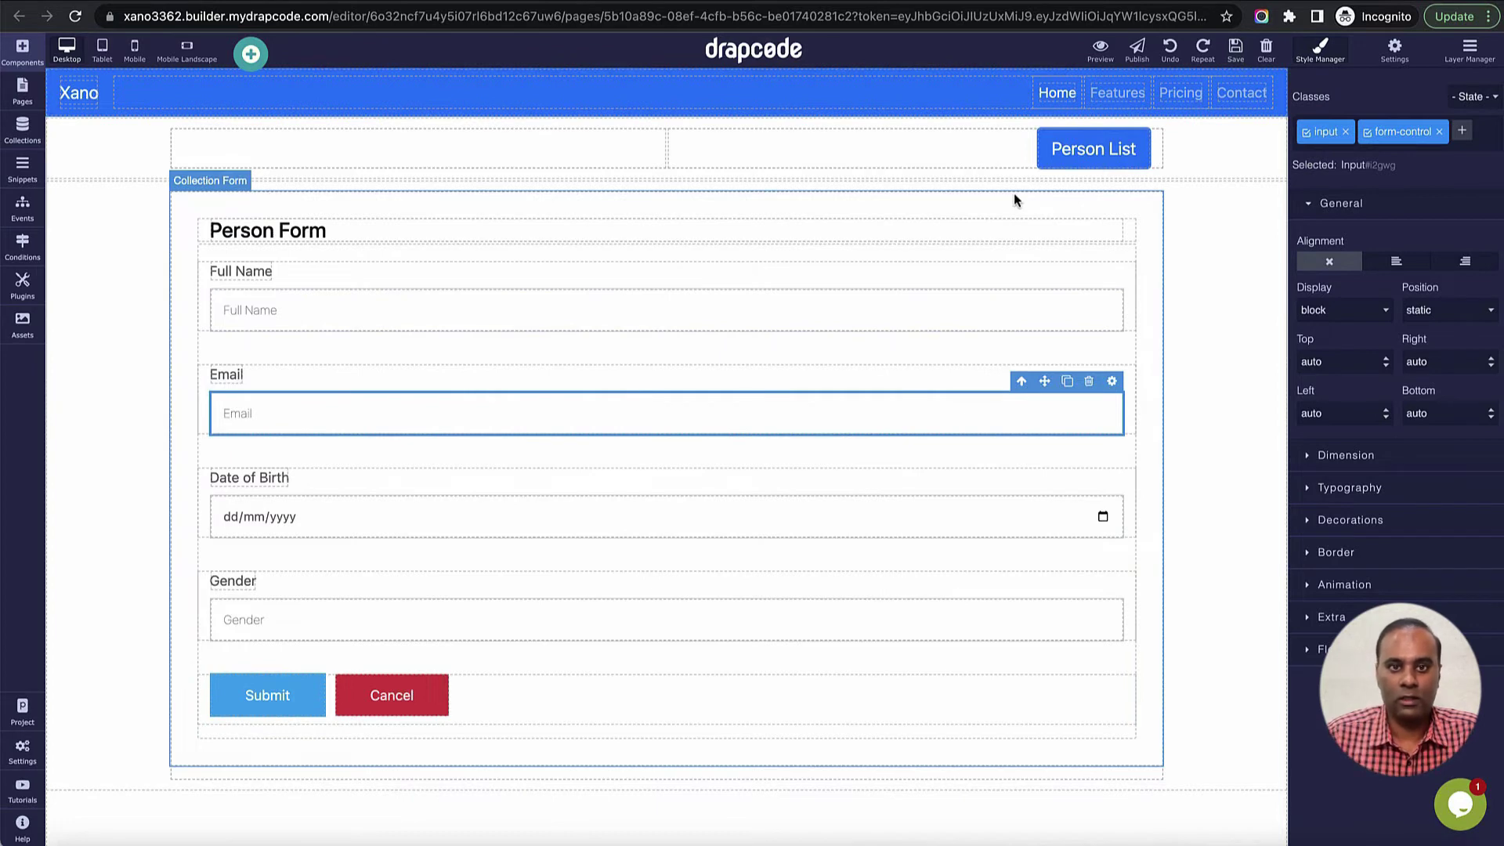
- Open the Person List page and link the table's Edit button to the Person Edit page
{"action": "left_click", "coordinate": [22, 90]}
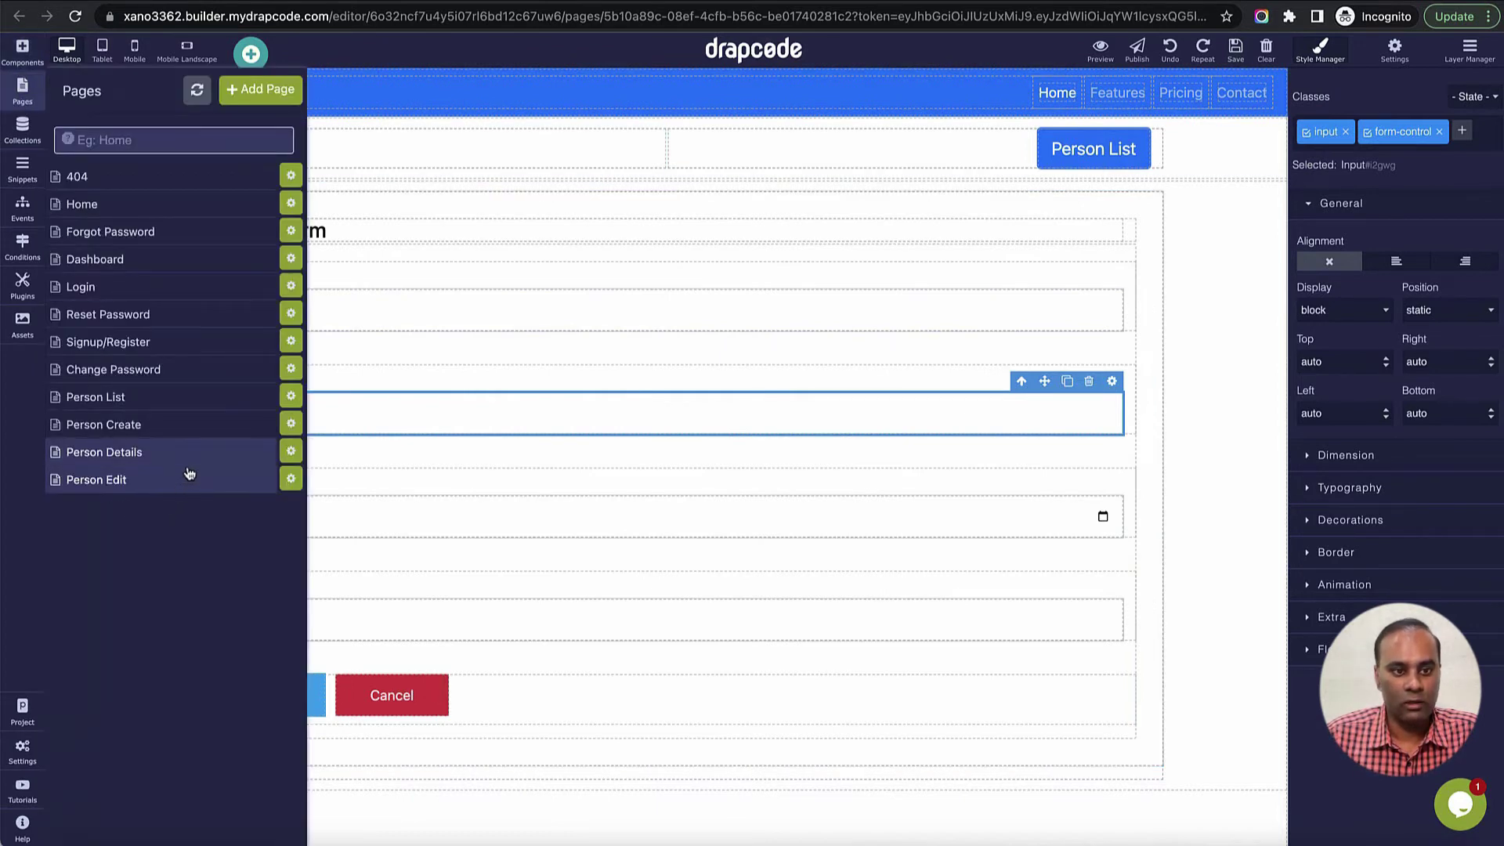
{"action": "left_click", "coordinate": [188, 399]}
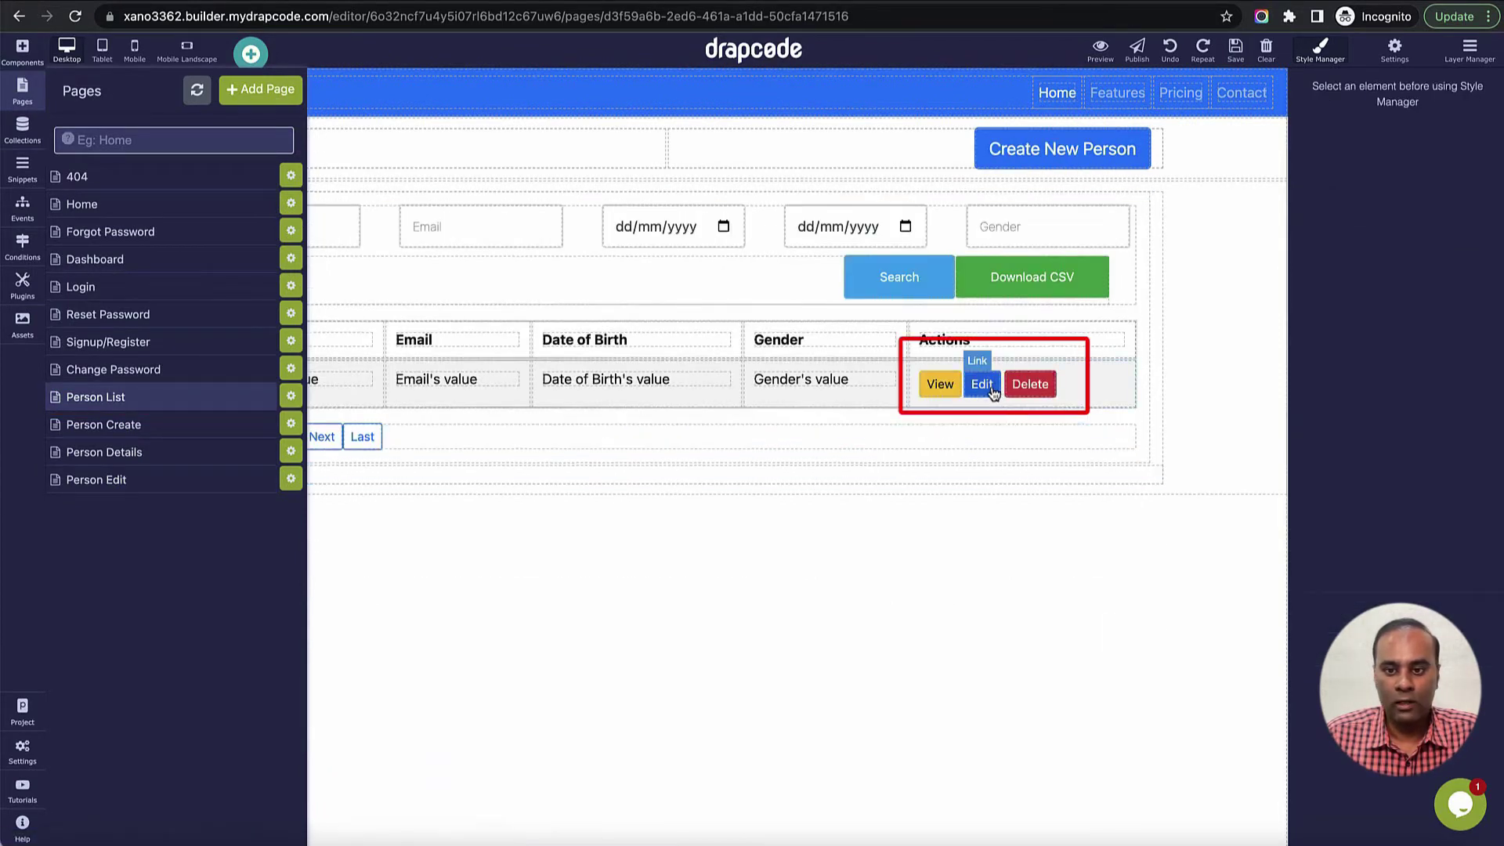
{"action": "left_click", "coordinate": [992, 388]}
{"action": "left_click", "coordinate": [989, 360]}
{"action": "left_click", "coordinate": [796, 316]}
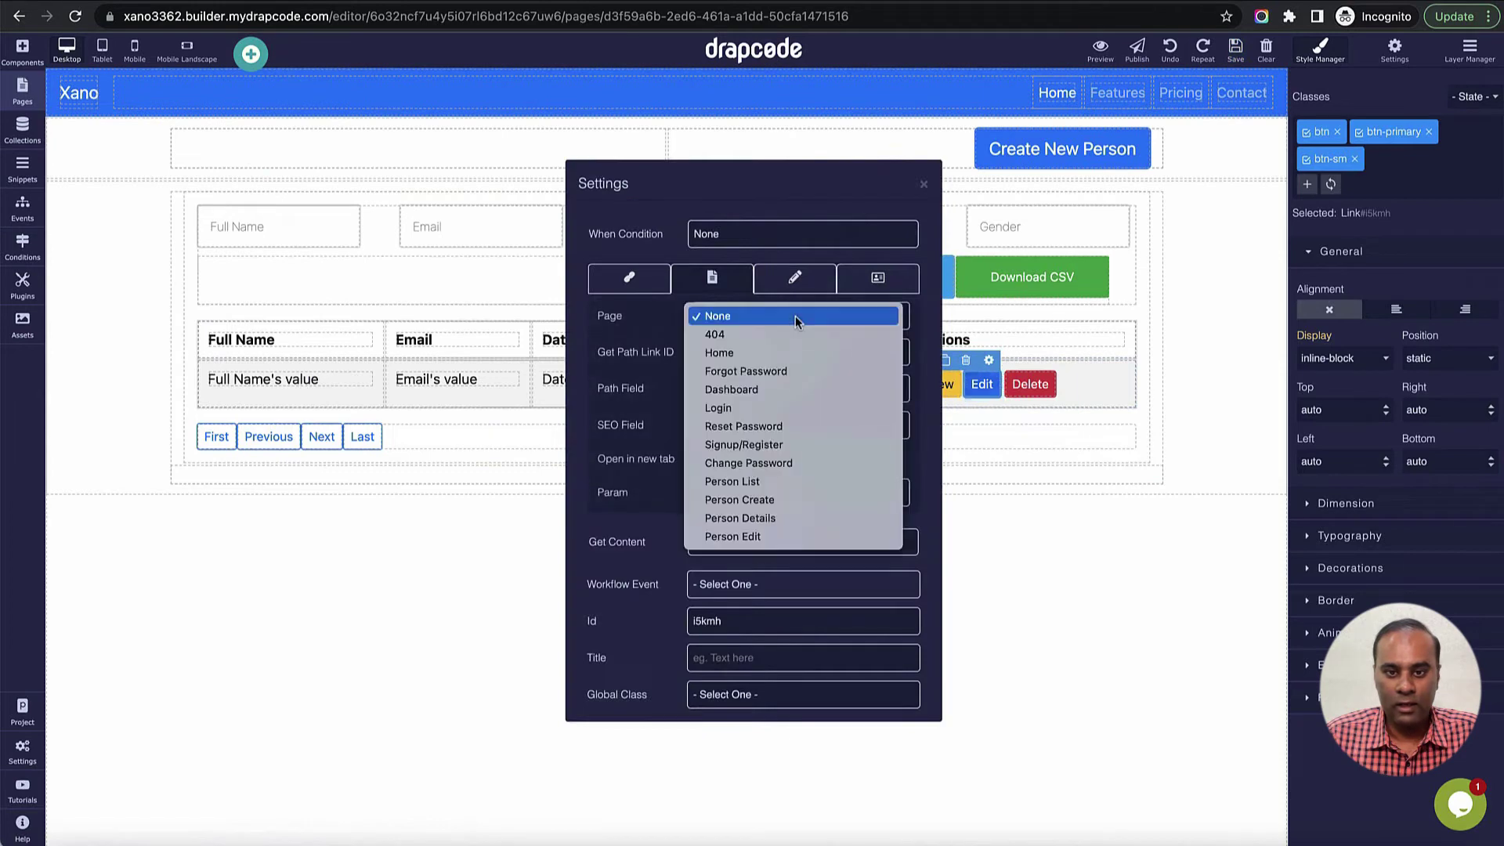
{"action": "left_click", "coordinate": [801, 536]}
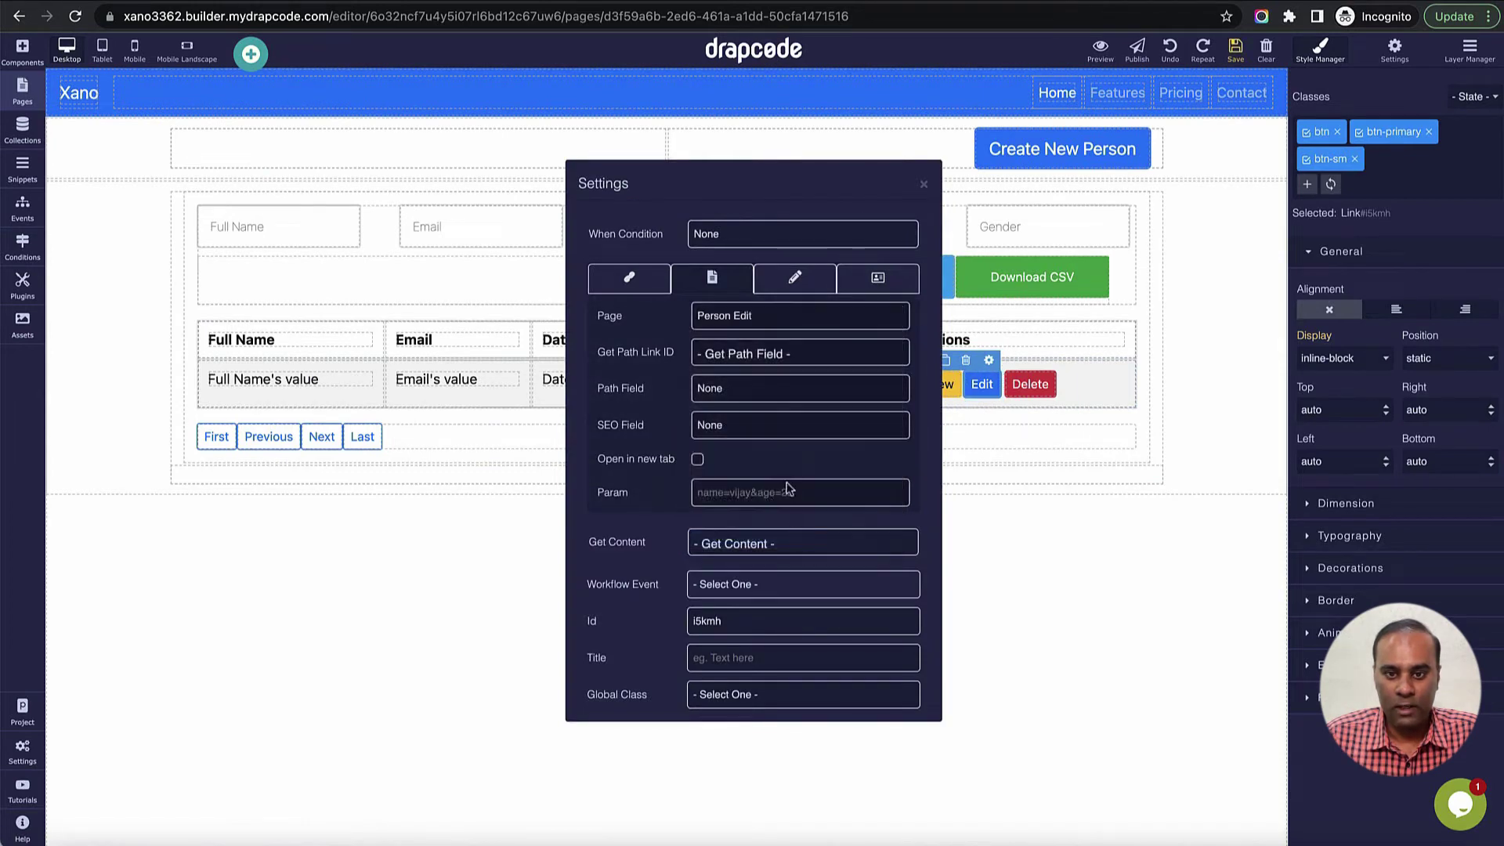
- Set the Edit link's path link ID to Parent Component Collection with Id as the path field
{"action": "left_click", "coordinate": [775, 357]}
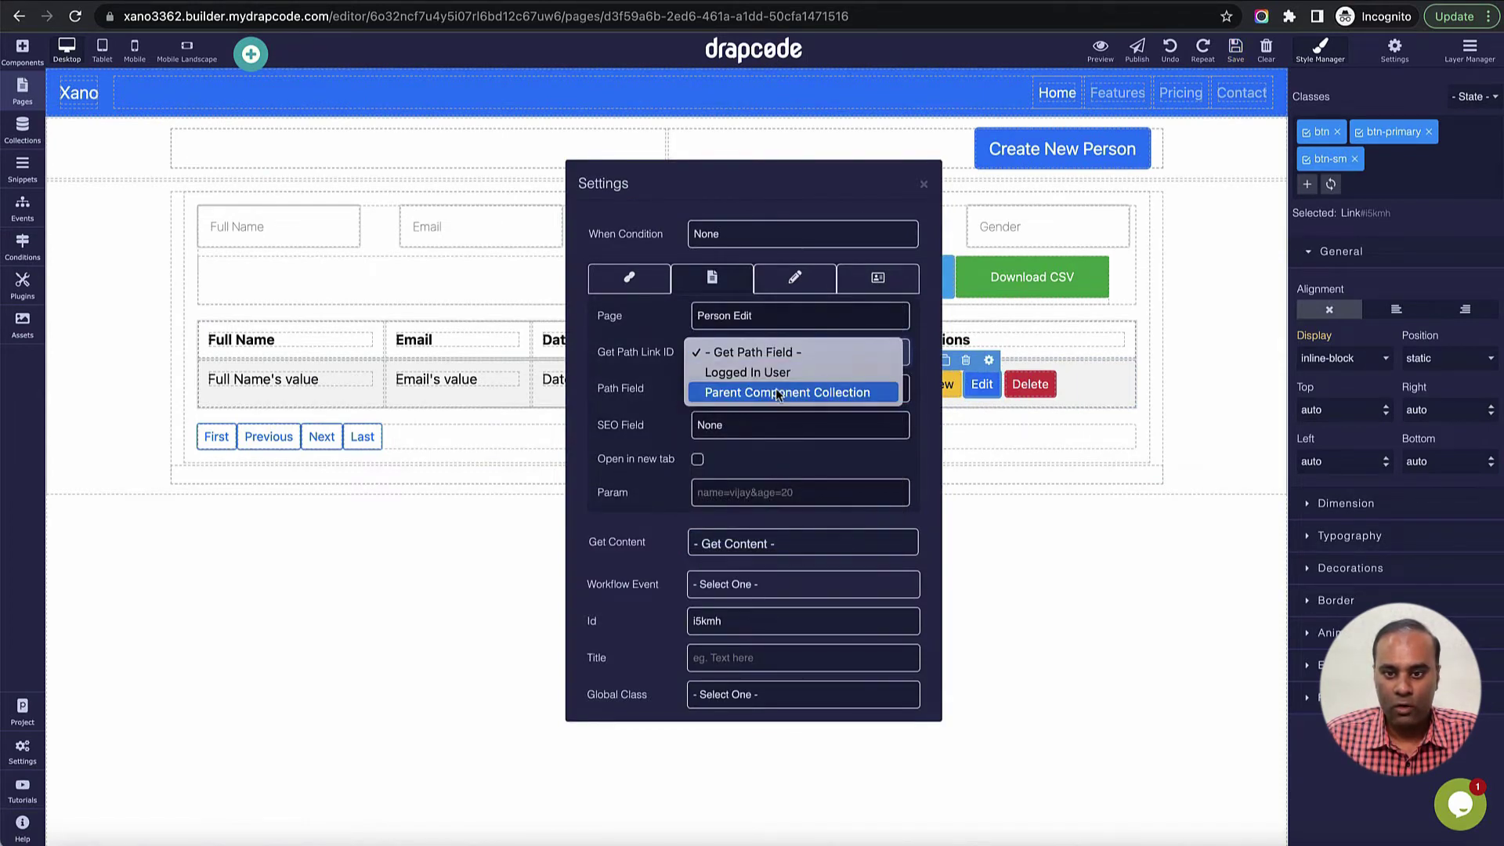
{"action": "left_click", "coordinate": [775, 388]}
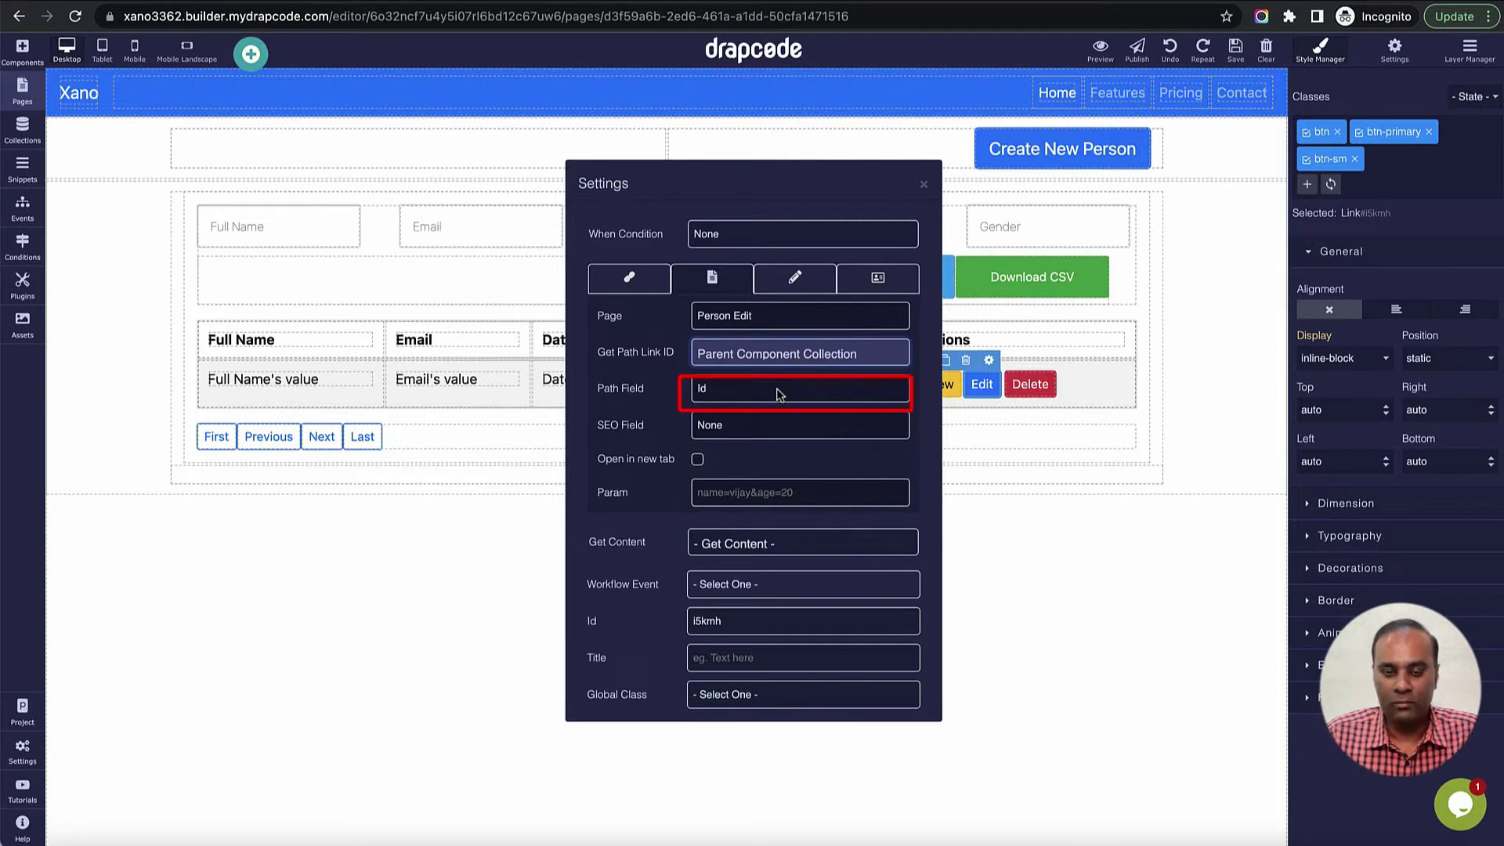
{"action": "left_click", "coordinate": [922, 185]}
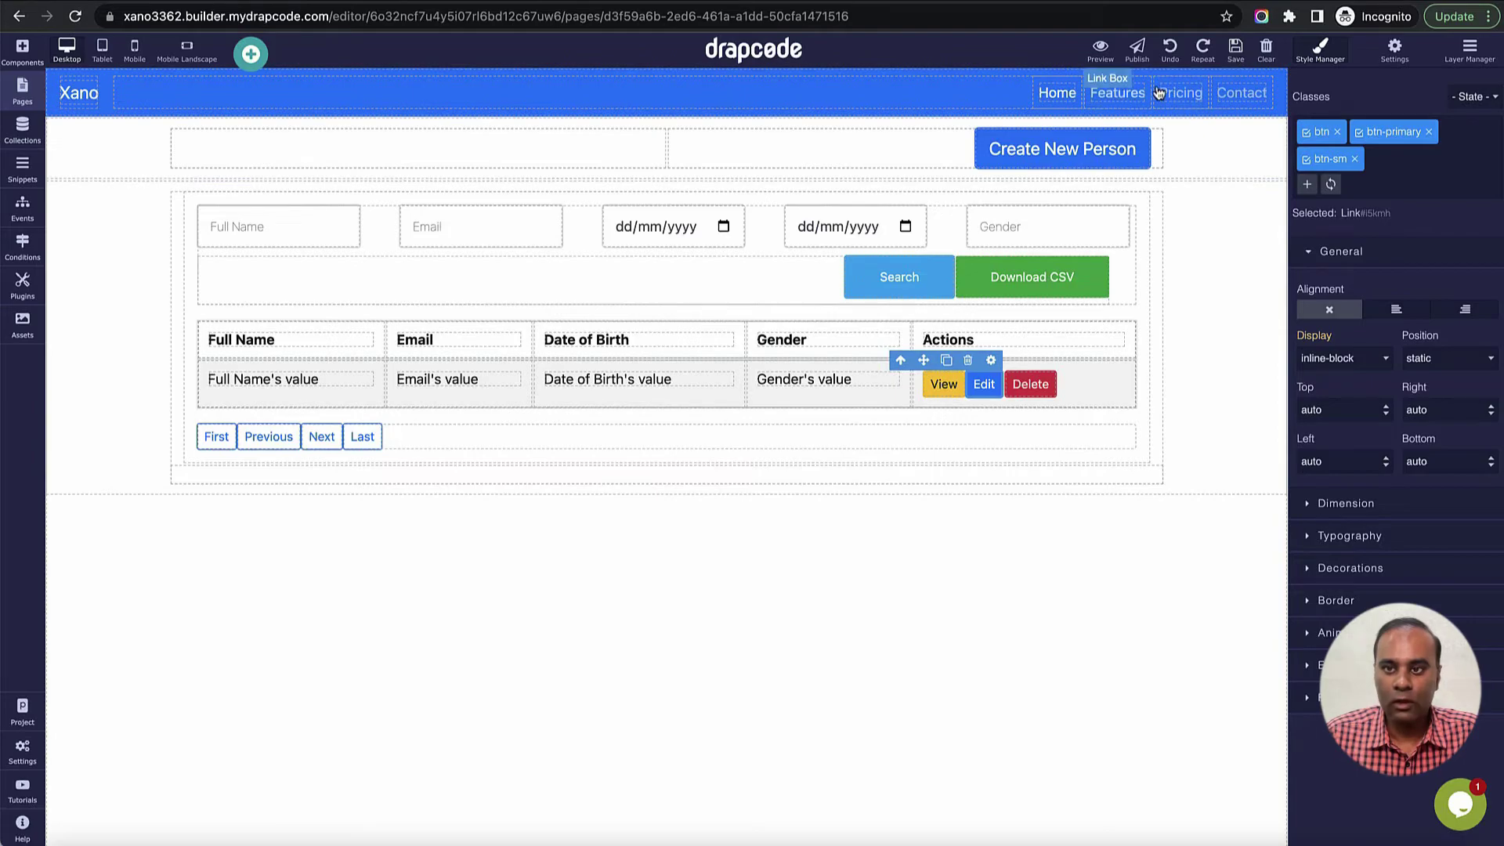
- Preview the Person List page and open the Person 7 record for editing
{"action": "left_click", "coordinate": [1101, 49]}
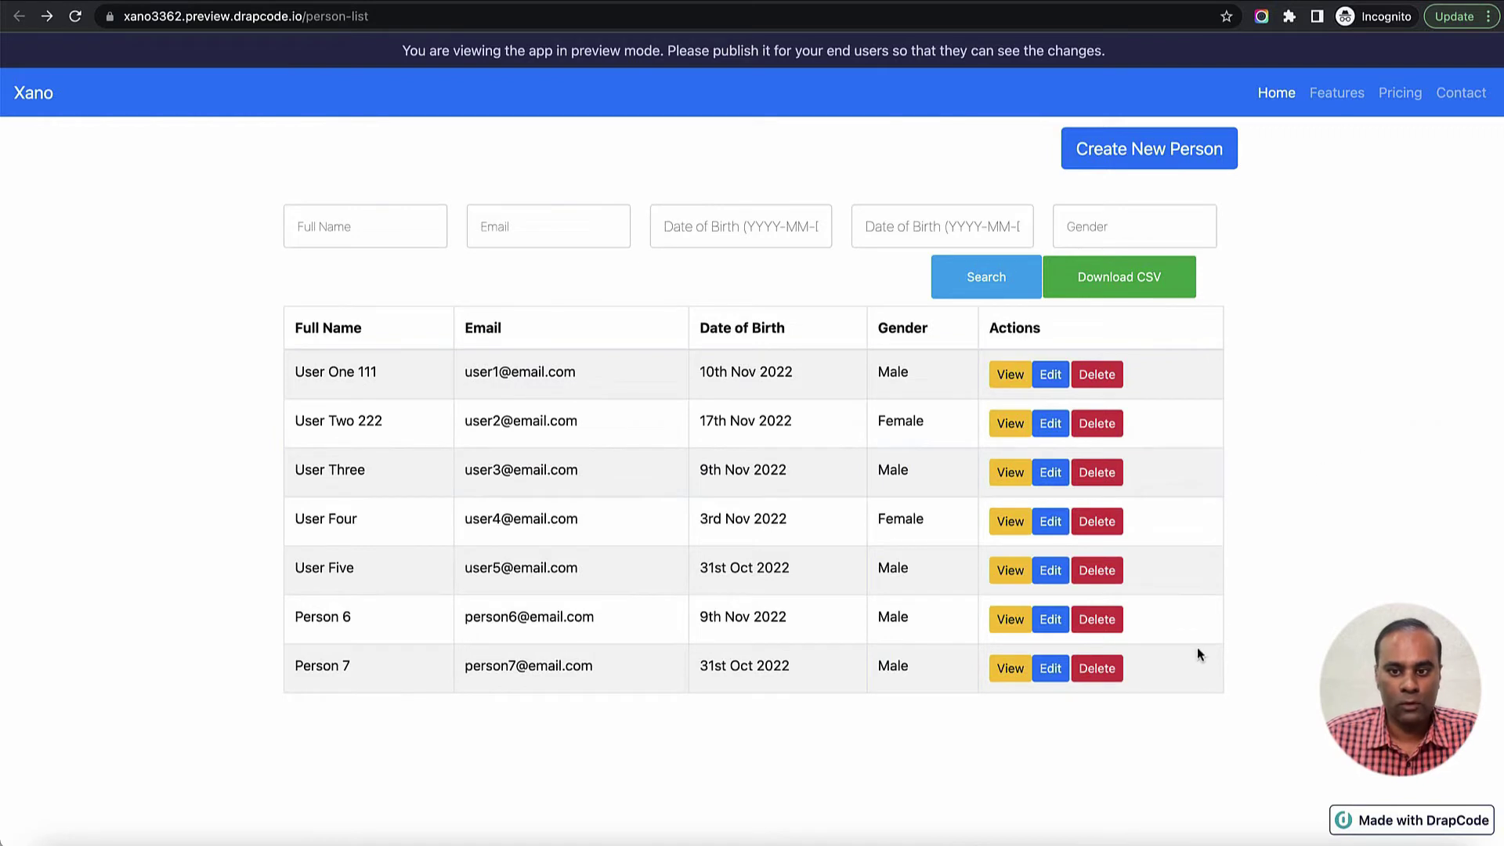
{"action": "left_click", "coordinate": [1051, 670]}
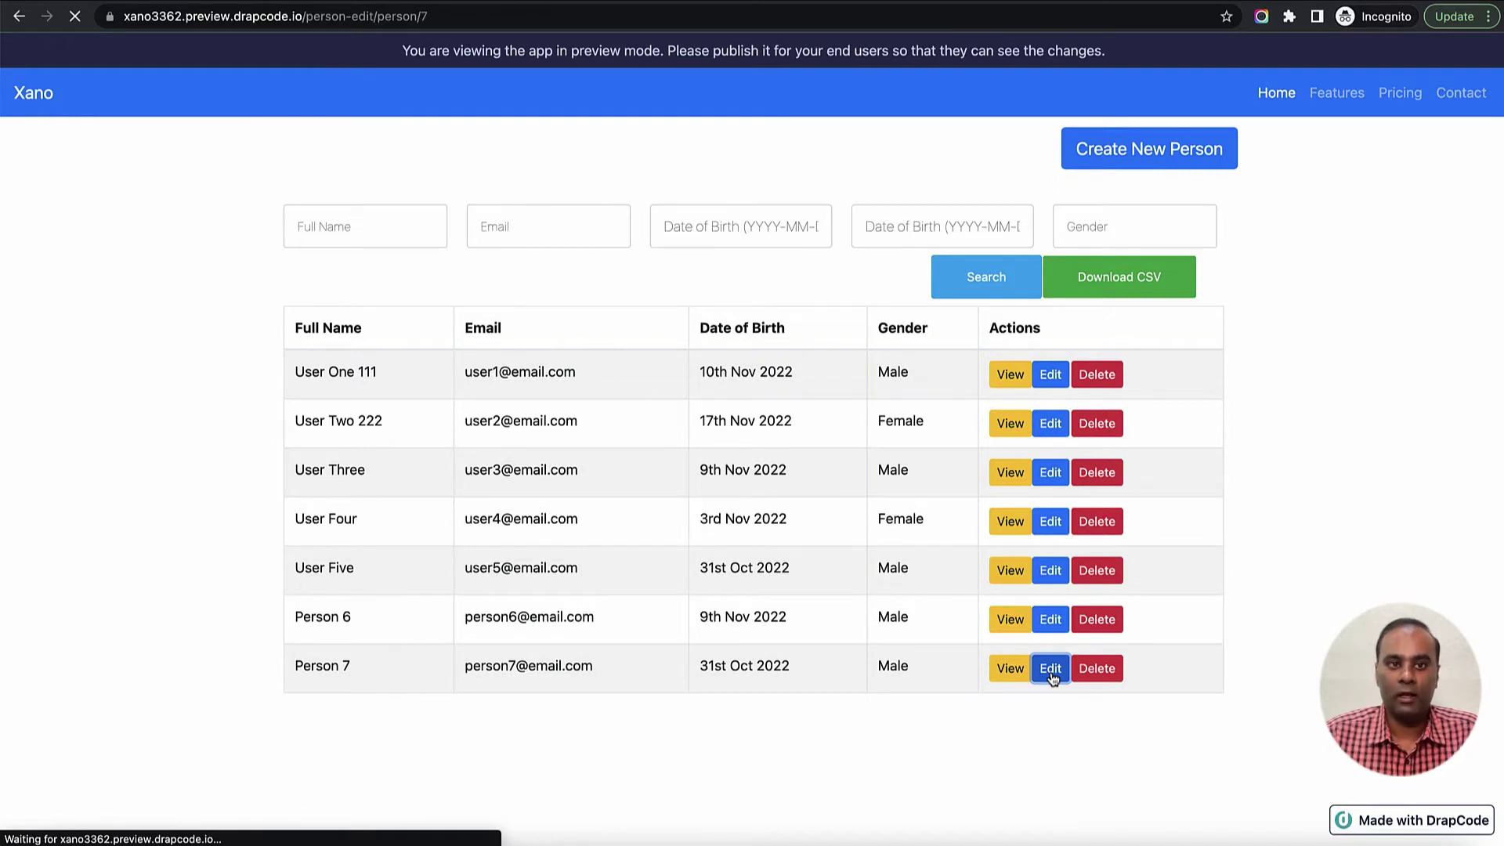
- Check the loaded Person 7 form, open the User Two 222 record from the list for editing, and refresh the Person collection's data
{"action": "left_click", "coordinate": [429, 17]}
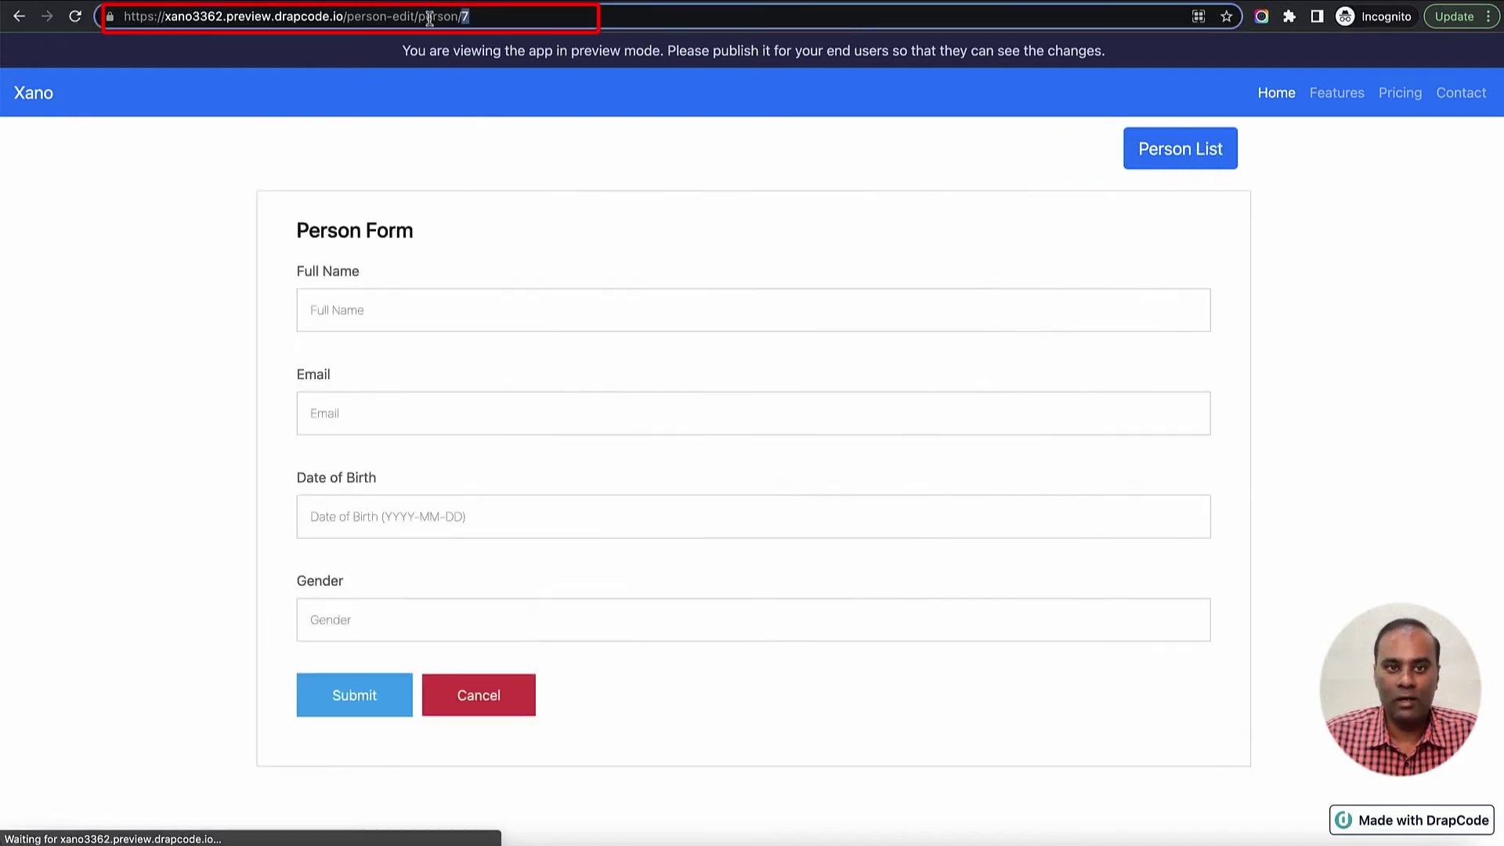
{"action": "left_click", "coordinate": [655, 182]}
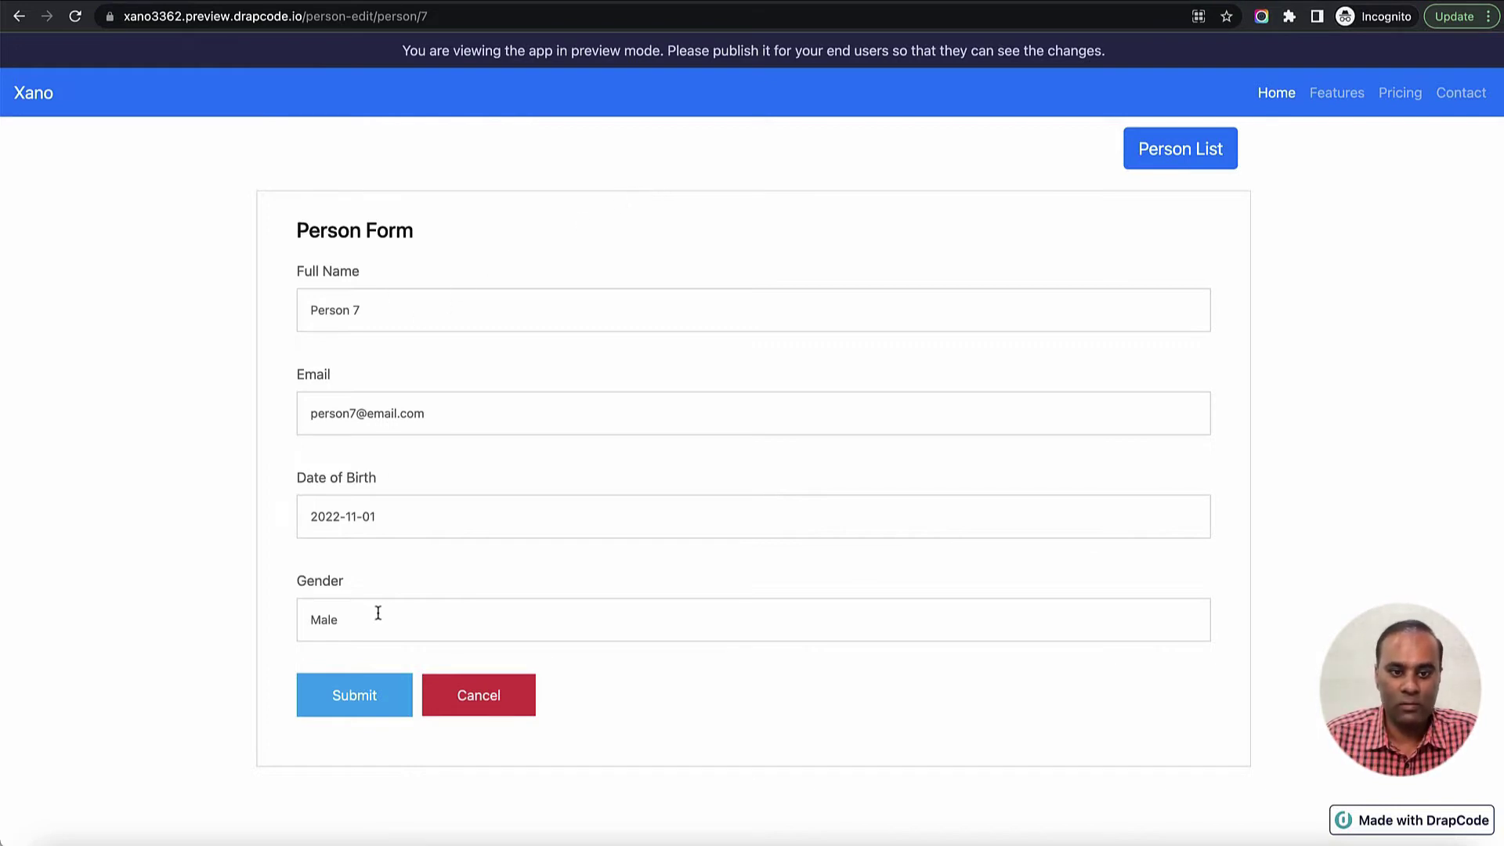
{"action": "left_click", "coordinate": [20, 18]}
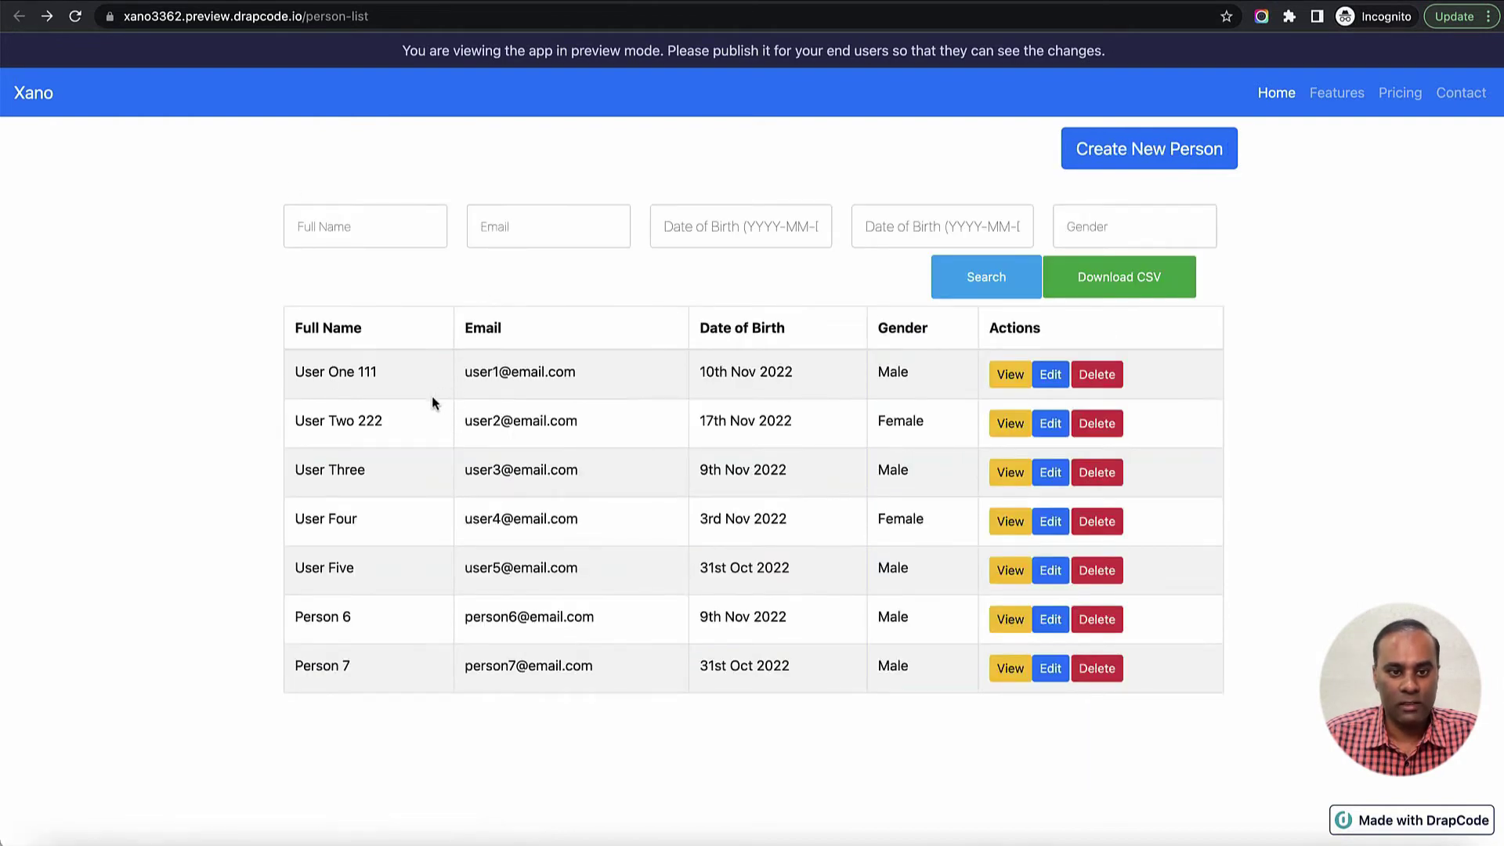
{"action": "left_click", "coordinate": [1050, 425]}
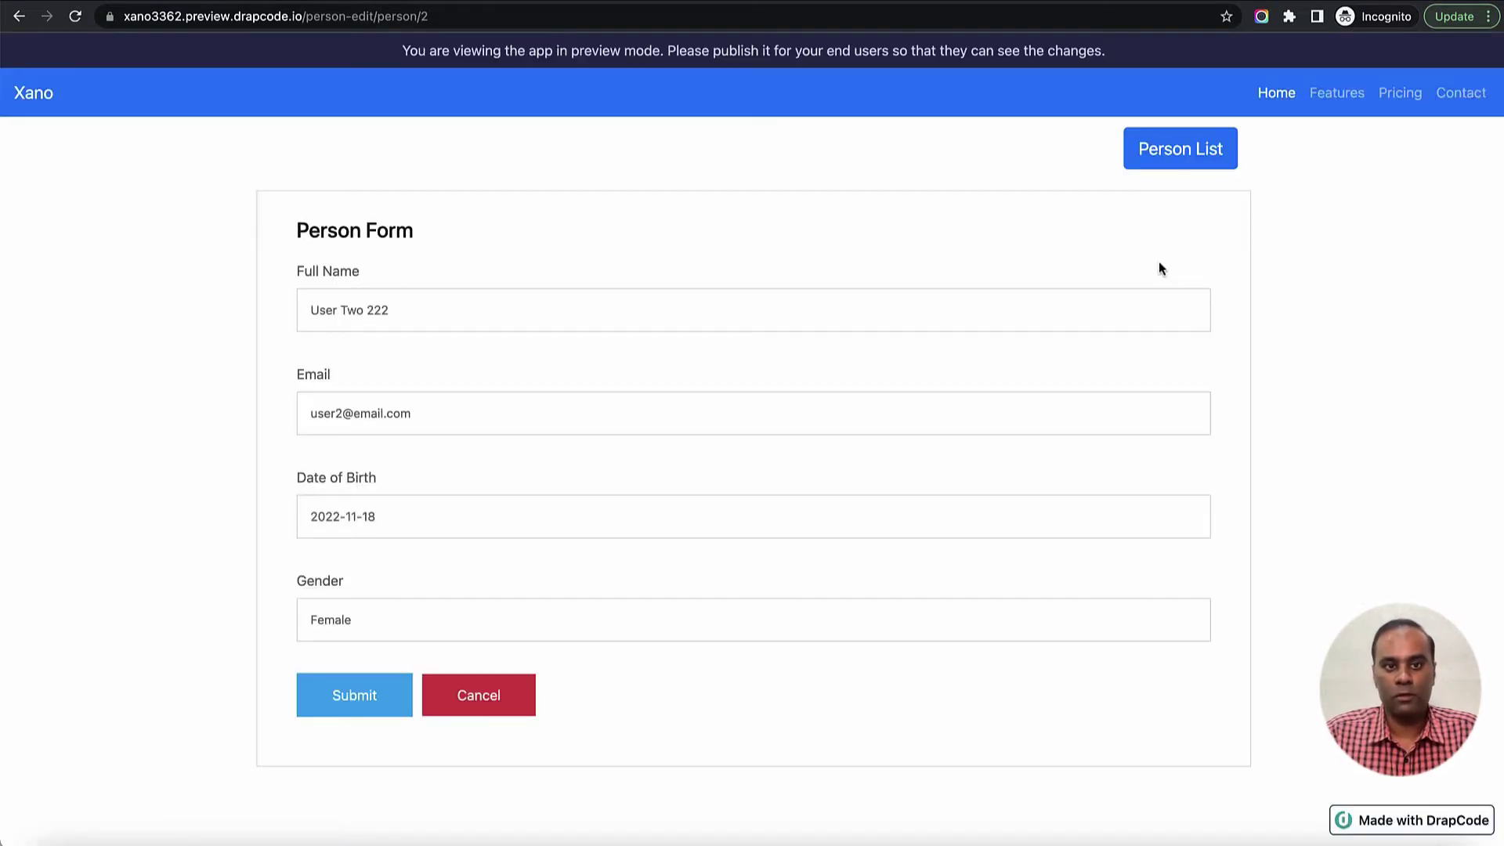
{"action": "left_click", "coordinate": [417, 306]}
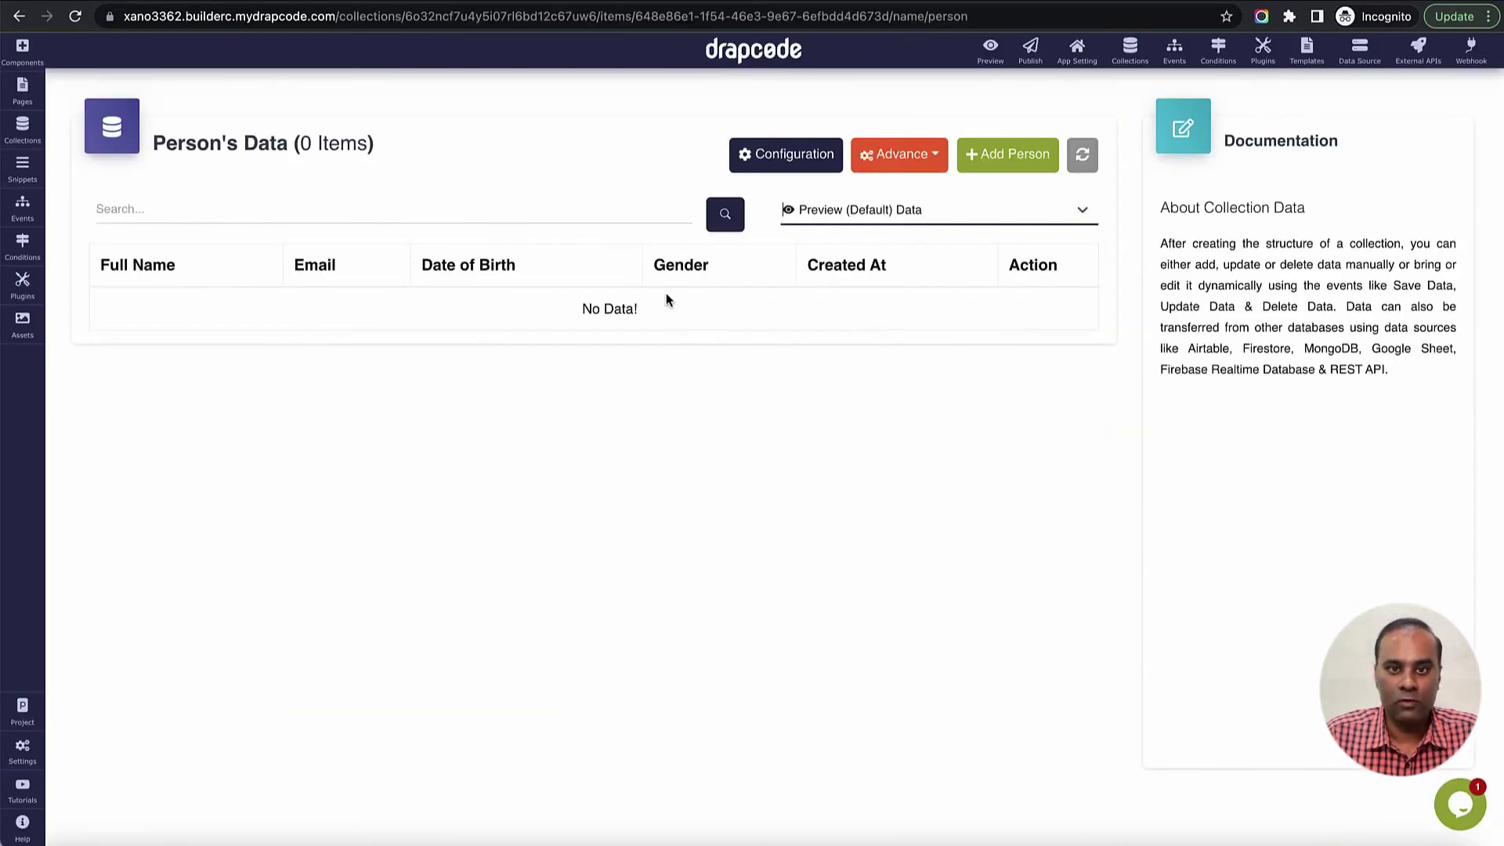
{"action": "left_click", "coordinate": [1085, 157]}
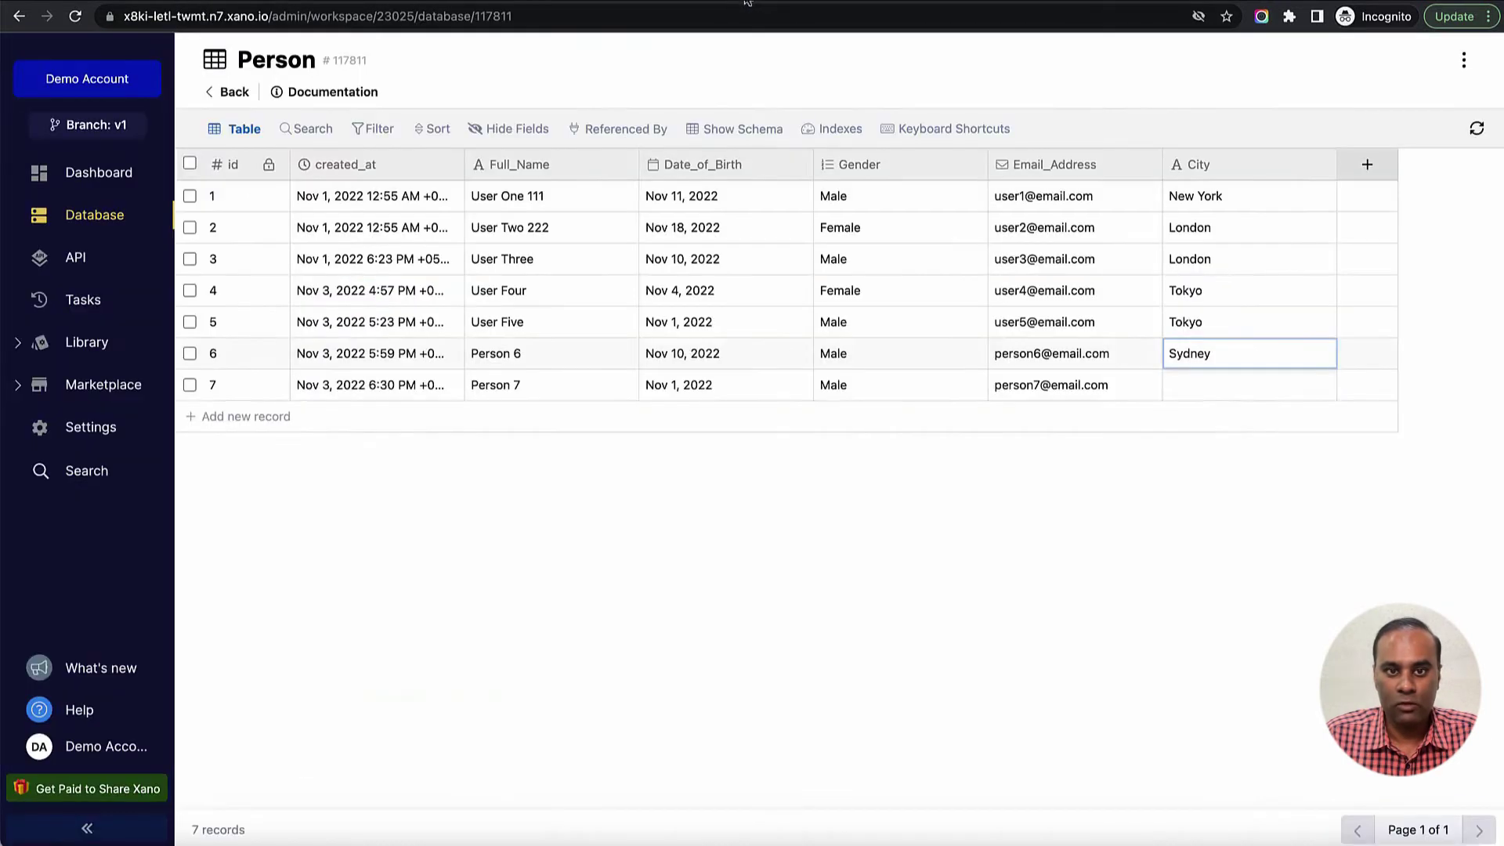
- In Xano's Person table, append 4444 to the Full_Name of record 2 so it reads User Two 2224444
{"action": "double_click", "coordinate": [573, 228]}
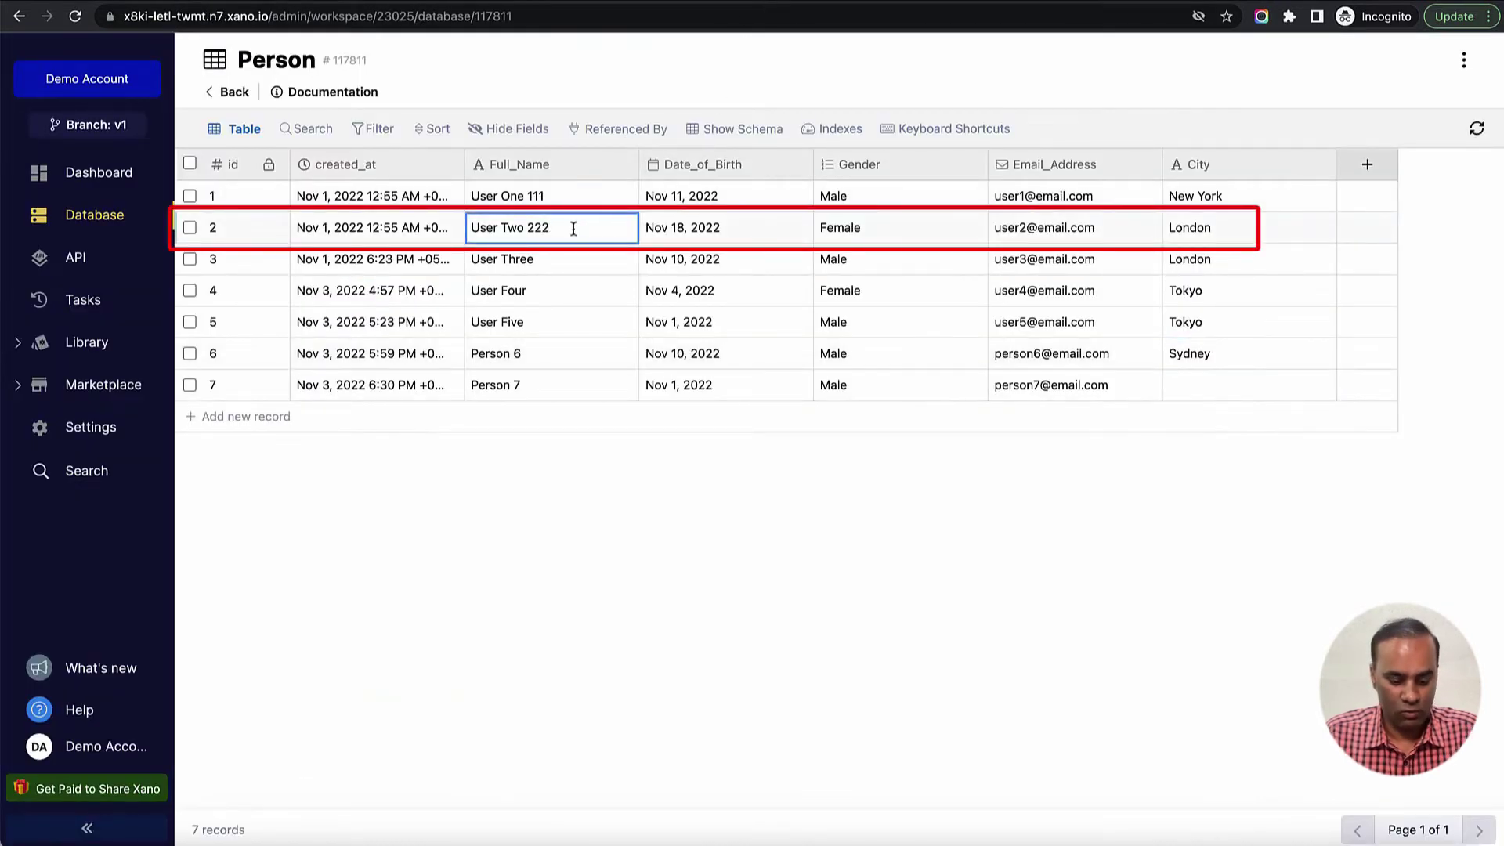
{"action": "type", "text": "4444"}
{"action": "key", "text": "Return"}
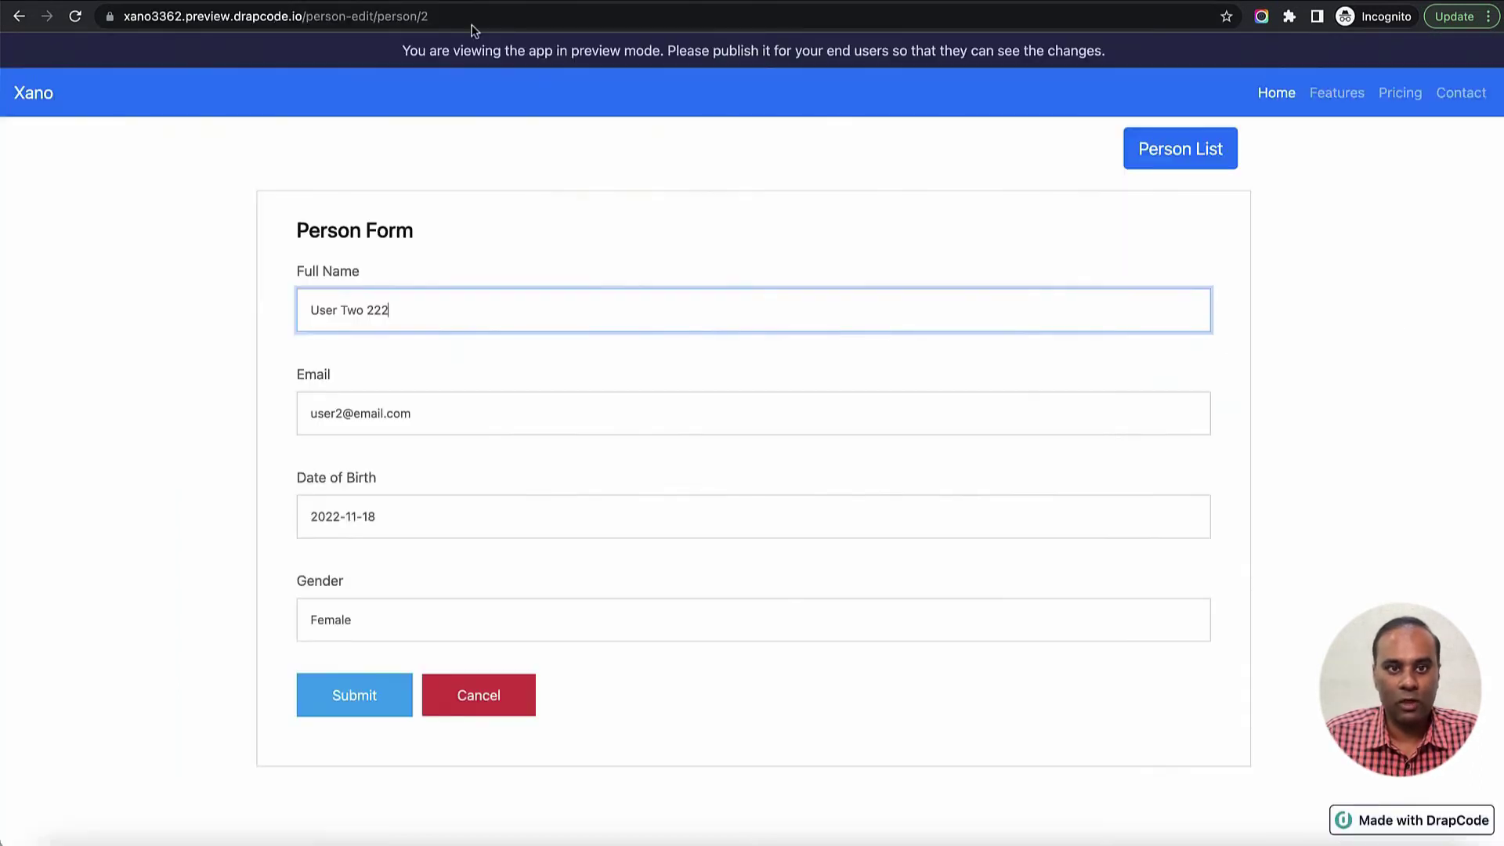
- Reload the previewed edit page for record 2 and check its Full Name value against Xano
{"action": "left_click", "coordinate": [75, 16]}
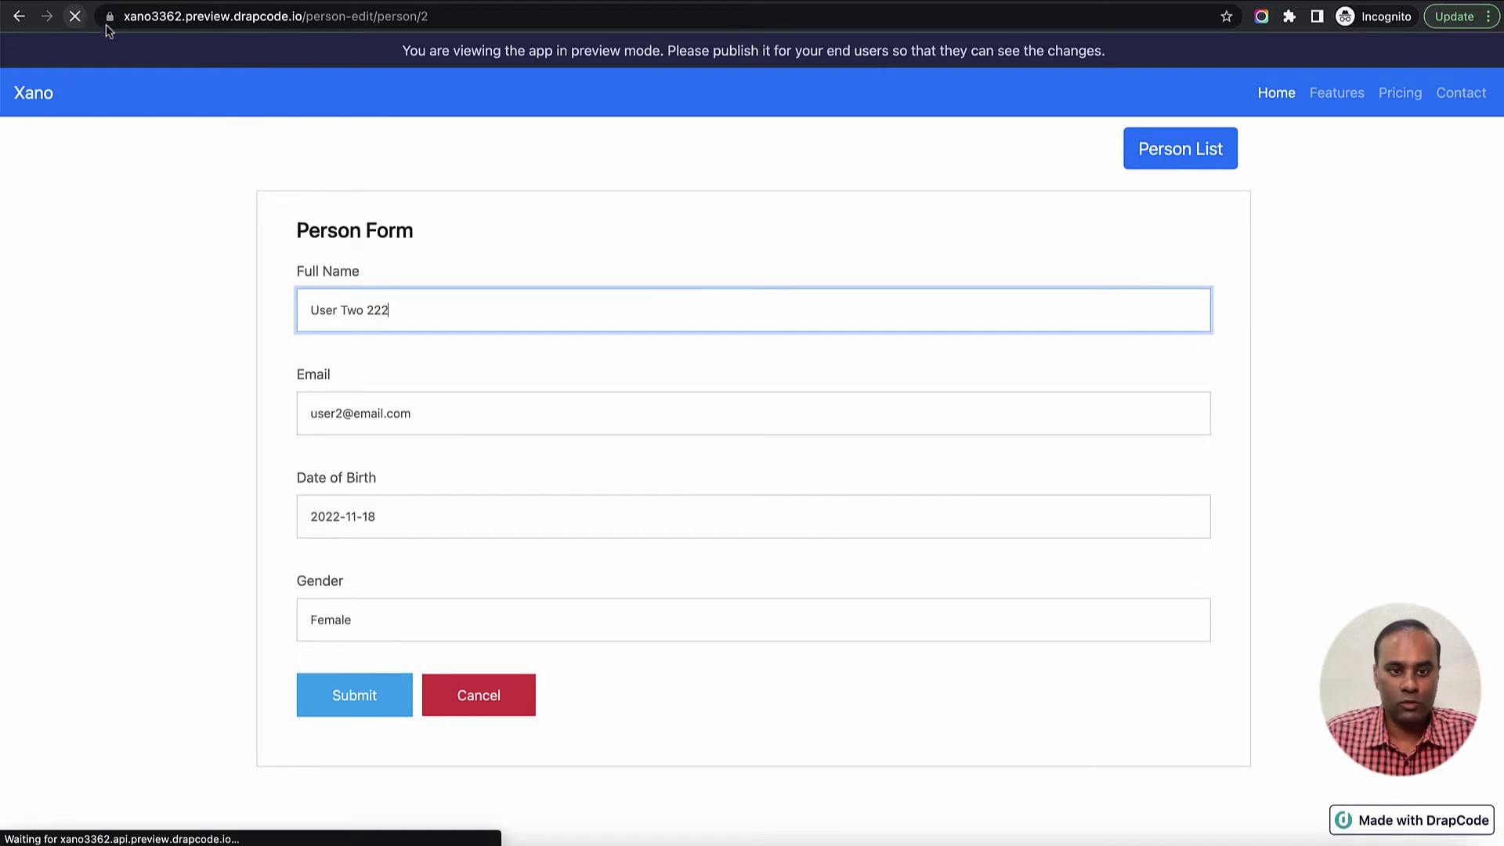
{"action": "left_click", "coordinate": [1034, 415]}
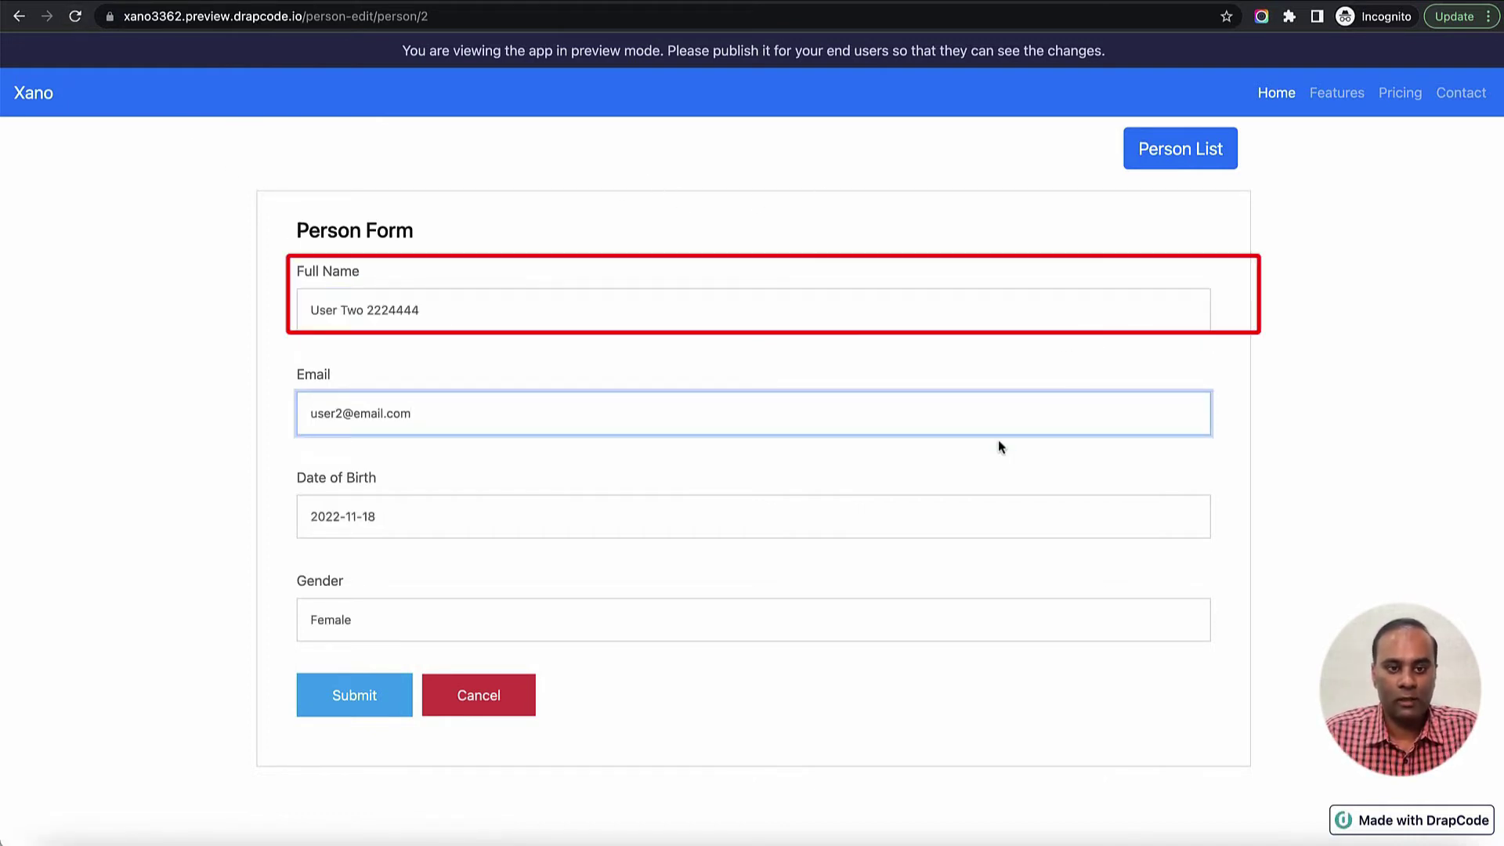
{"action": "double_click", "coordinate": [368, 312]}
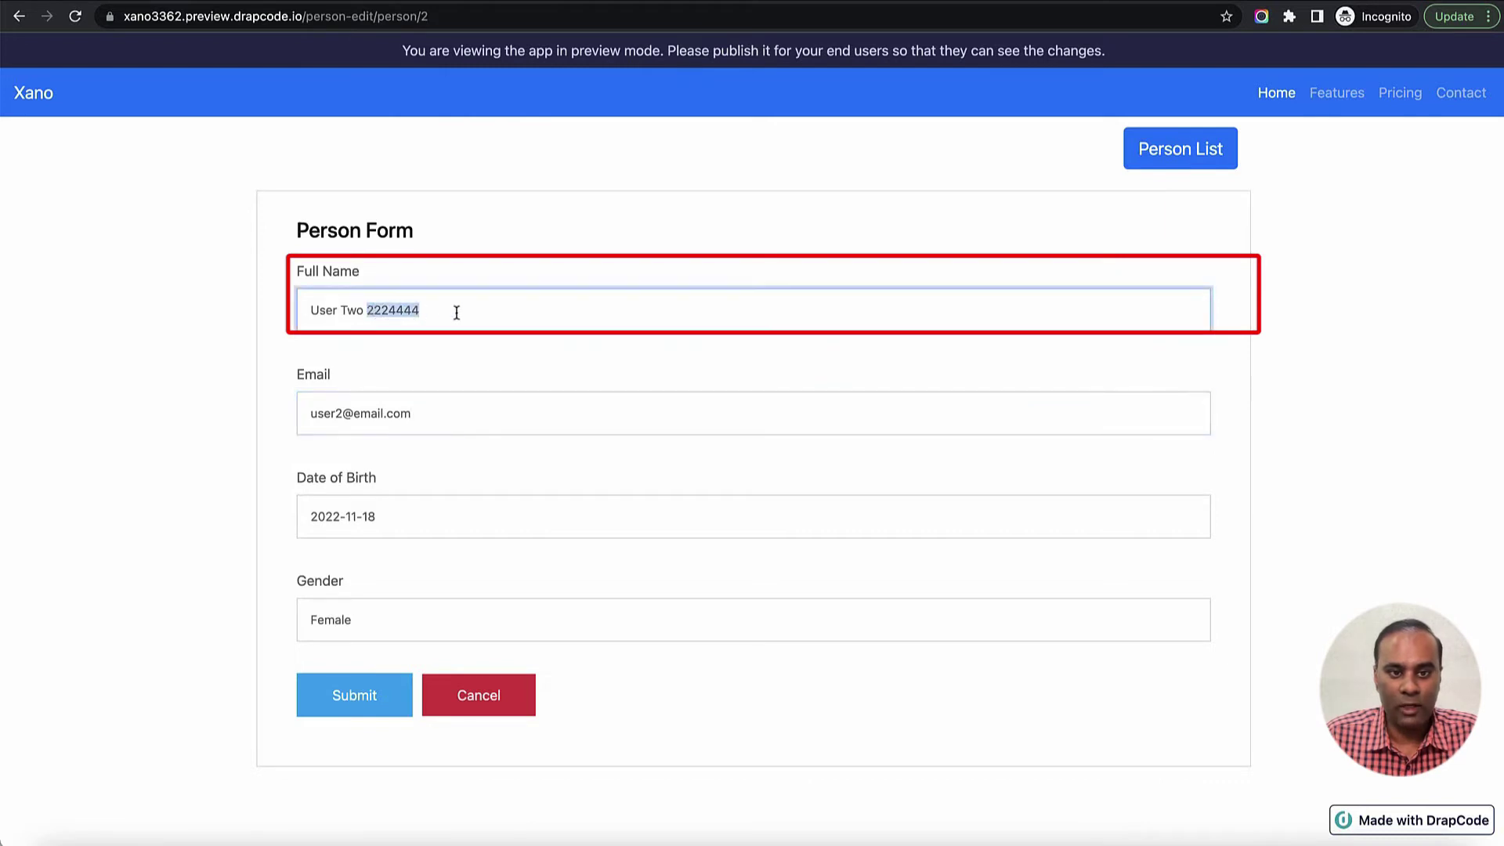
{"action": "left_click", "coordinate": [608, 260]}
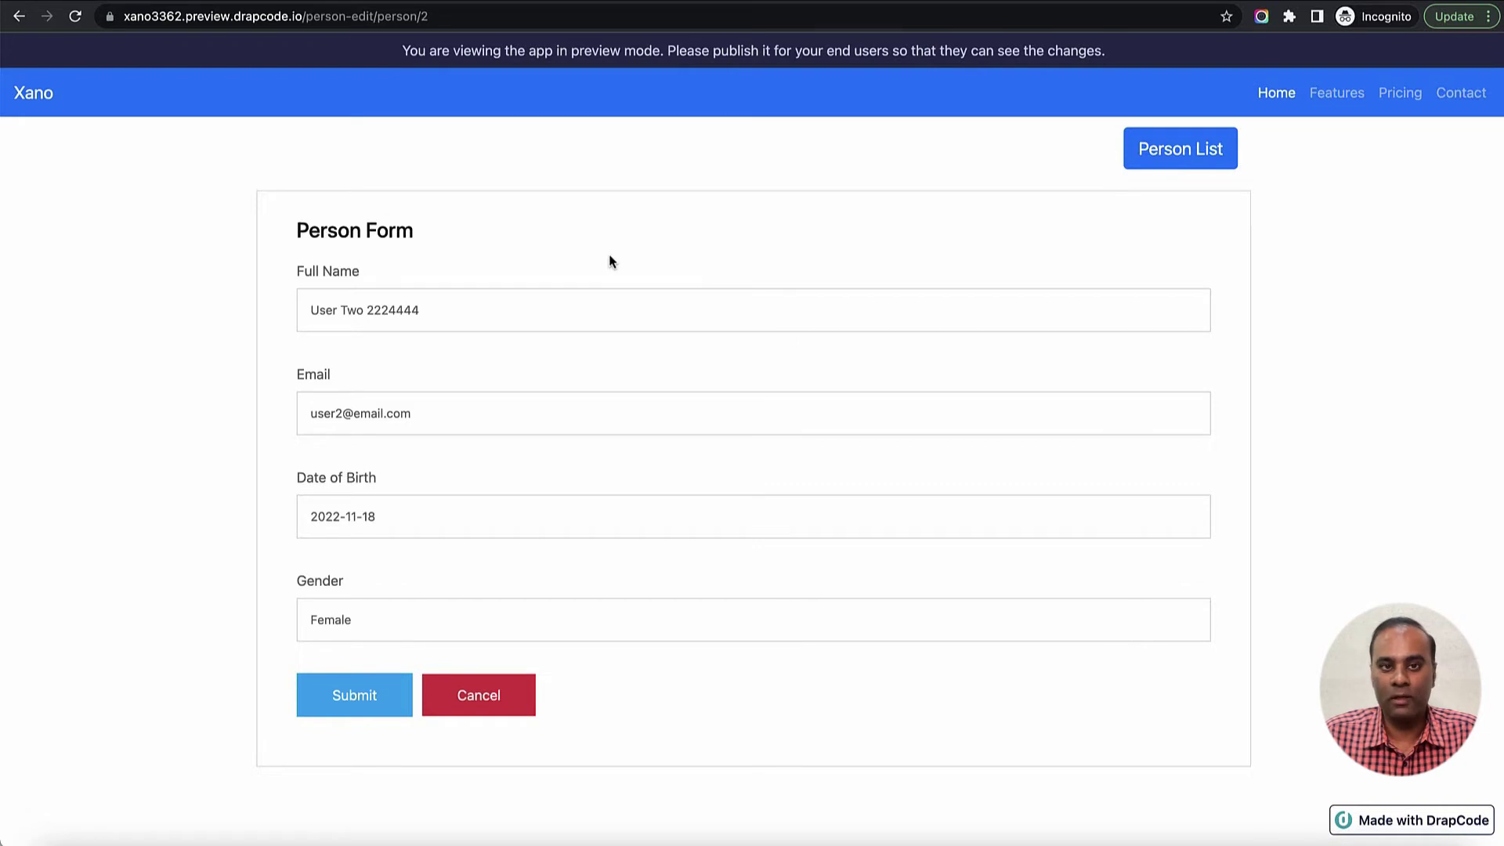
- Create a new external REST API in DrapCode named "Update Person Data on Xano"
{"action": "key", "text": "ctrl+Tab"}
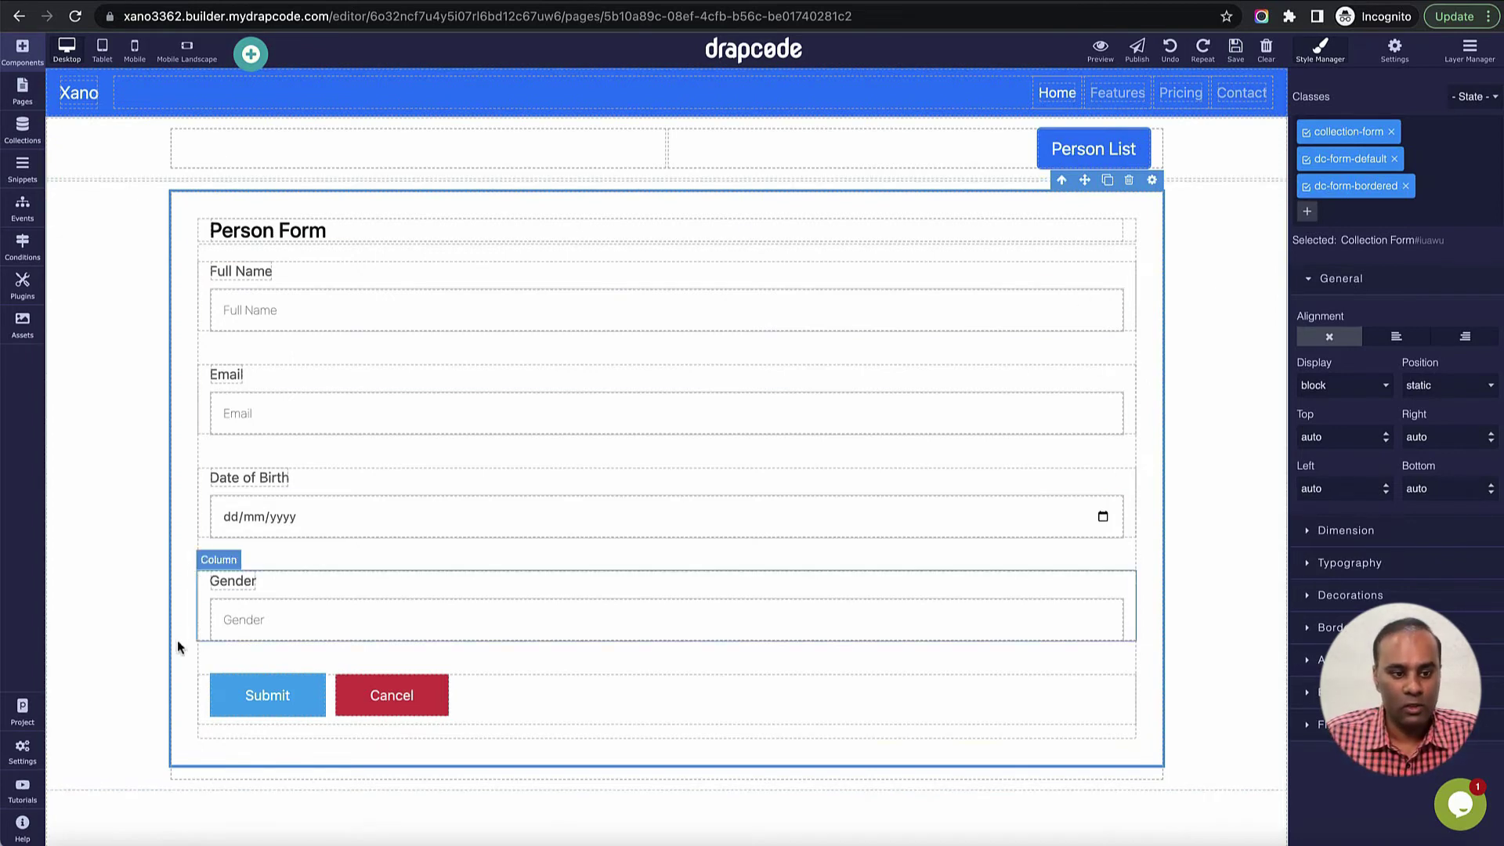
{"action": "left_click", "coordinate": [30, 739]}
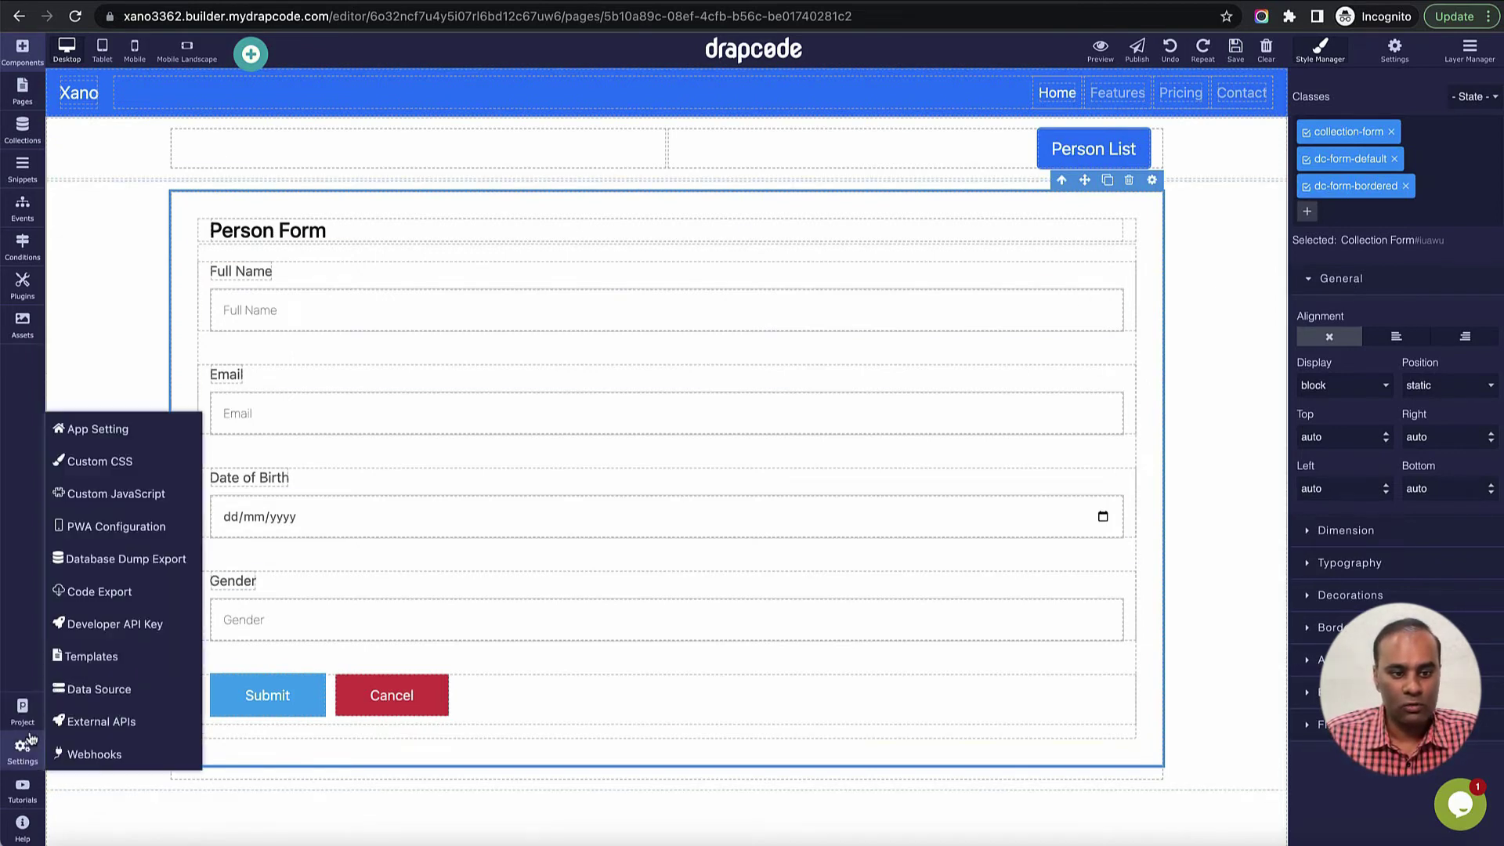
{"action": "left_click", "coordinate": [100, 728]}
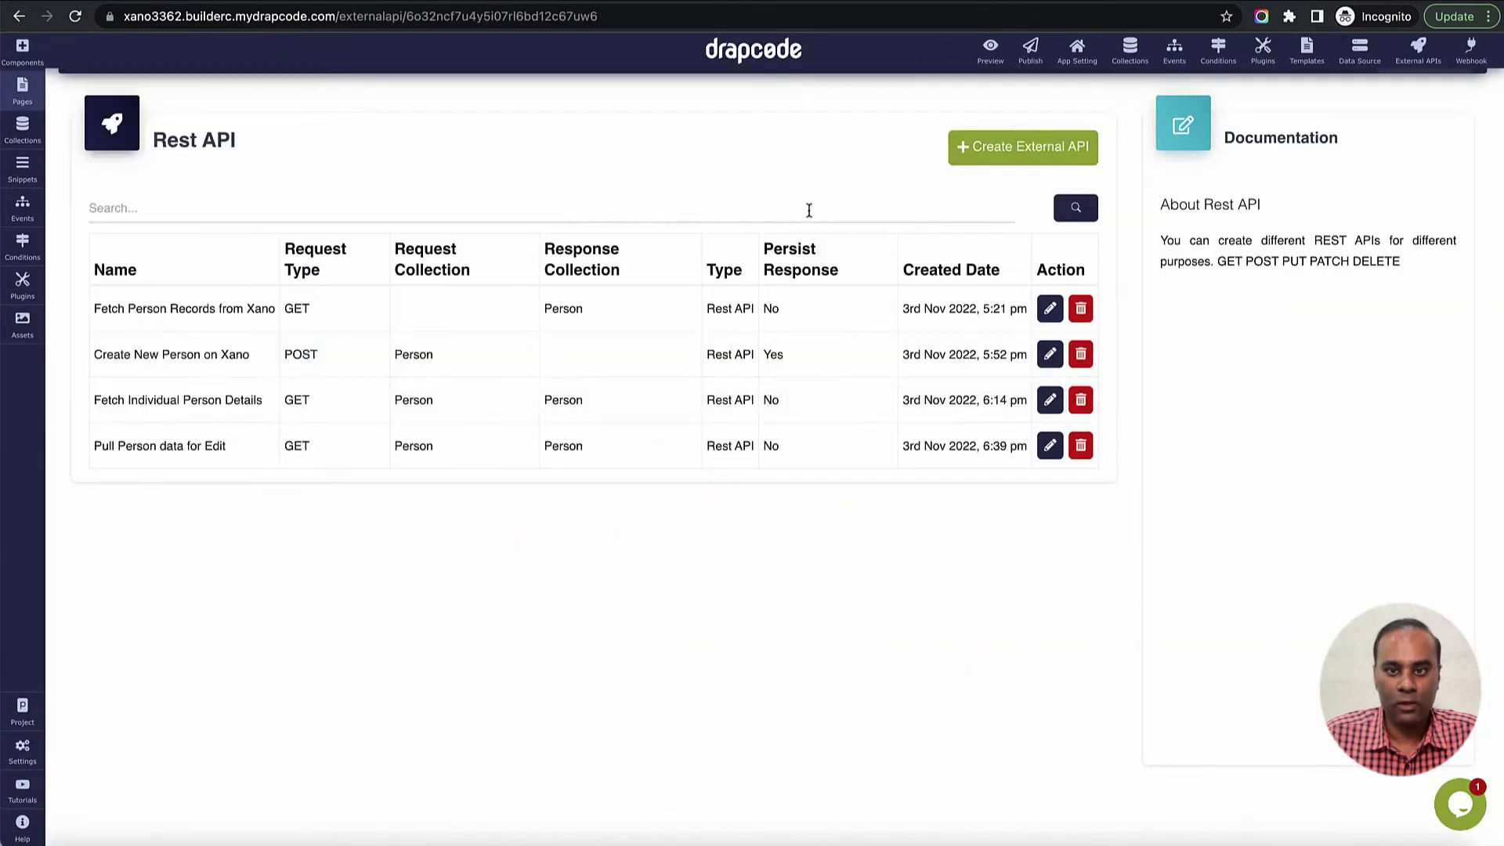
{"action": "left_click", "coordinate": [1045, 150]}
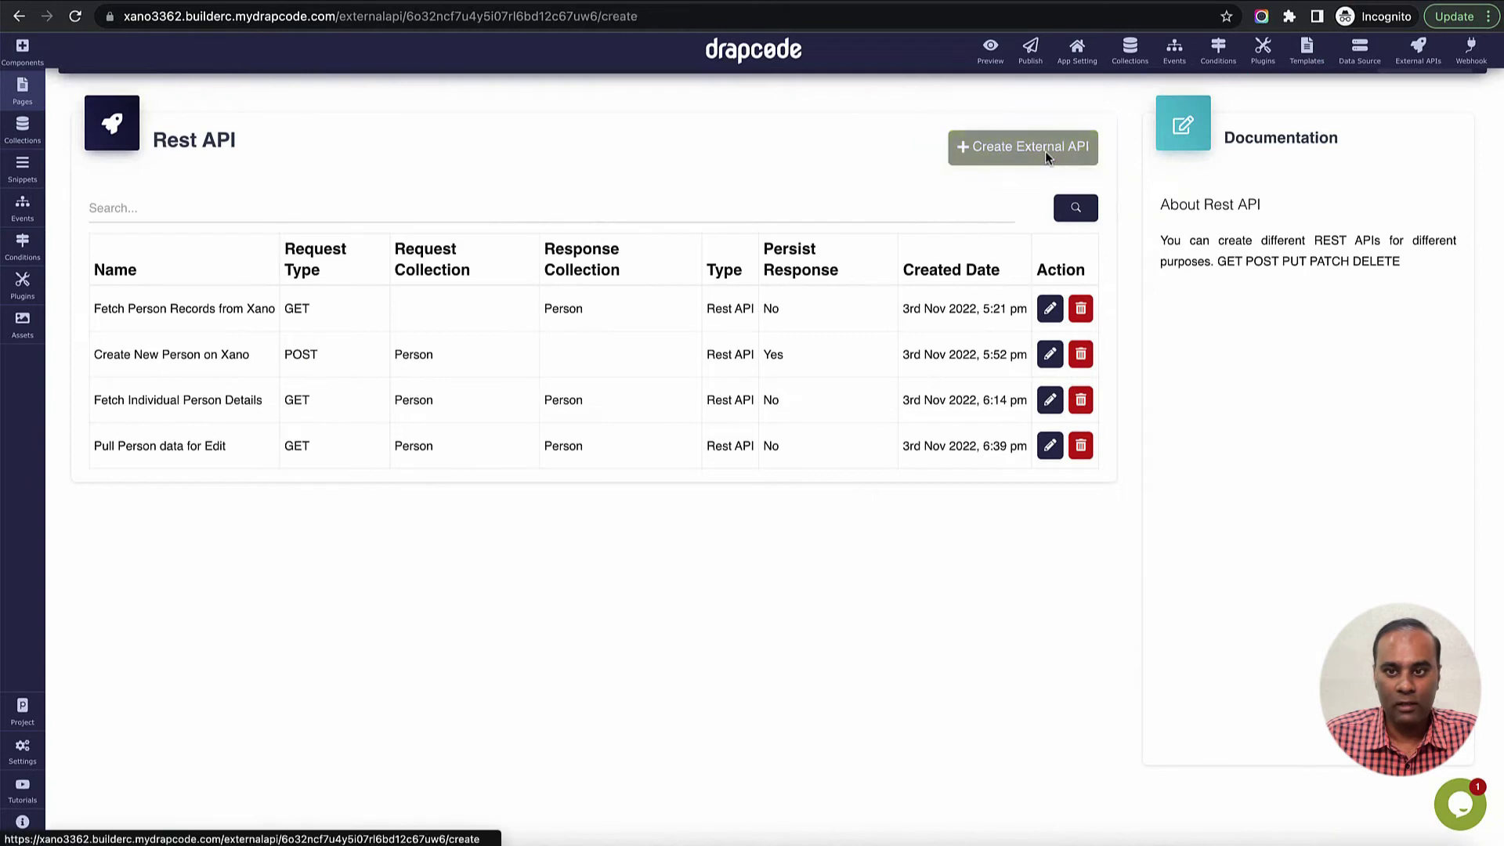
{"action": "left_click", "coordinate": [519, 271]}
{"action": "type", "text": "u"}
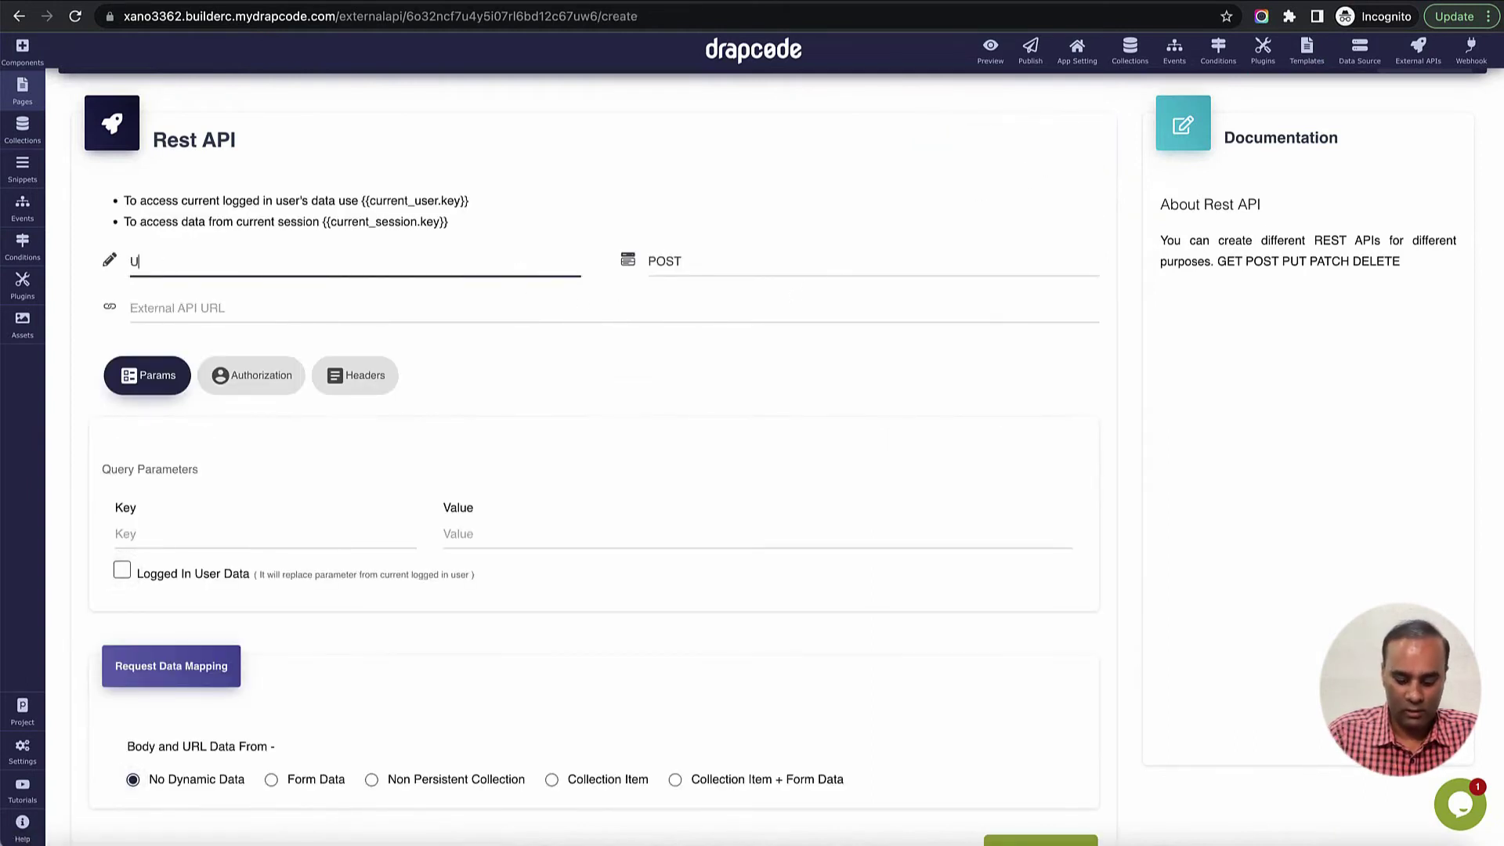
{"action": "type", "text": "pdate Perso"}
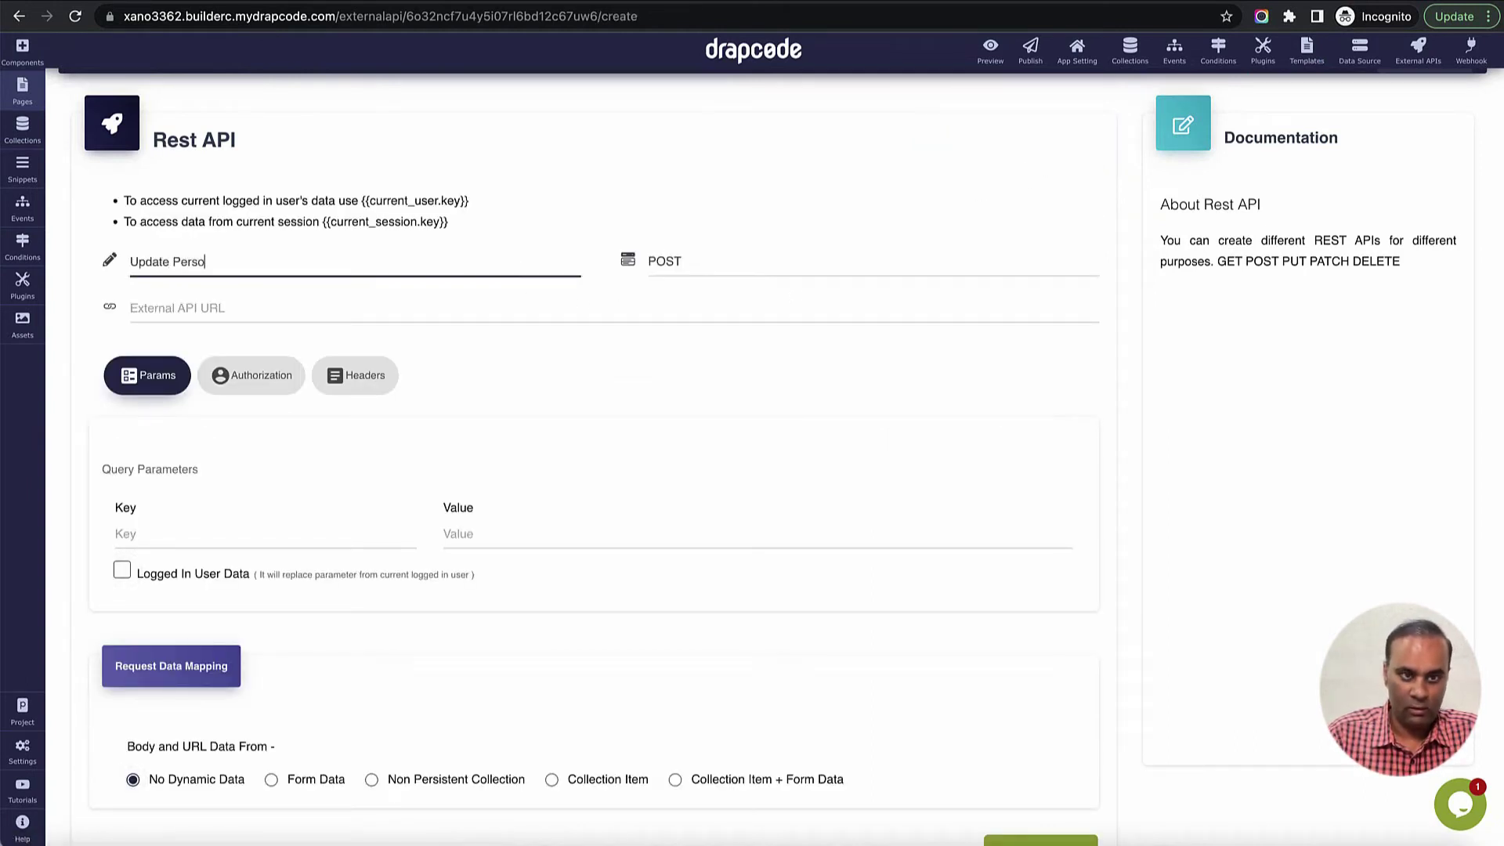
{"action": "type", "text": "n Data on "}
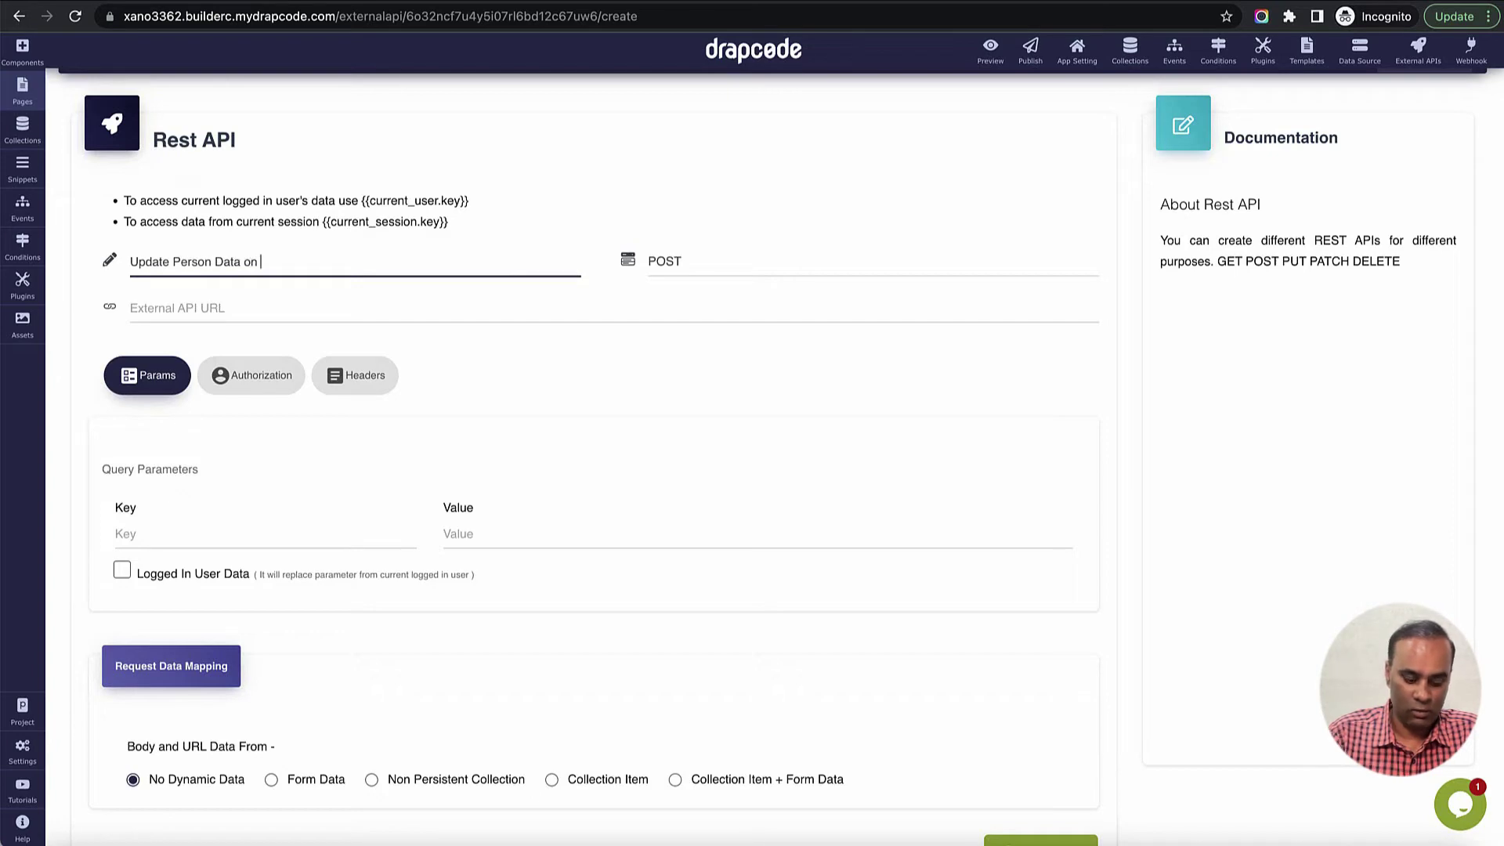
{"action": "type", "text": "Xano"}
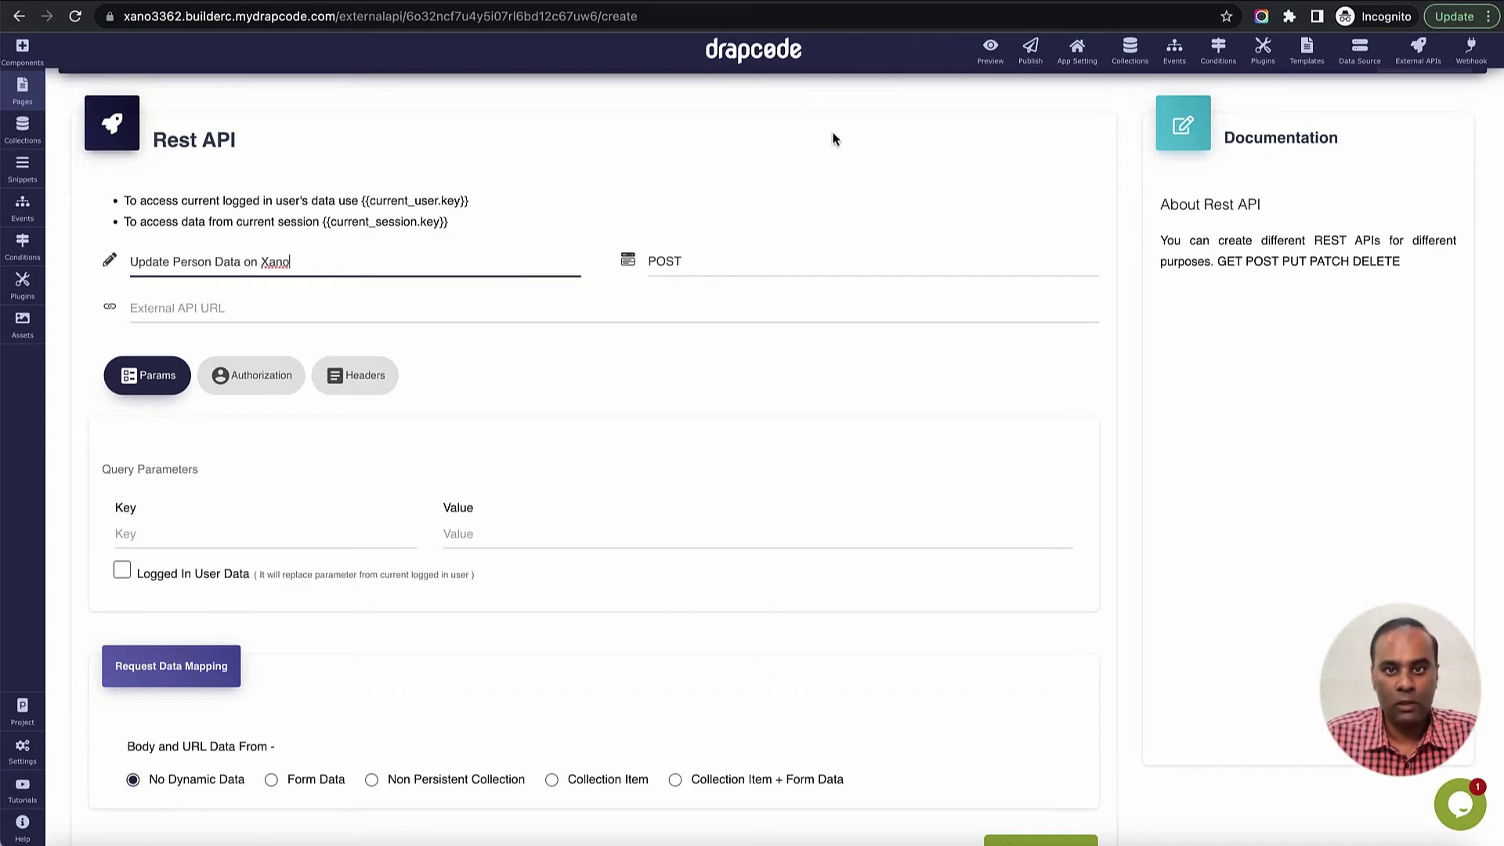
- Copy the Edit Person record endpoint URL from Xano into the external API URL, with the ID placeholder written as {{person_id}}
{"action": "key", "text": "super+Tab"}
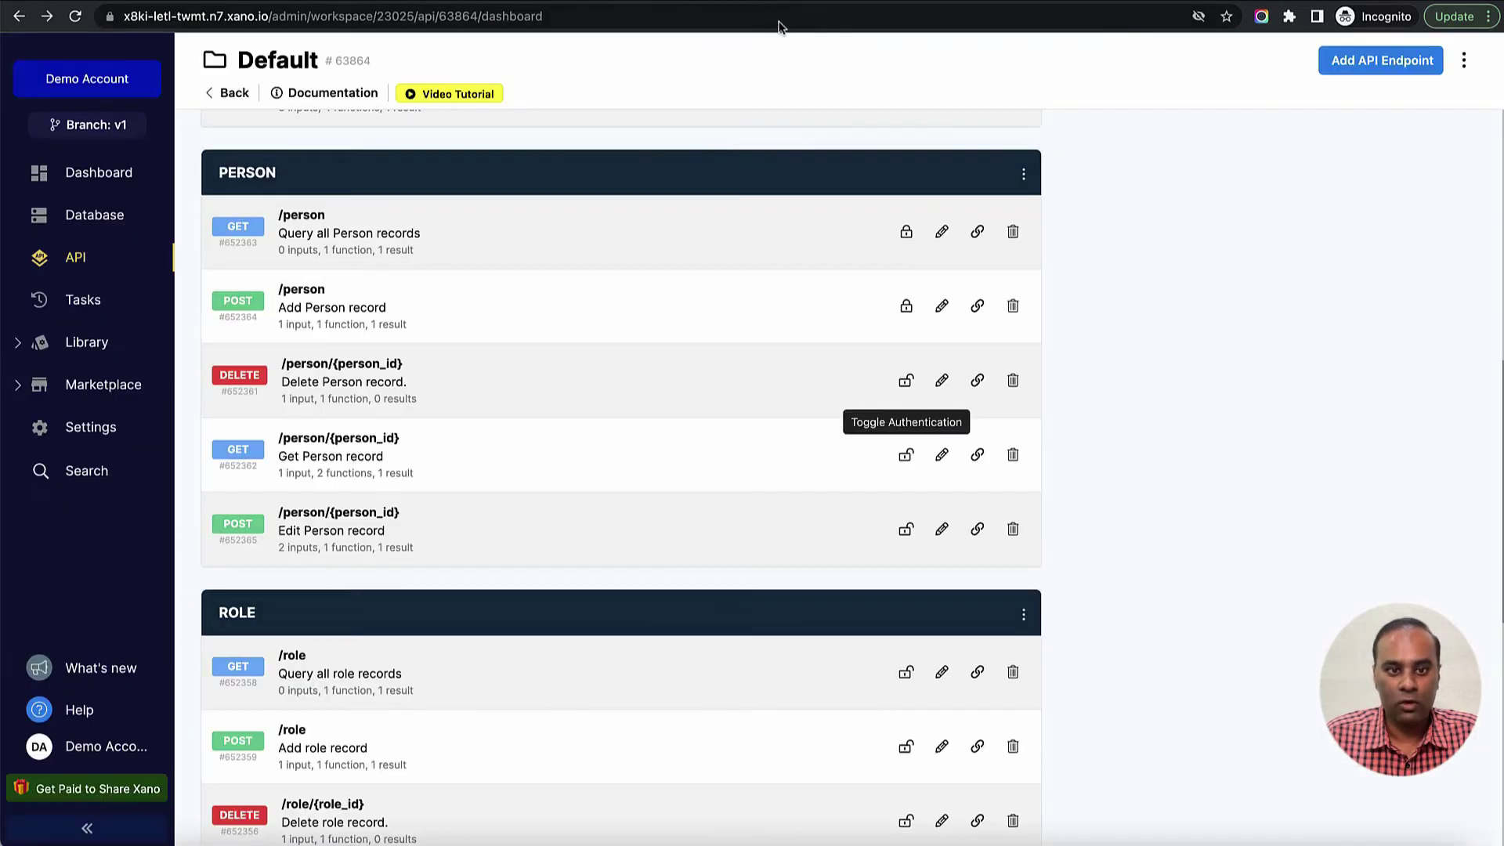
{"action": "scroll", "coordinate": [674, 279], "scroll_direction": "up", "scroll_amount": 1}
{"action": "scroll", "coordinate": [639, 333], "scroll_direction": "down", "scroll_amount": 1}
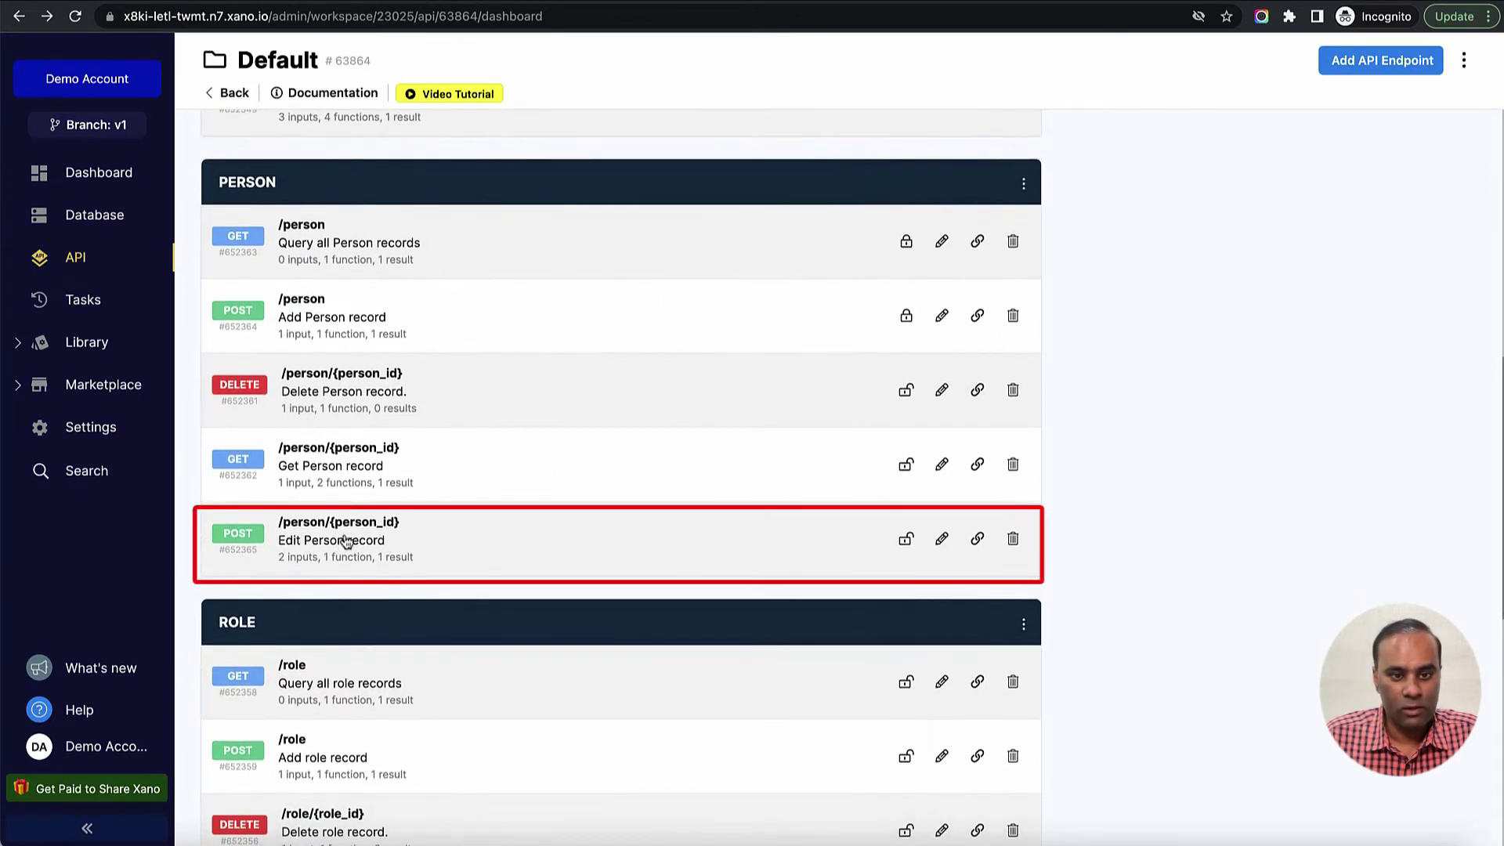
{"action": "left_click", "coordinate": [979, 540]}
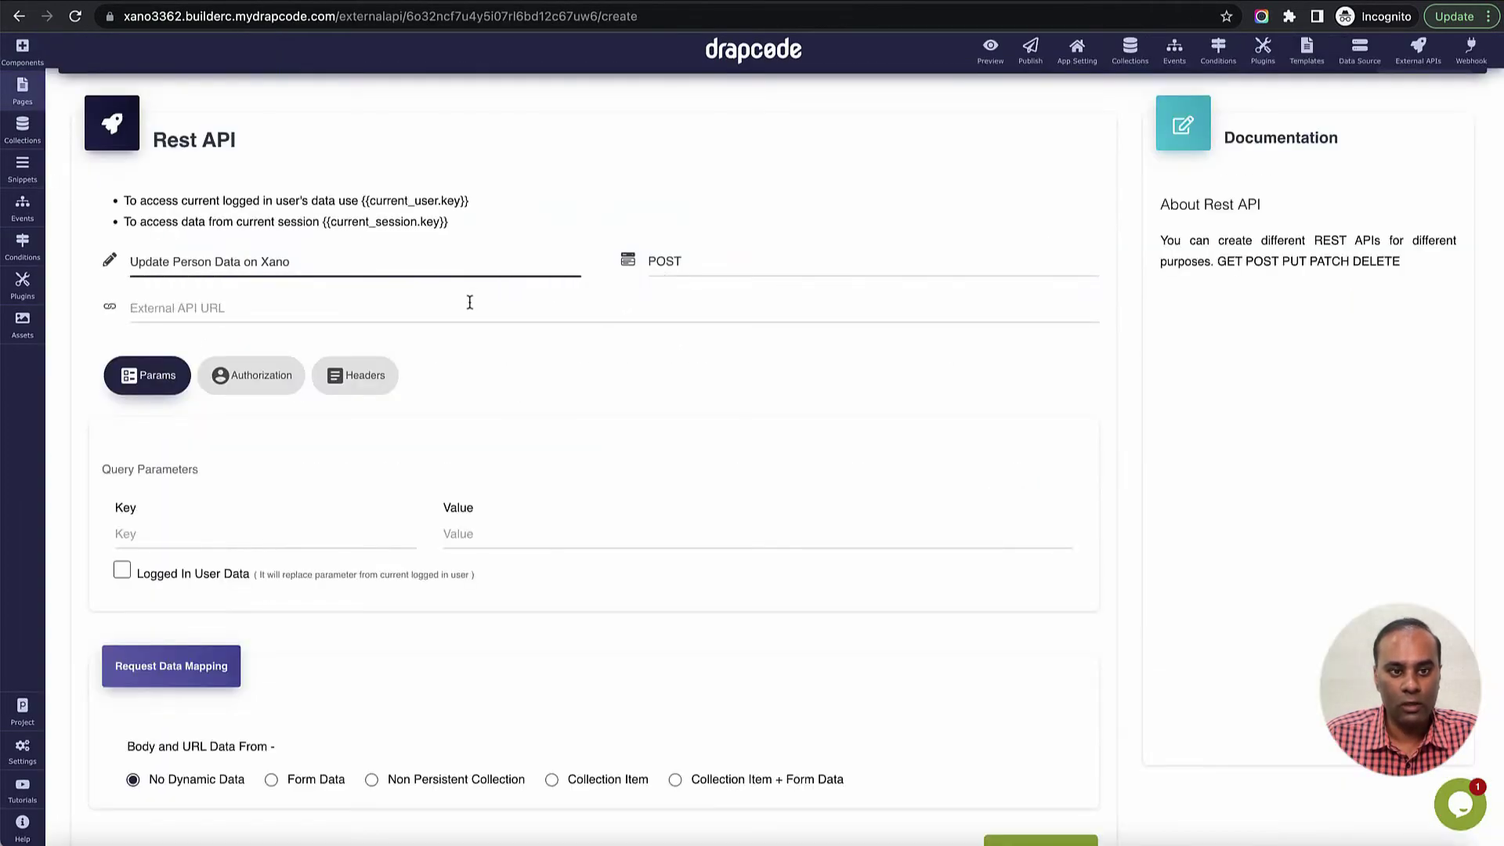
{"action": "left_click", "coordinate": [467, 308]}
{"action": "key", "text": "ctrl+v"}
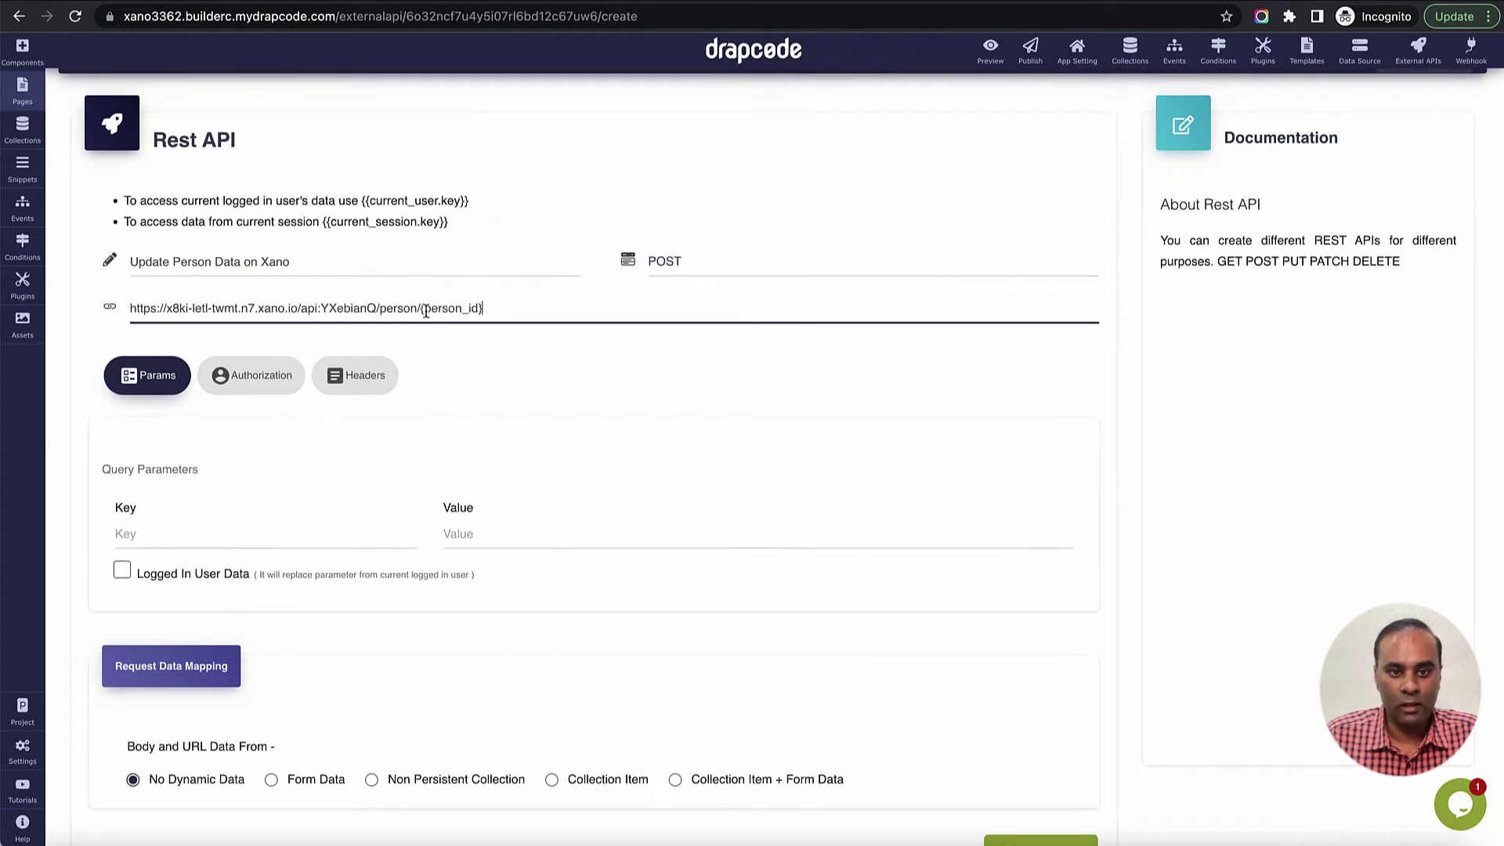
{"action": "left_click_drag", "start_coordinate": [421, 310], "coordinate": [505, 310]}
{"action": "left_click", "coordinate": [507, 311]}
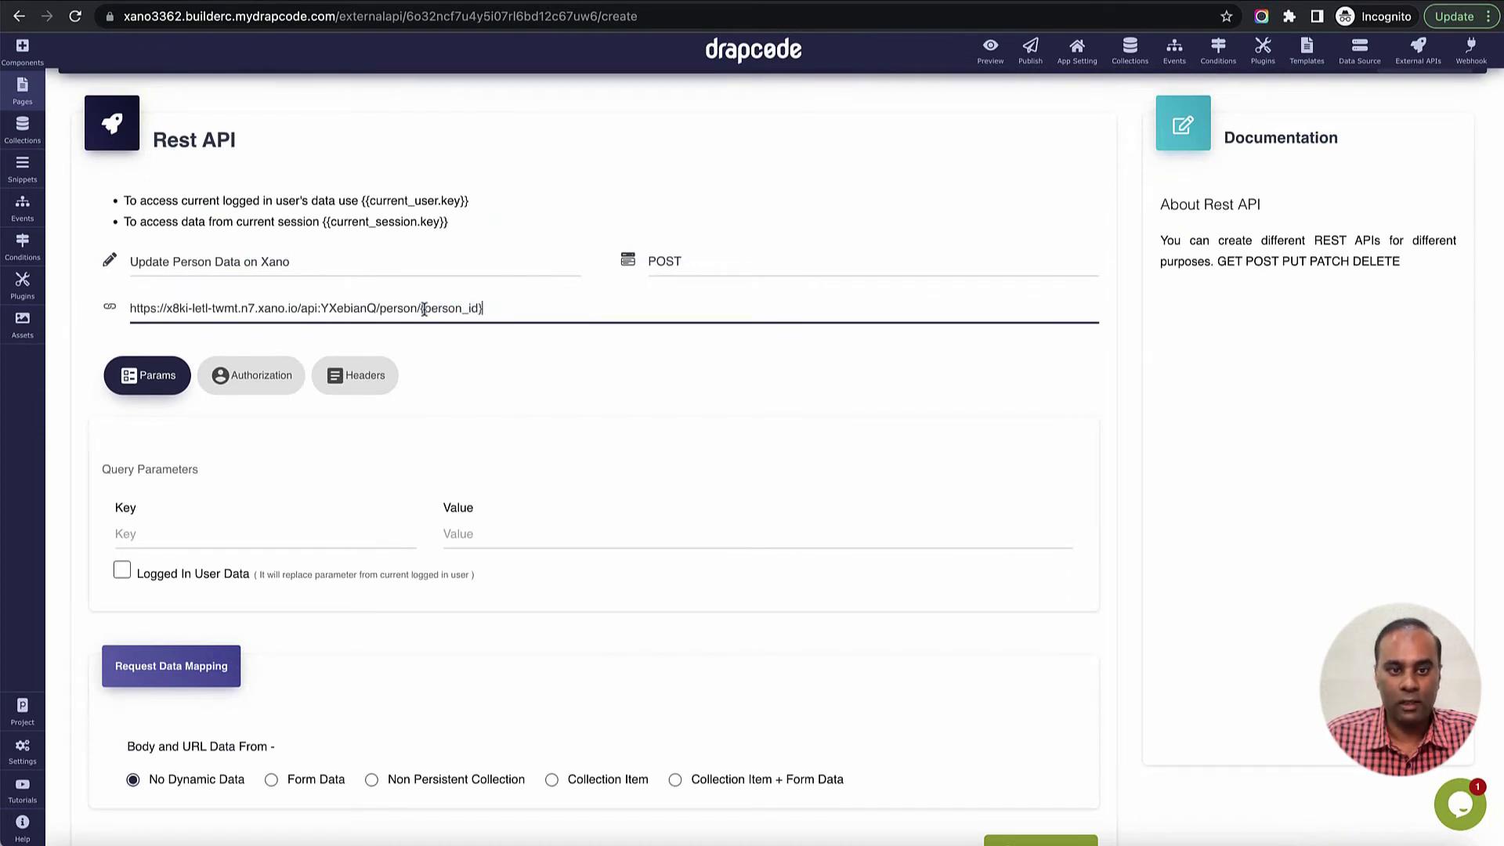
{"action": "type", "text": "{"}
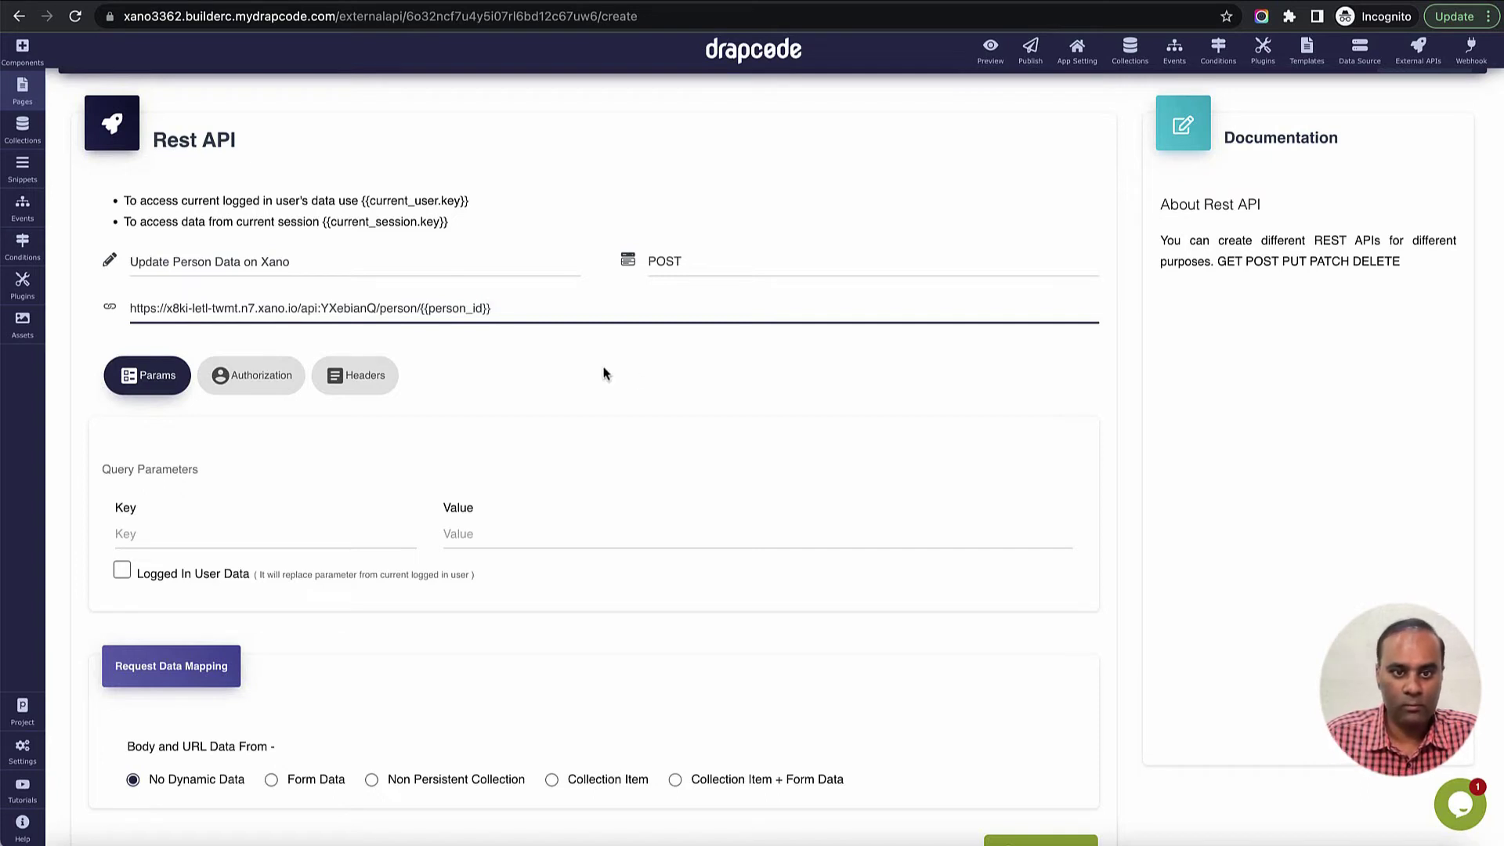
- Set the request's body and URL data source to Non Persistent Collection with the Person collection
{"action": "scroll", "coordinate": [557, 470], "scroll_direction": "down", "scroll_amount": 2}
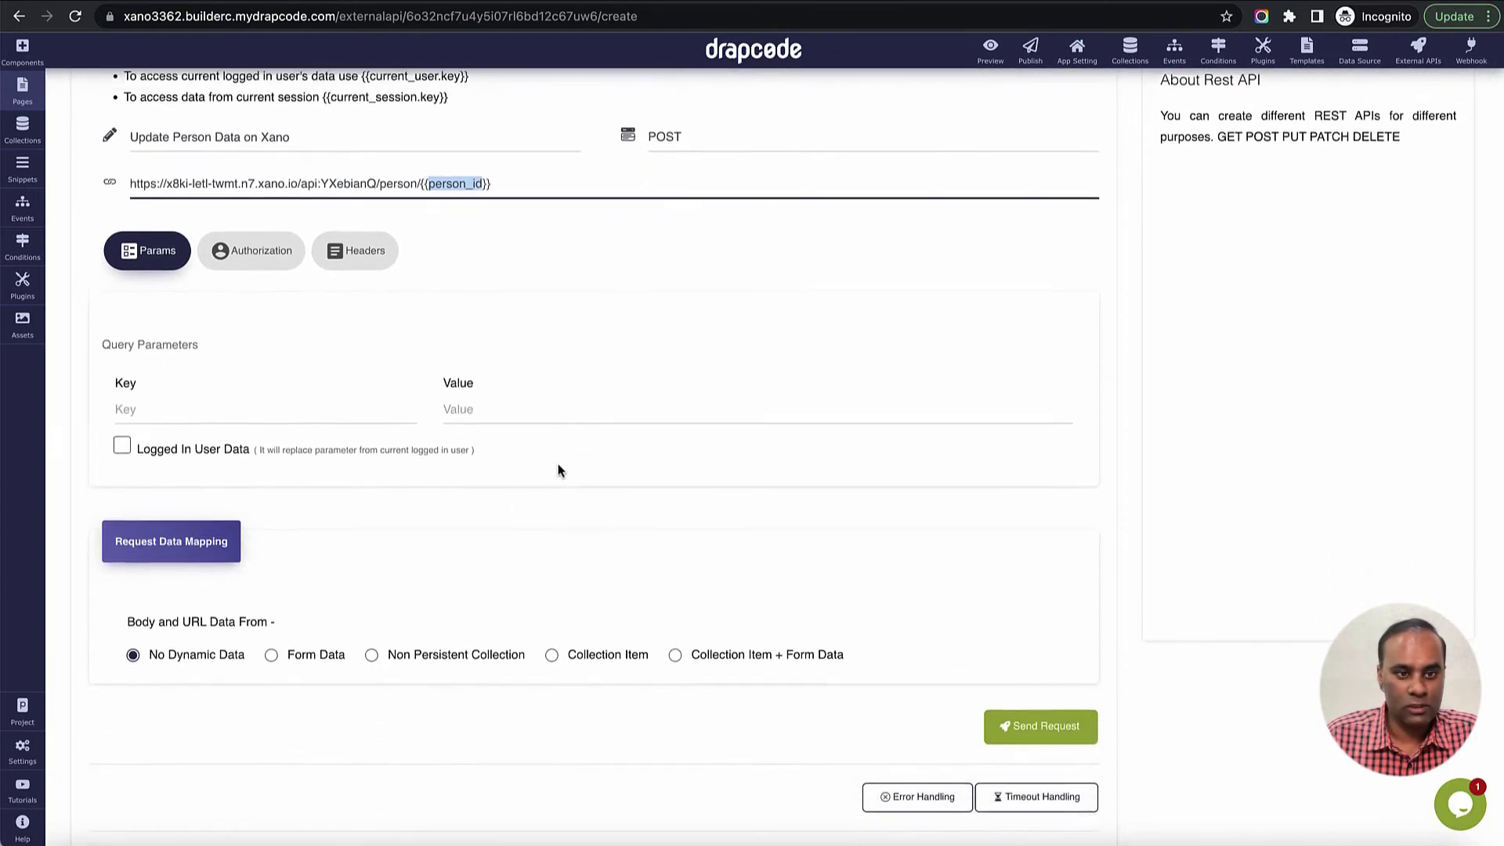
{"action": "left_click", "coordinate": [371, 643]}
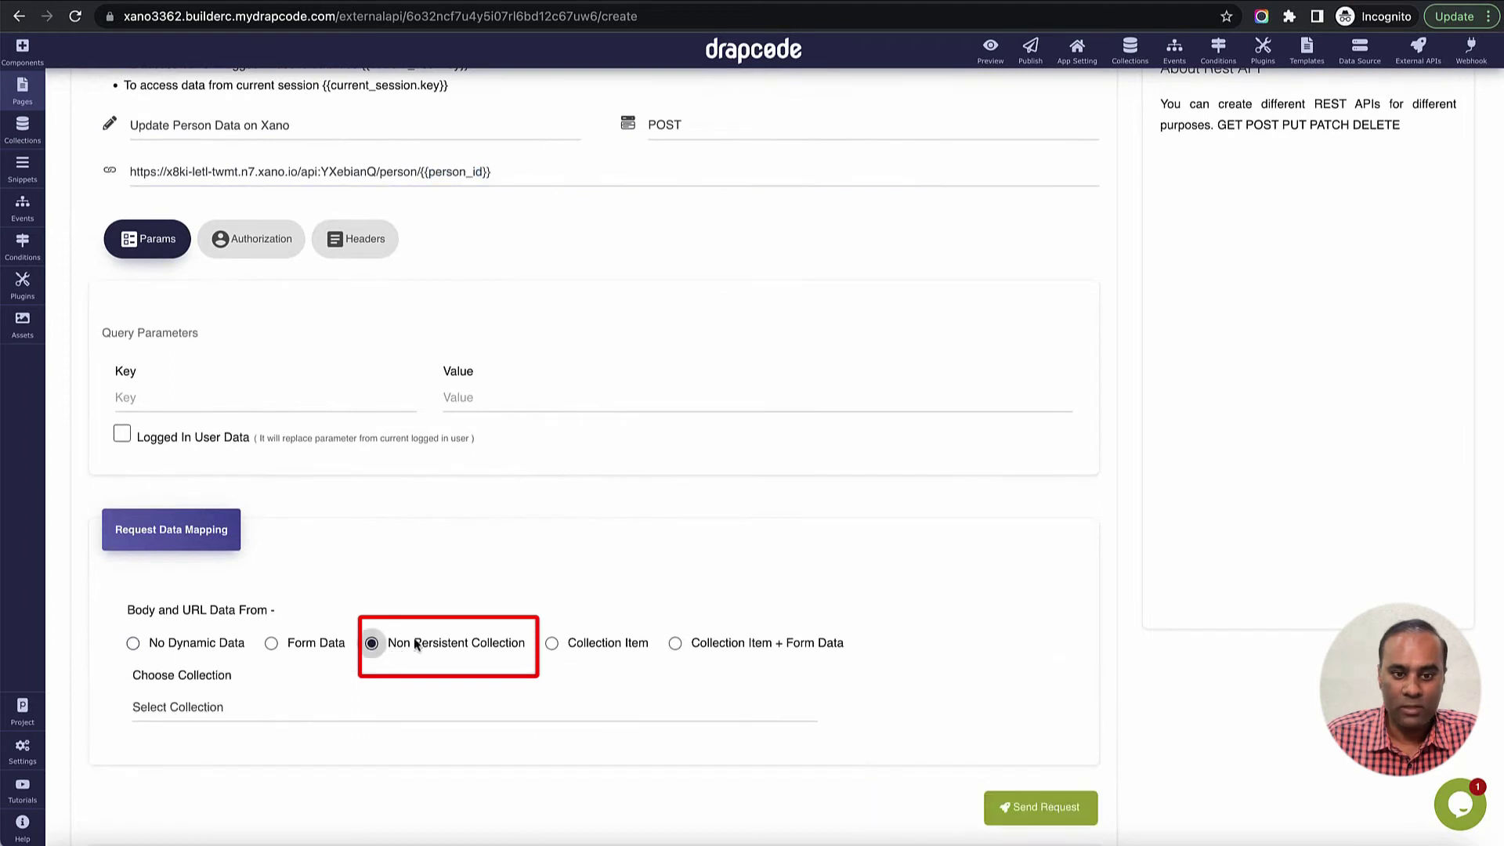
{"action": "scroll", "coordinate": [638, 568], "scroll_direction": "down", "scroll_amount": 4}
{"action": "left_click", "coordinate": [357, 414]}
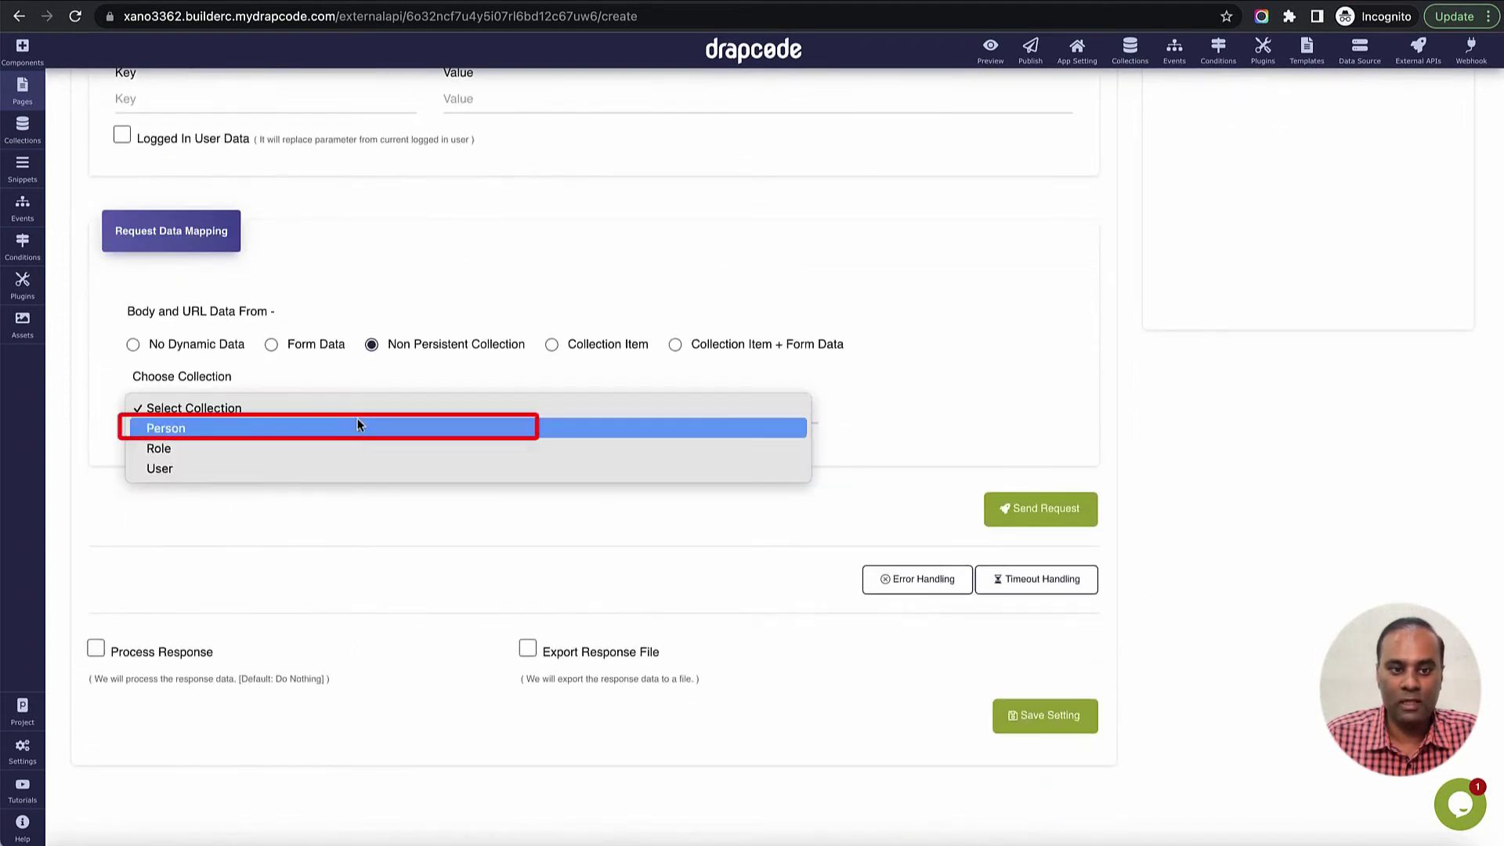
{"action": "left_click", "coordinate": [357, 429]}
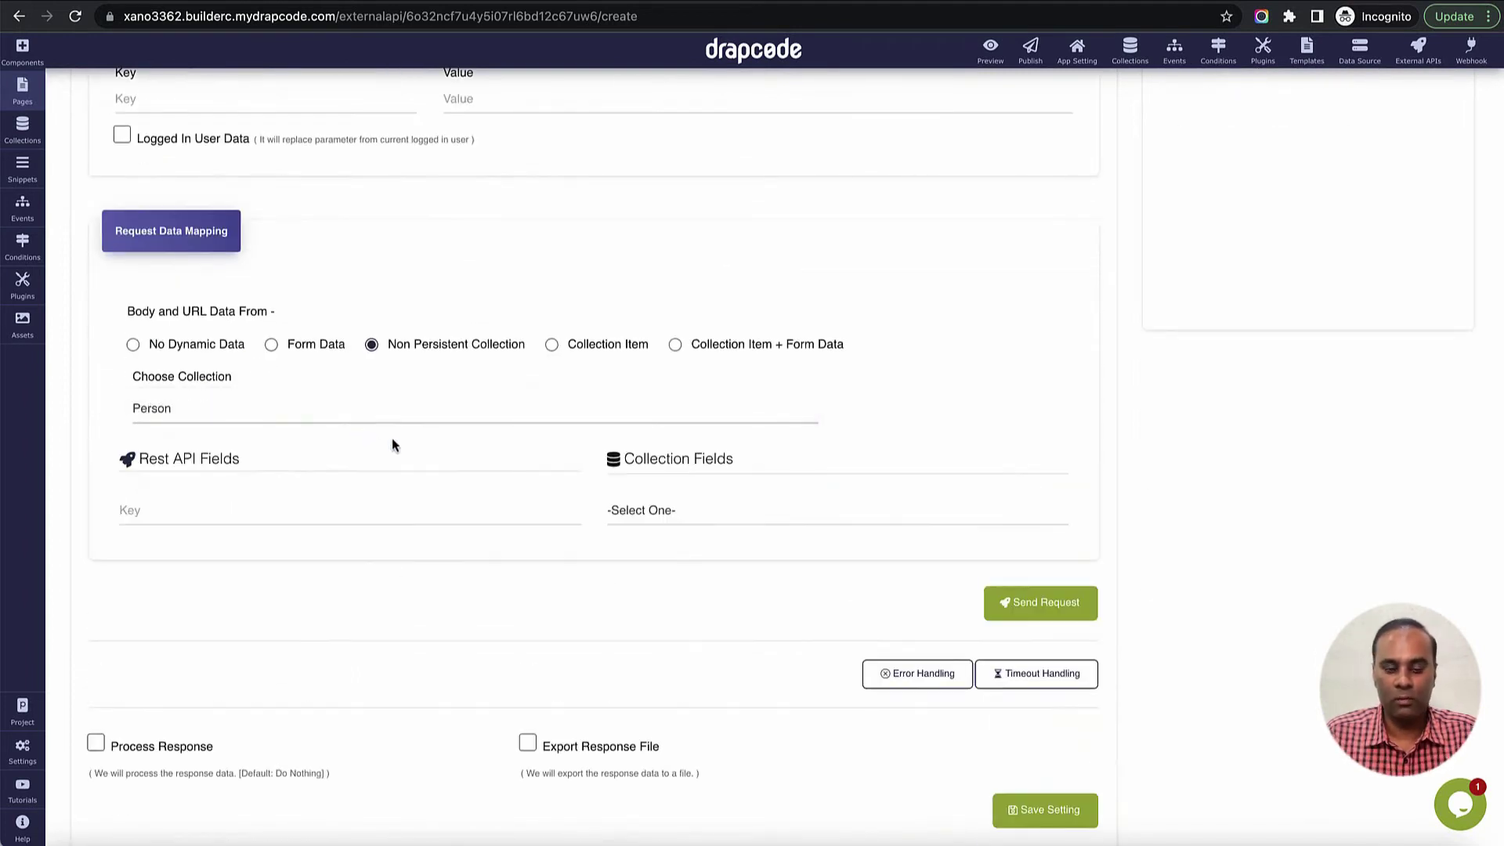
- Map the REST API field person_id to the collection's Id field
{"action": "left_click", "coordinate": [465, 517]}
{"action": "type", "text": "person_id"}
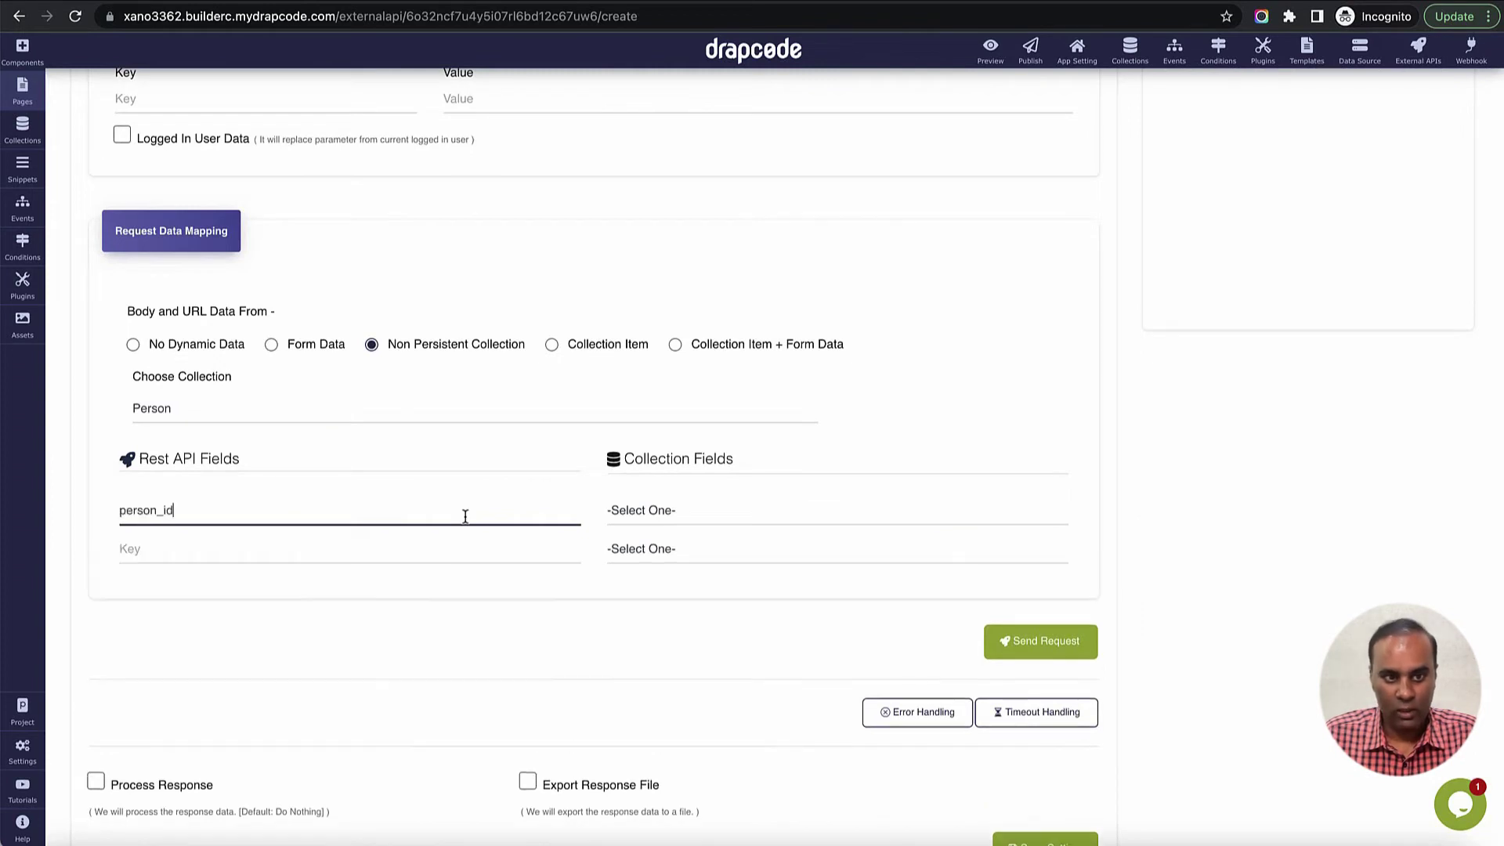
{"action": "left_click", "coordinate": [662, 511]}
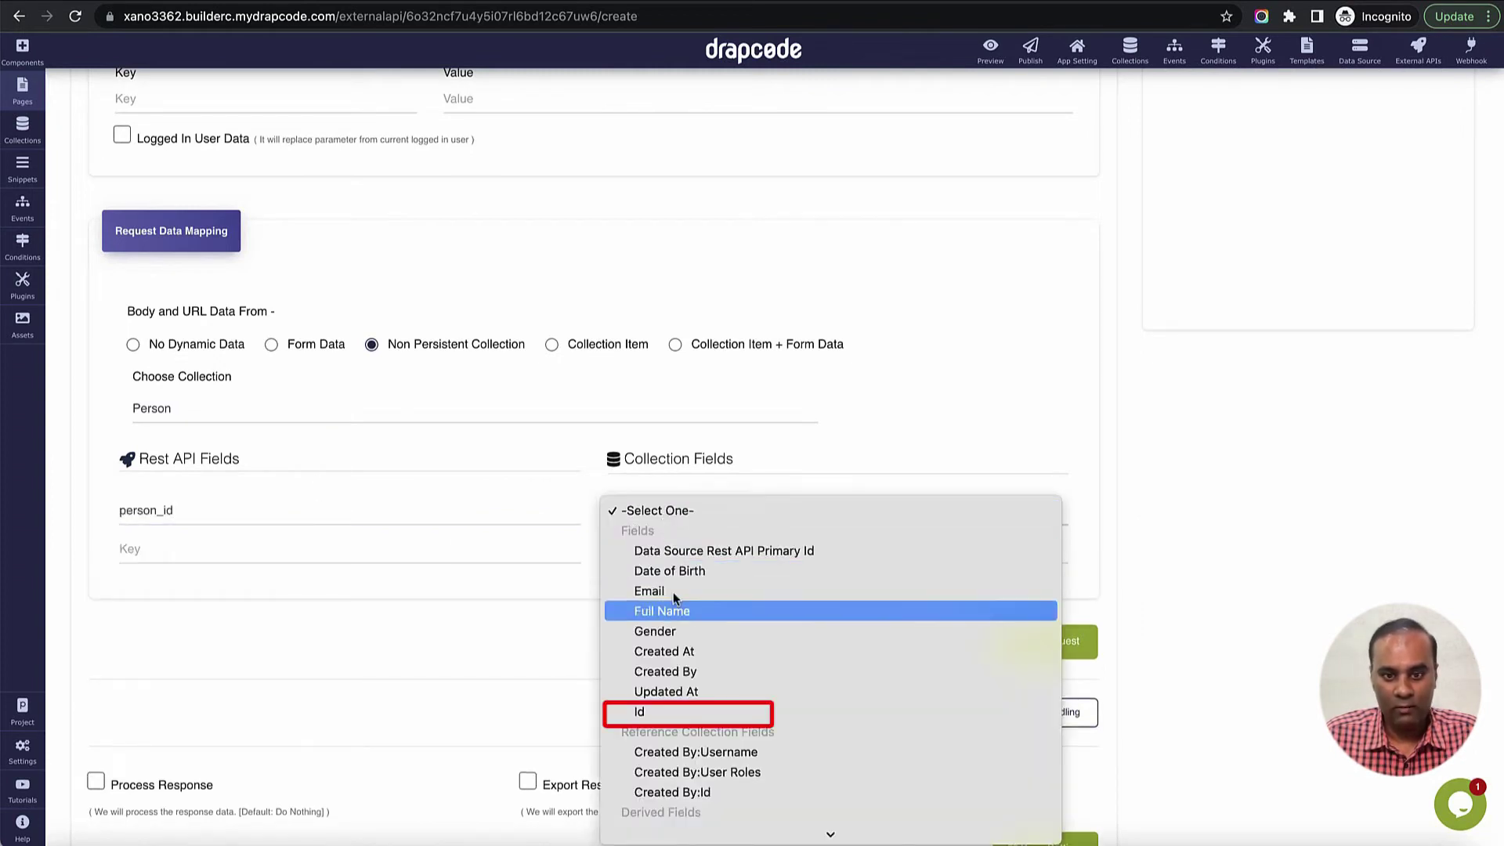
{"action": "left_click", "coordinate": [650, 711]}
- Review the path parameter and request body fields of the Edit Person record endpoint in Xano's API documentation
{"action": "scroll", "coordinate": [627, 627], "scroll_direction": "down", "scroll_amount": 2}
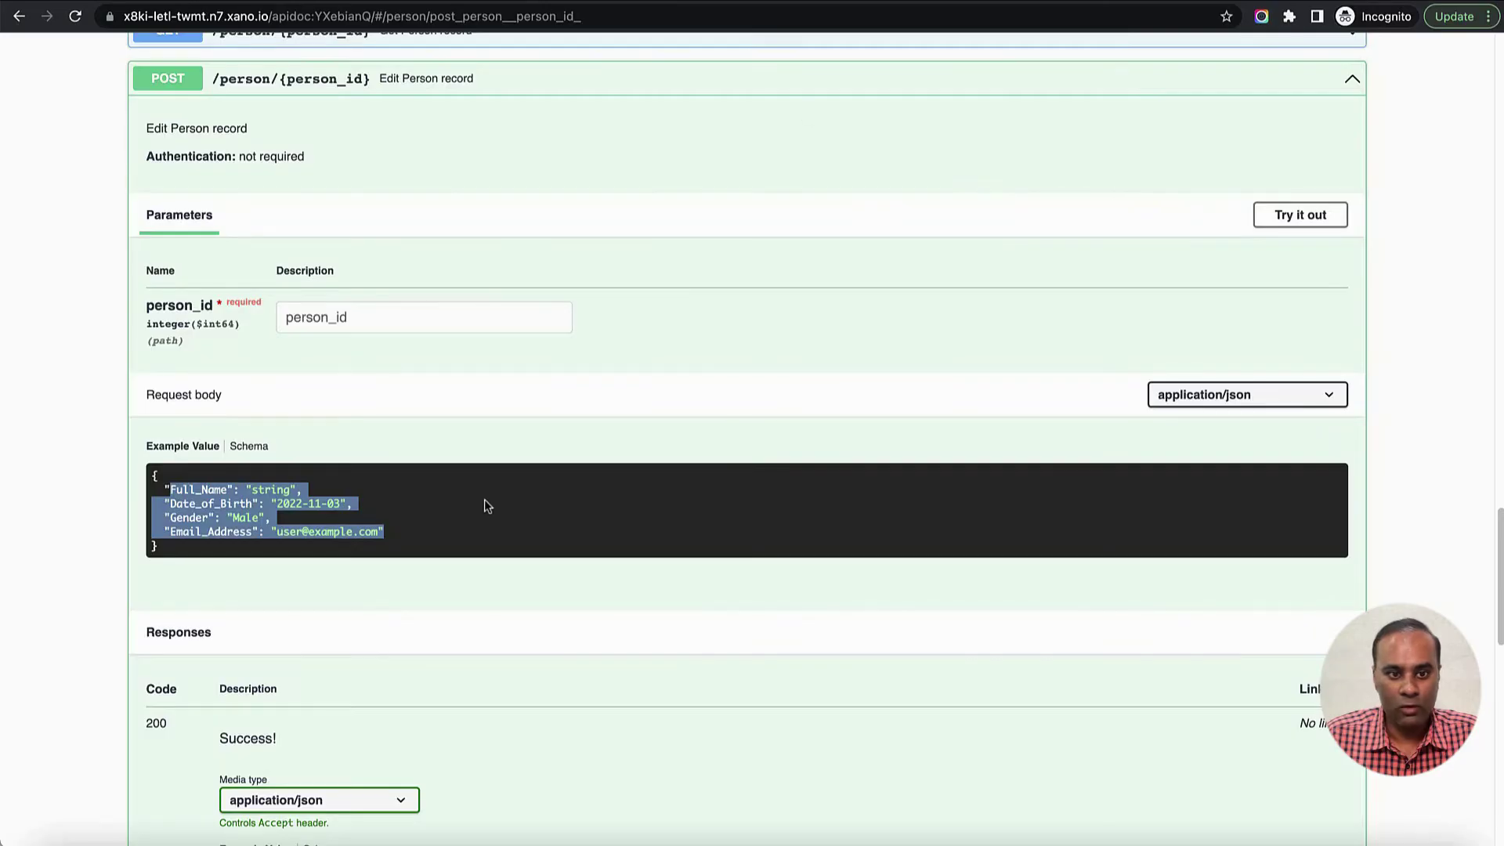
{"action": "left_click", "coordinate": [422, 510]}
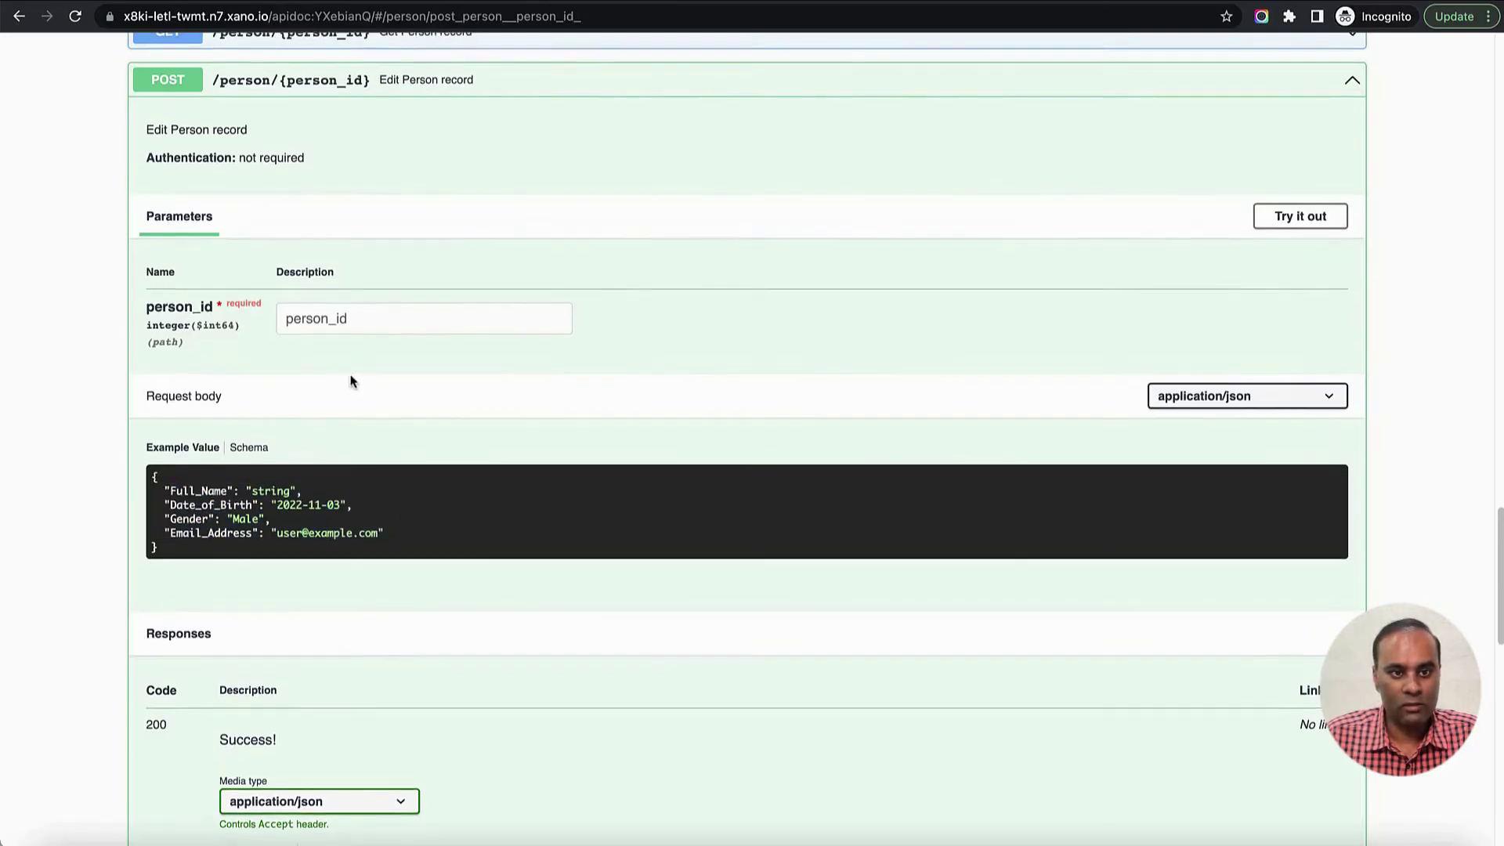
{"action": "scroll", "coordinate": [342, 353], "scroll_direction": "up", "scroll_amount": 1}
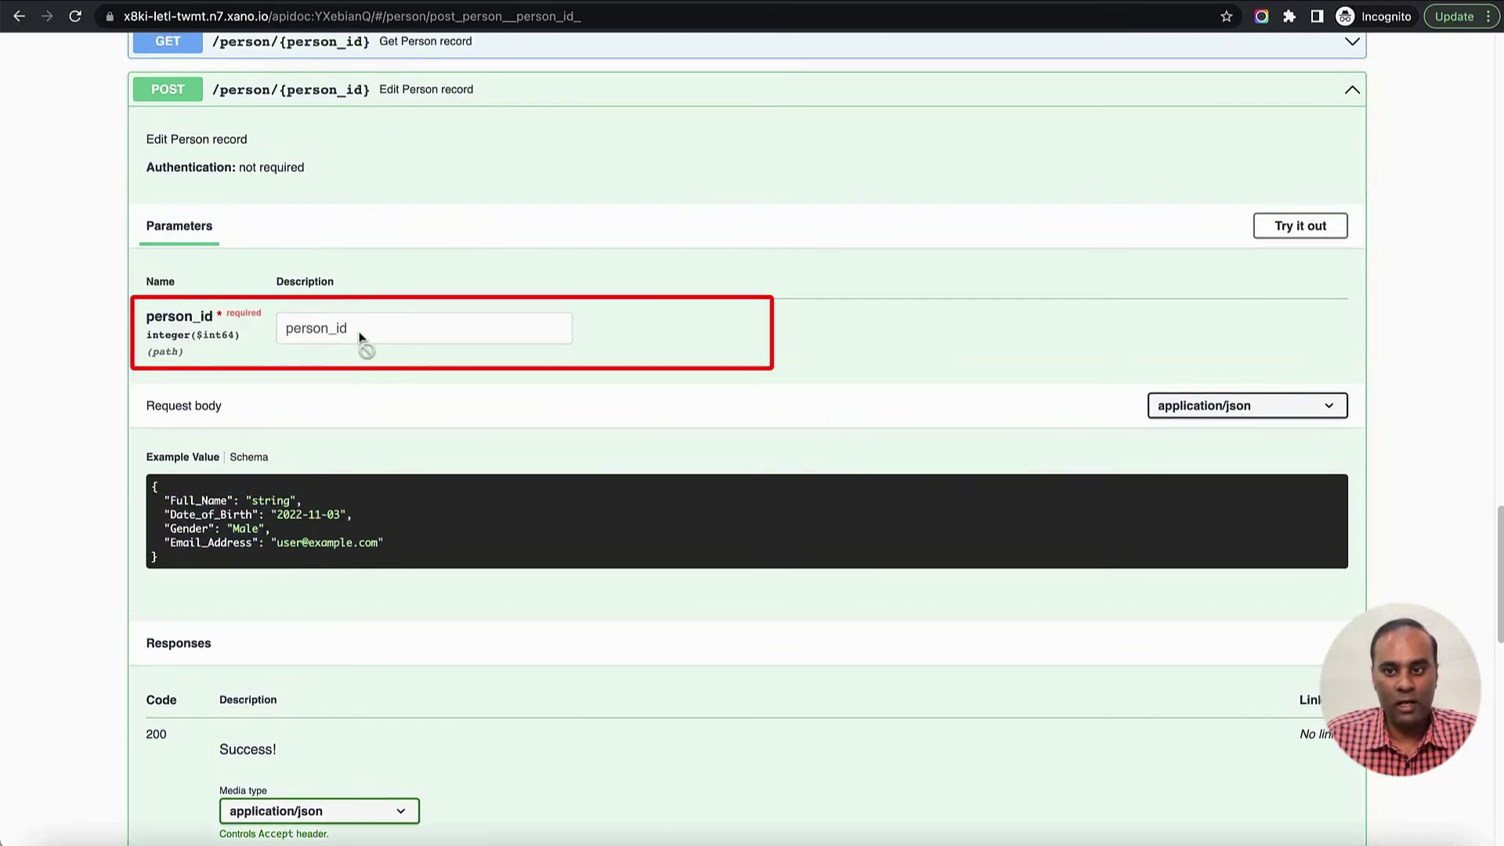
- Copy the Full_Name key from the Xano request body and map it to the collection's Full Name field
{"action": "double_click", "coordinate": [216, 501]}
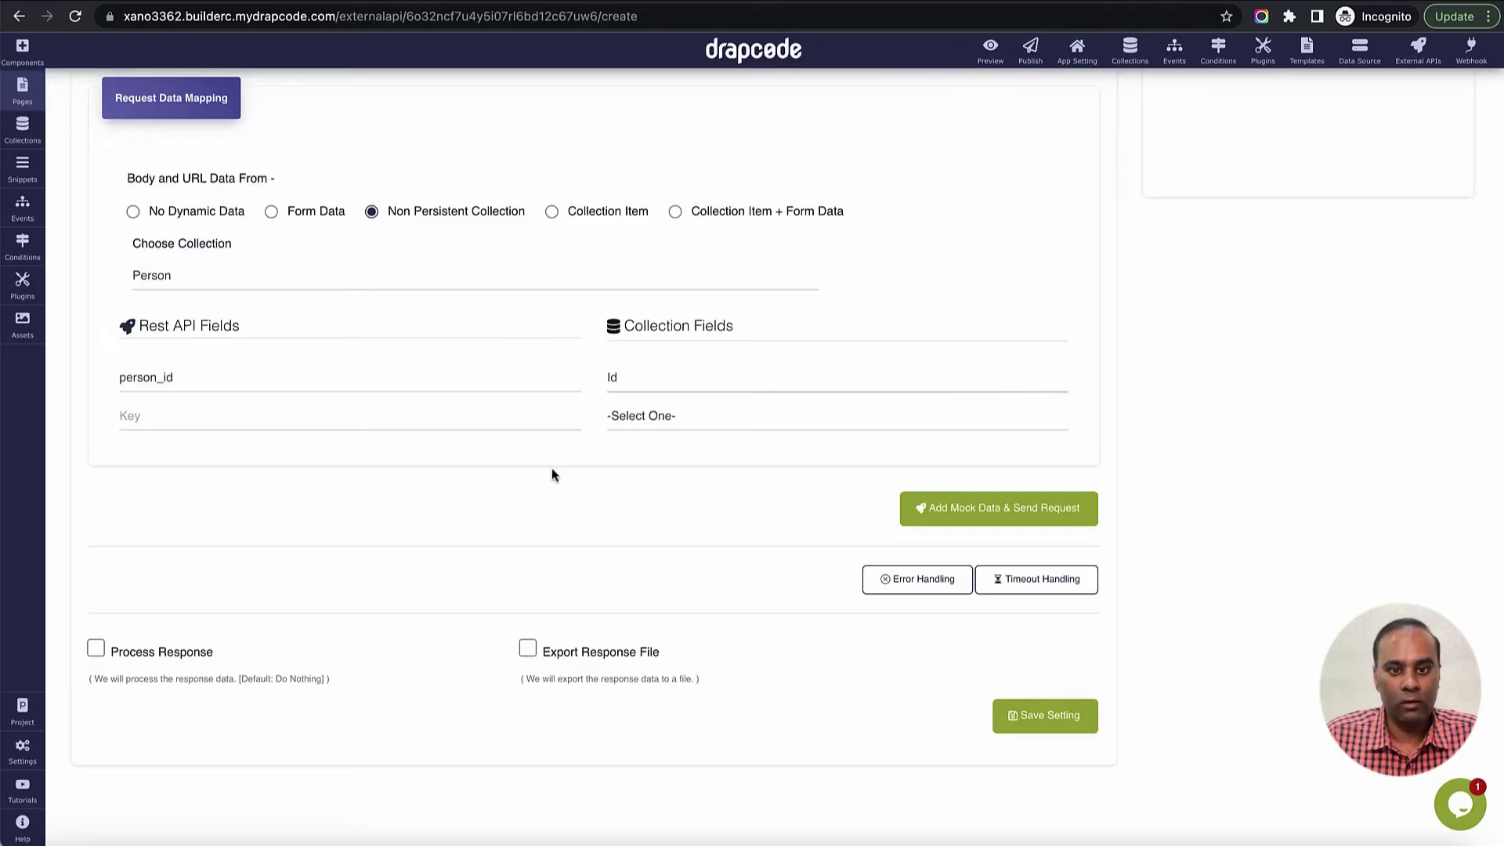
{"action": "left_click", "coordinate": [450, 416]}
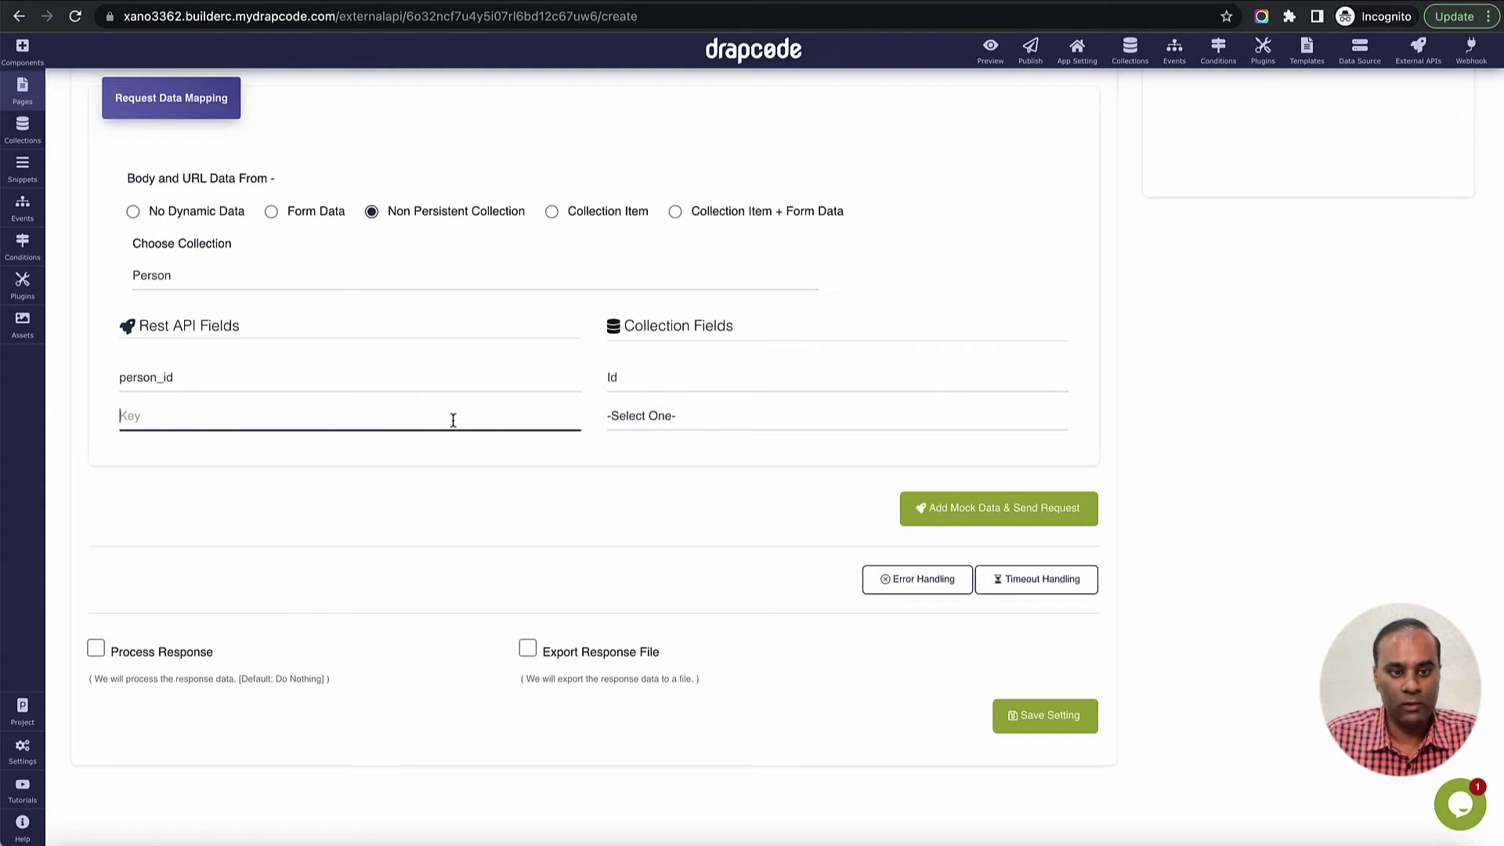
{"action": "key", "text": "super+v"}
{"action": "left_click", "coordinate": [694, 419]}
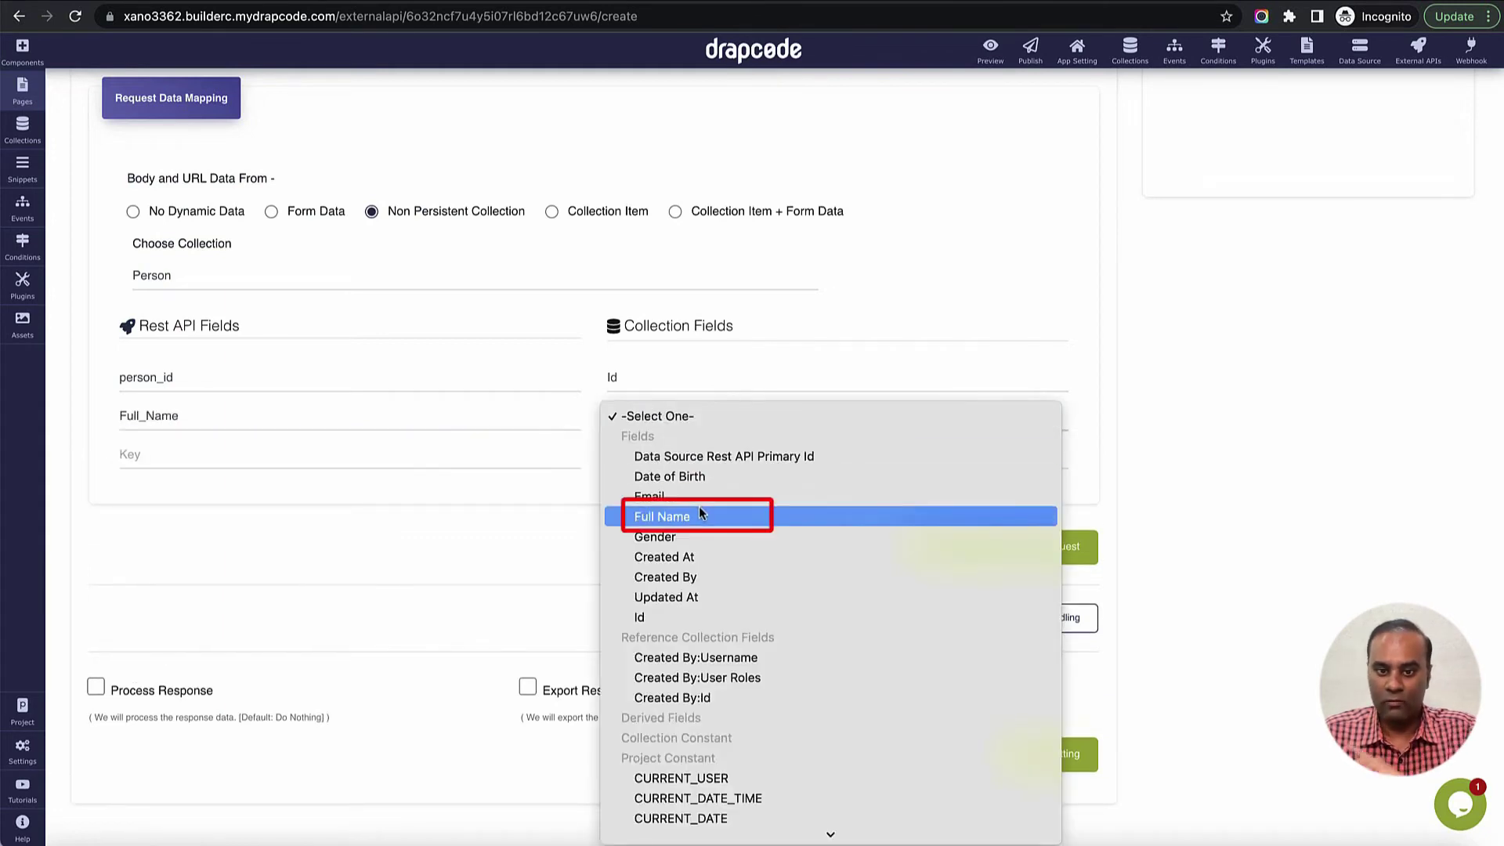
{"action": "left_click", "coordinate": [699, 516]}
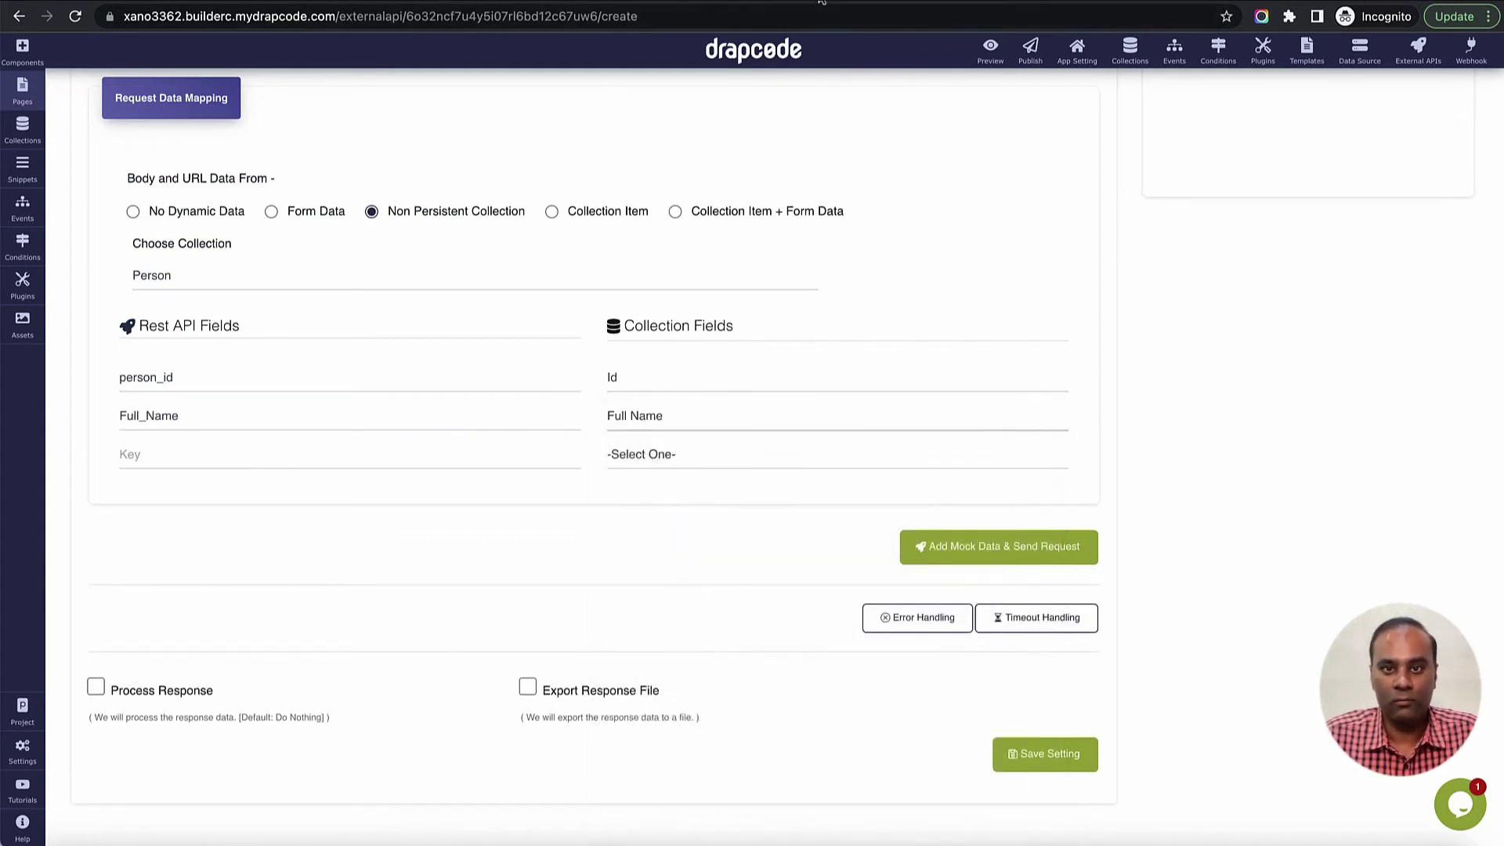
- Copy the Date_of_Birth key from the Xano request body and map it to the collection's Date of Birth field
{"action": "left_click", "coordinate": [821, 2]}
{"action": "double_click", "coordinate": [209, 515]}
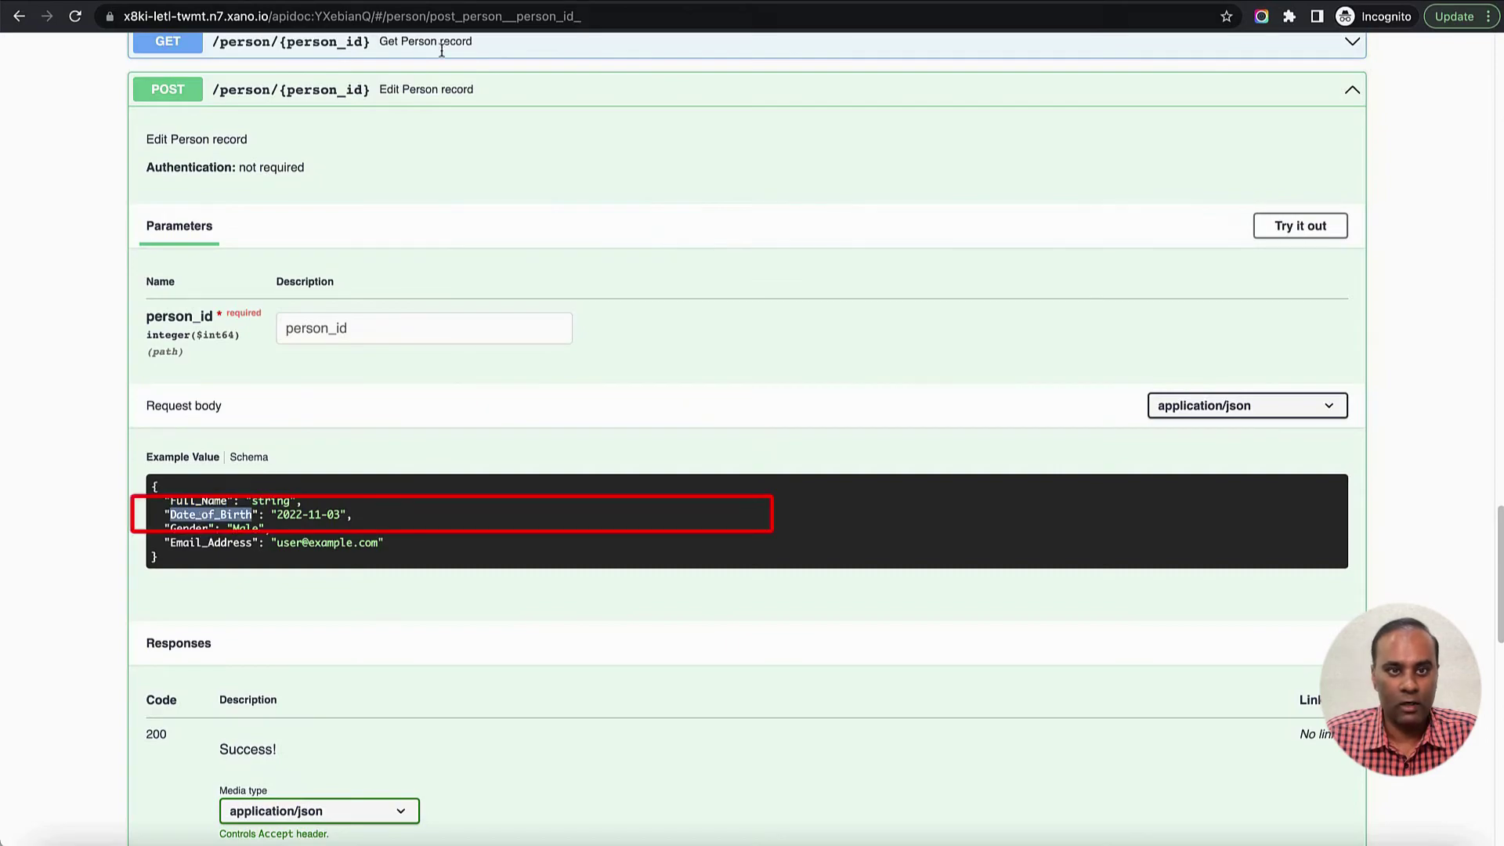
{"action": "left_click", "coordinate": [451, 9]}
{"action": "left_click", "coordinate": [269, 463]}
{"action": "key", "text": "super+v"}
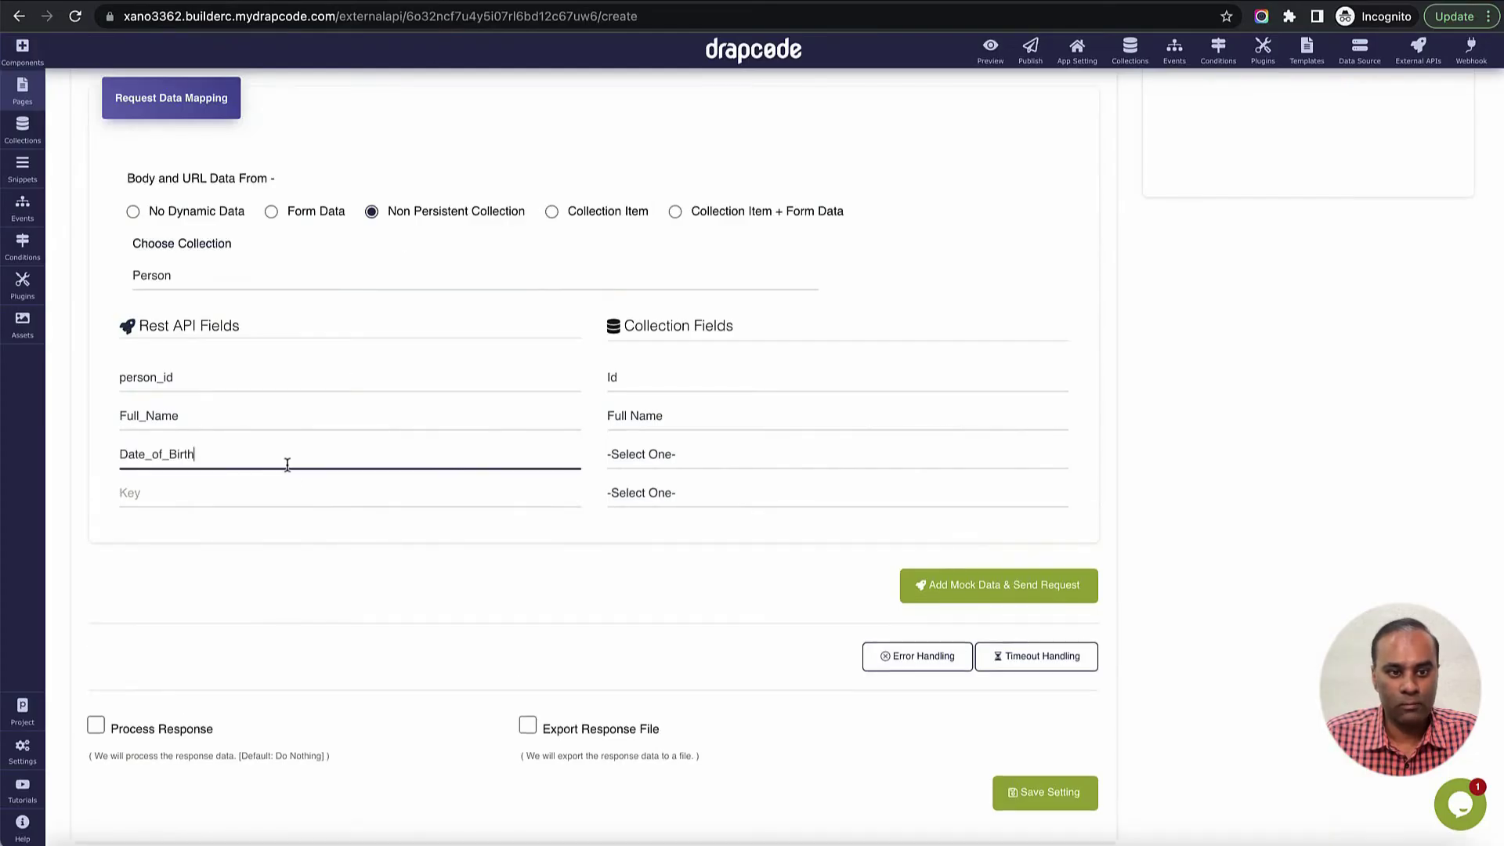
{"action": "left_click", "coordinate": [669, 453]}
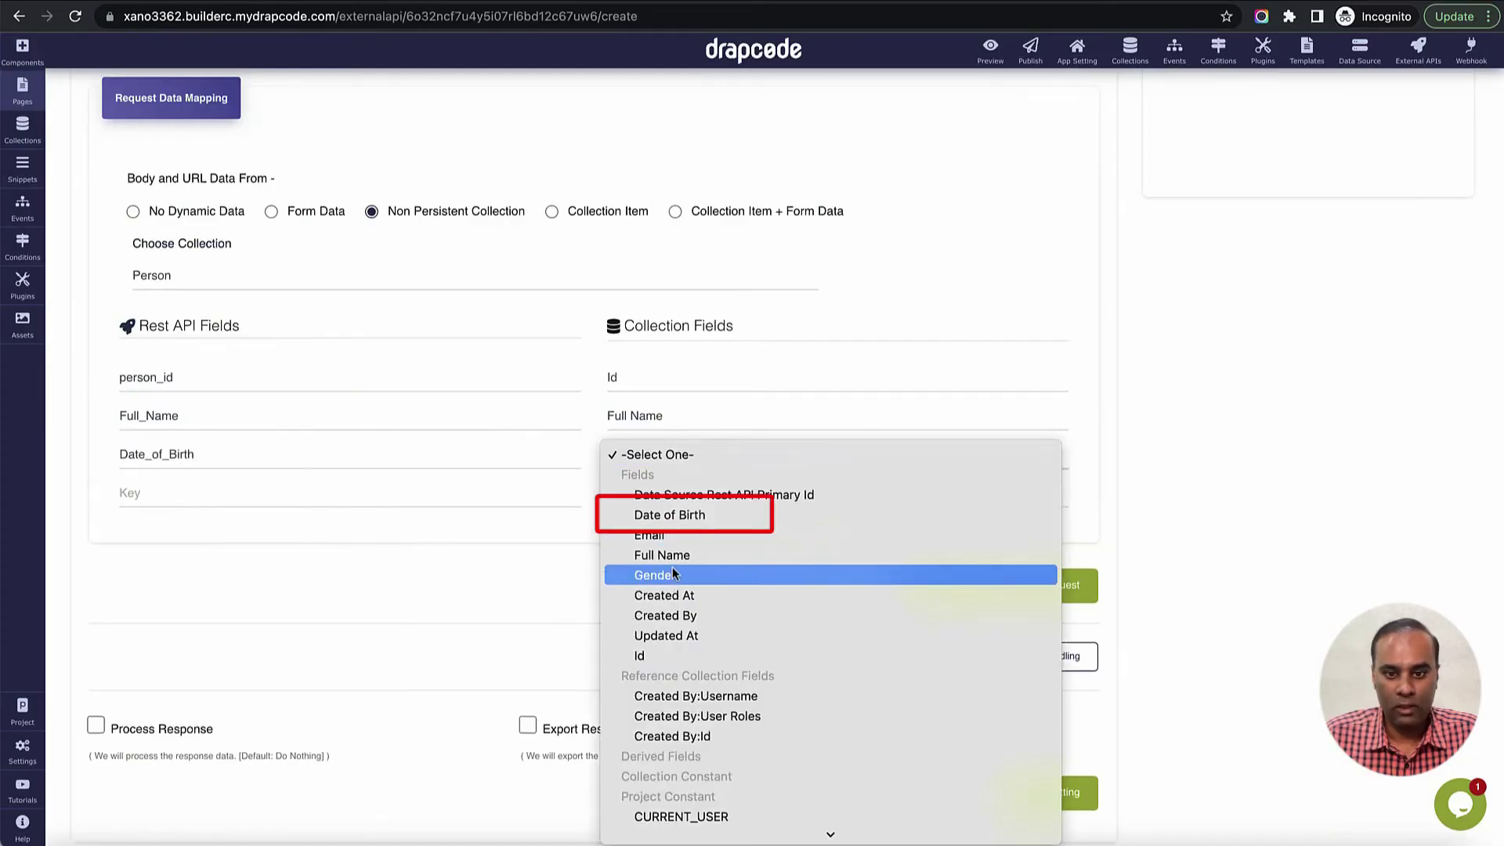
{"action": "left_click", "coordinate": [673, 524]}
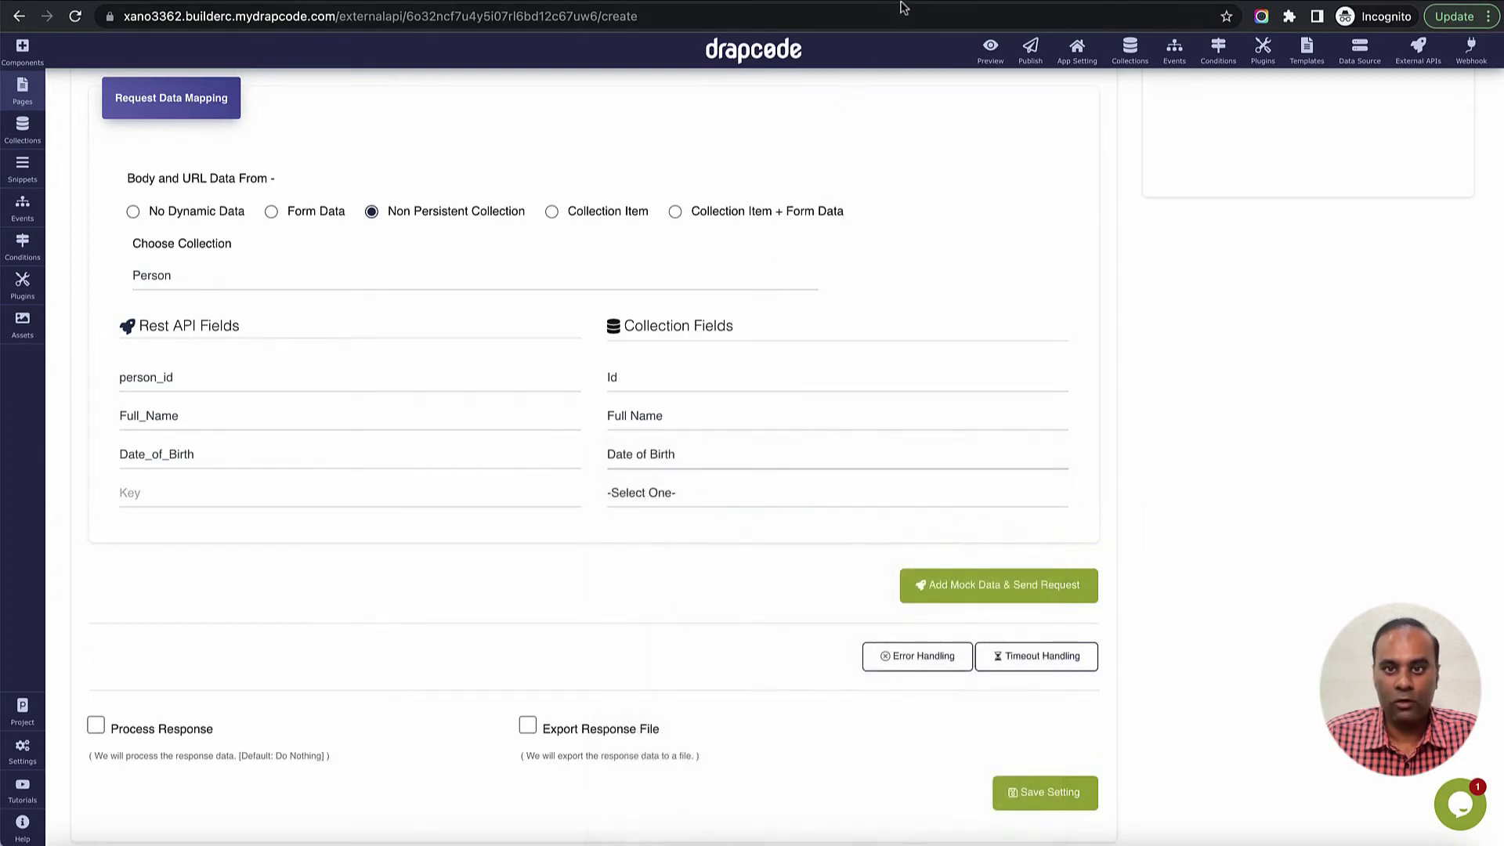
- Add the Gender key from the Xano request body and map it to the collection's Gender field
{"action": "left_click", "coordinate": [902, 6]}
{"action": "double_click", "coordinate": [189, 529]}
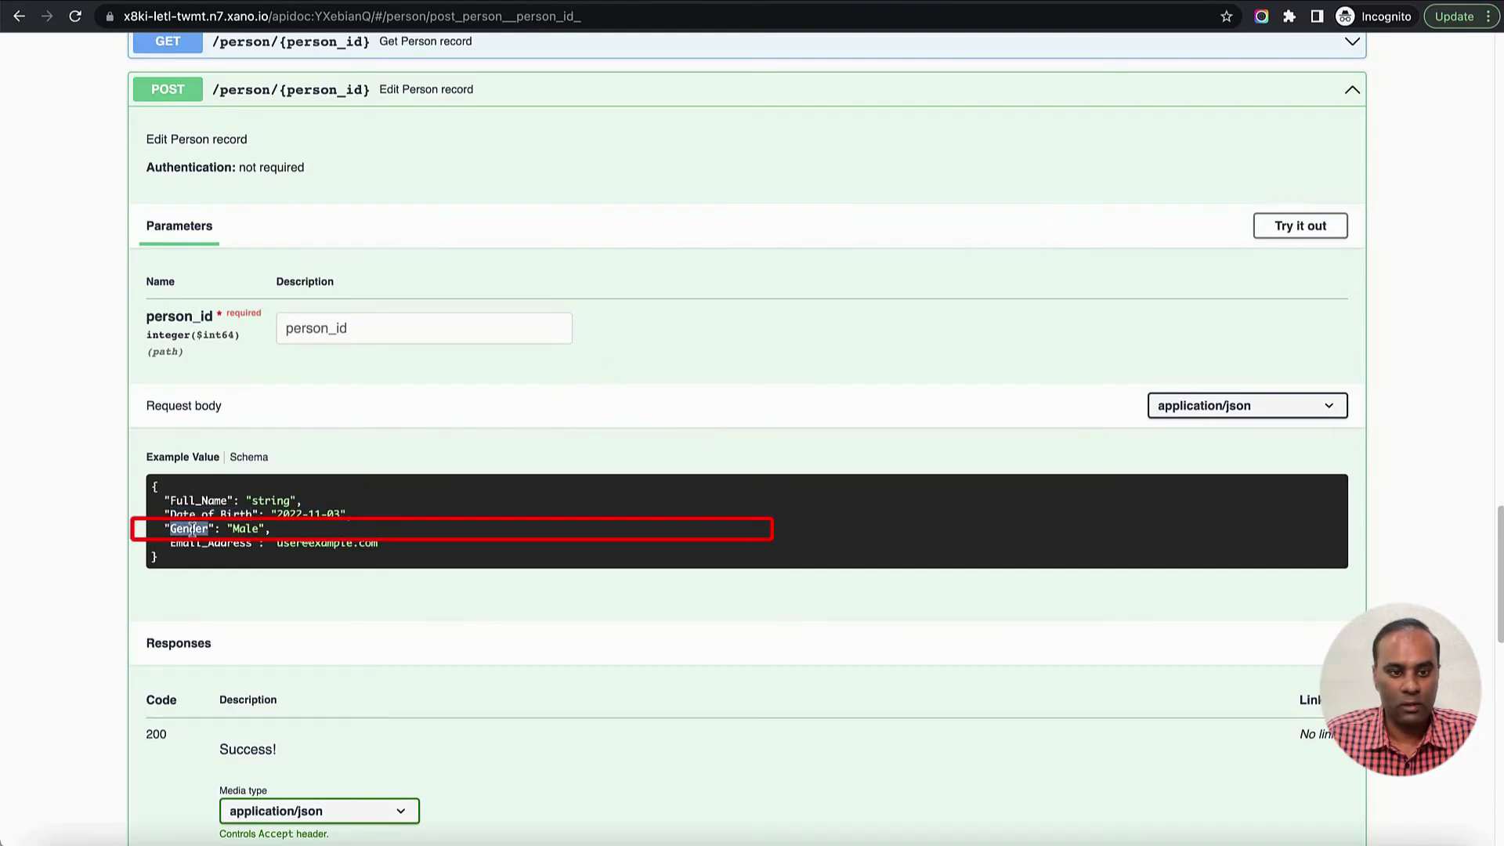
{"action": "left_click", "coordinate": [465, 4]}
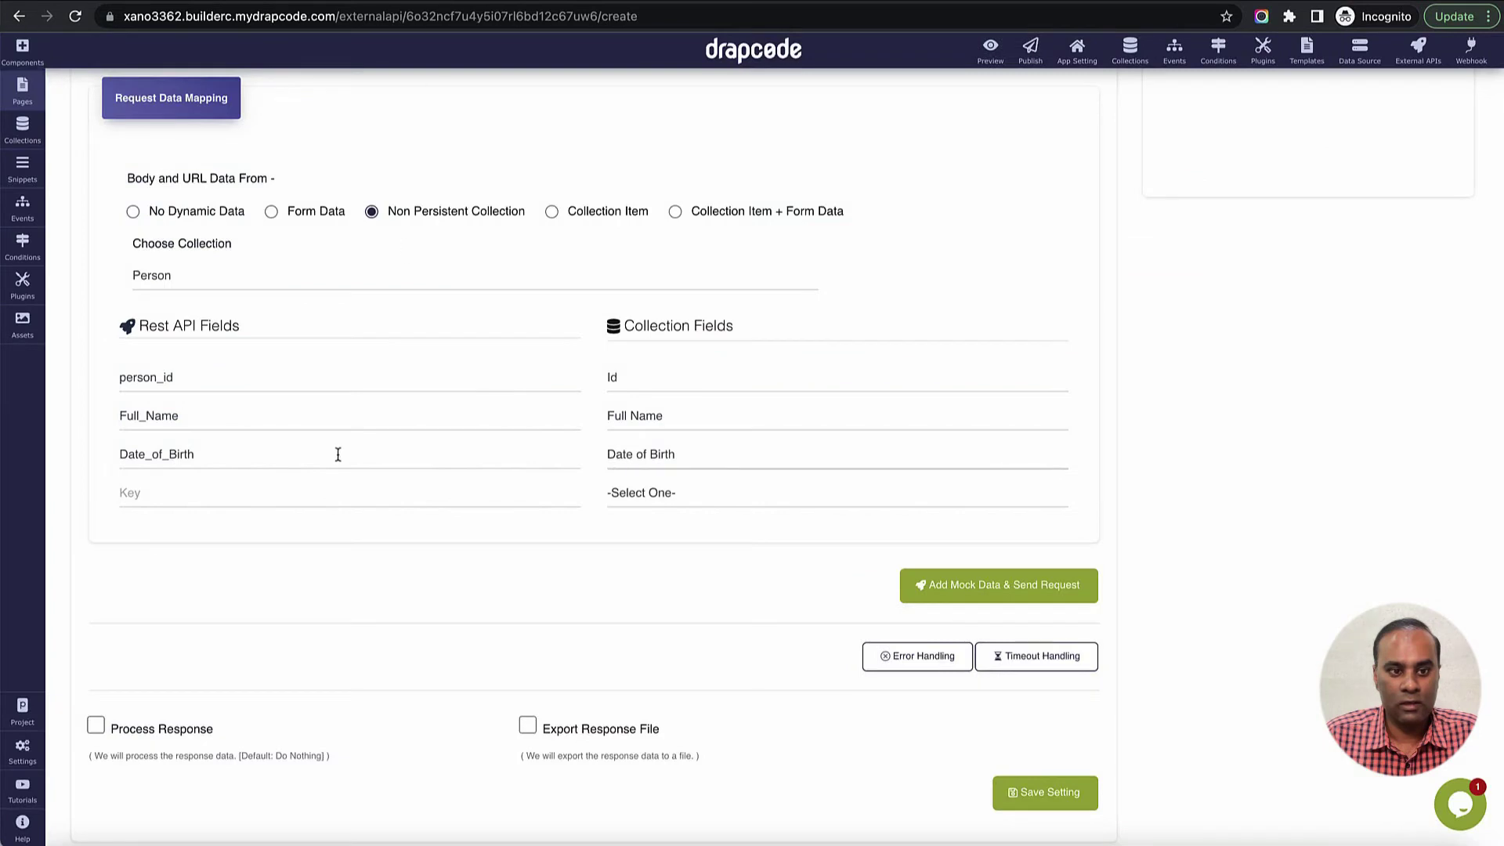
{"action": "left_click", "coordinate": [321, 495]}
{"action": "type", "text": "Gender"}
{"action": "left_click", "coordinate": [656, 499]}
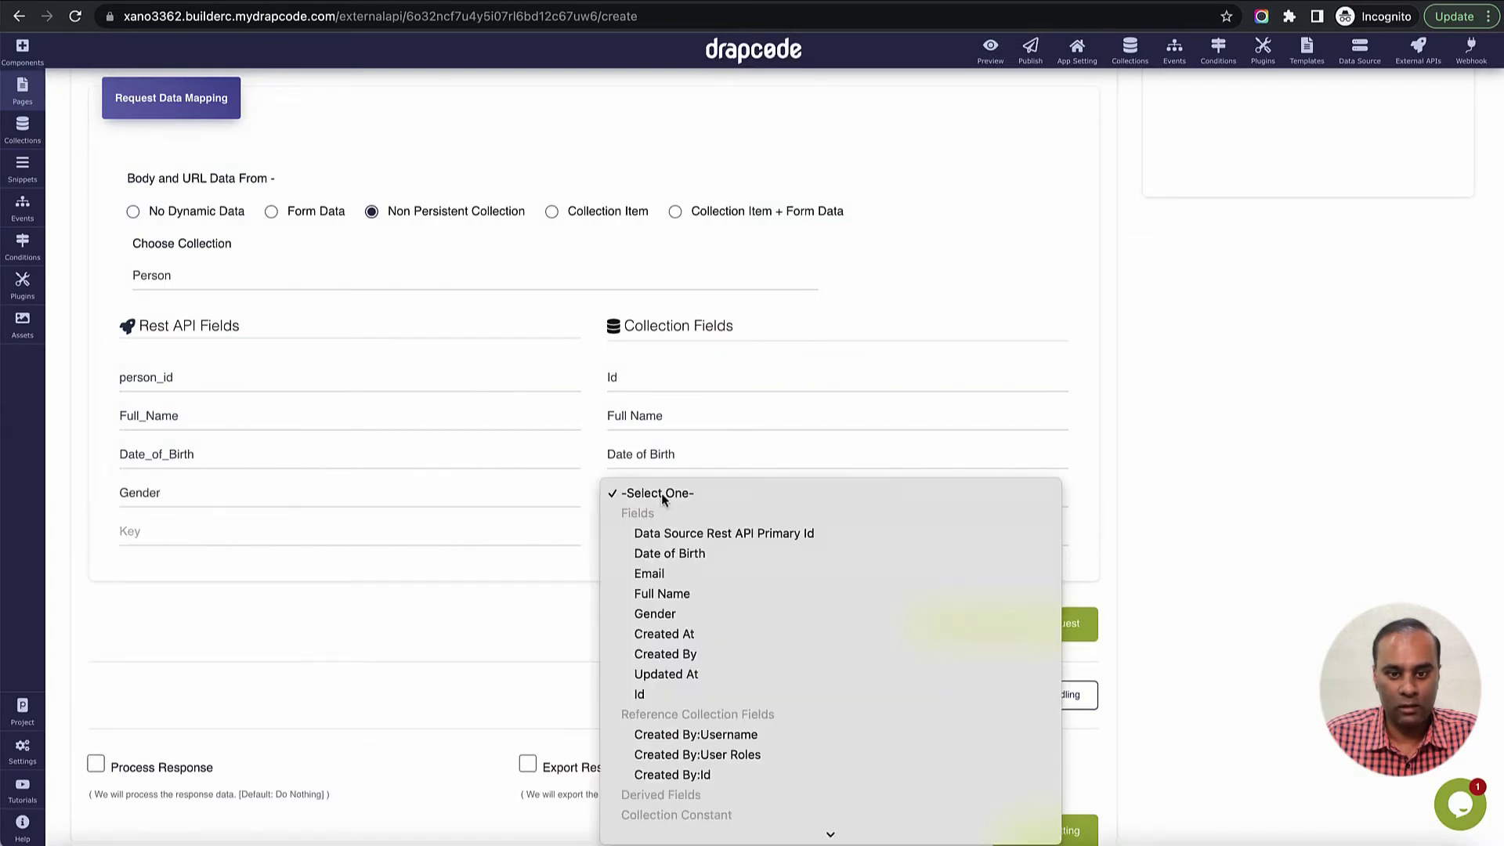
{"action": "left_click", "coordinate": [650, 611]}
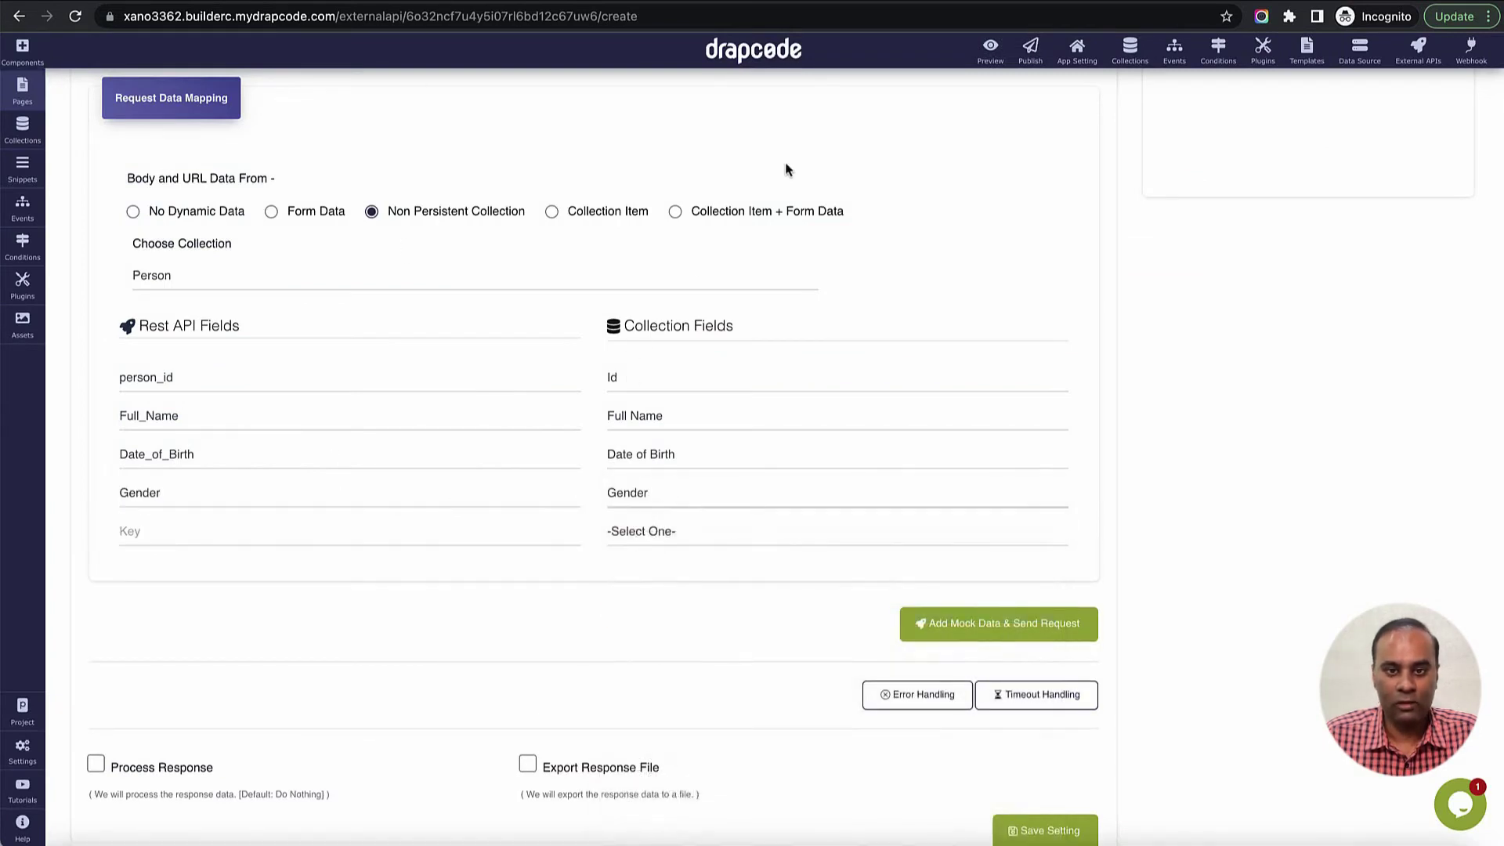
- Copy the Email_Address key from the Xano request body and map it to the collection's Email field
{"action": "left_click", "coordinate": [876, 4]}
{"action": "double_click", "coordinate": [202, 545]}
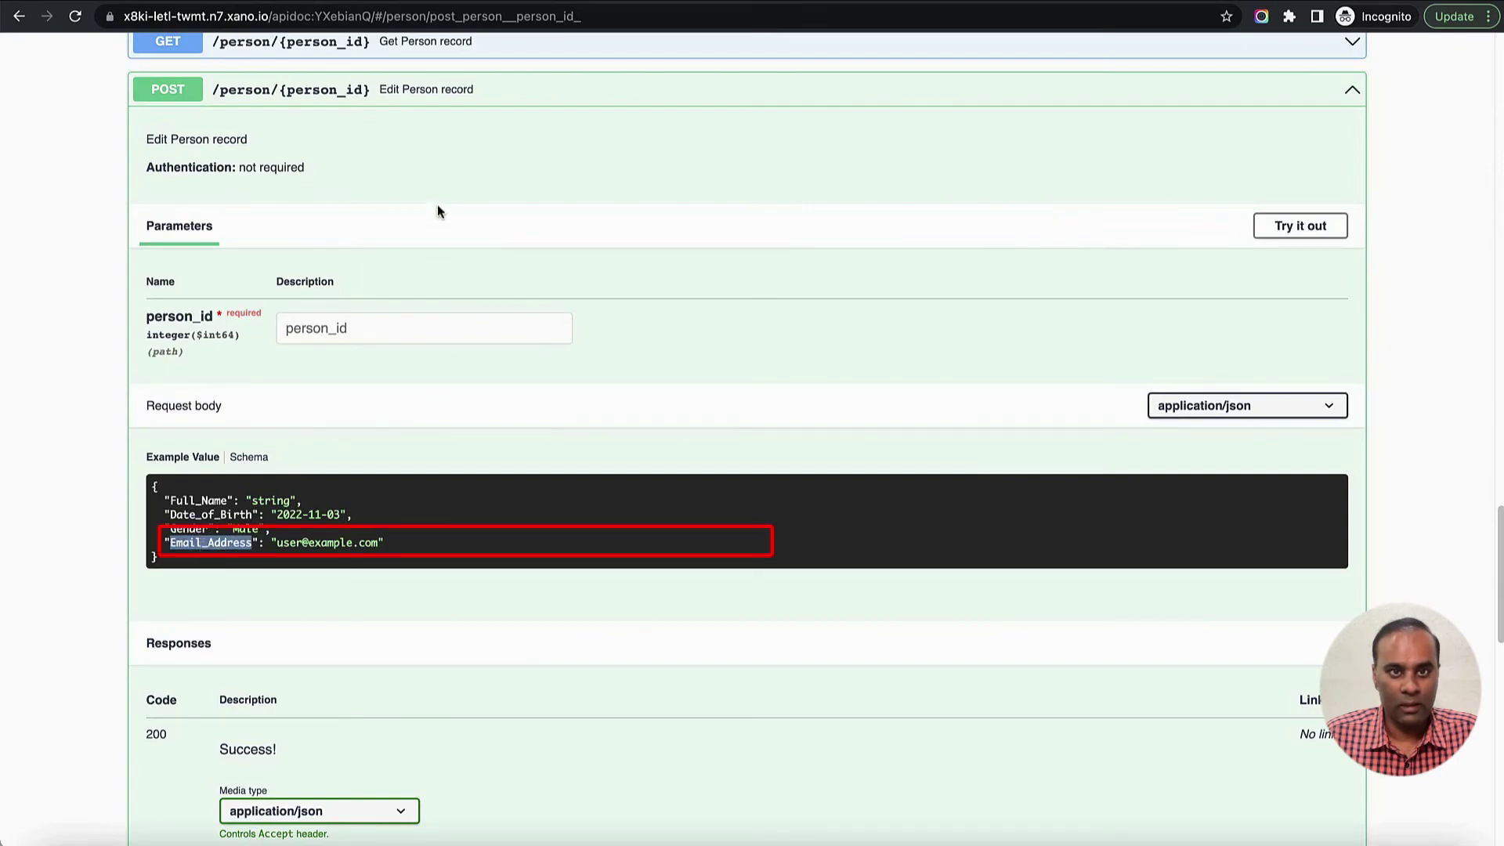
{"action": "key", "text": "super+c"}
{"action": "left_click", "coordinate": [457, 6]}
{"action": "left_click", "coordinate": [212, 517]}
{"action": "key", "text": "super+v"}
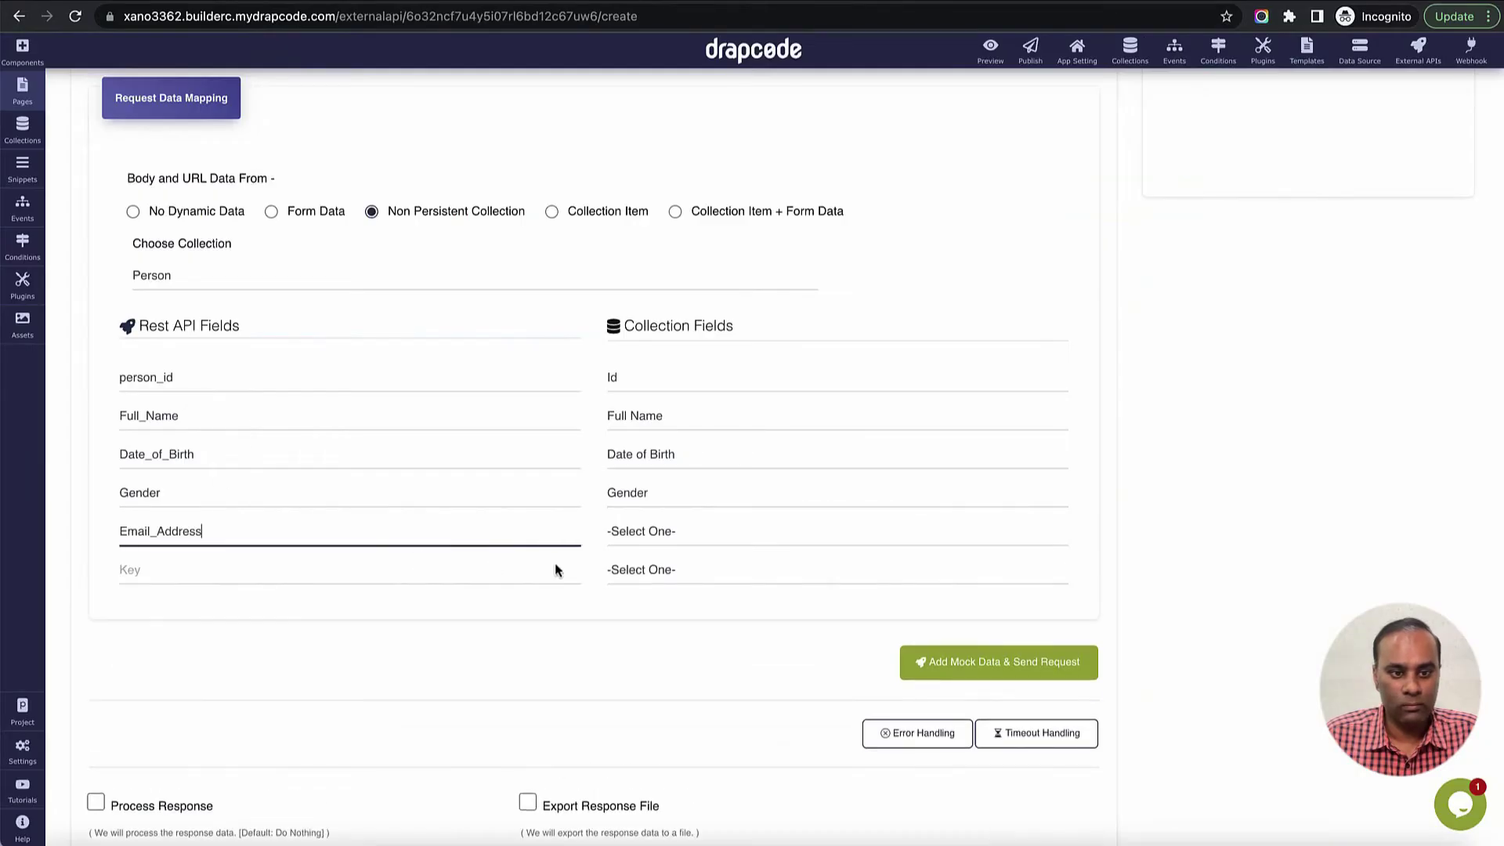
{"action": "left_click", "coordinate": [672, 534]}
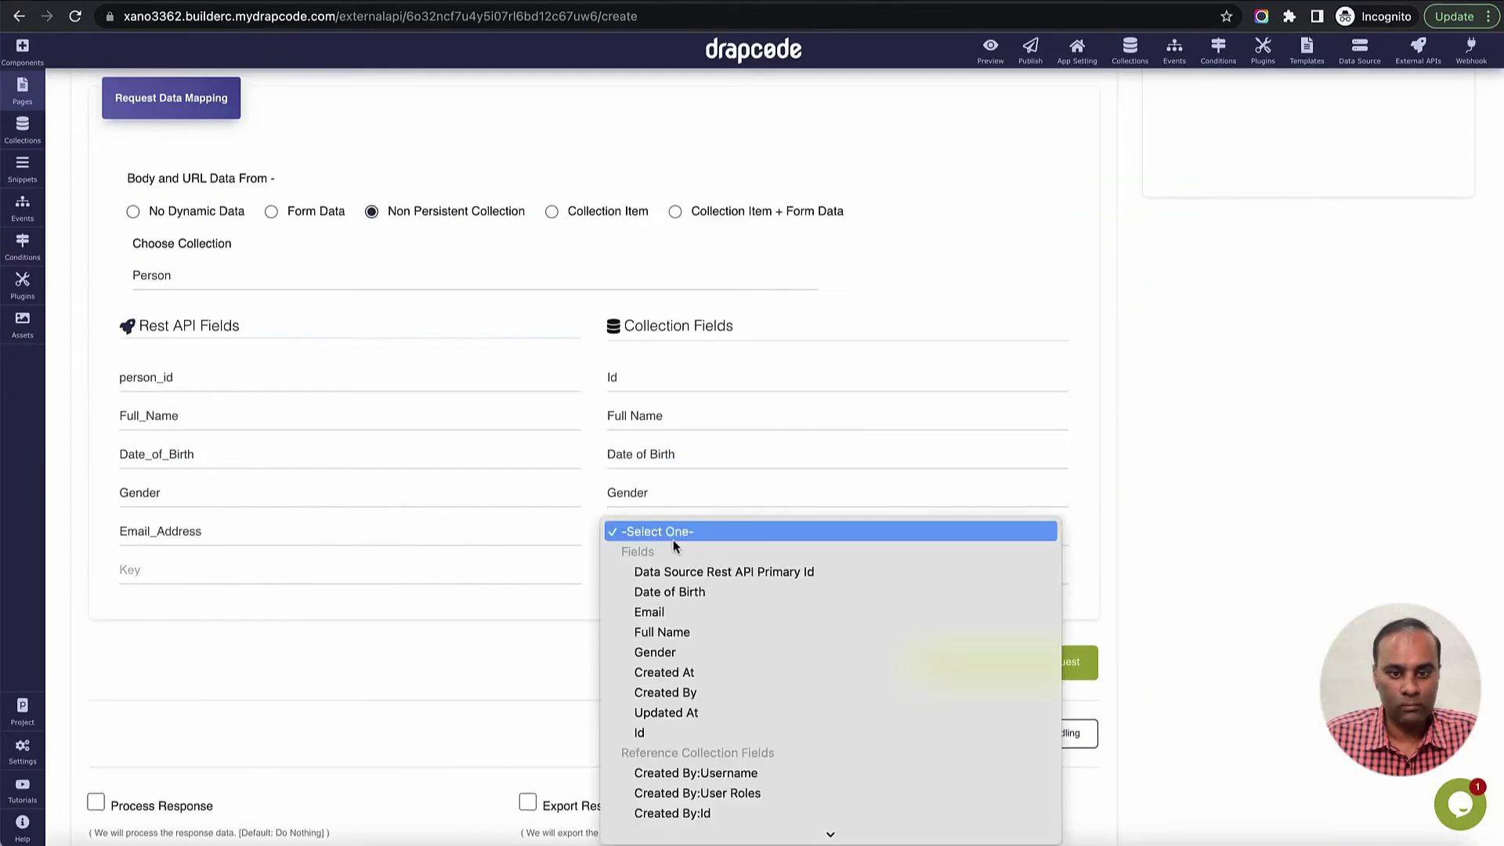
{"action": "left_click", "coordinate": [677, 616]}
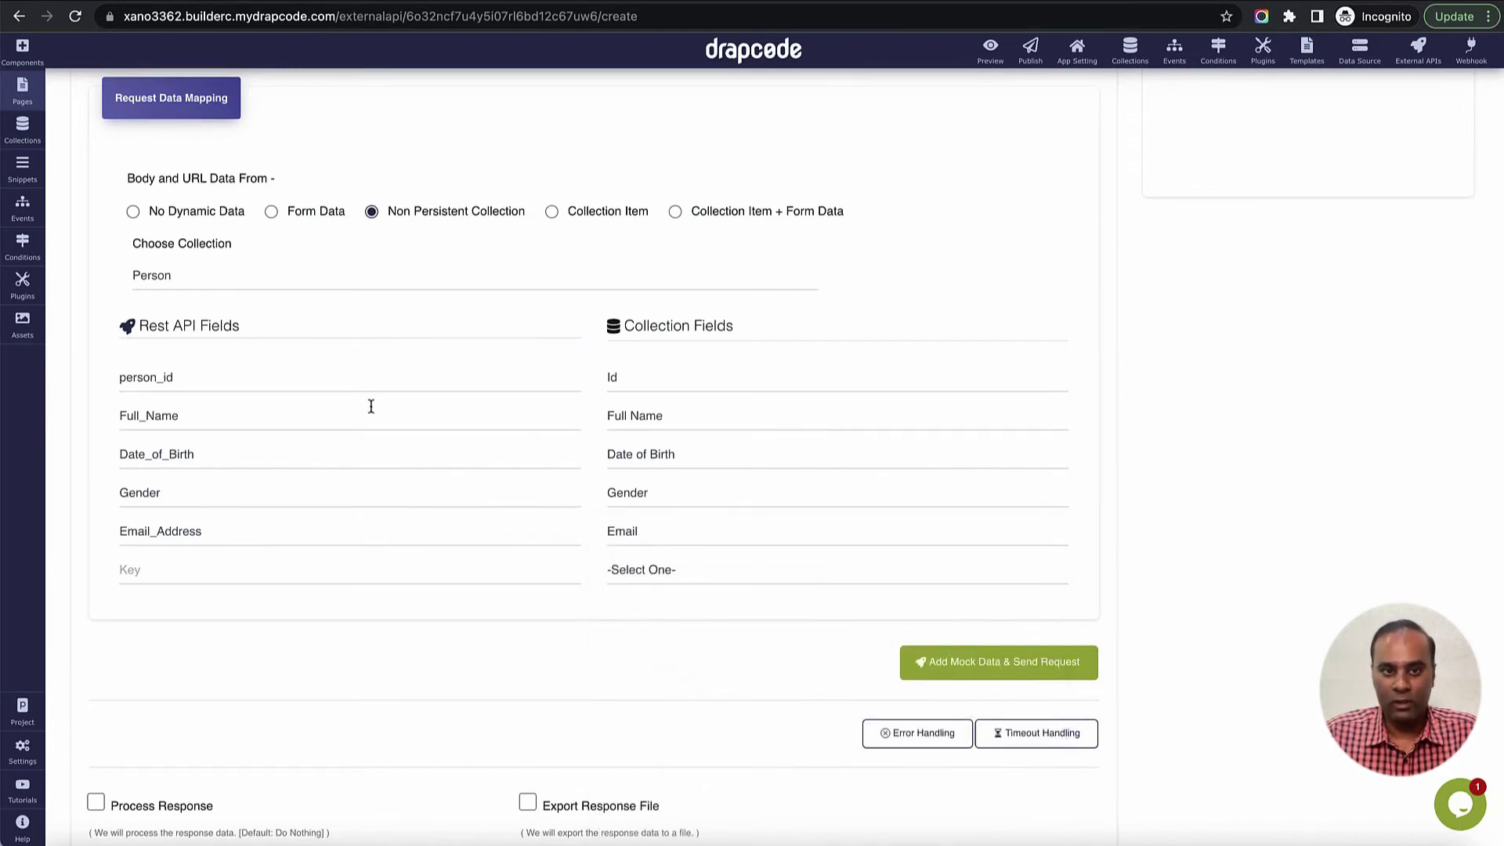
- Check the REST API's URL and request headers, and save the Update Person Data on Xano settings
{"action": "scroll", "coordinate": [371, 406], "scroll_direction": "up", "scroll_amount": 8}
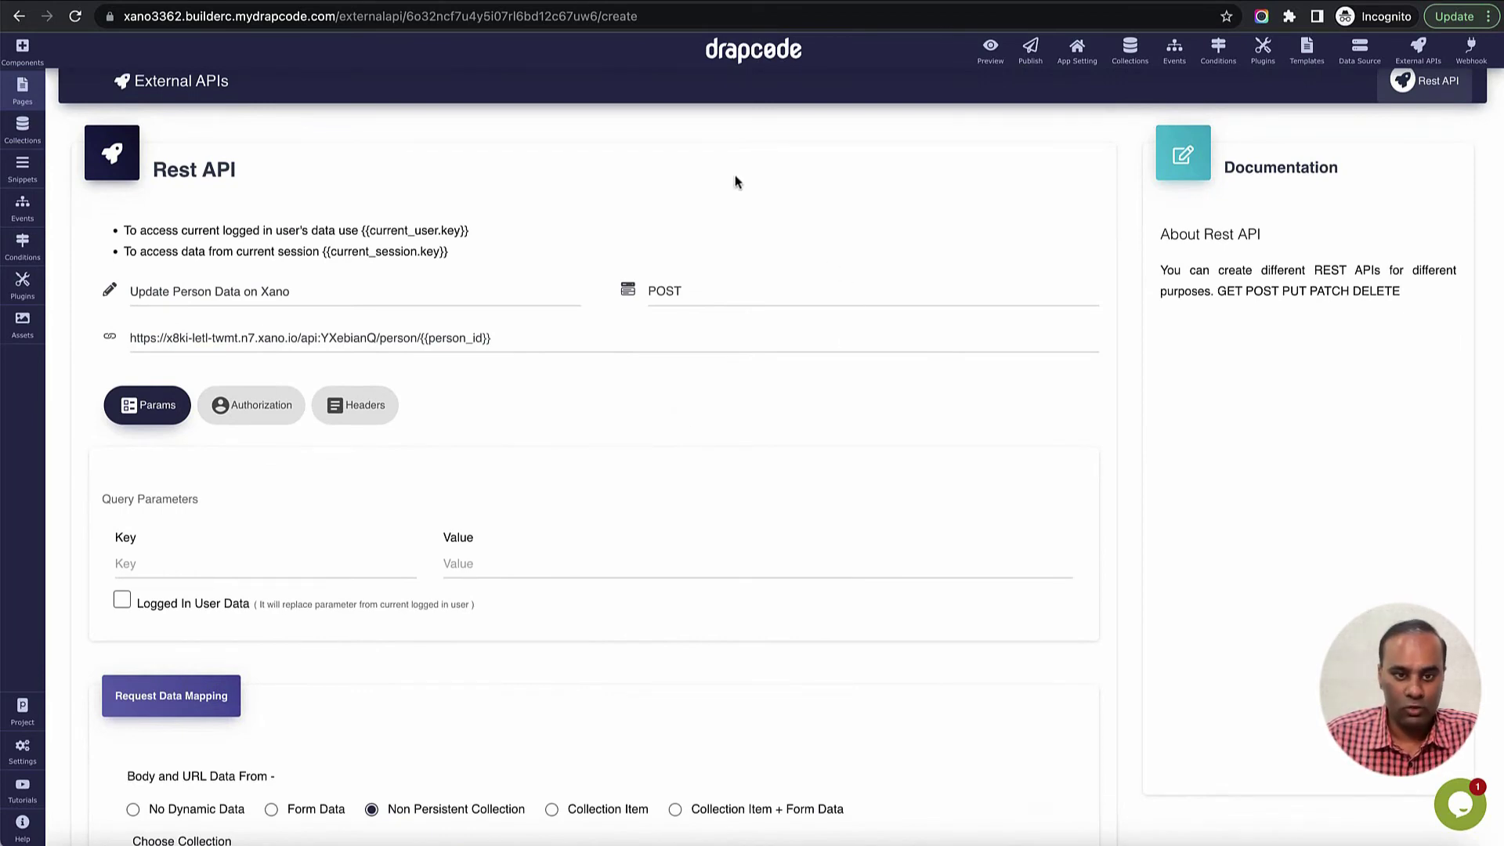
{"action": "scroll", "coordinate": [587, 544], "scroll_direction": "down", "scroll_amount": 5}
{"action": "scroll", "coordinate": [588, 546], "scroll_direction": "up", "scroll_amount": 2}
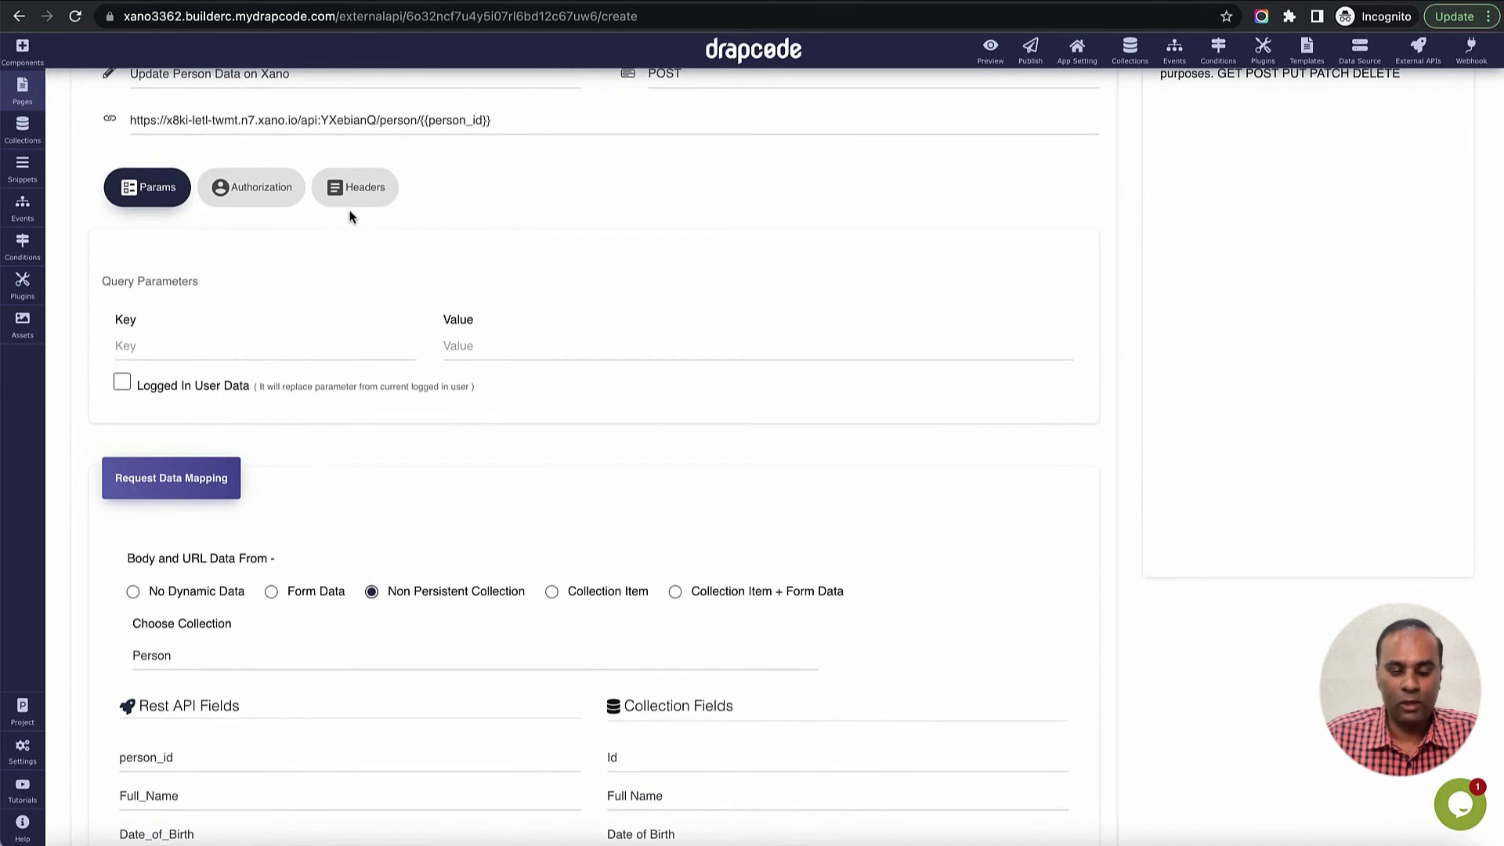
{"action": "left_click", "coordinate": [352, 205]}
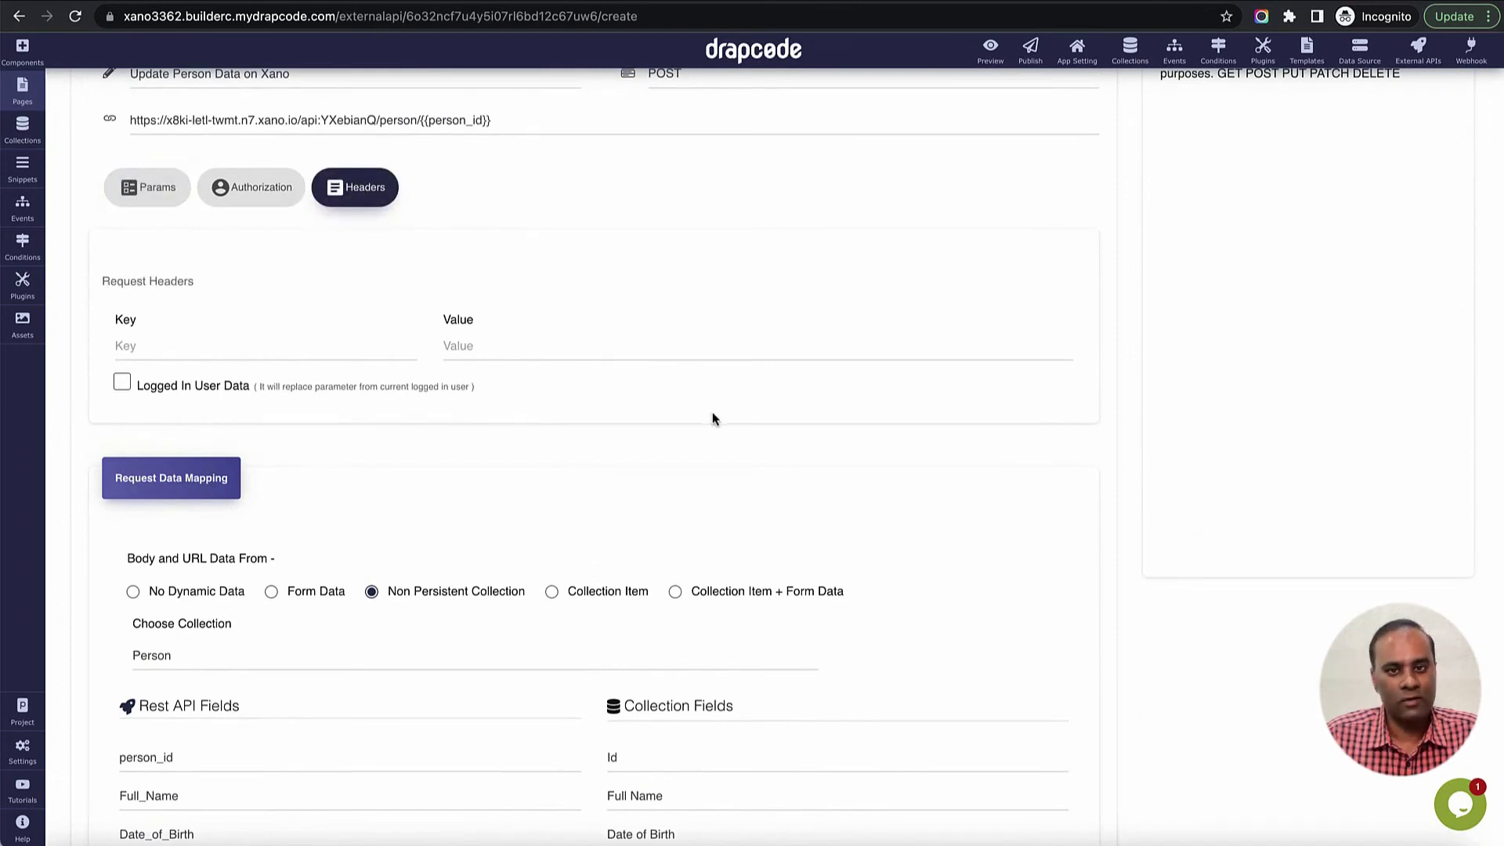
{"action": "scroll", "coordinate": [712, 420], "scroll_direction": "down", "scroll_amount": 6}
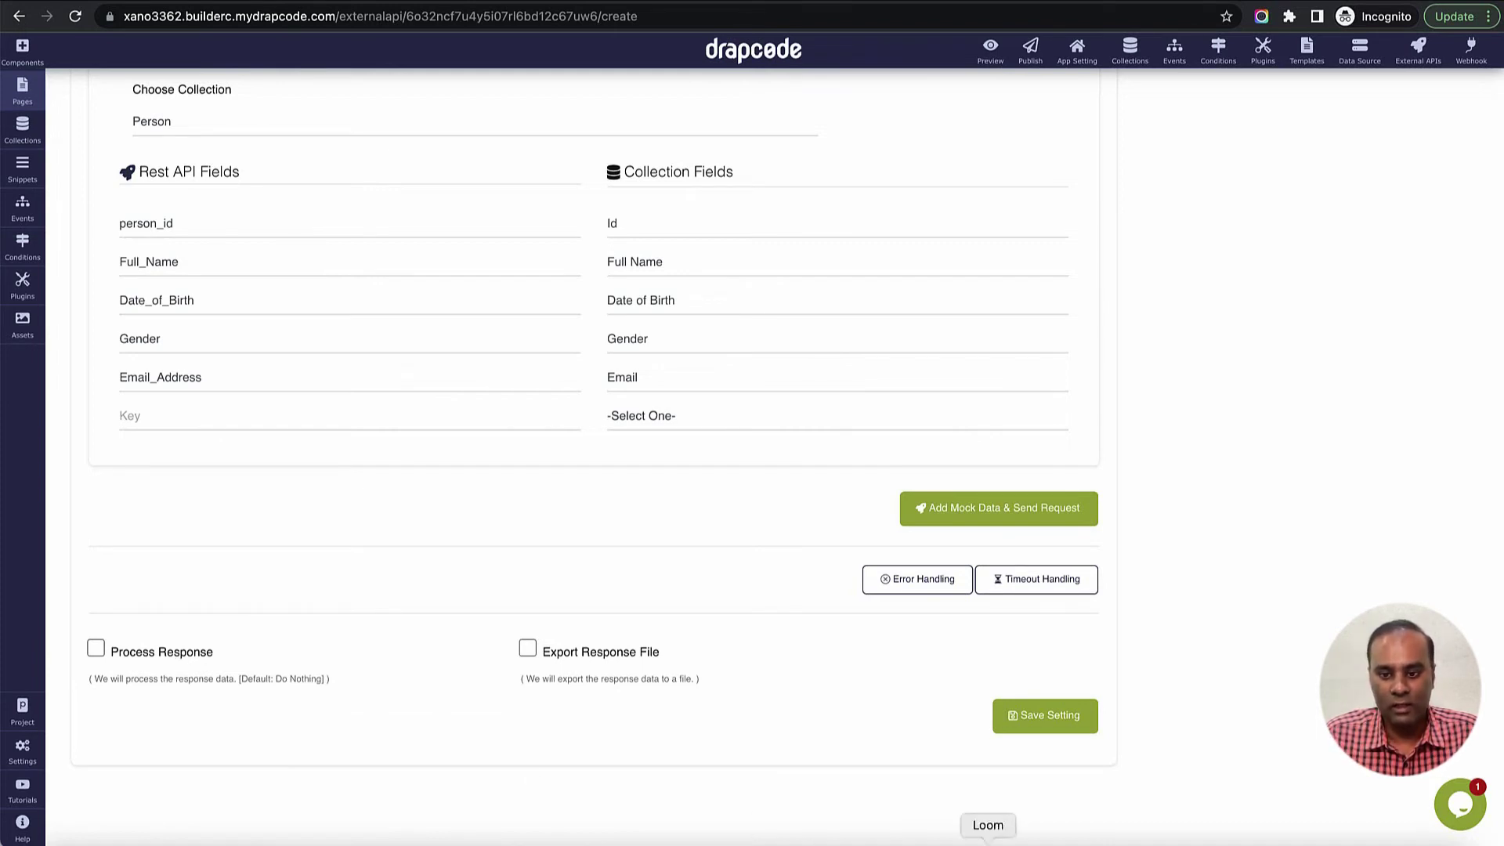
{"action": "left_click", "coordinate": [1045, 717]}
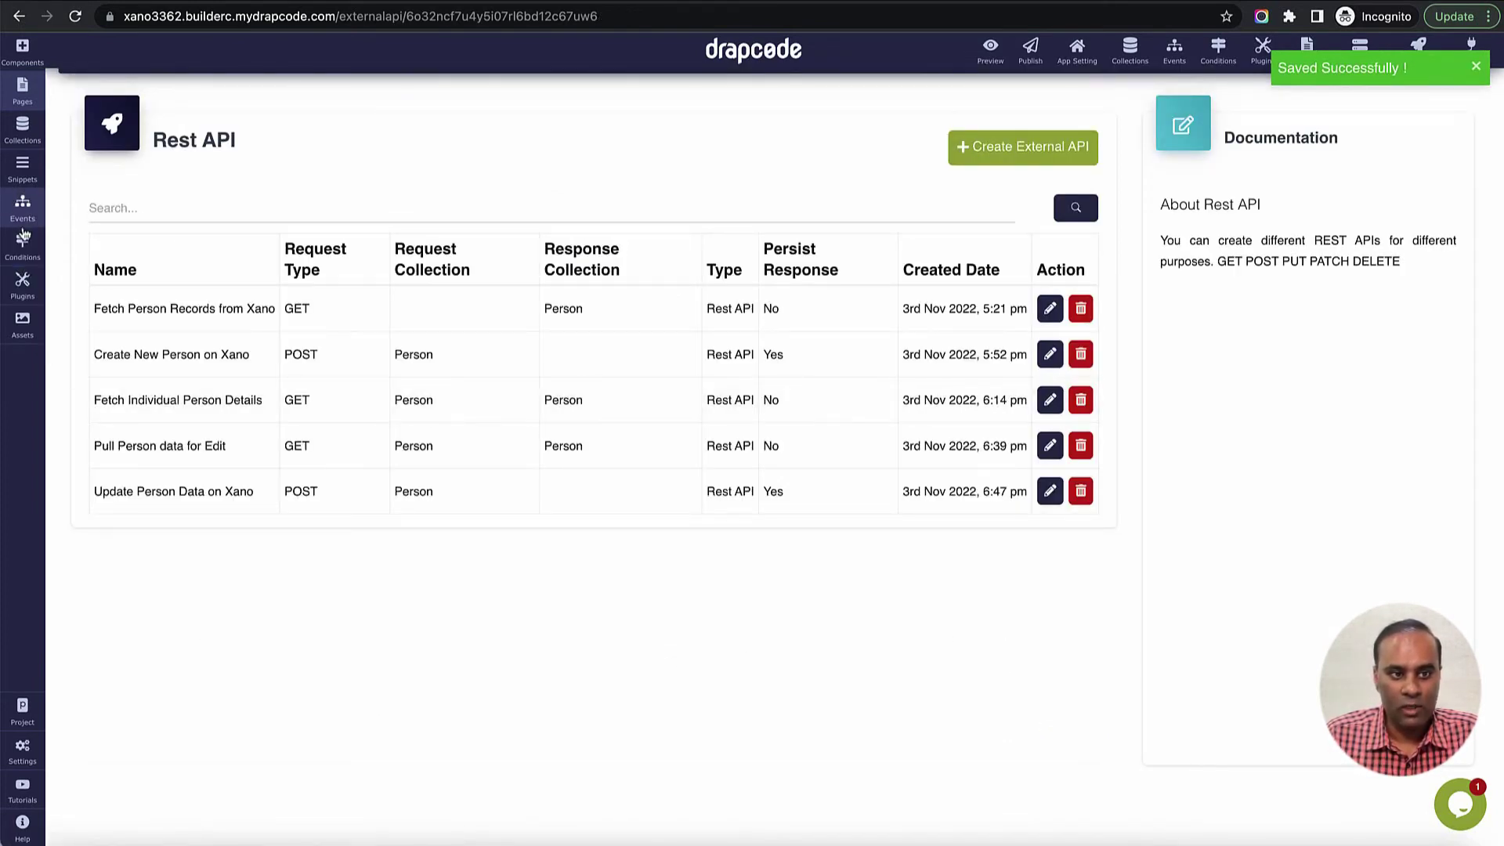
- Create a new event named Update Person on Xano
{"action": "left_click", "coordinate": [22, 208]}
{"action": "left_click", "coordinate": [258, 92]}
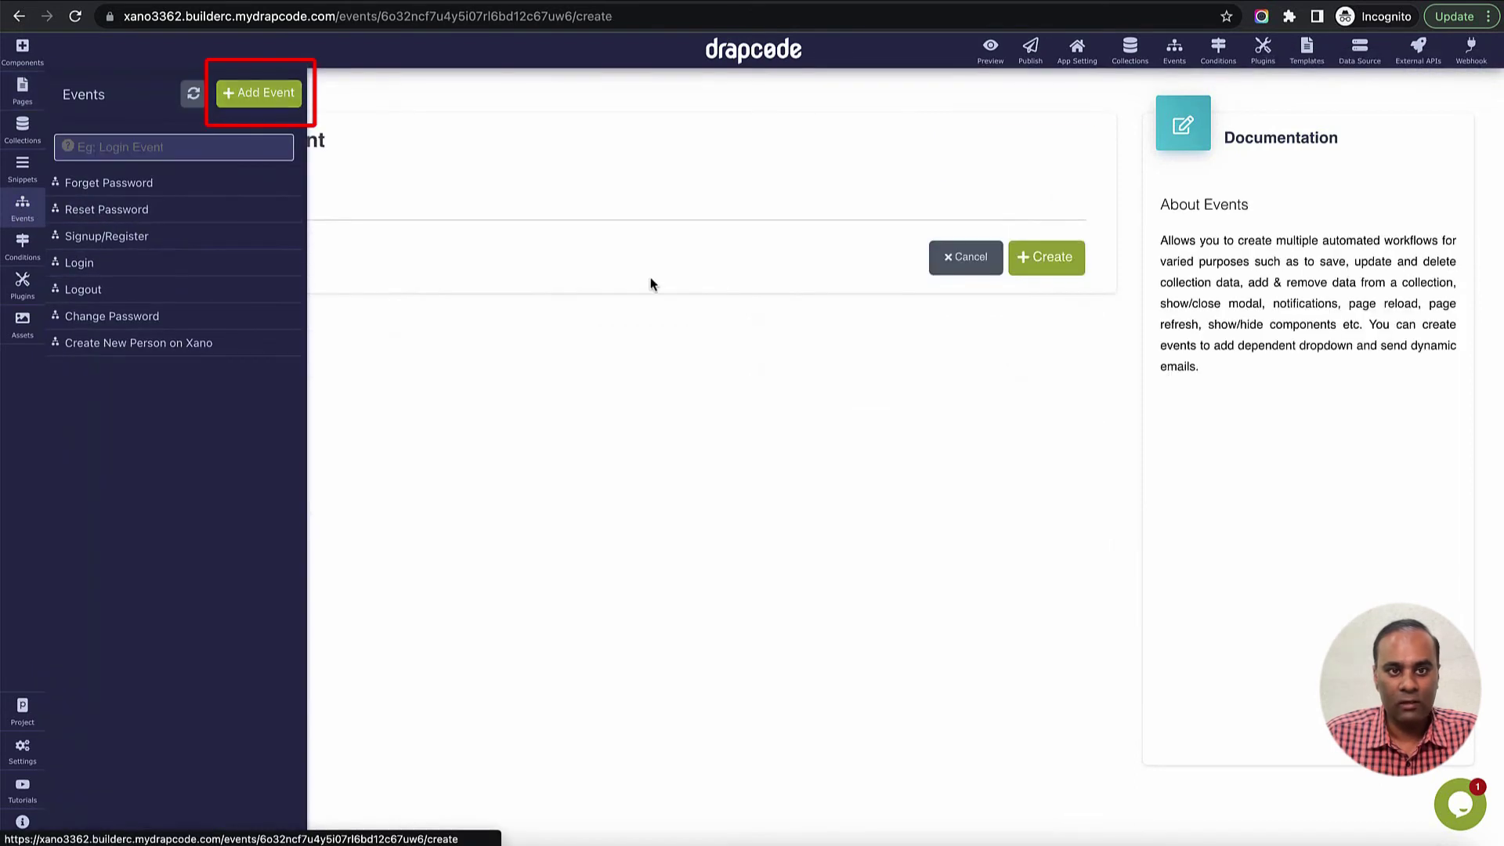
{"action": "type", "text": "Update Person on Xano"}
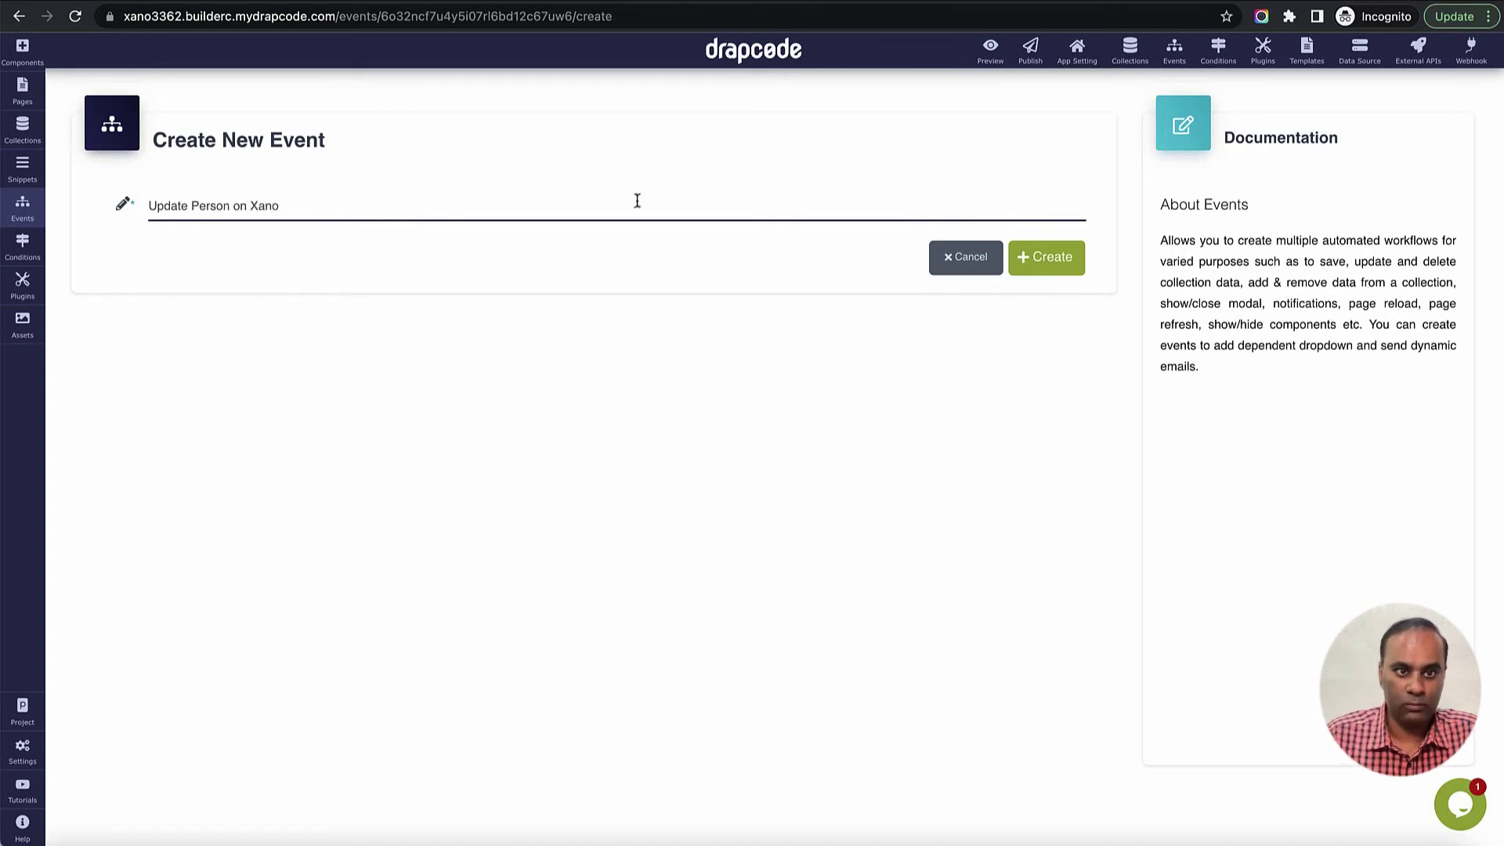
{"action": "left_click", "coordinate": [1070, 268]}
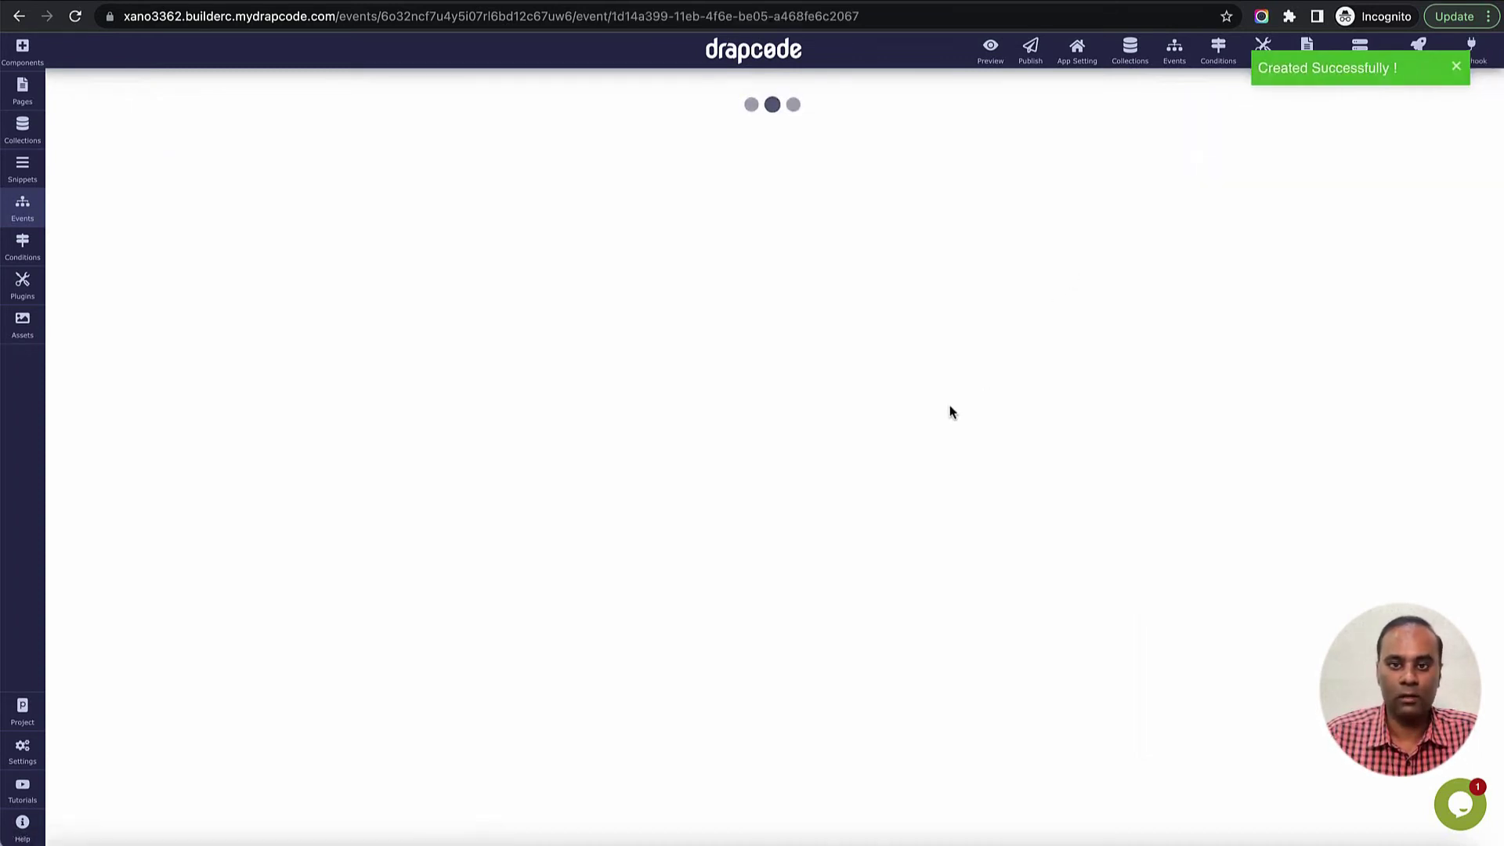
- Add a Send Data To External API action between the event's start and end
{"action": "left_click", "coordinate": [594, 307]}
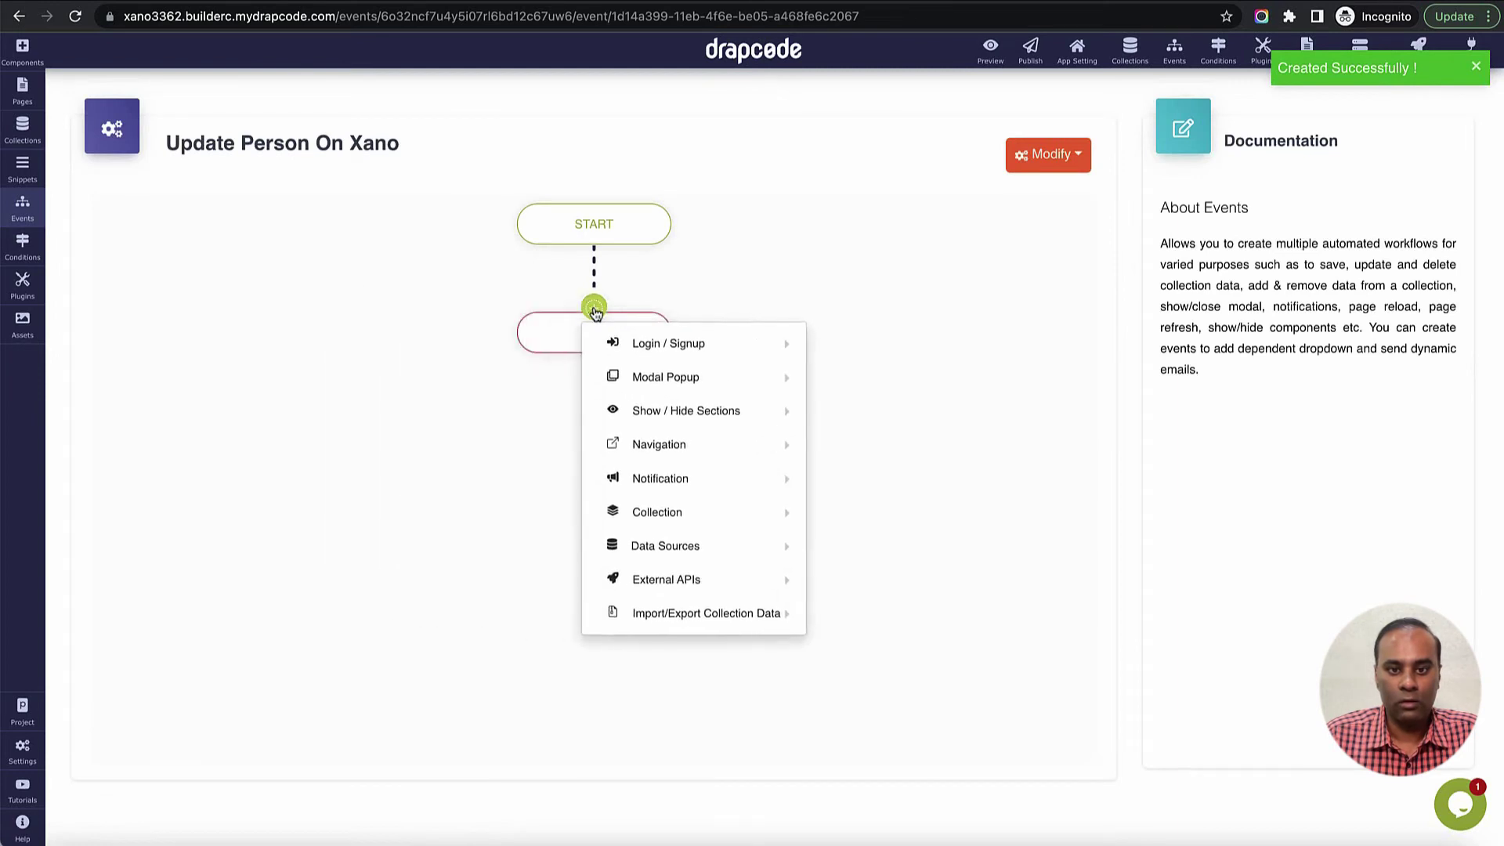
{"action": "mouse_move", "coordinate": [633, 426]}
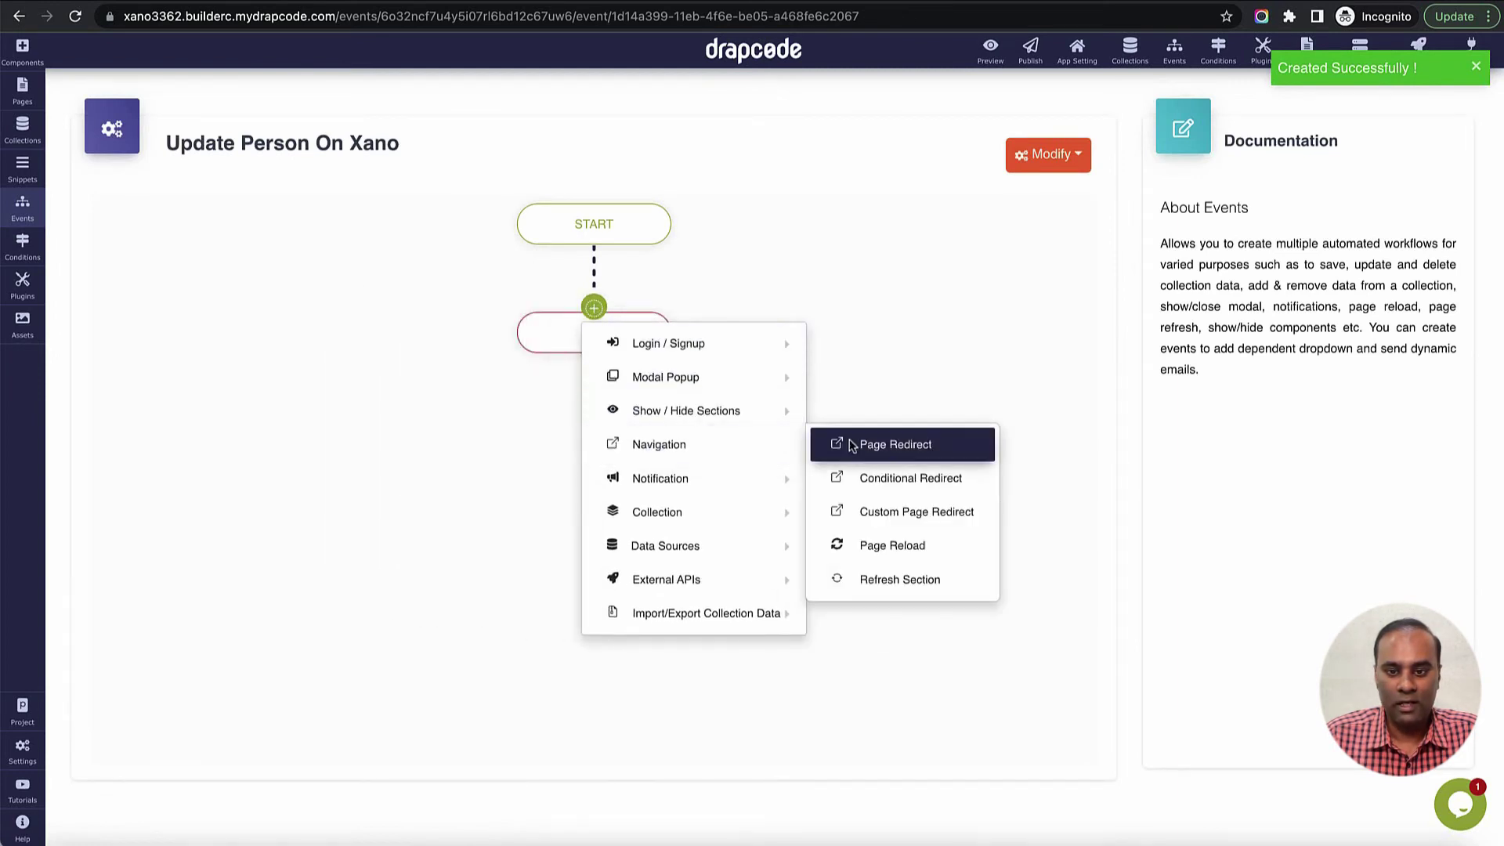
{"action": "mouse_move", "coordinate": [690, 486]}
{"action": "mouse_move", "coordinate": [688, 579]}
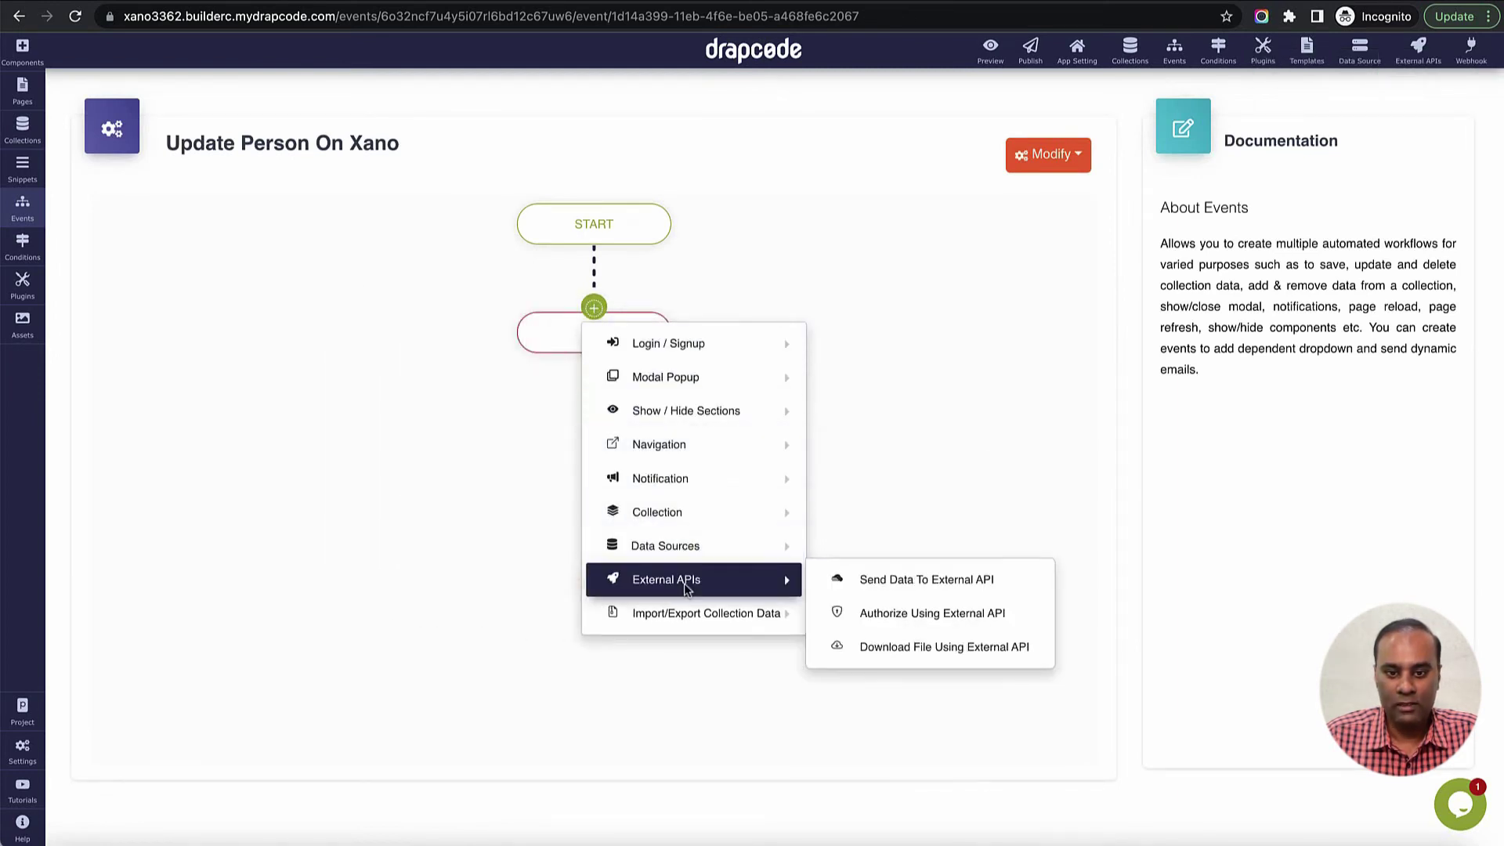
{"action": "left_click", "coordinate": [865, 580]}
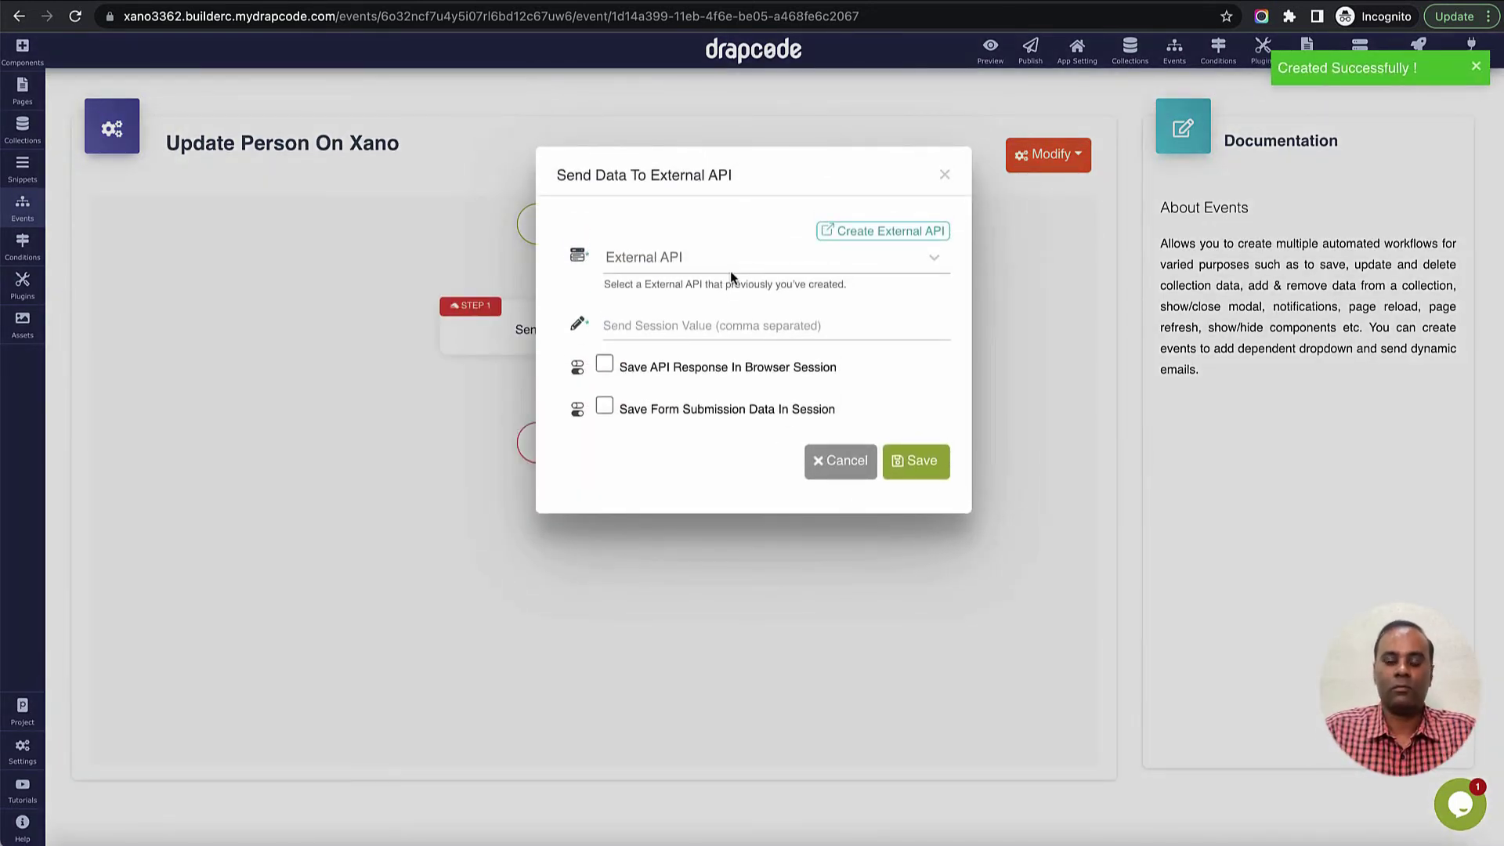
- Set the action to Update Person Data on Xano, saving both the API response and the form submission data in session, and save it
{"action": "left_click", "coordinate": [731, 267]}
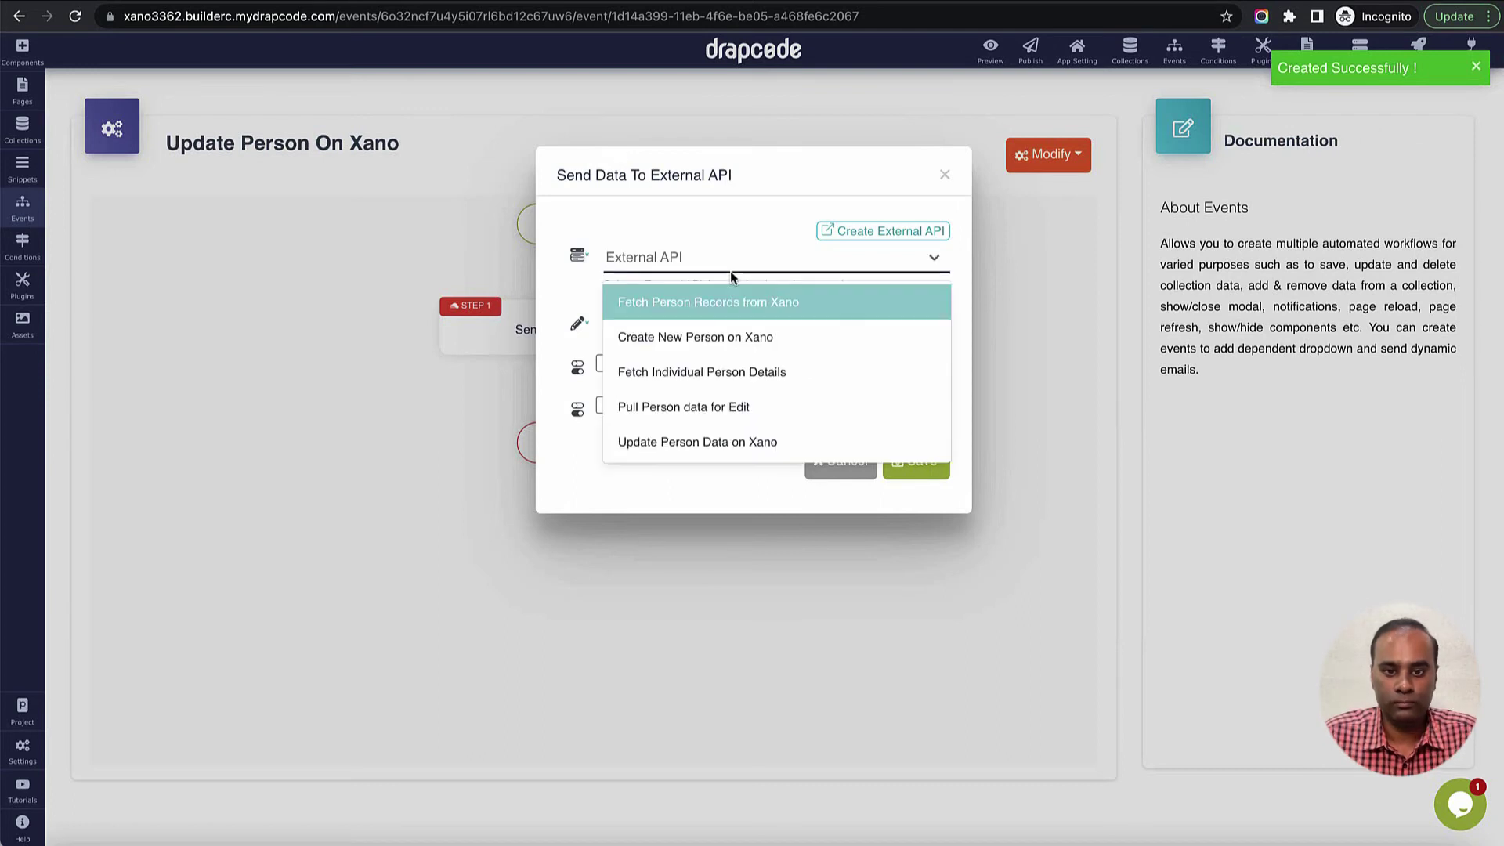
{"action": "left_click", "coordinate": [754, 435]}
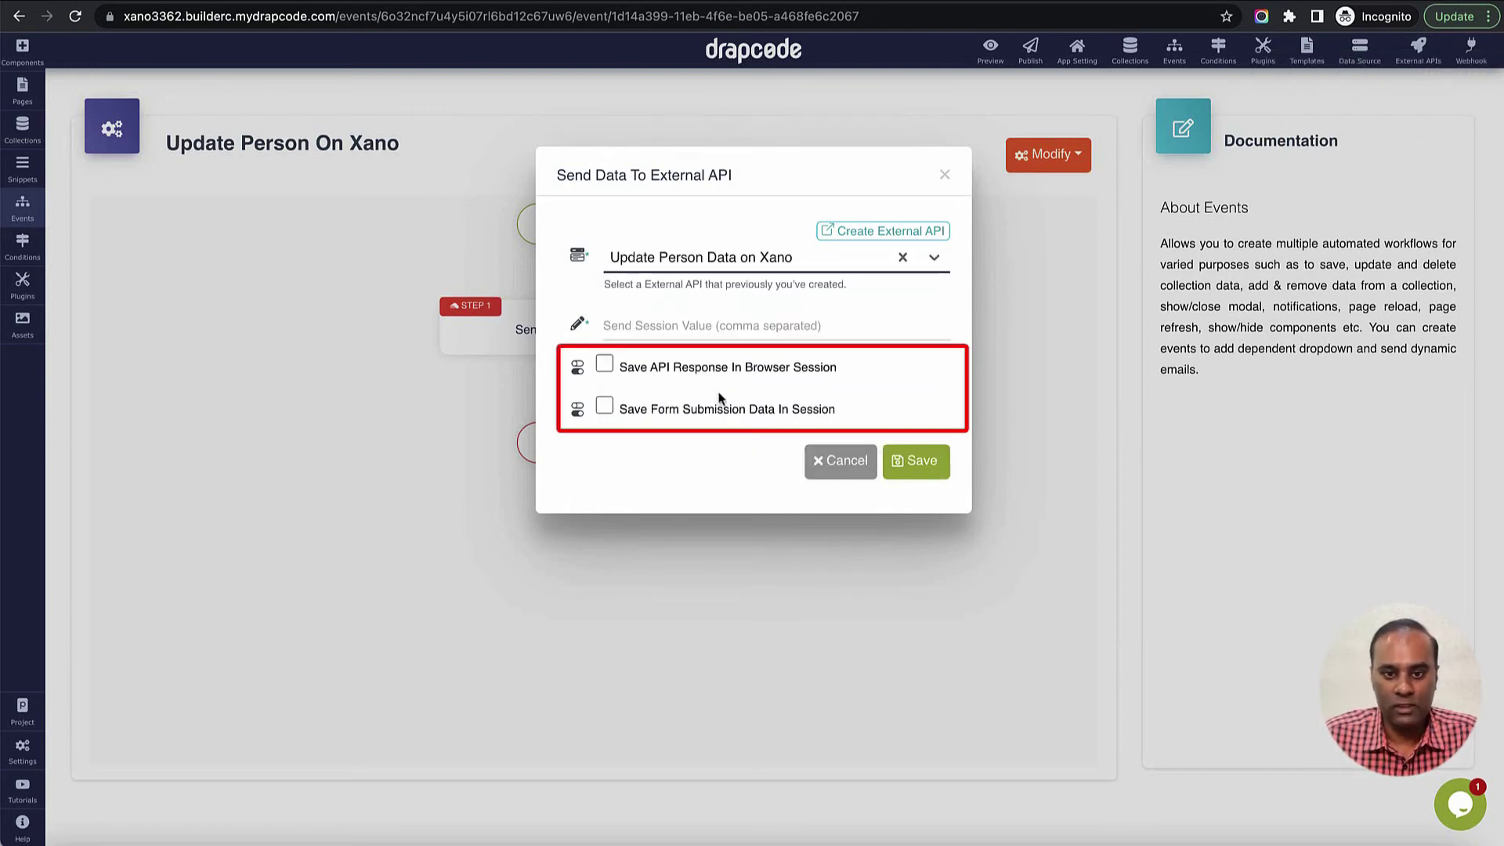
{"action": "left_click", "coordinate": [605, 365]}
{"action": "left_click", "coordinate": [605, 407]}
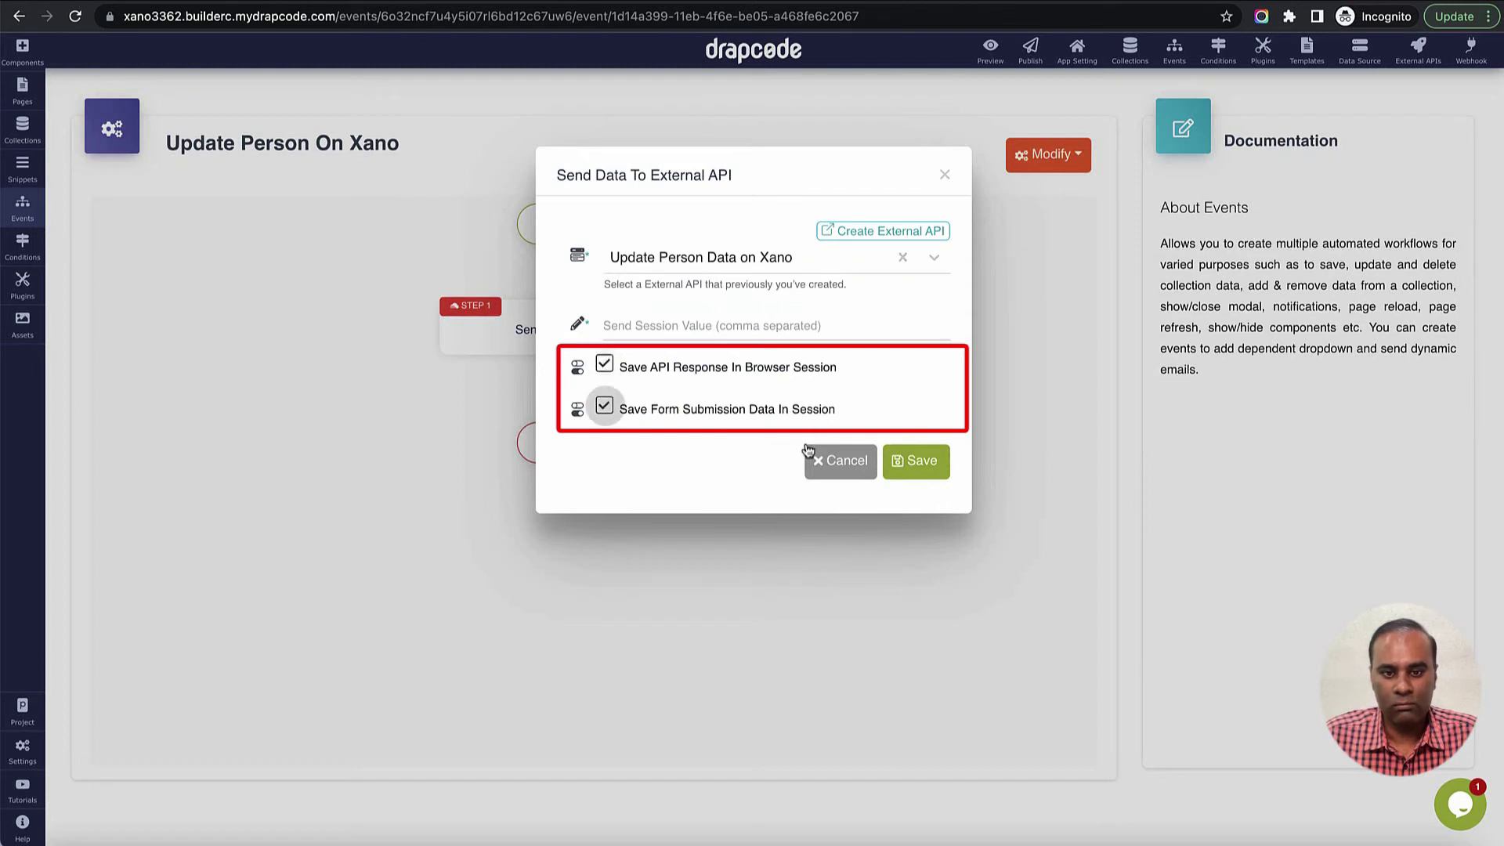
{"action": "left_click", "coordinate": [932, 469]}
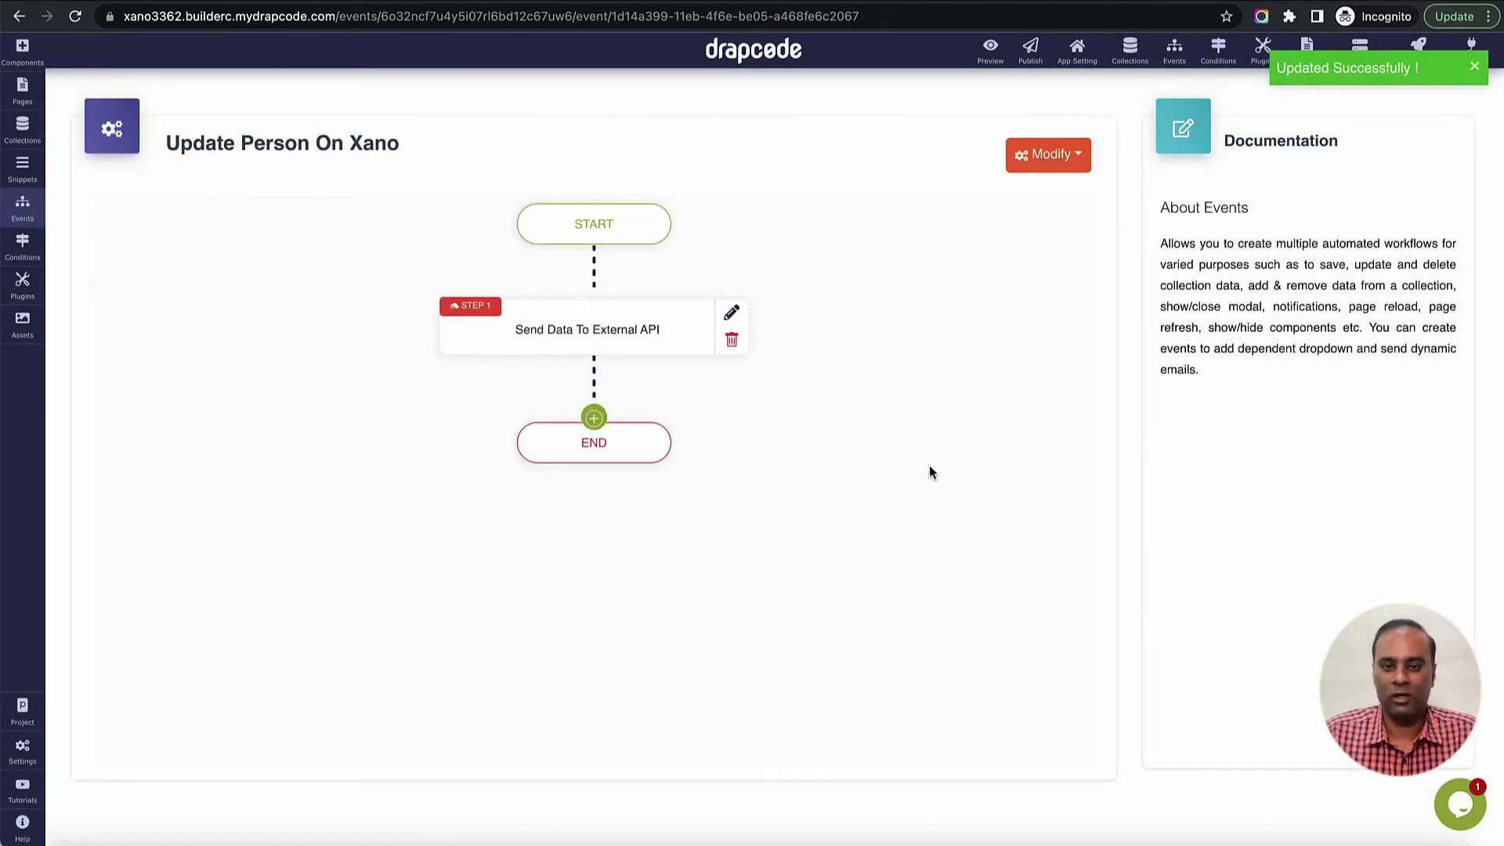
- Add a Page Redirect action after the Send Data To External API step, with Person List as its destination, and save it
{"action": "left_click", "coordinate": [600, 427]}
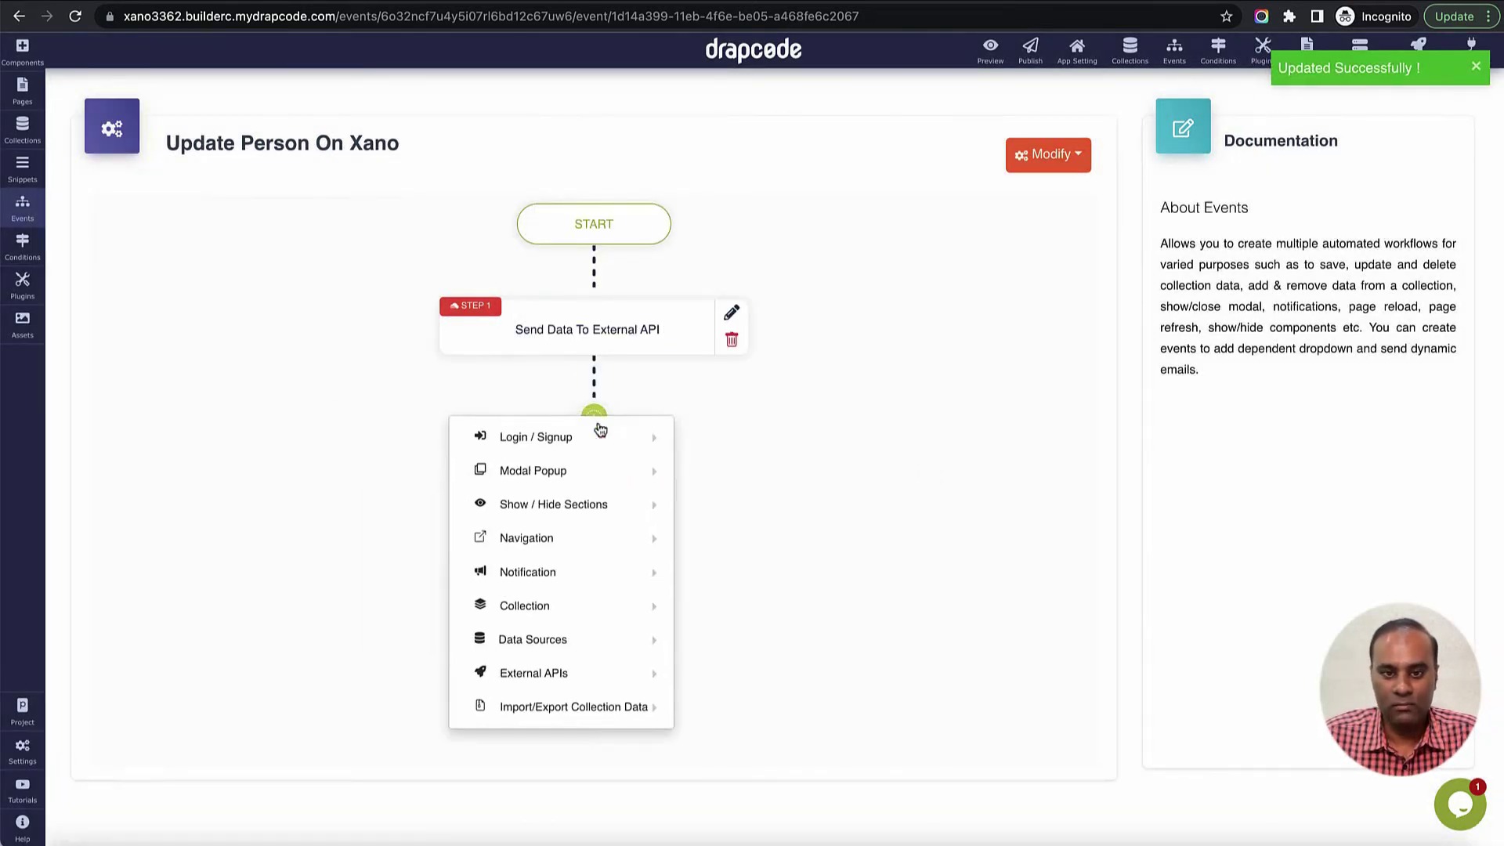
{"action": "mouse_move", "coordinate": [644, 554]}
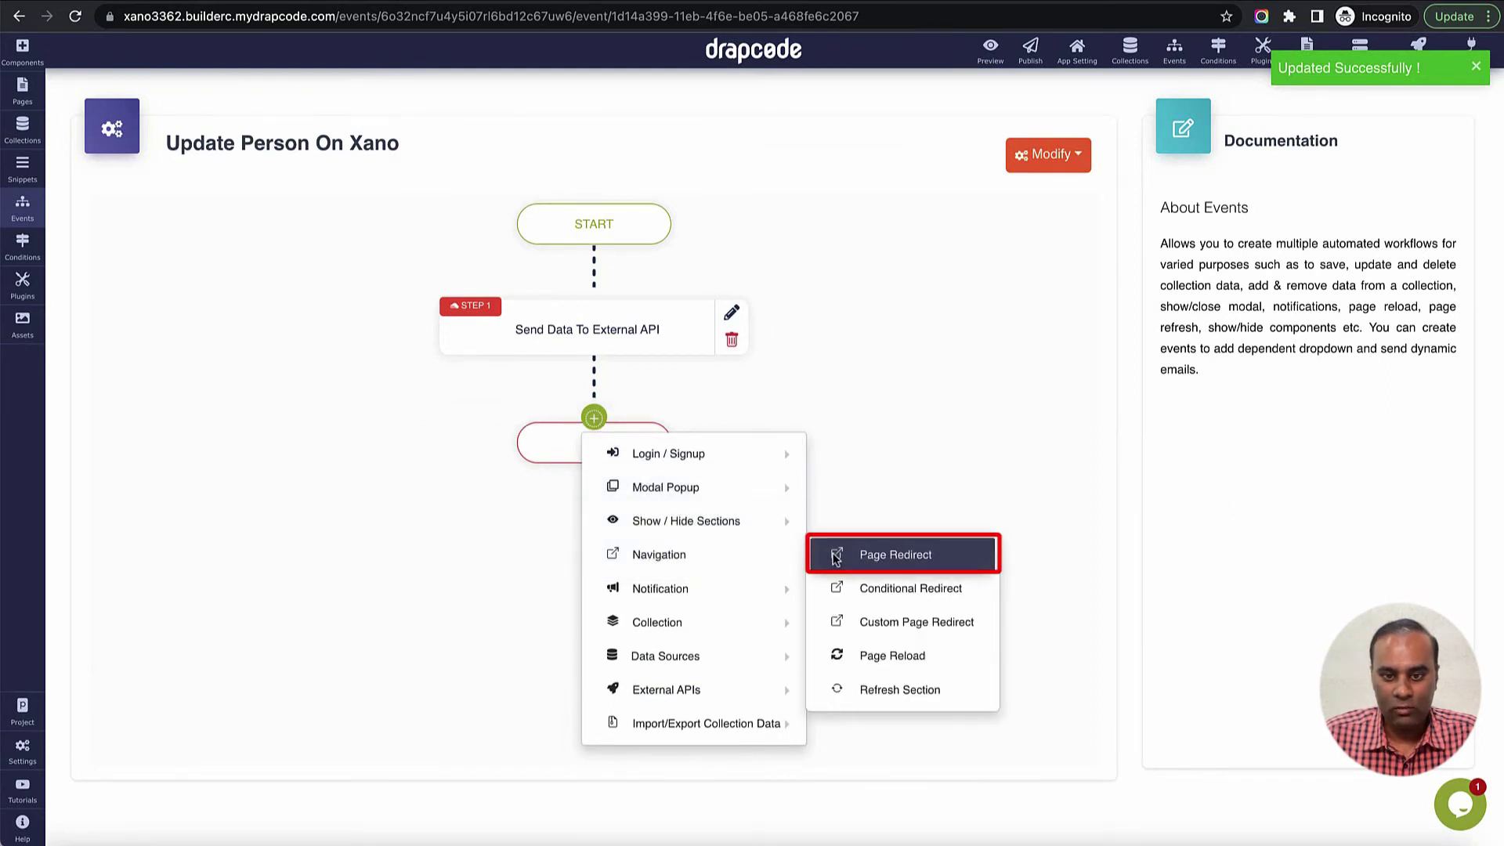
{"action": "left_click", "coordinate": [869, 554]}
{"action": "left_click", "coordinate": [757, 261]}
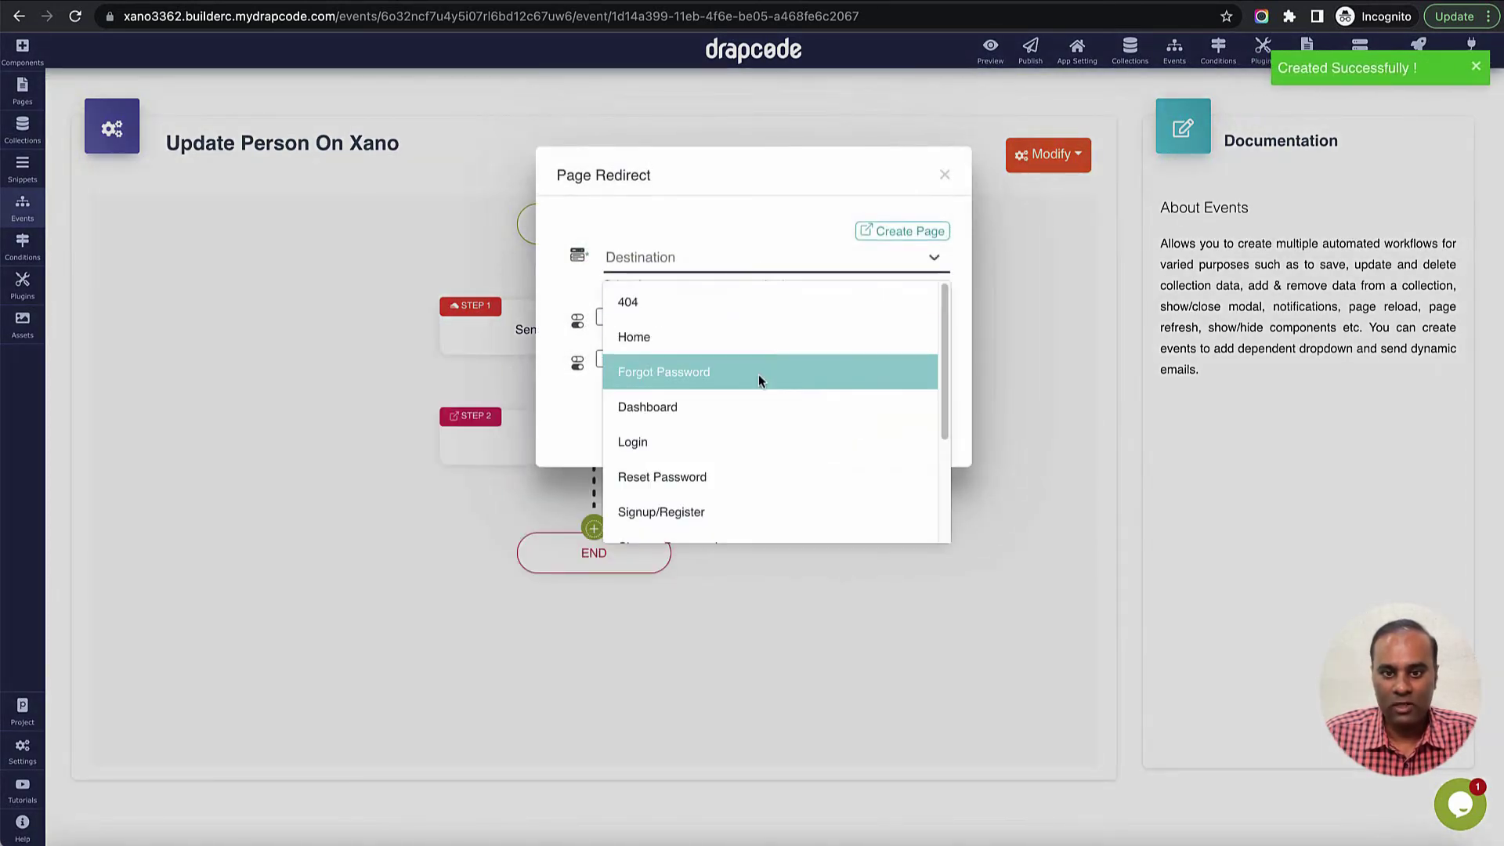
{"action": "scroll", "coordinate": [756, 392], "scroll_direction": "down", "scroll_amount": 3}
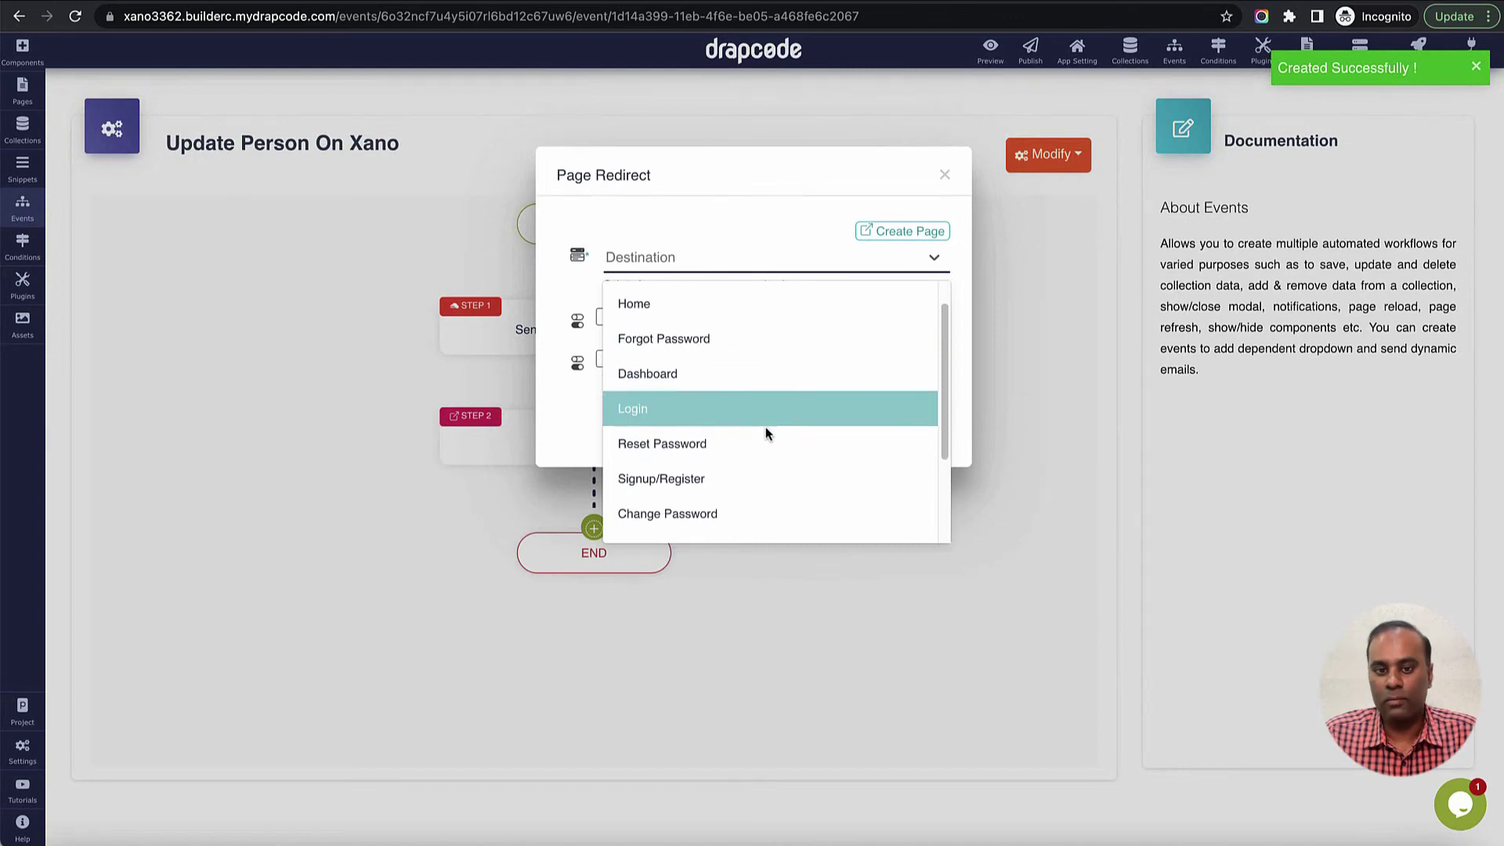
{"action": "left_click", "coordinate": [744, 417]}
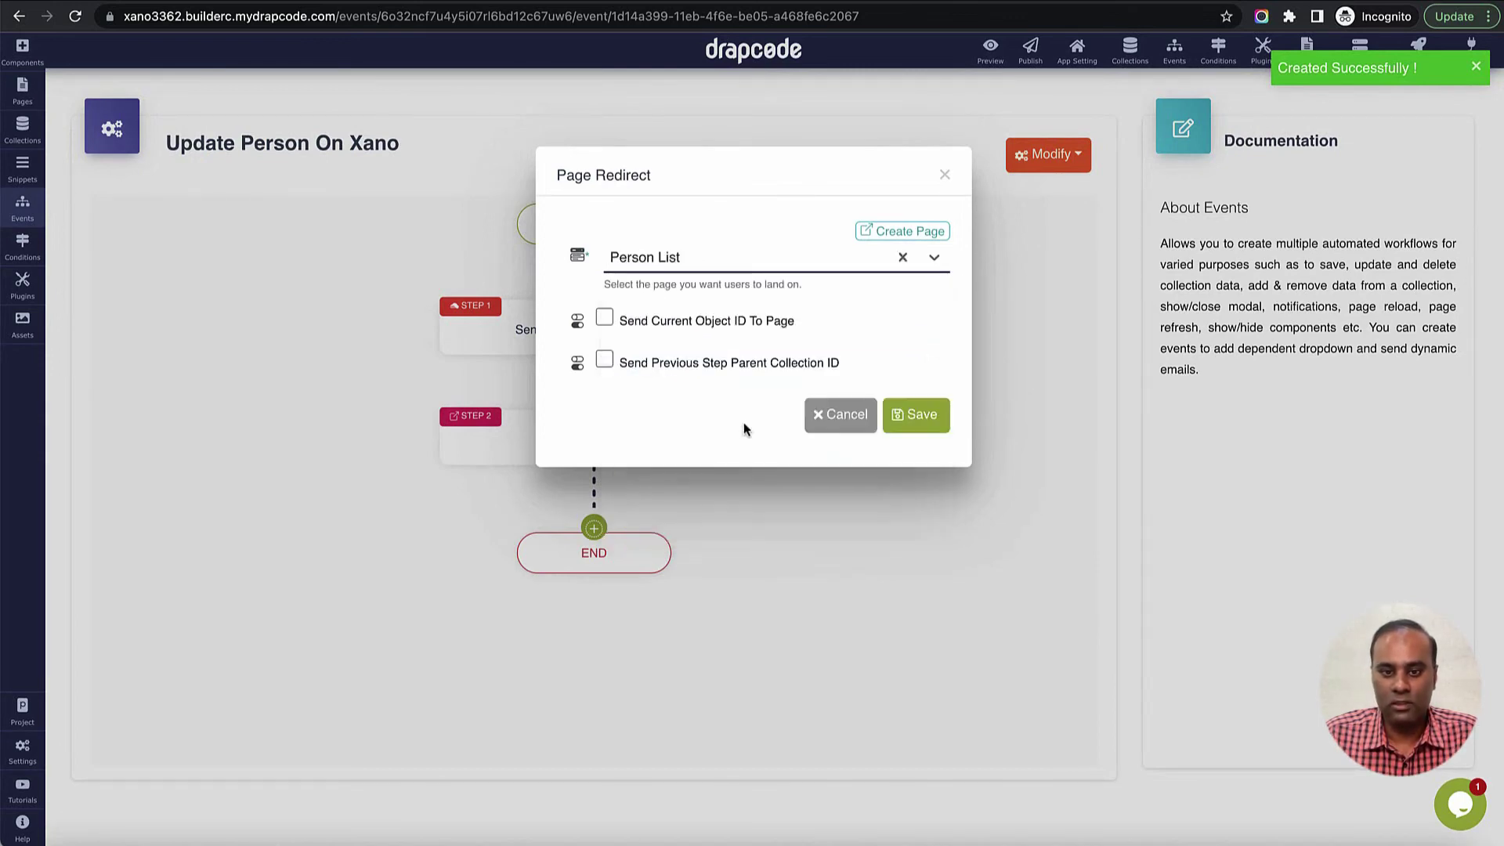
{"action": "left_click", "coordinate": [919, 415]}
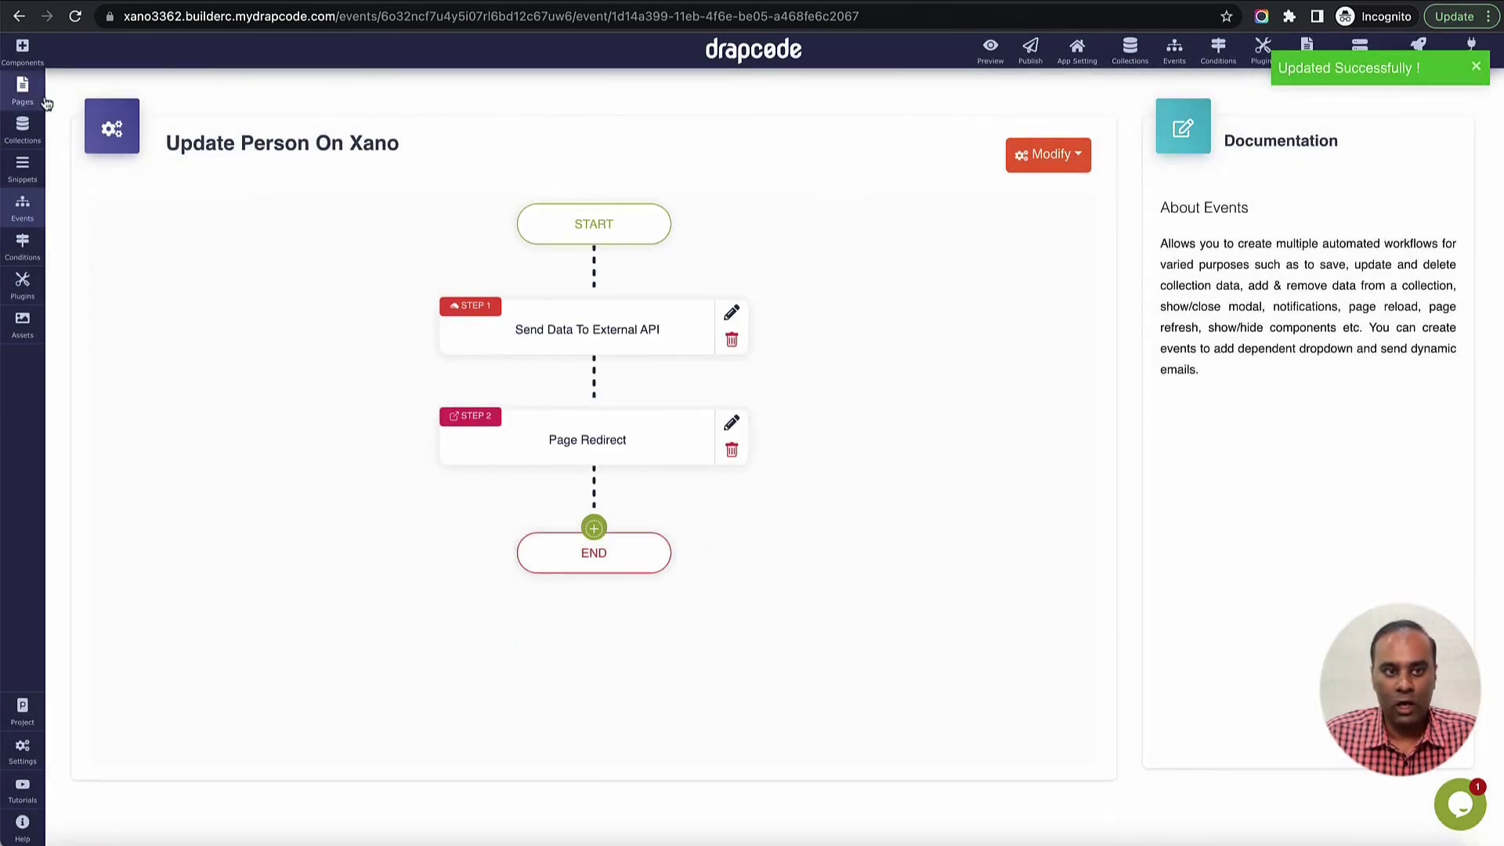
- Open the Person Edit page in the editor and check the Person Form's fields in the page preview
{"action": "left_click", "coordinate": [22, 88]}
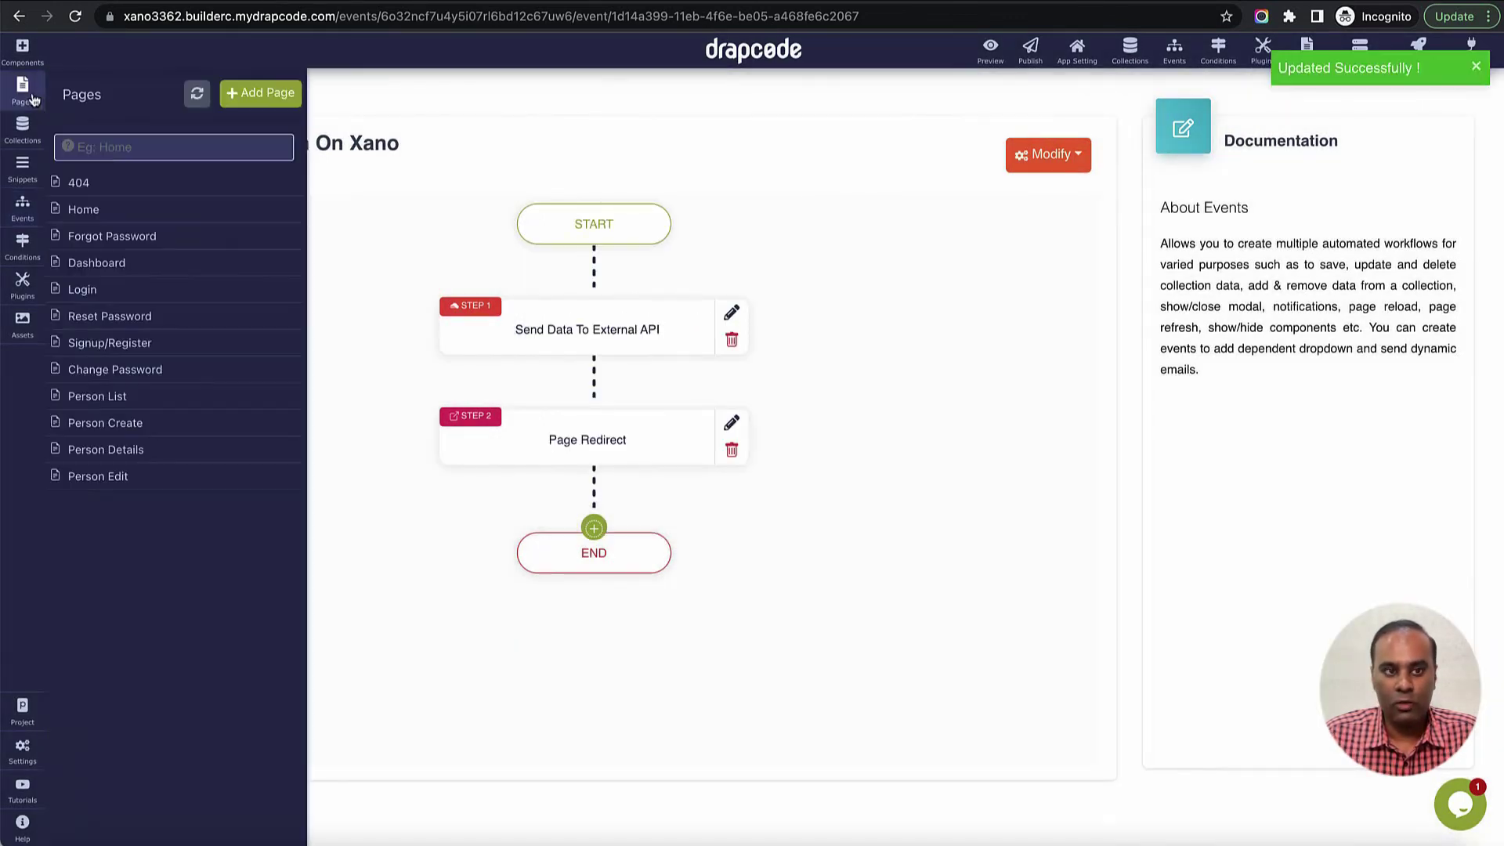
{"action": "left_click", "coordinate": [117, 476]}
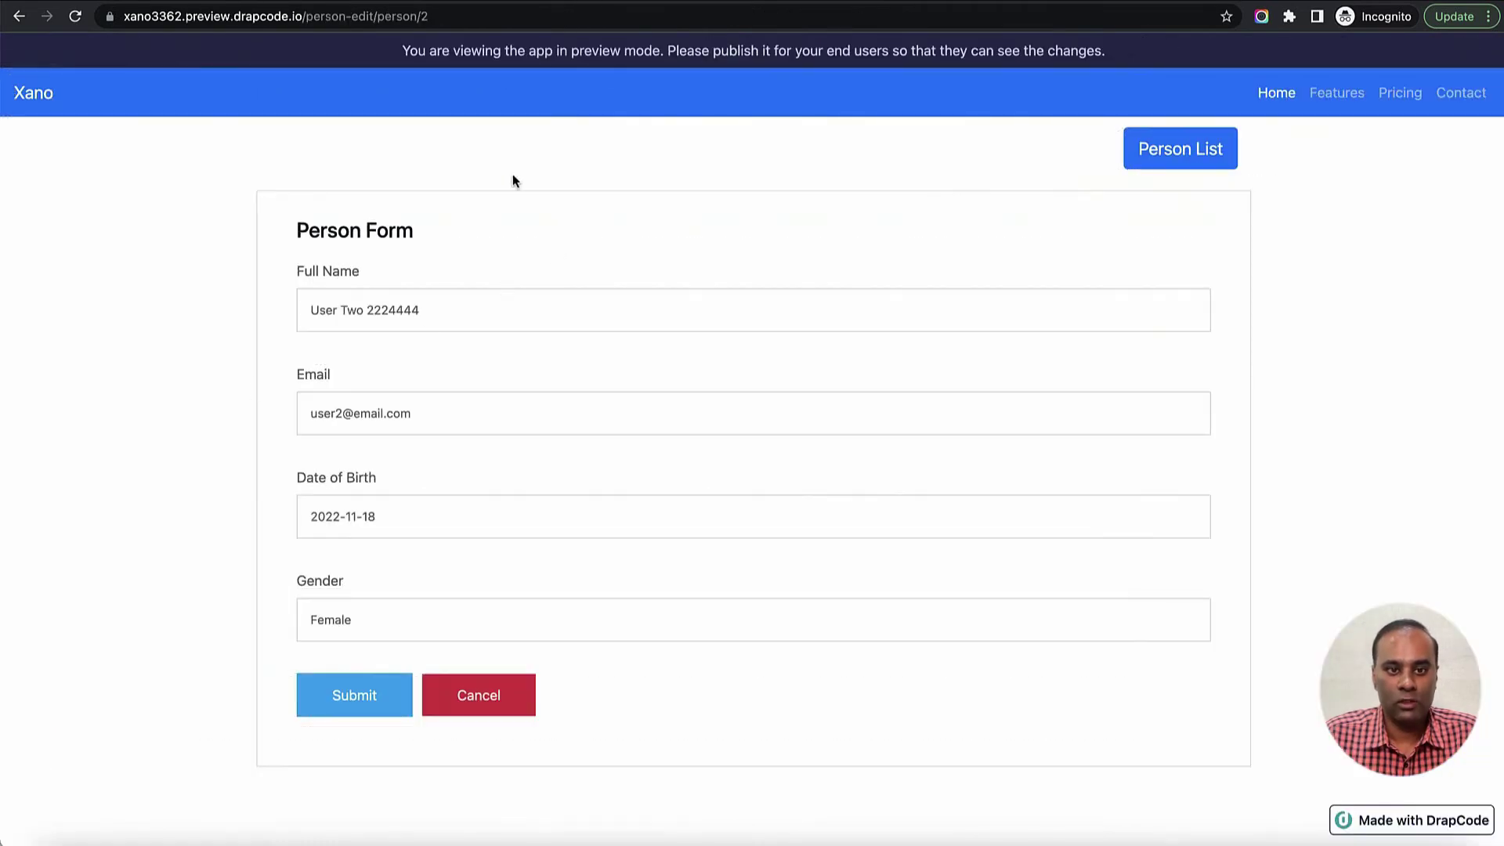
{"action": "left_click", "coordinate": [385, 310]}
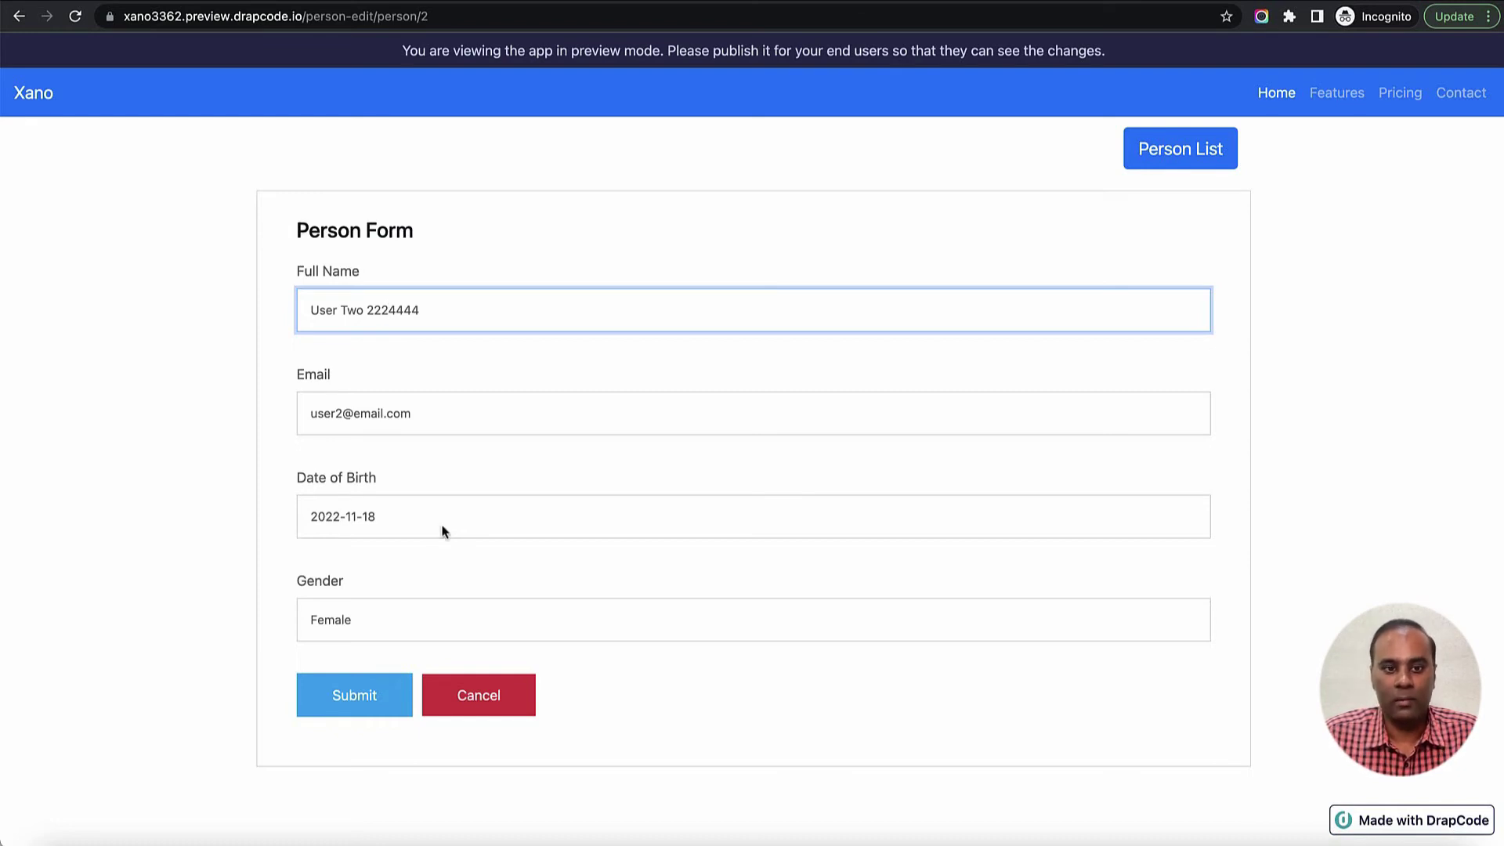
{"action": "key", "text": "super+Tab"}
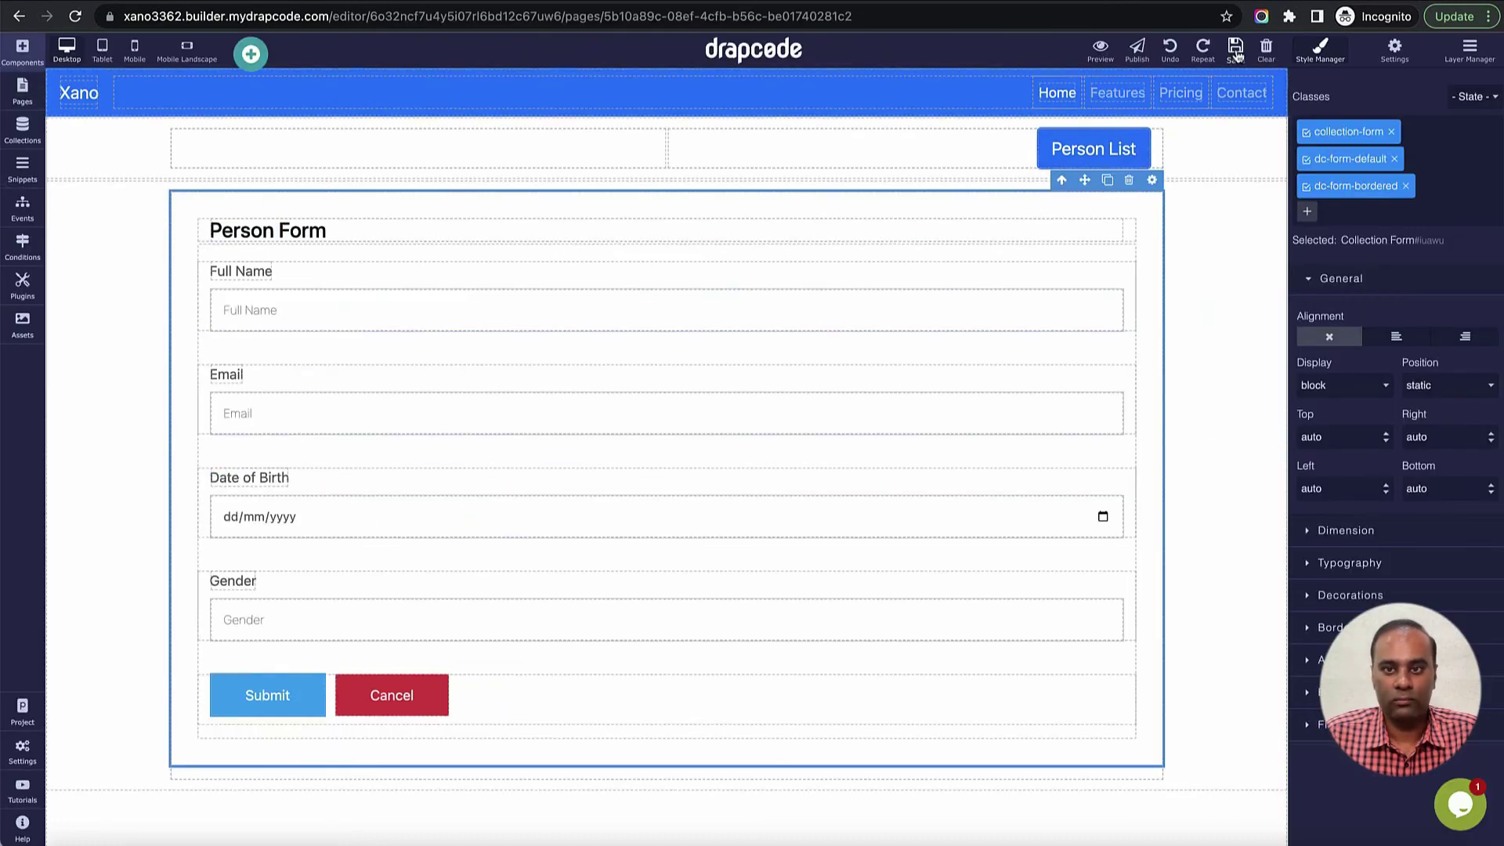
- Add an Input component to the Person Form between its heading and the Full Name field
{"action": "left_click", "coordinate": [22, 51]}
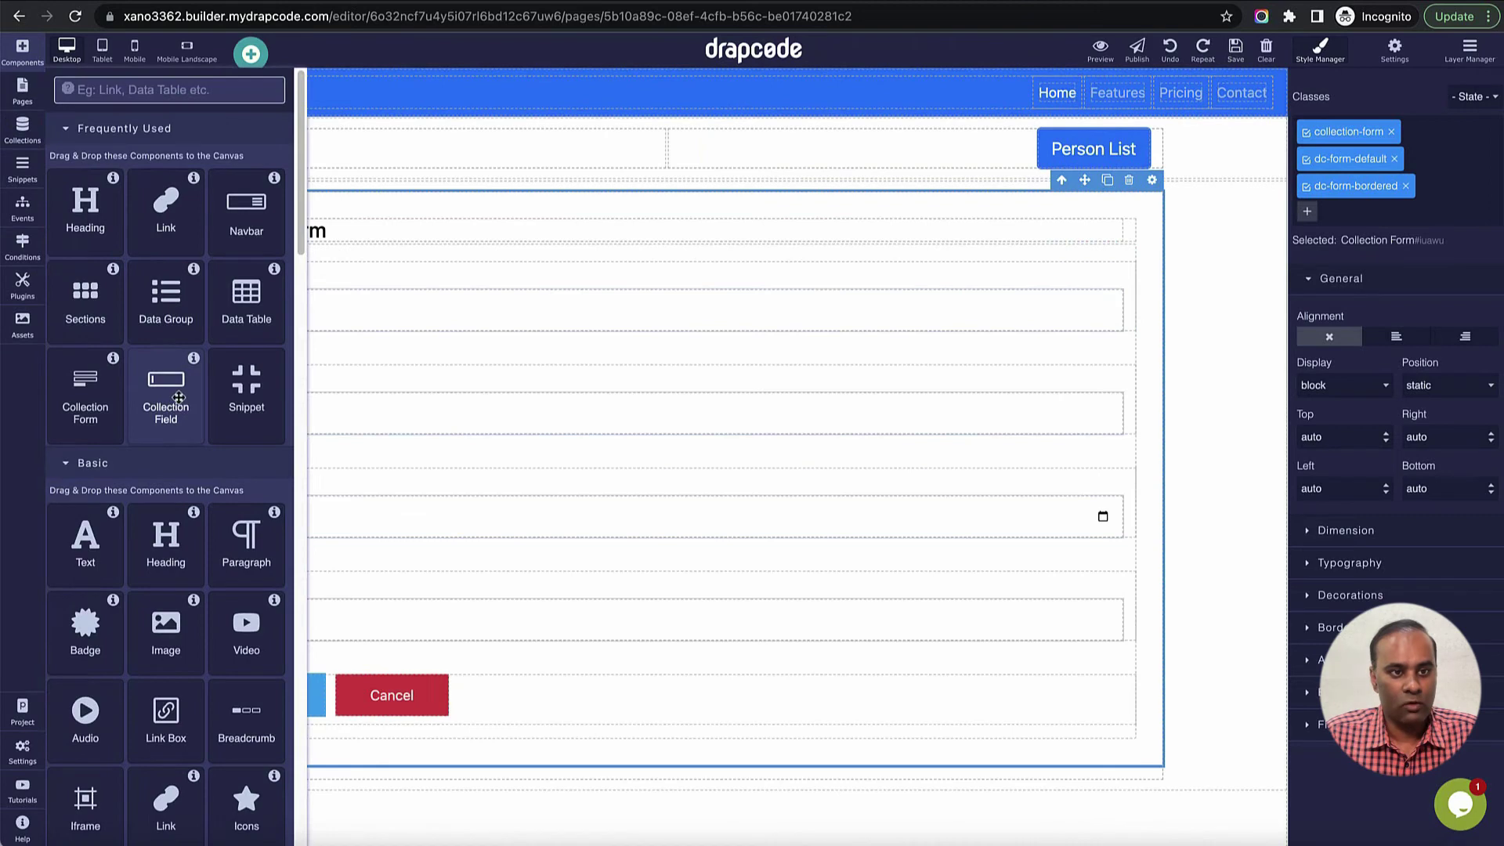
{"action": "scroll", "coordinate": [179, 397], "scroll_direction": "down", "scroll_amount": 8}
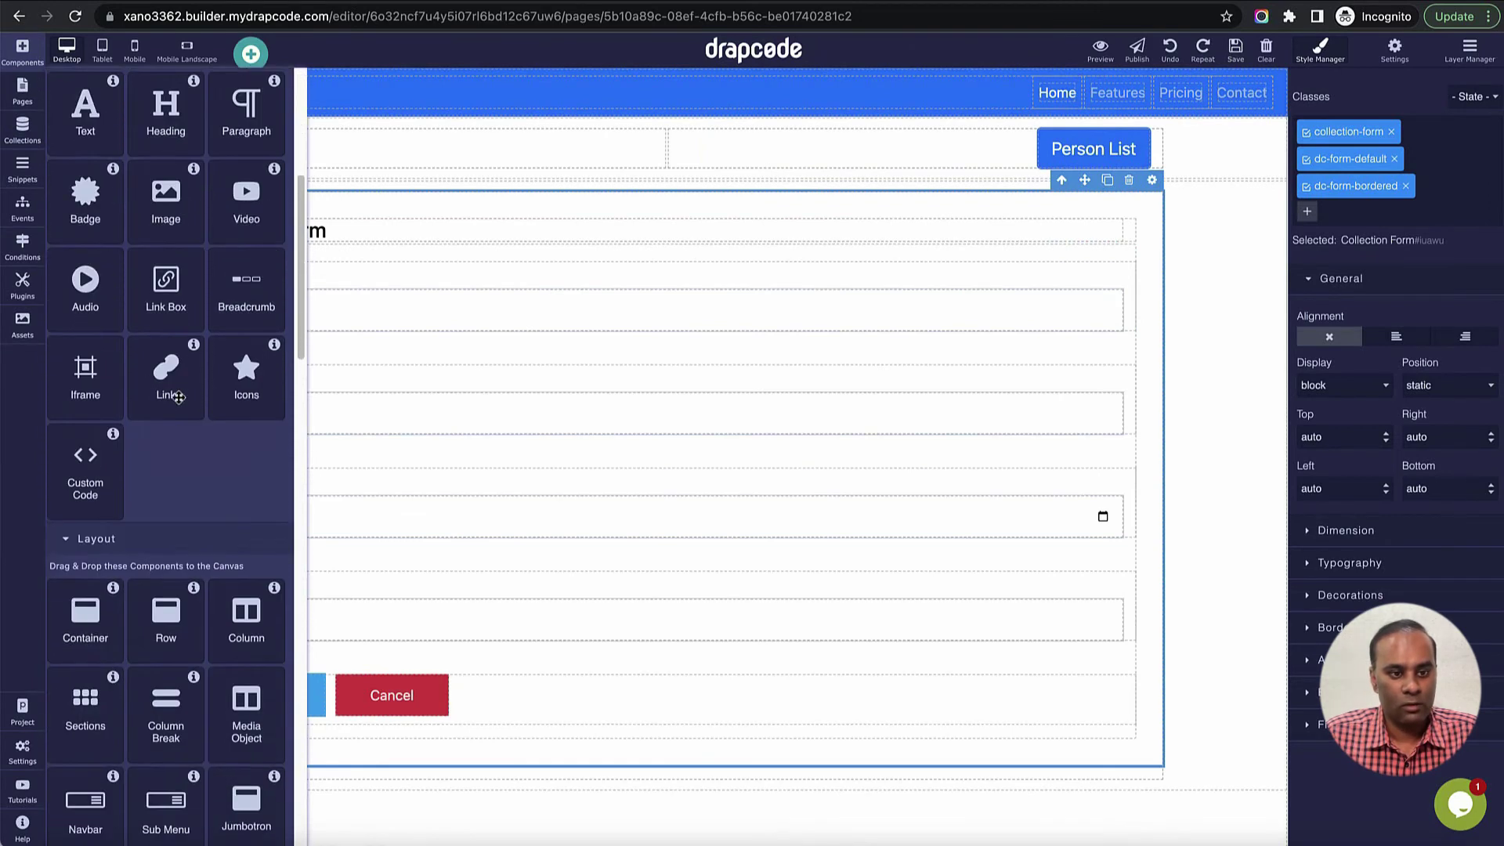
{"action": "scroll", "coordinate": [178, 397], "scroll_direction": "down", "scroll_amount": 5}
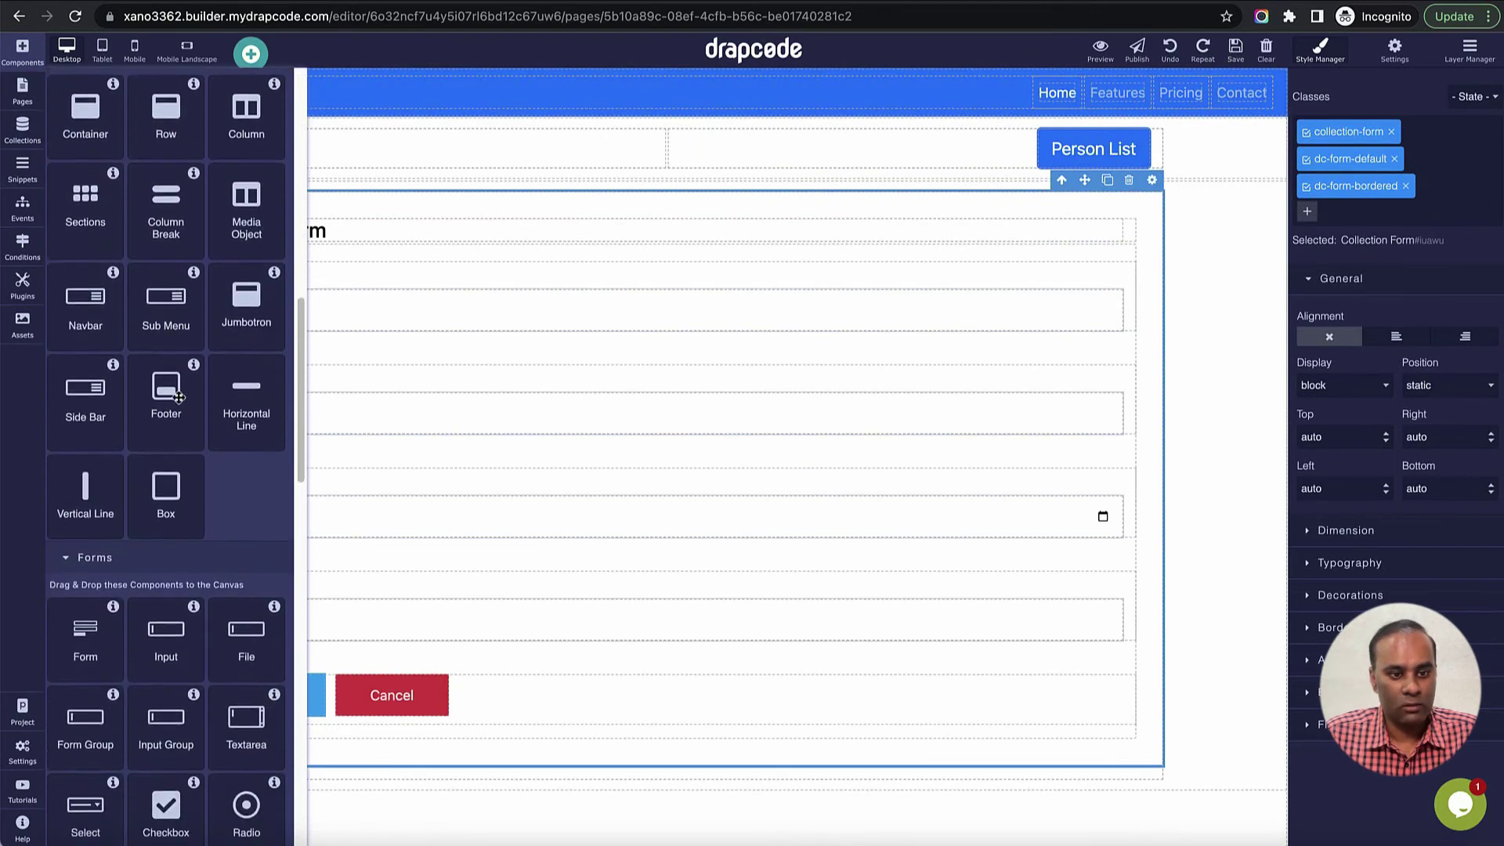
{"action": "left_click_drag", "start_coordinate": [163, 611], "coordinate": [448, 346]}
{"action": "left_click_drag", "start_coordinate": [447, 344], "coordinate": [440, 353]}
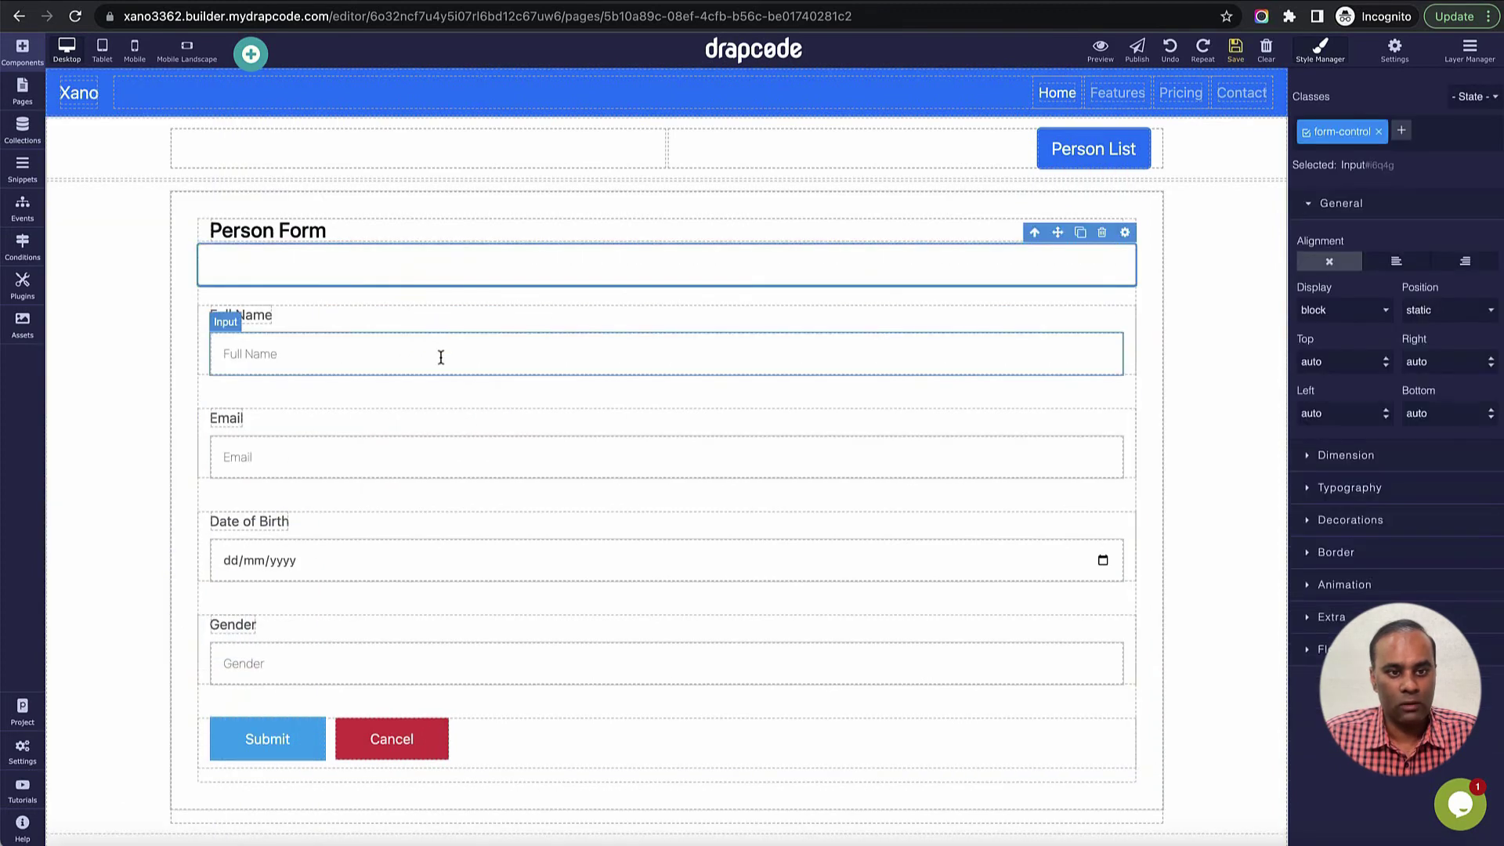
- Bind the new input to the Id collection field
{"action": "left_click", "coordinate": [1125, 232]}
{"action": "left_click", "coordinate": [793, 296]}
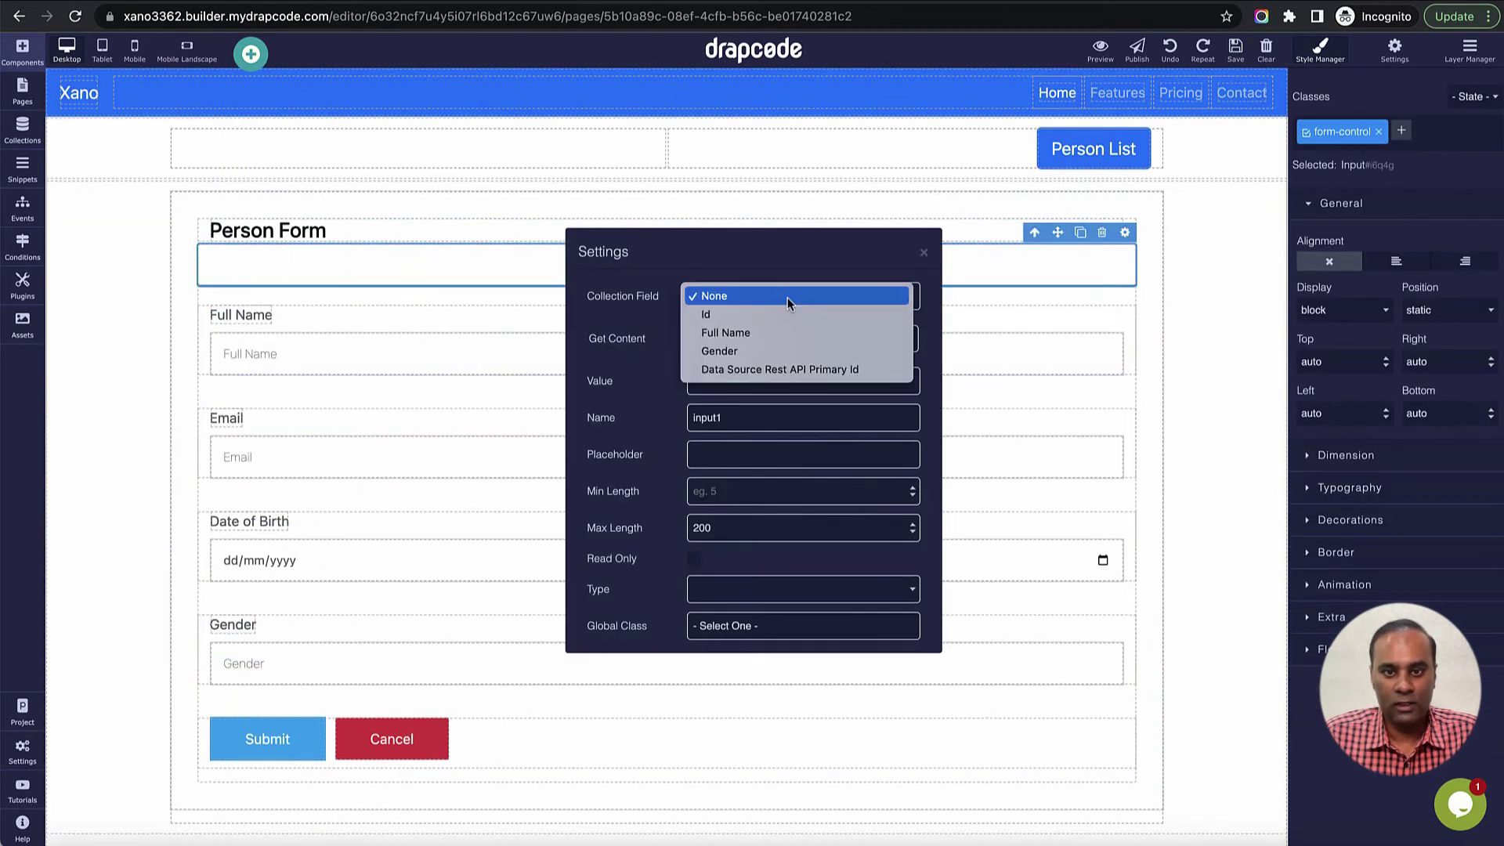
{"action": "left_click", "coordinate": [786, 322]}
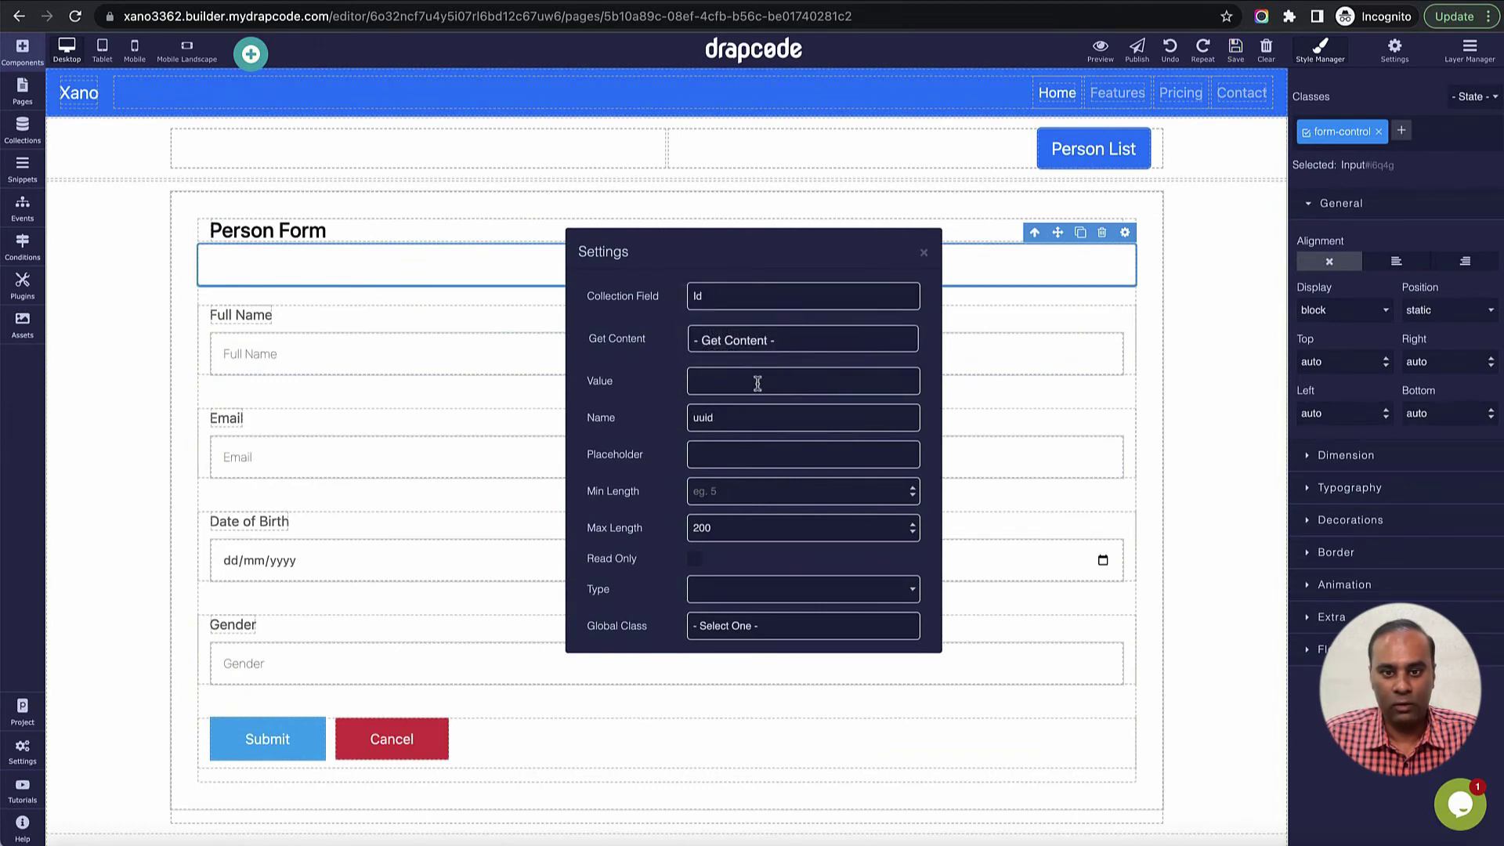
- Set the input to get its value from Person using the Id field, and save the page
{"action": "left_click", "coordinate": [766, 347]}
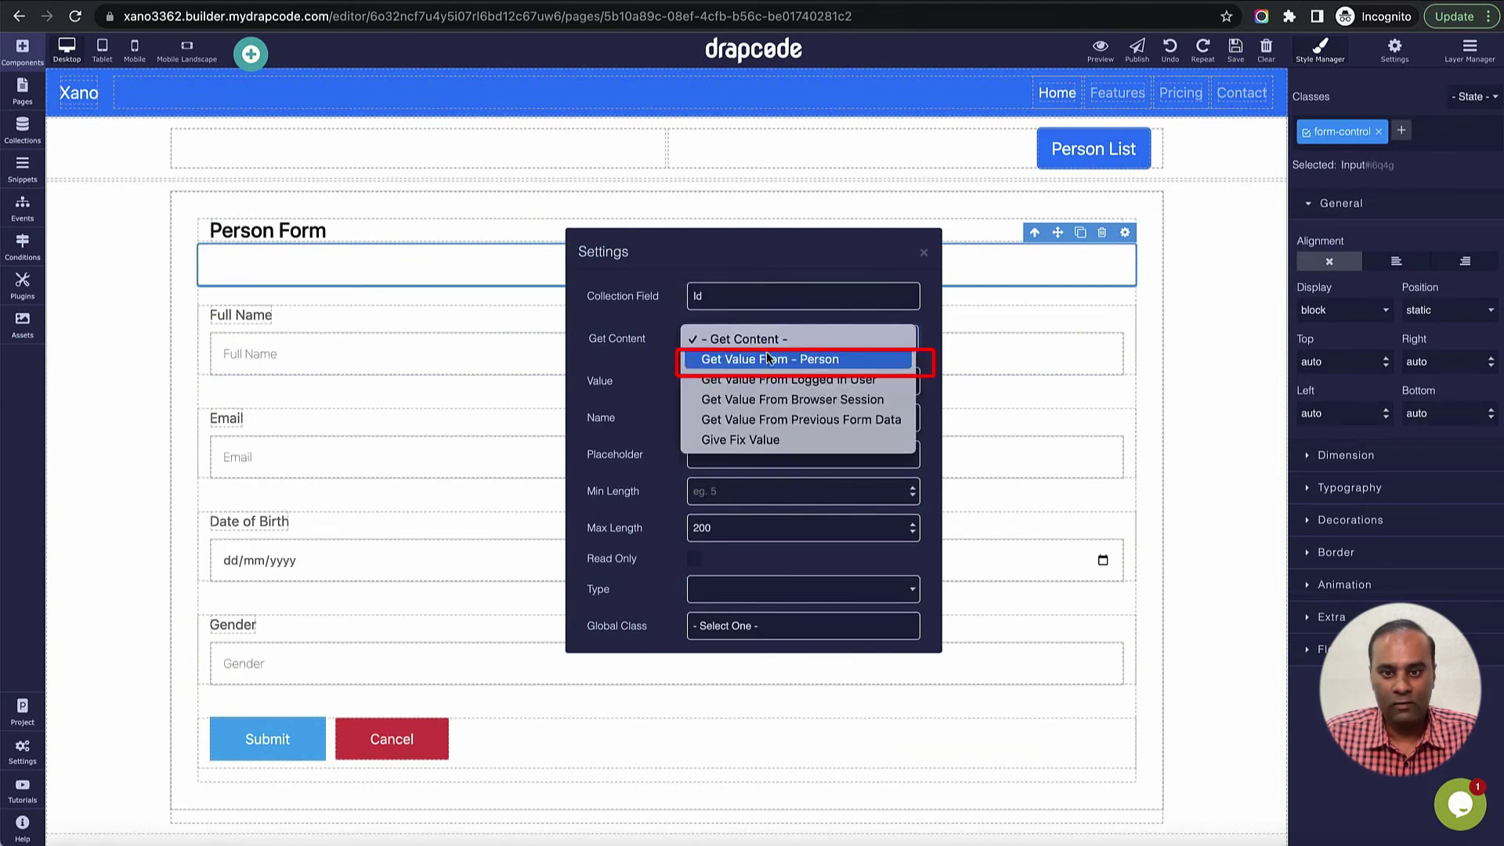
{"action": "left_click", "coordinate": [768, 356]}
{"action": "left_click", "coordinate": [766, 358]}
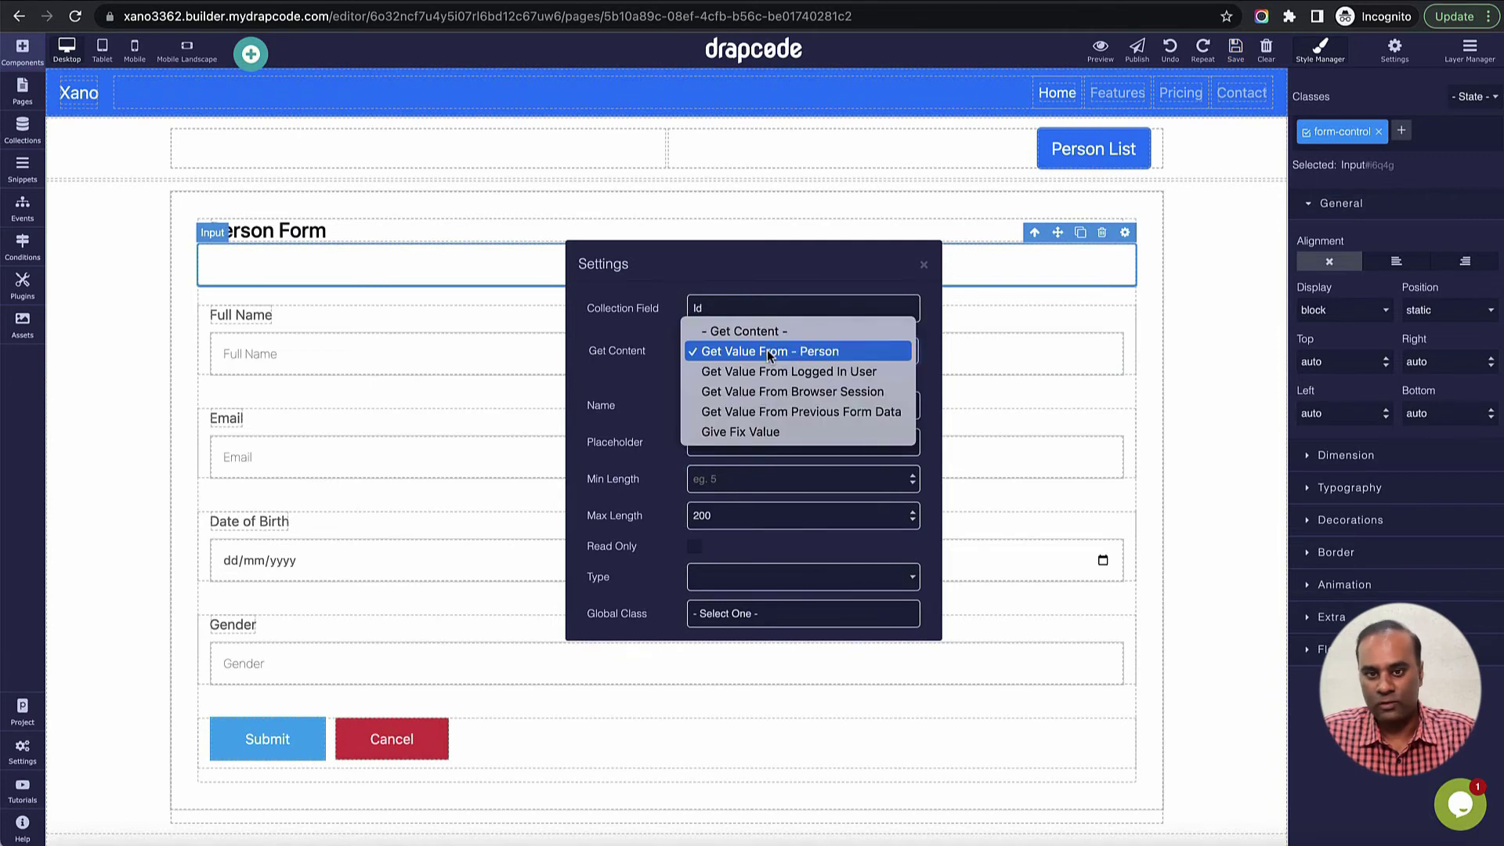
{"action": "left_click", "coordinate": [767, 334]}
{"action": "left_click", "coordinate": [769, 359]}
{"action": "left_click", "coordinate": [769, 376]}
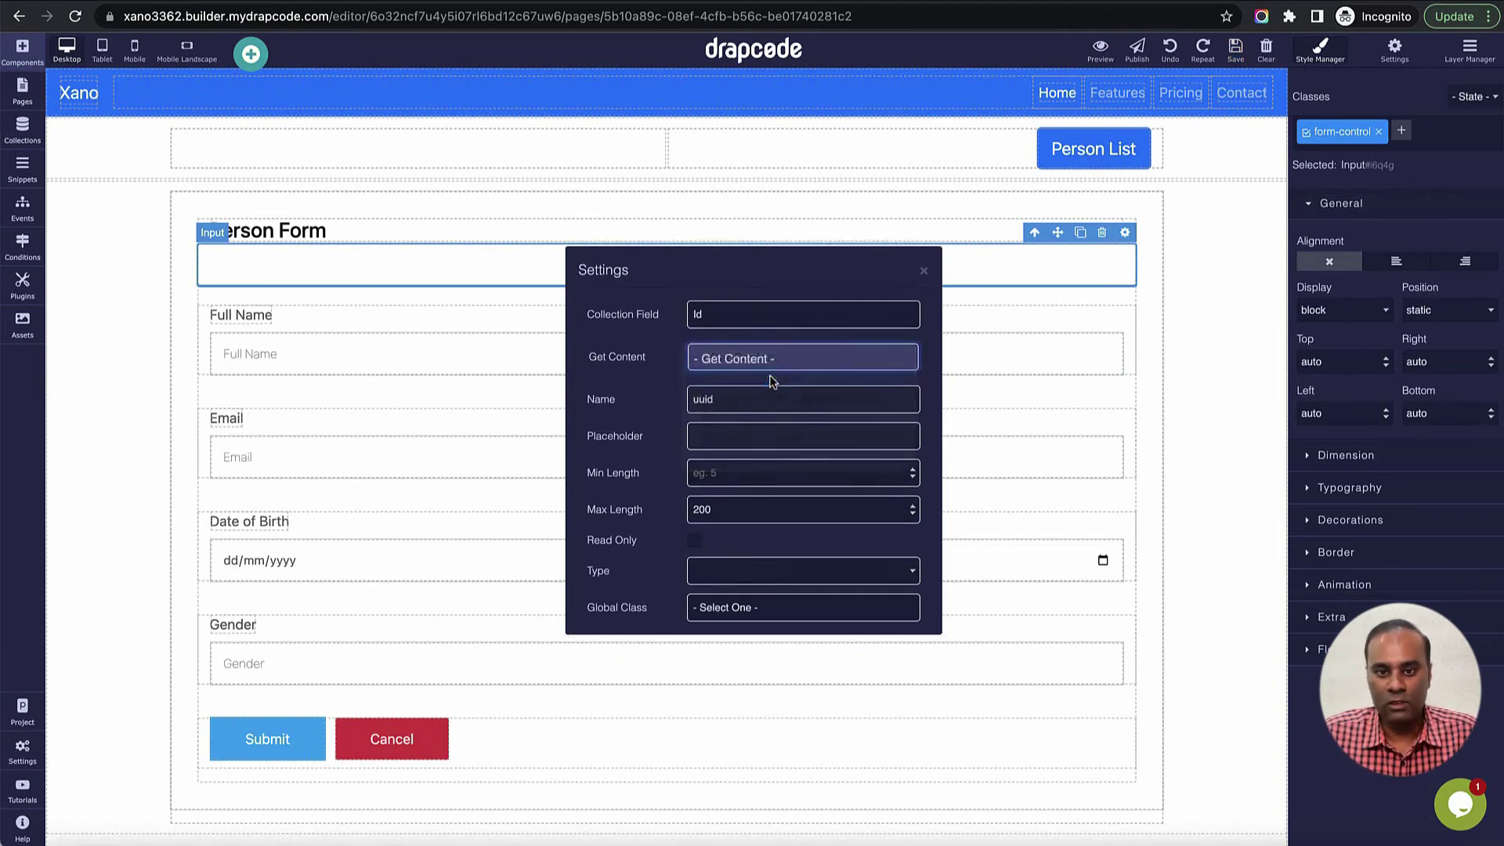
{"action": "left_click", "coordinate": [770, 384]}
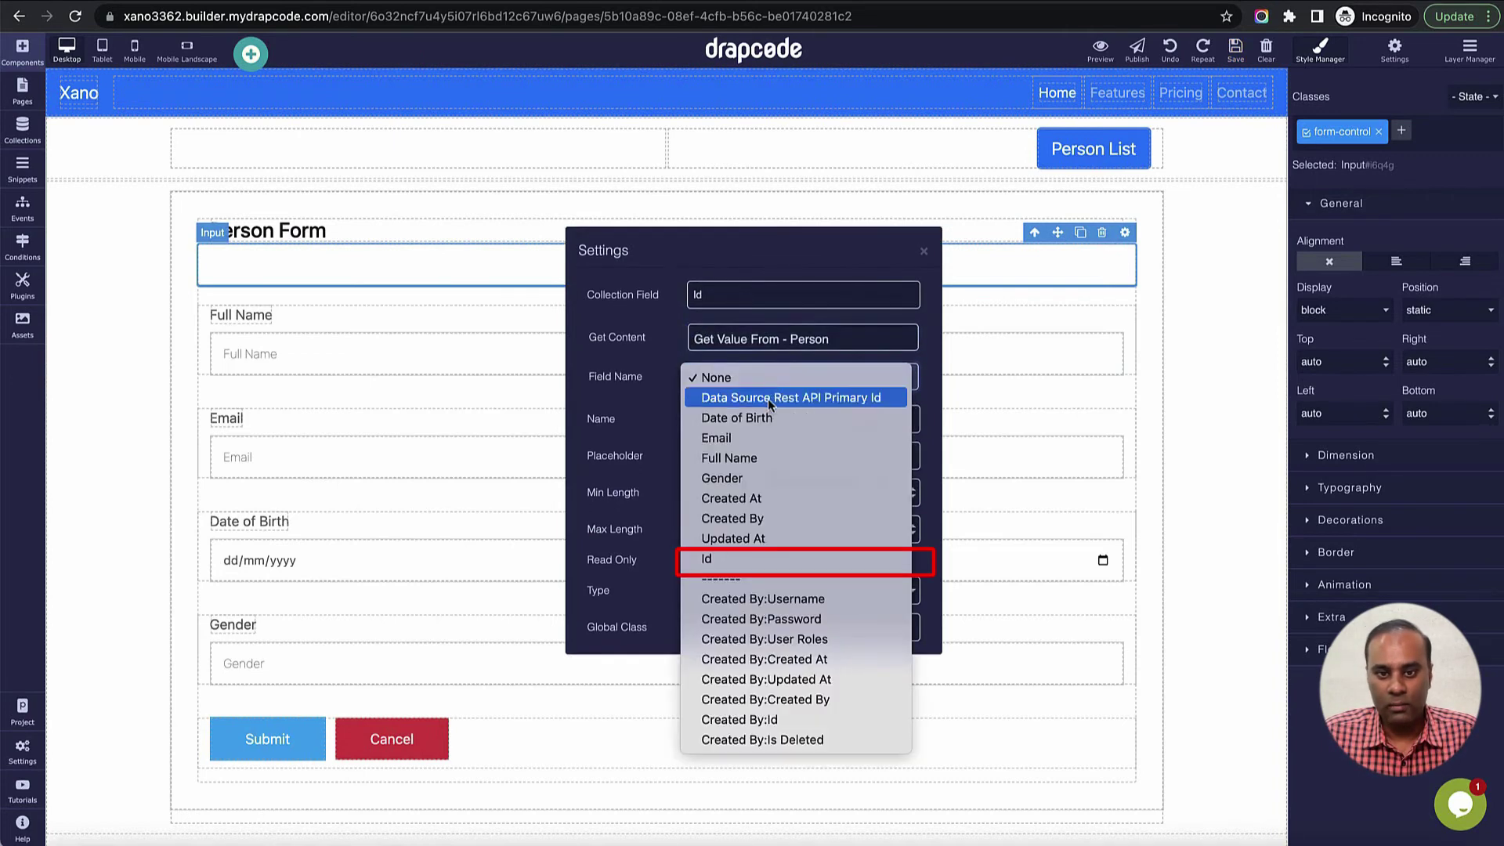
{"action": "left_click", "coordinate": [773, 558]}
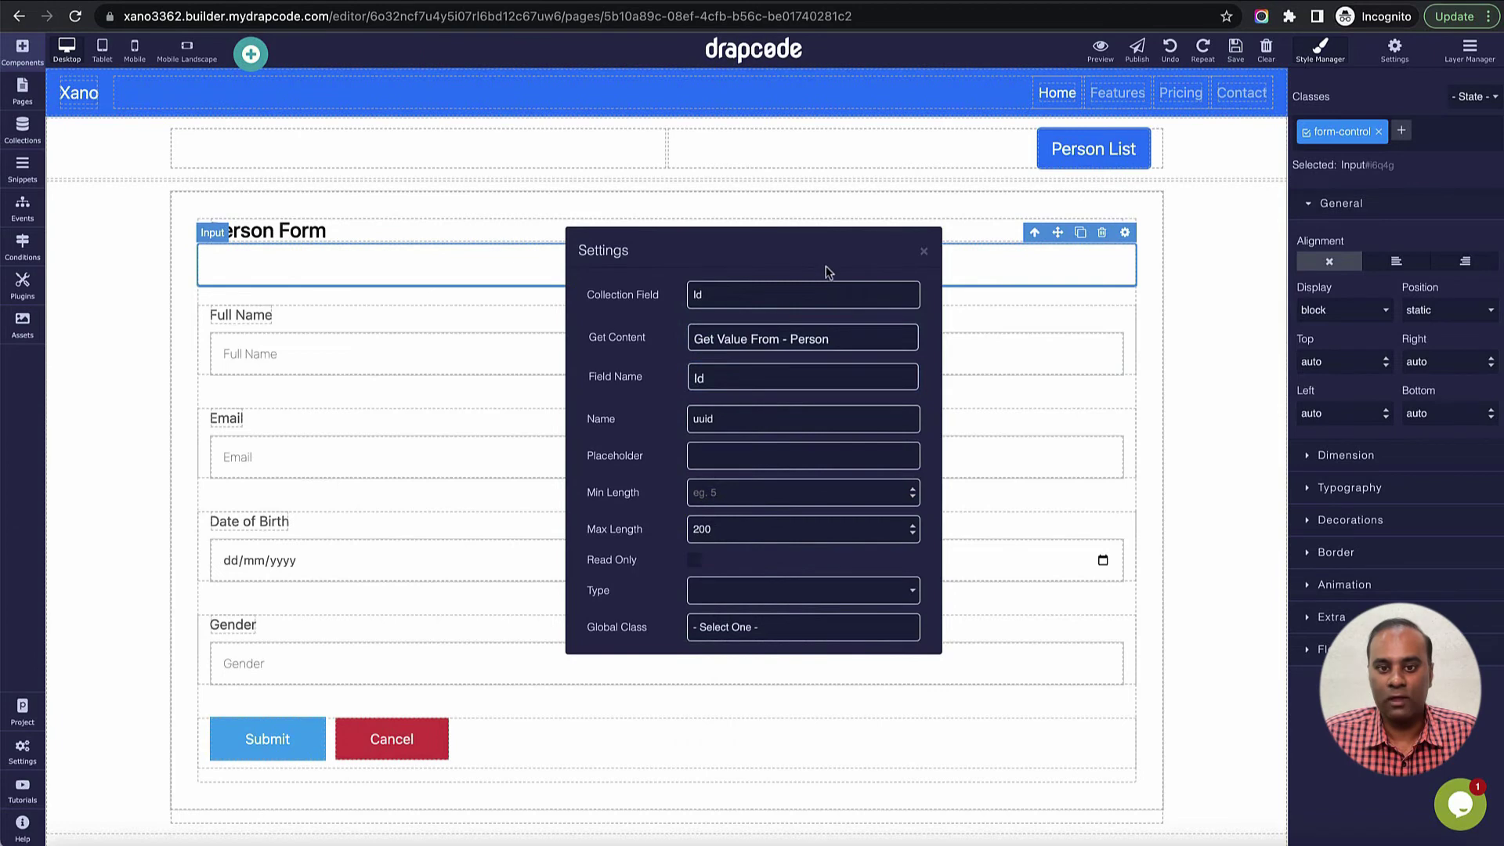
{"action": "left_click", "coordinate": [924, 251]}
{"action": "left_click", "coordinate": [1236, 48]}
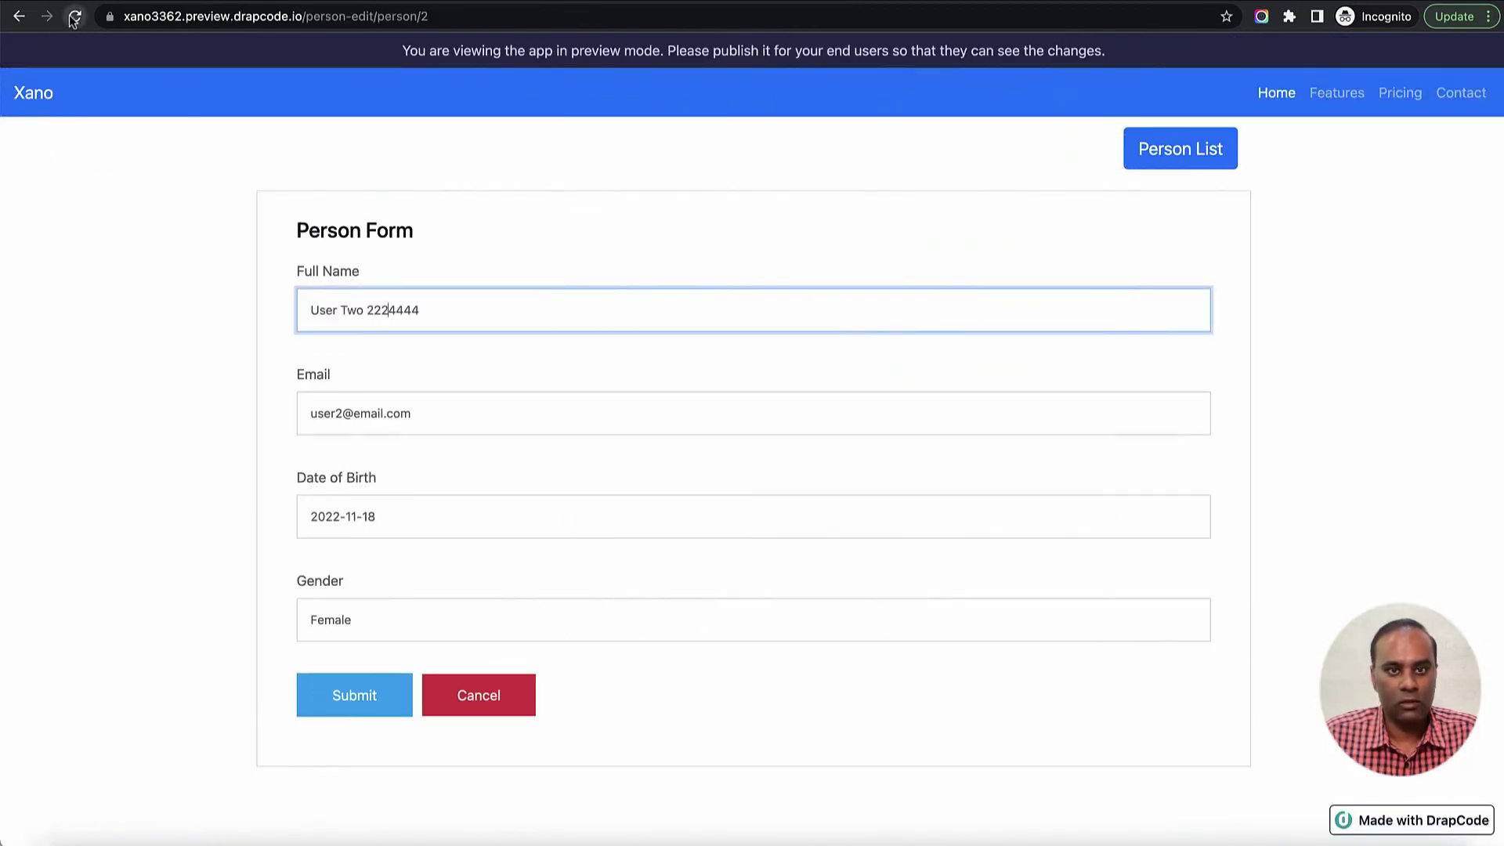
- Reload the Person Edit preview to check the new Id input's value, and return to the page editor
{"action": "left_click", "coordinate": [75, 17]}
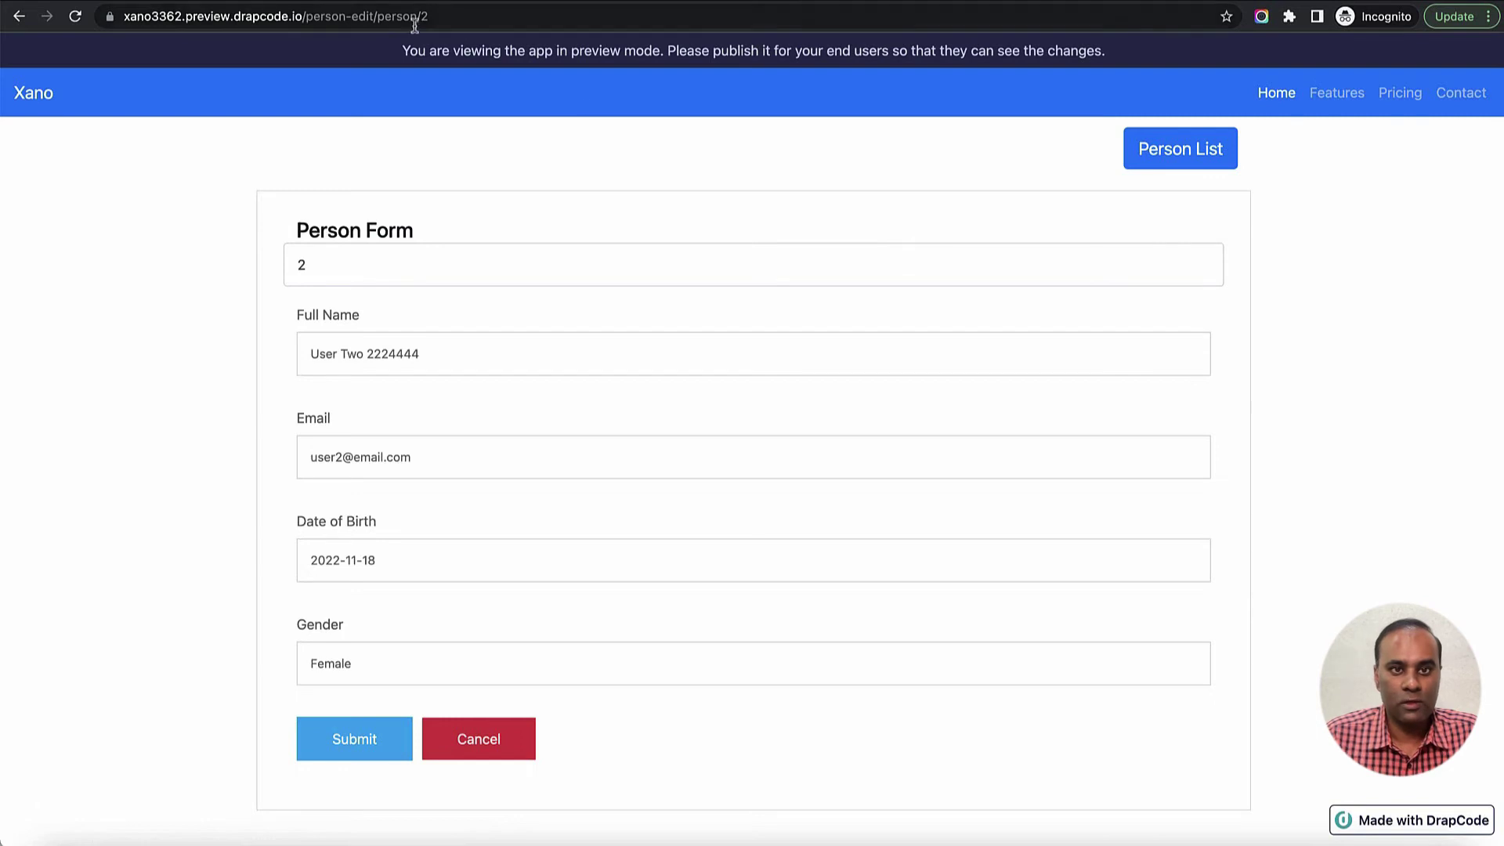
{"action": "left_click", "coordinate": [355, 266]}
{"action": "left_click", "coordinate": [569, 219]}
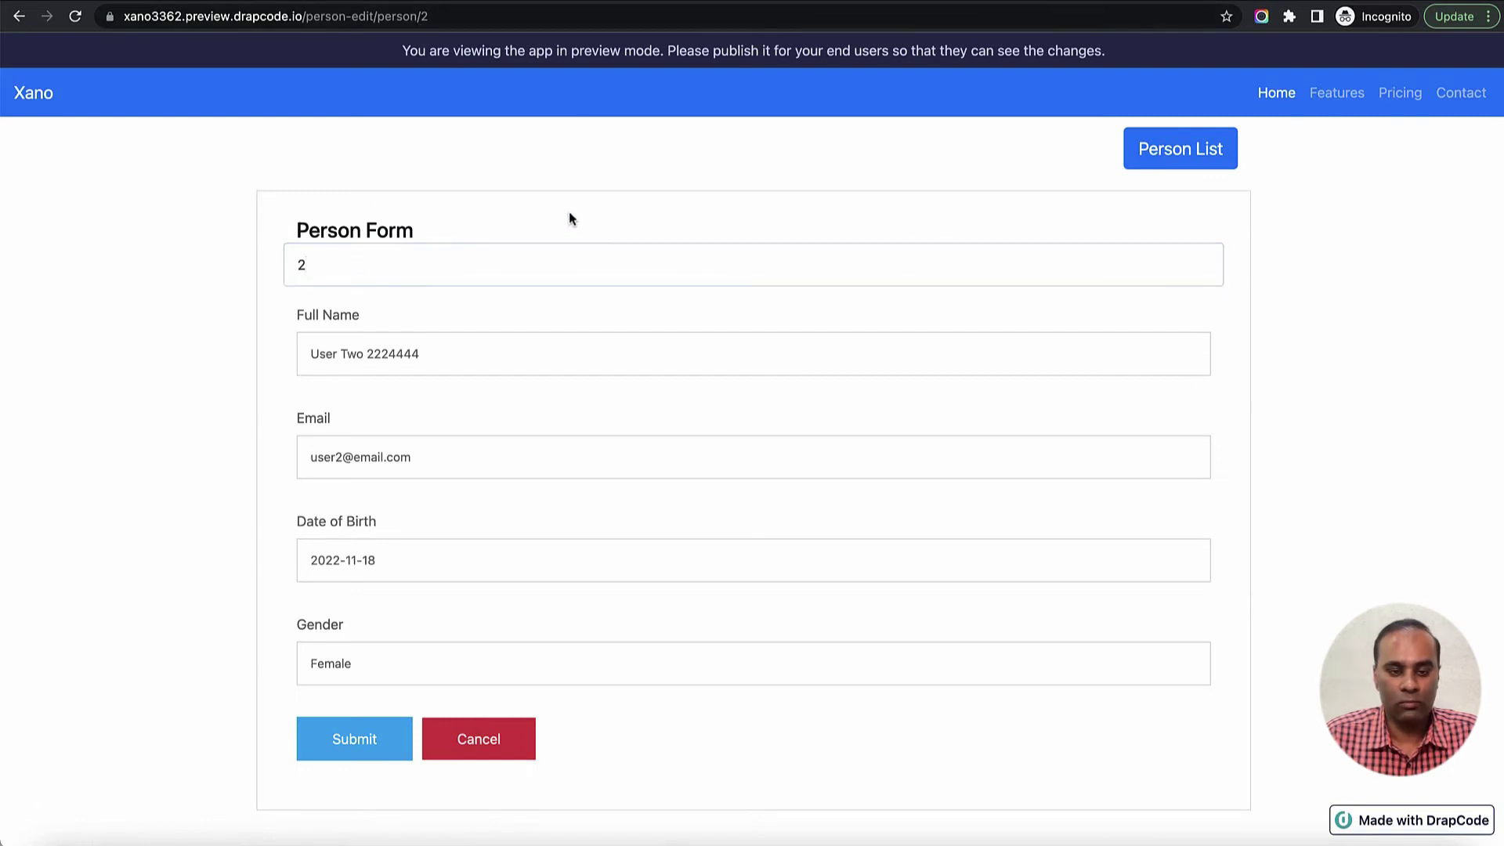
{"action": "key", "text": "ctrl+Tab"}
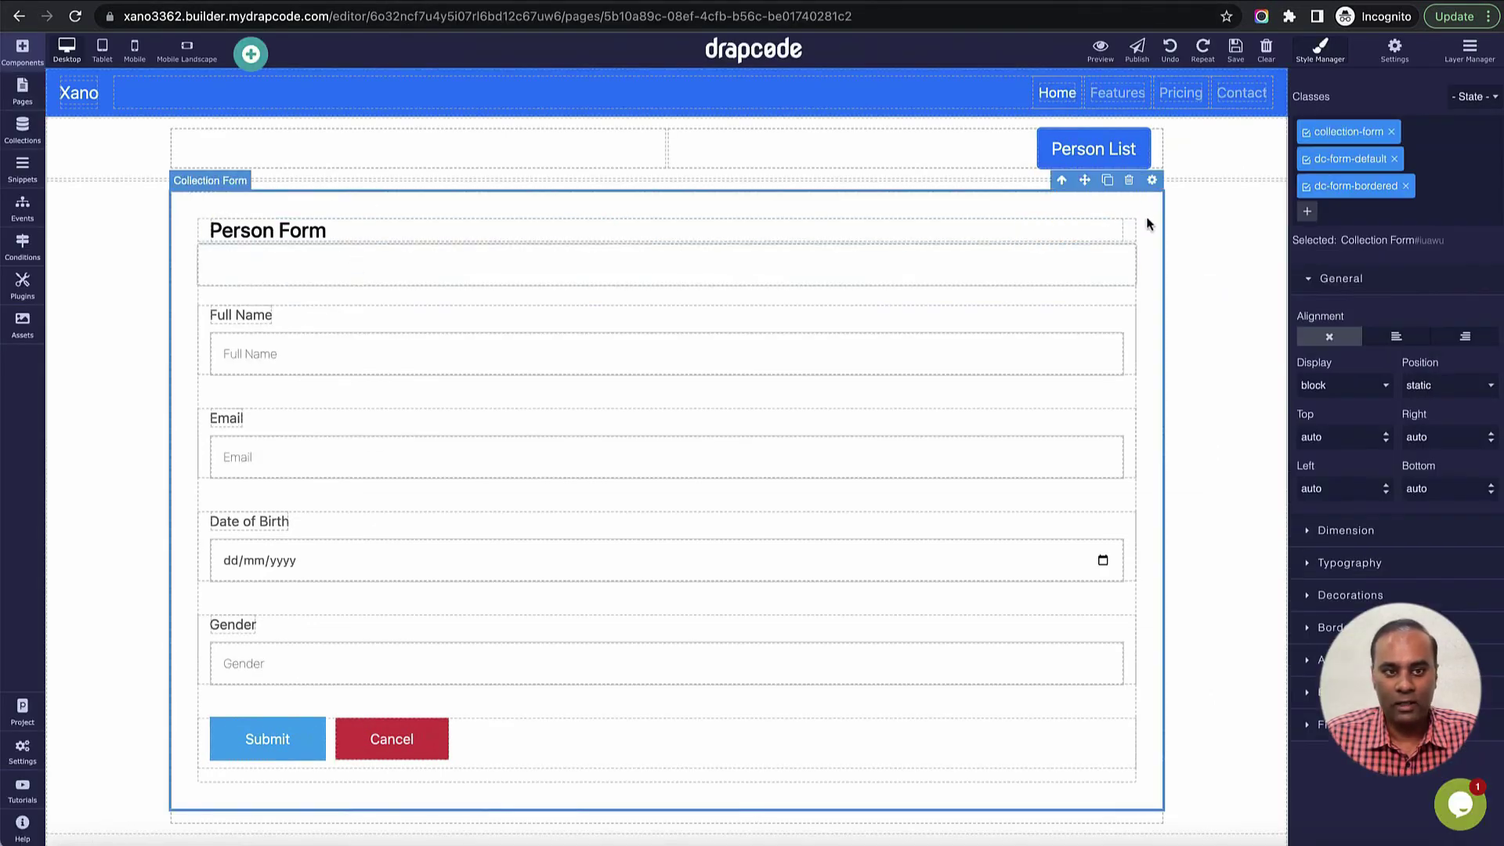
{"action": "left_click", "coordinate": [1152, 180]}
{"action": "left_click", "coordinate": [748, 520]}
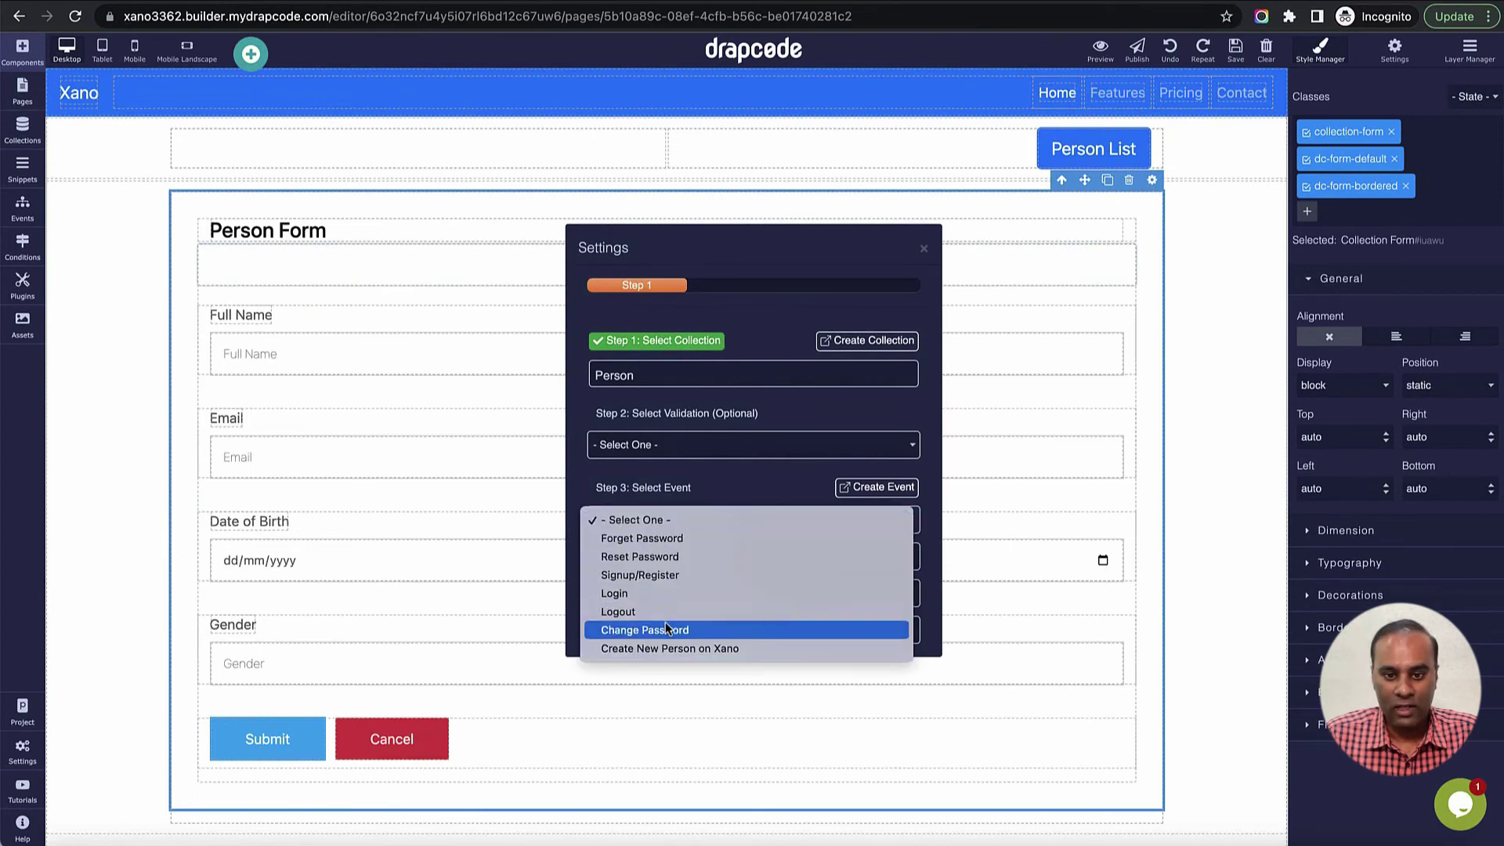
{"action": "left_click", "coordinate": [736, 499]}
{"action": "left_click", "coordinate": [923, 249]}
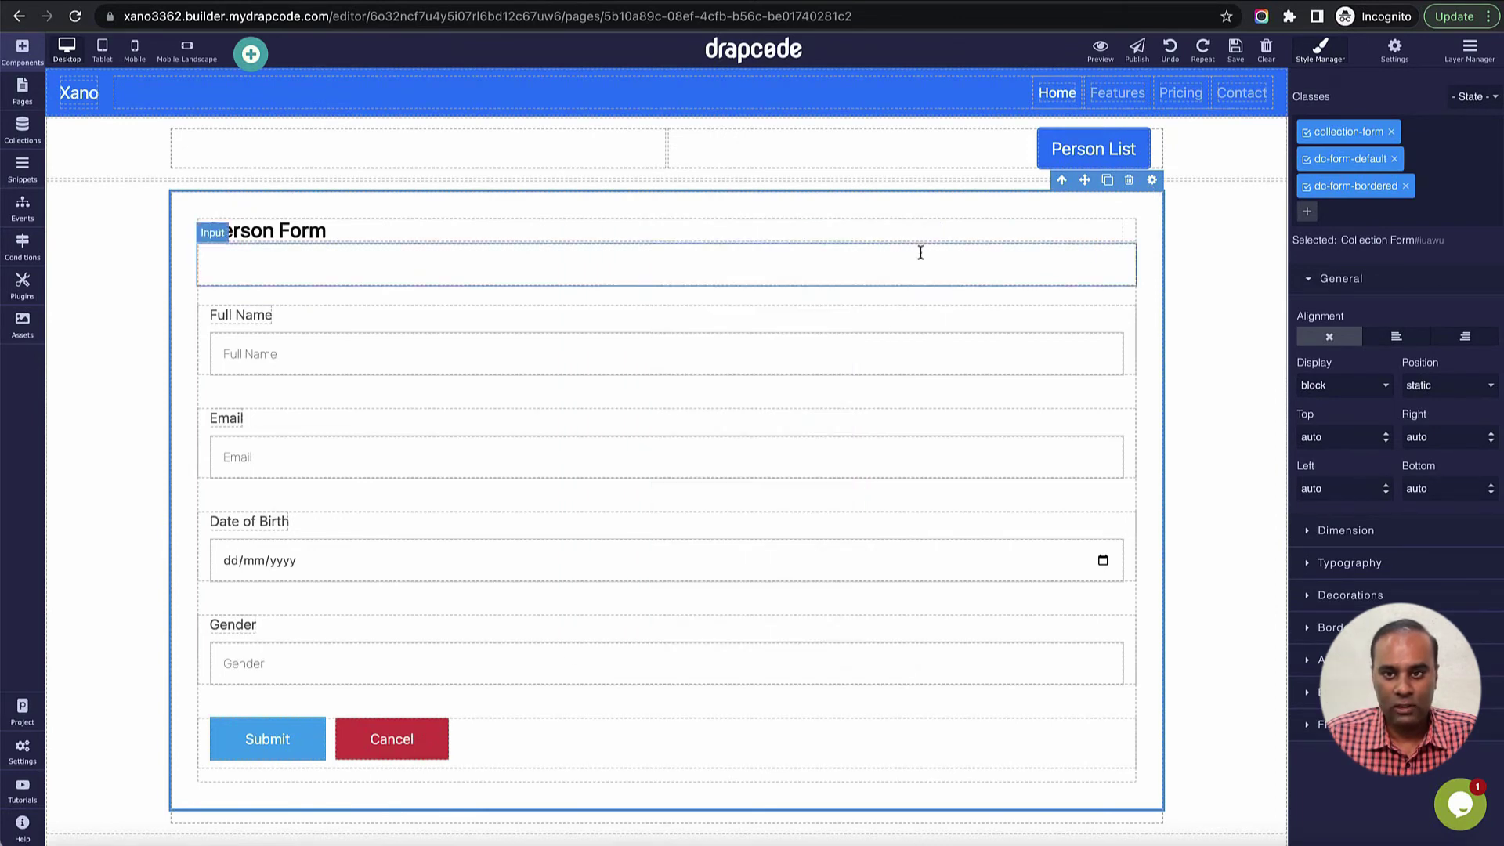
- Reload the editor, set the Person Form's event to Update Person on Xano, and save the page
{"action": "left_click", "coordinate": [76, 16]}
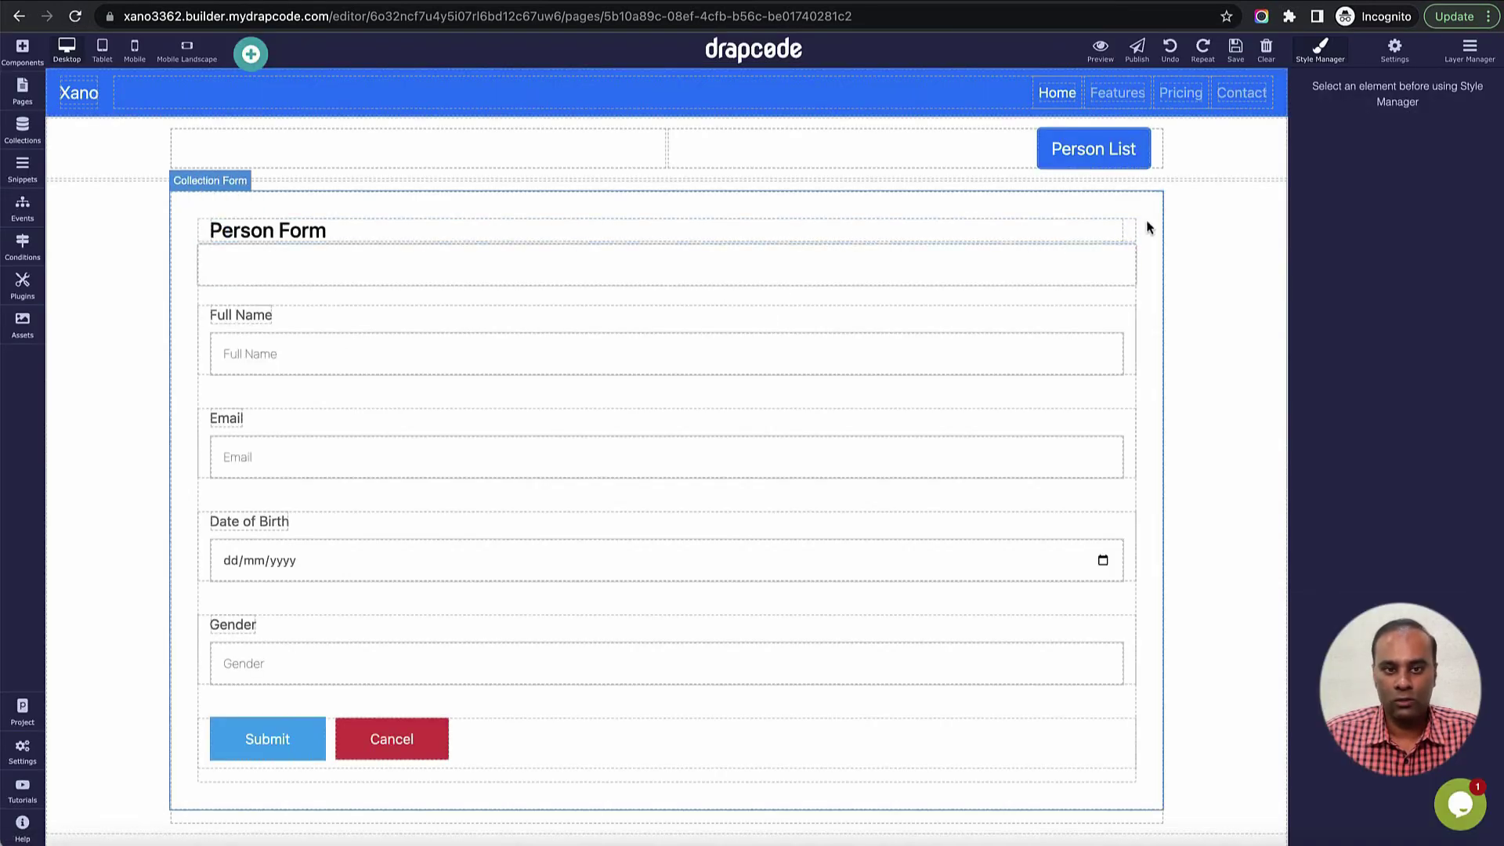
{"action": "left_click", "coordinate": [1147, 226]}
{"action": "left_click", "coordinate": [1150, 180]}
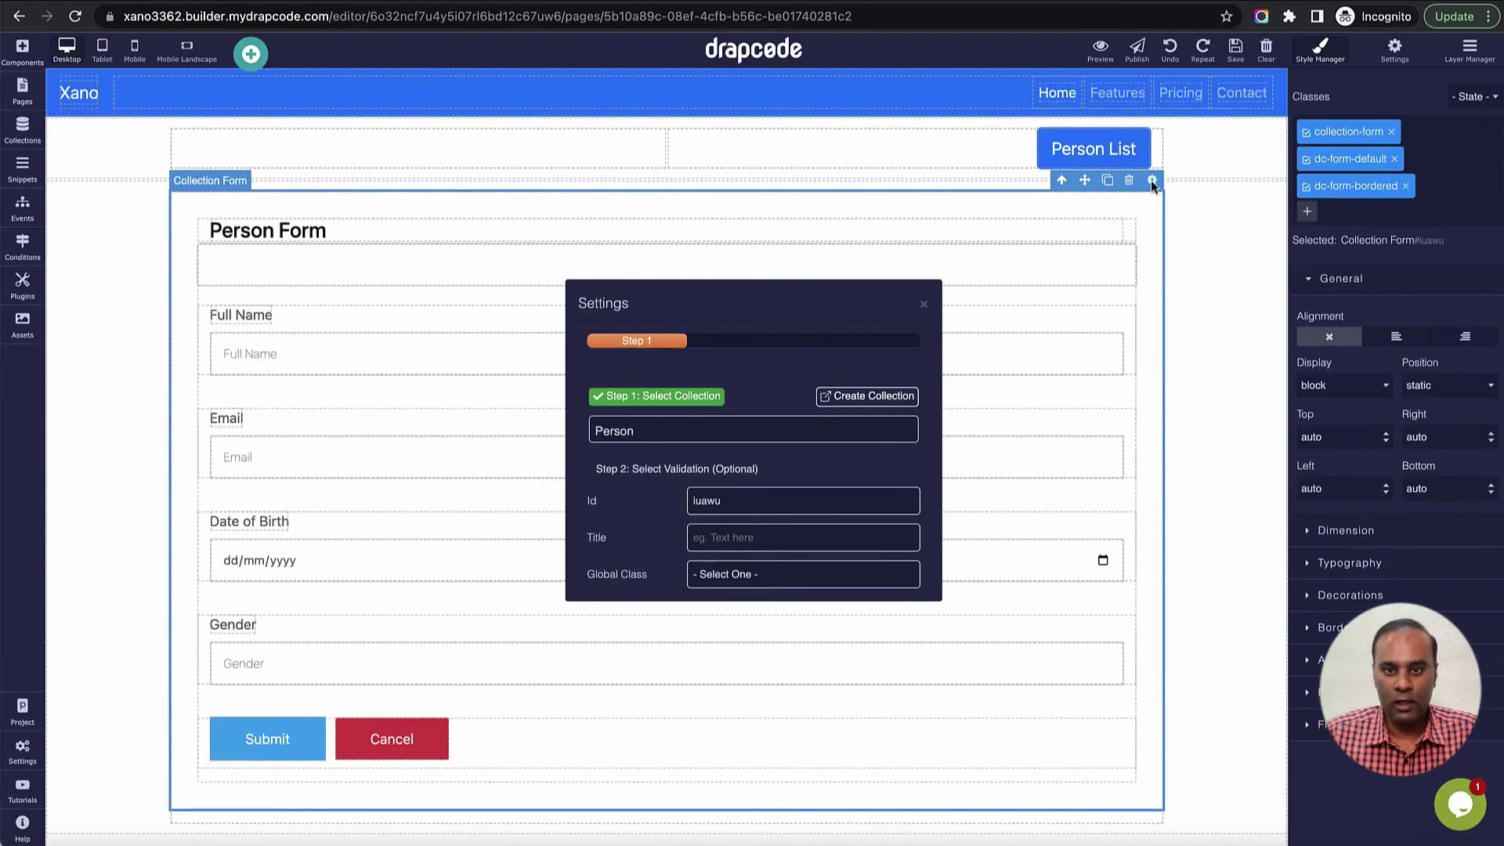
{"action": "left_click", "coordinate": [698, 519]}
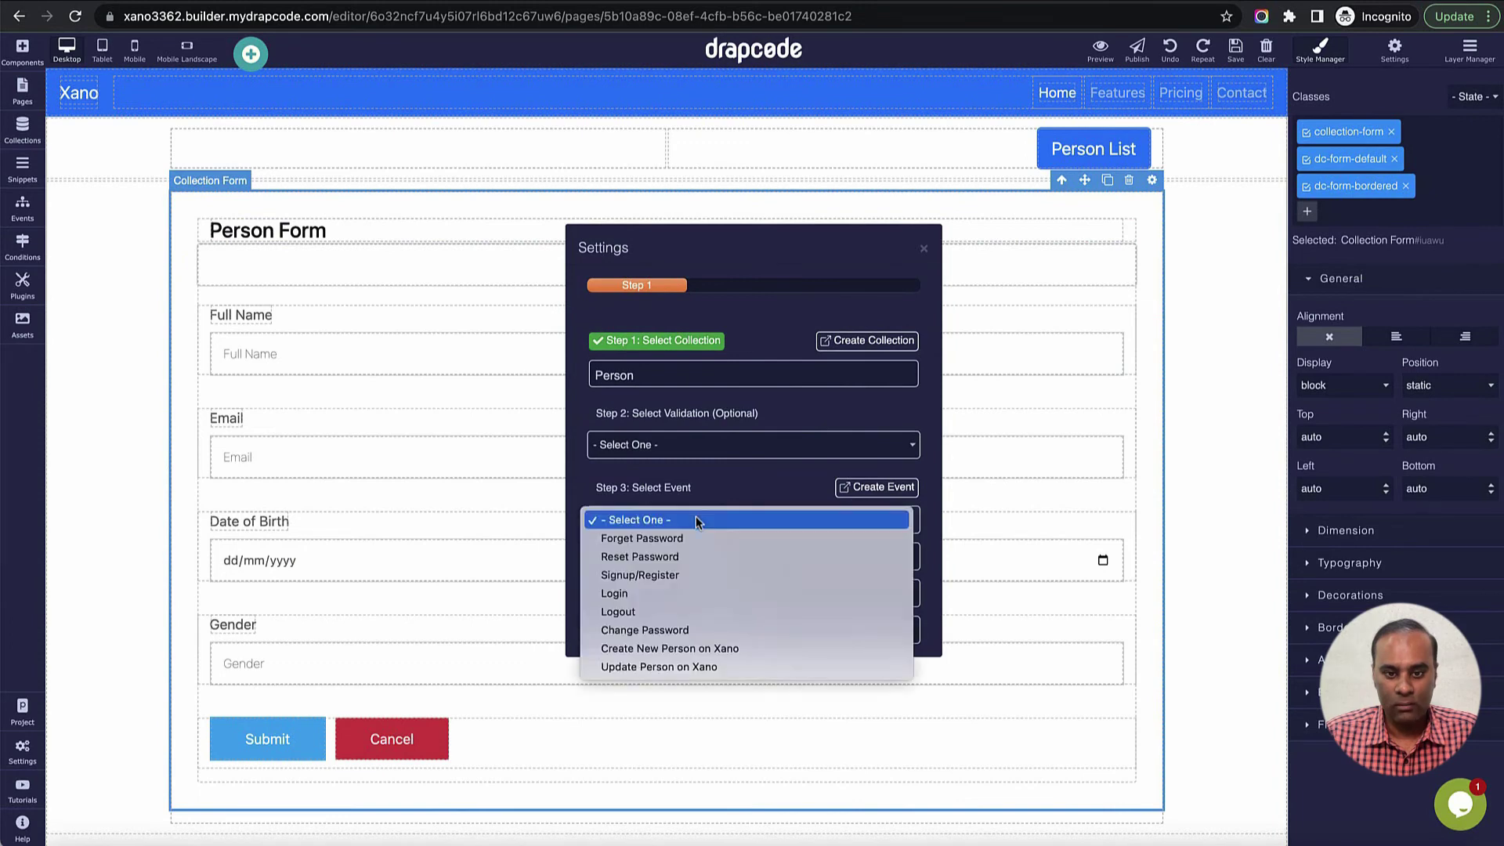
{"action": "left_click", "coordinate": [692, 669]}
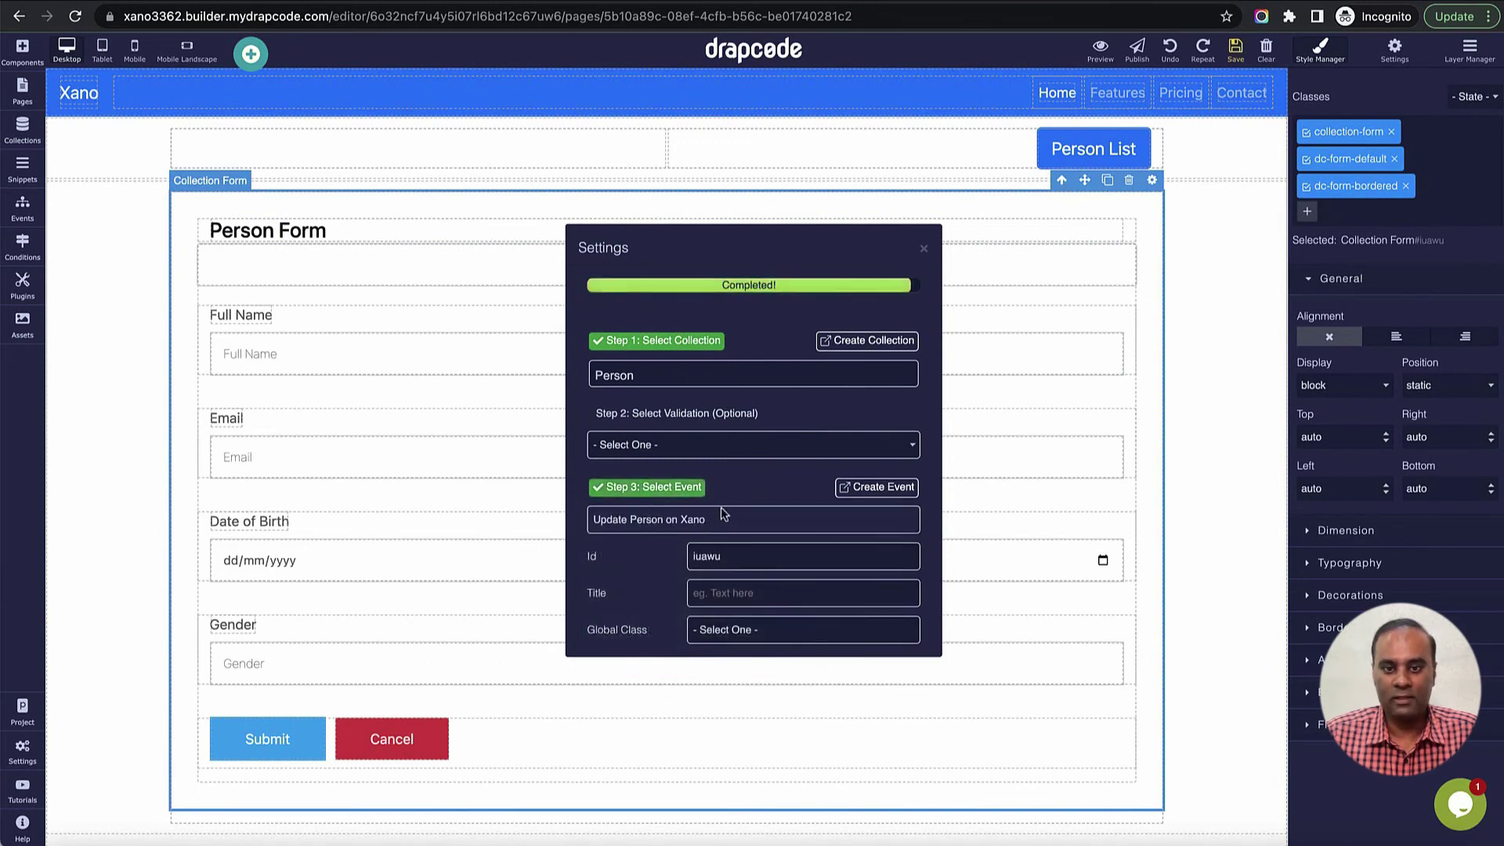
{"action": "left_click", "coordinate": [924, 249]}
{"action": "left_click", "coordinate": [1234, 52]}
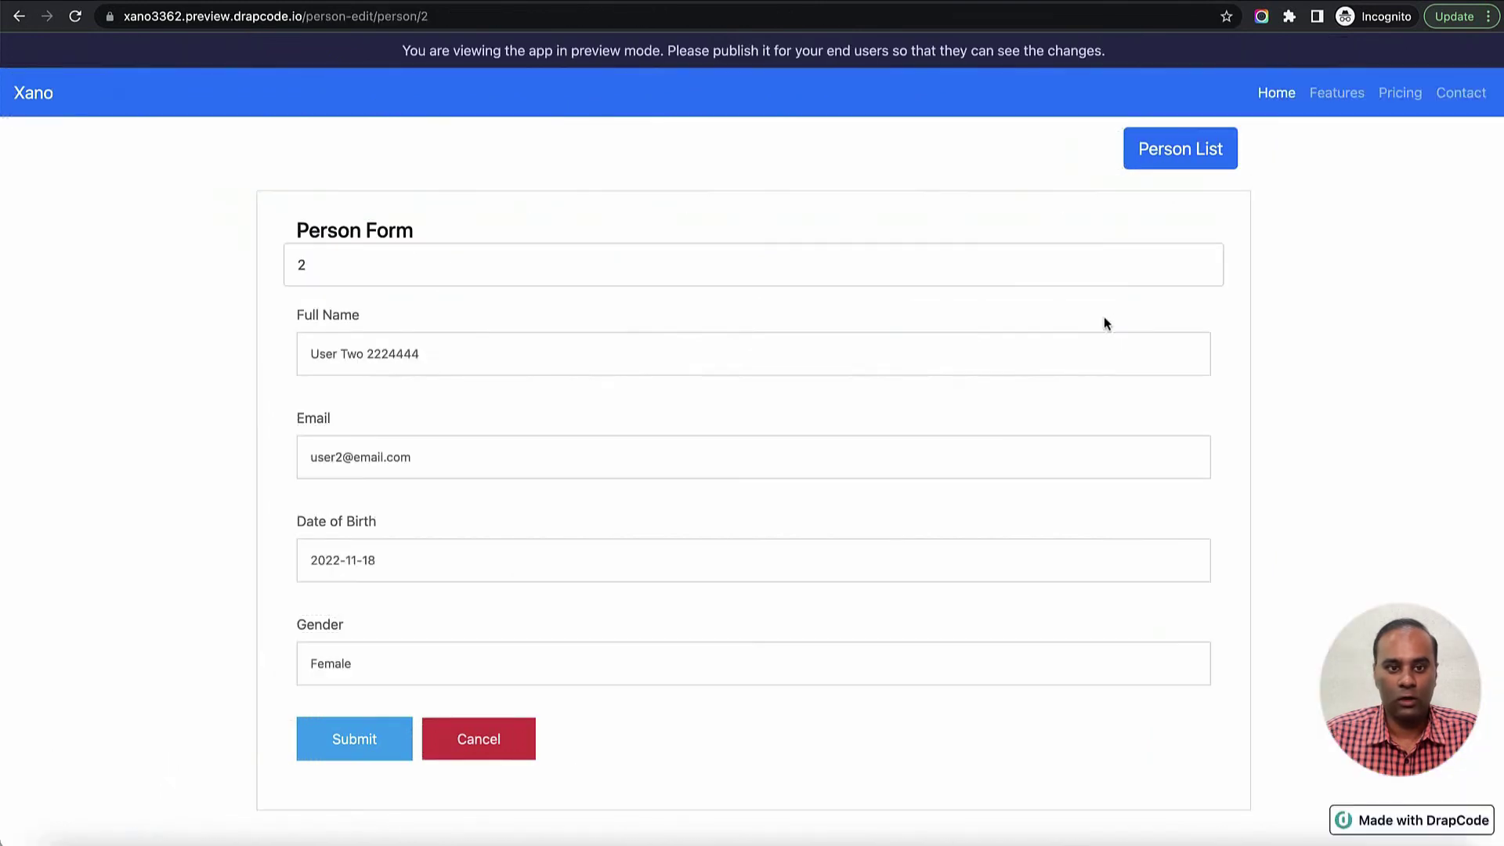
- Reload the Person Edit preview and insert 2222 before the @ sign in the person's Email field
{"action": "left_click", "coordinate": [73, 16]}
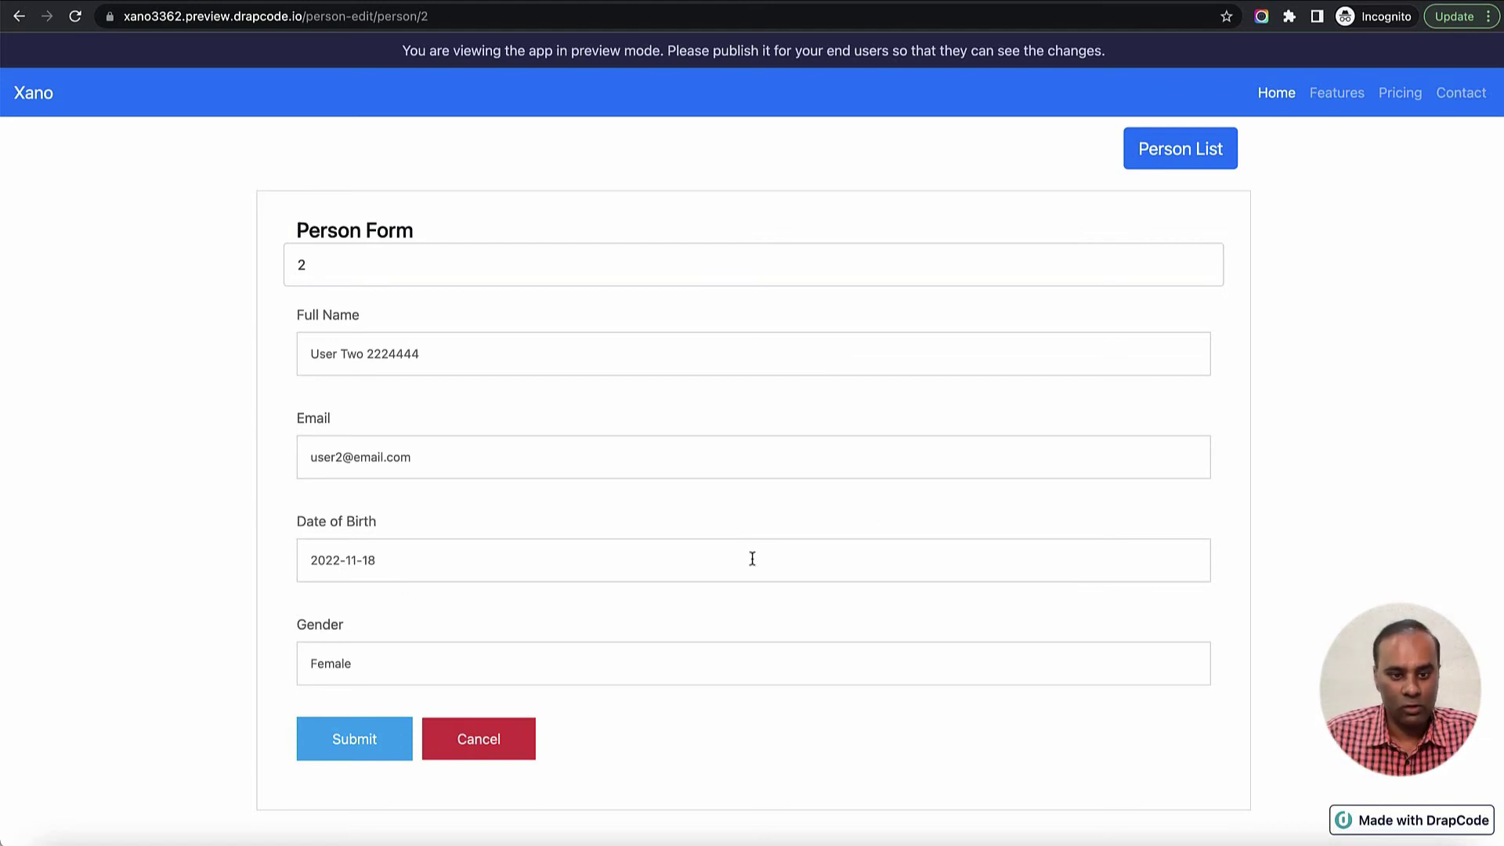
{"action": "left_click", "coordinate": [342, 456]}
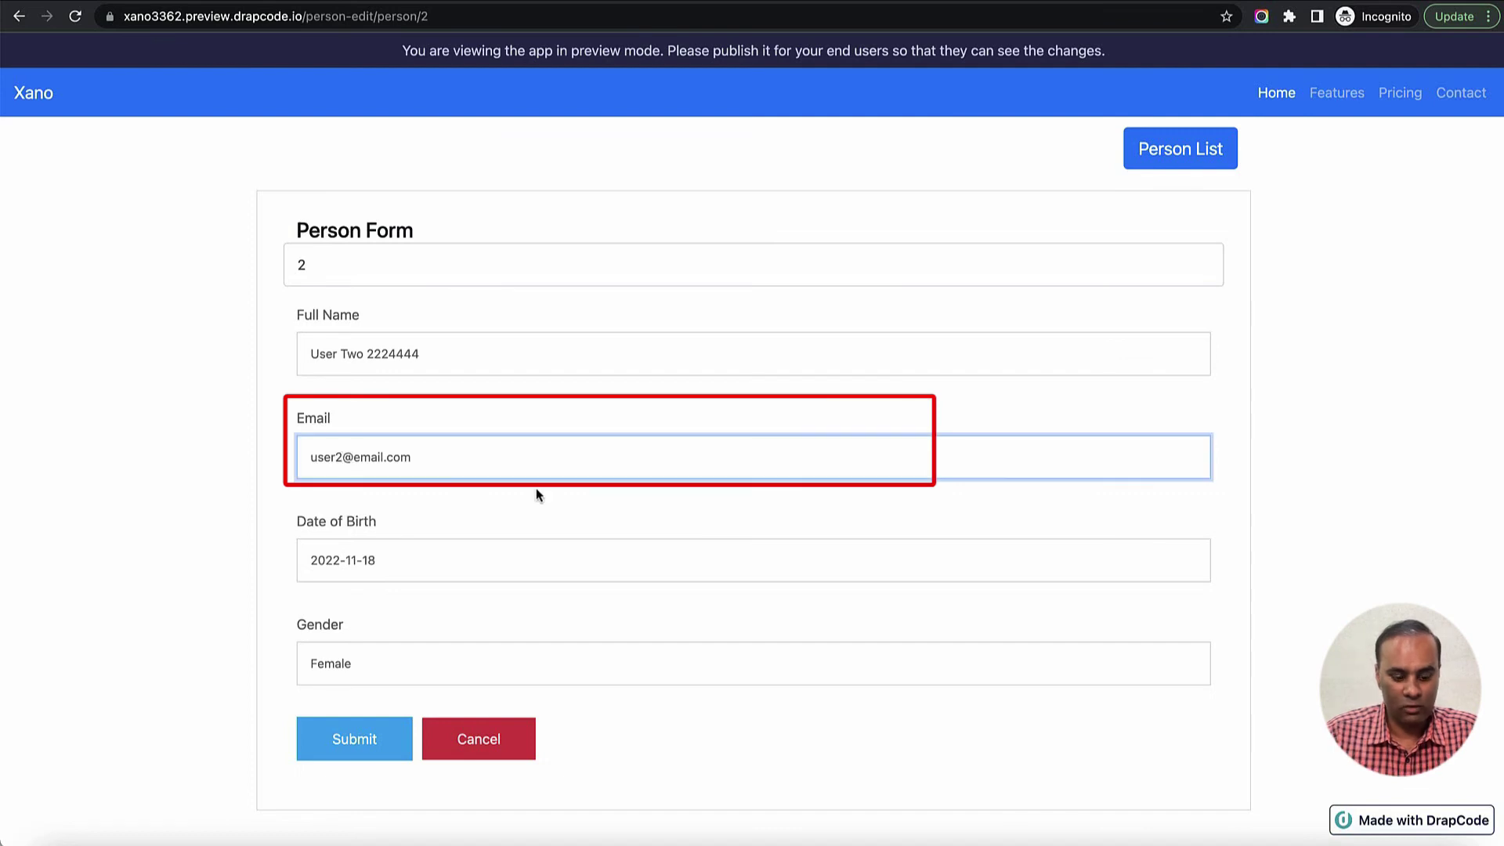
{"action": "type", "text": "2222"}
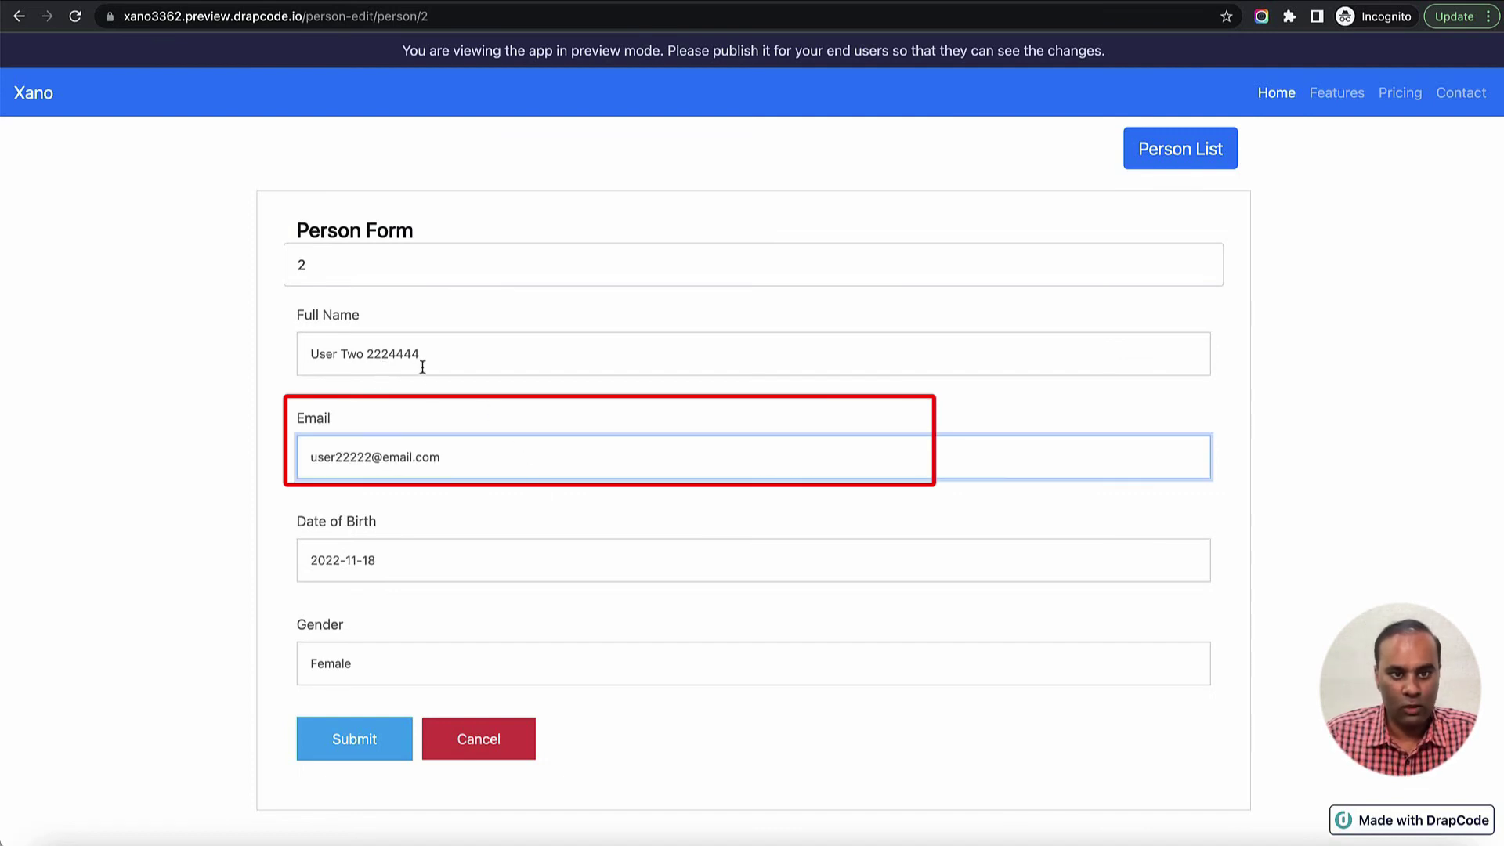
- Append 6666 to the person's Full Name in the Person Edit form
{"action": "left_click", "coordinate": [452, 363]}
{"action": "type", "text": "666666"}
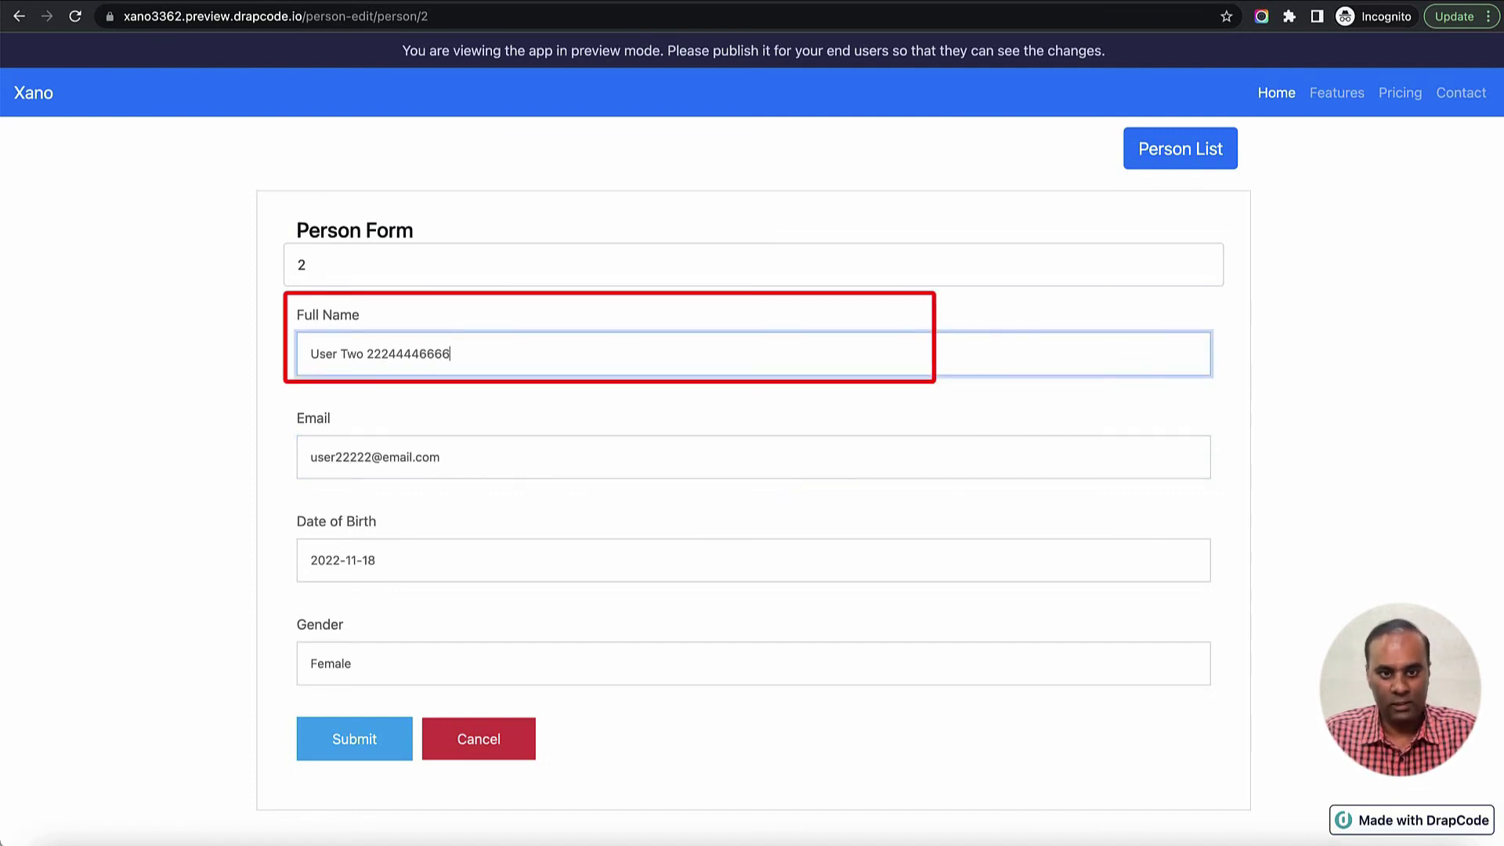
{"action": "double_click", "coordinate": [363, 667]}
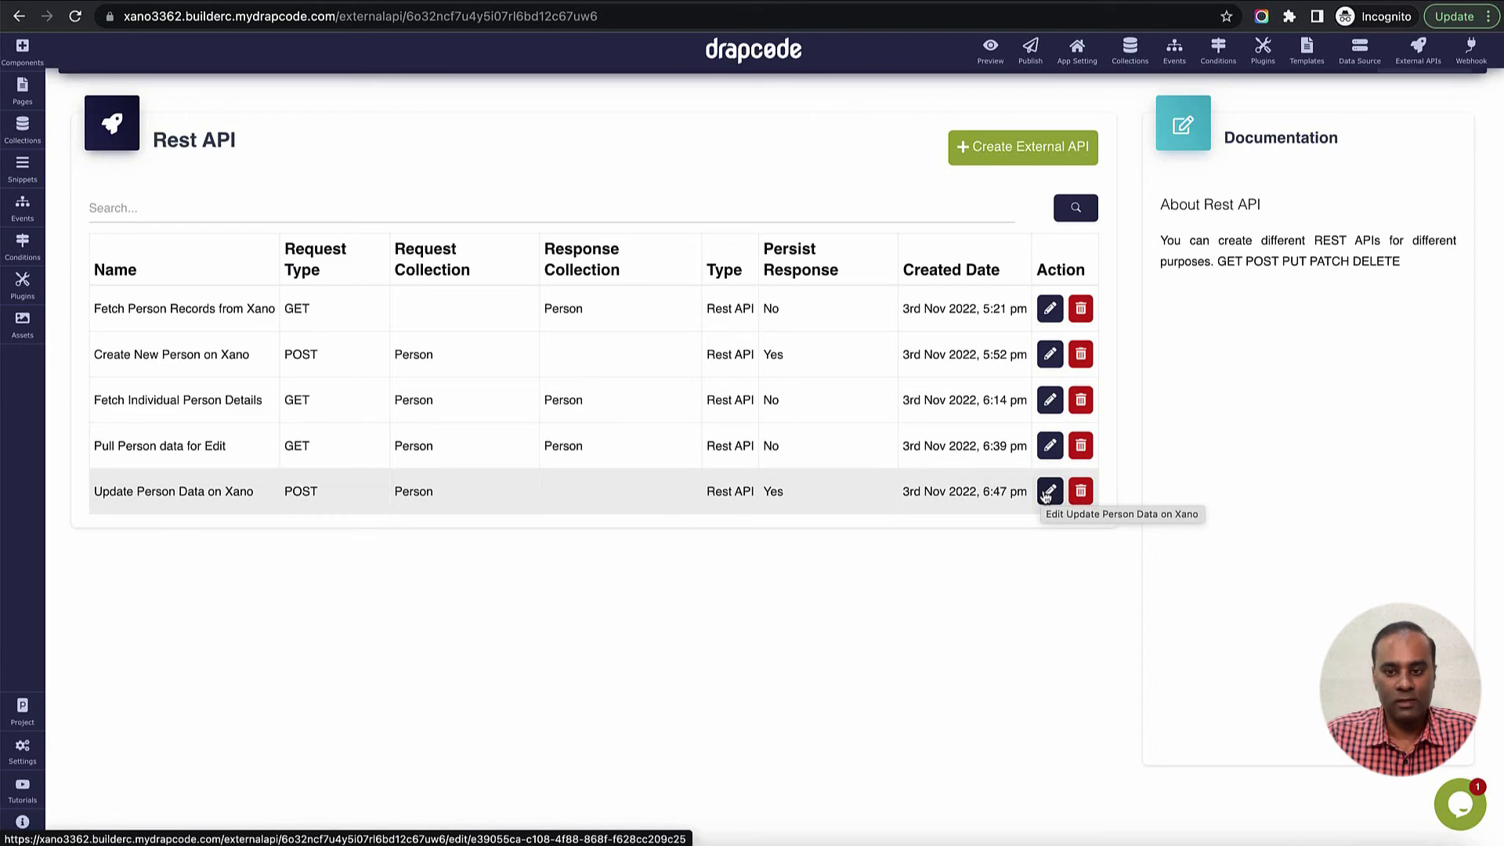
- Open the Update Person Data on Xano REST API and review its Request Data Mapping
{"action": "left_click", "coordinate": [1048, 492]}
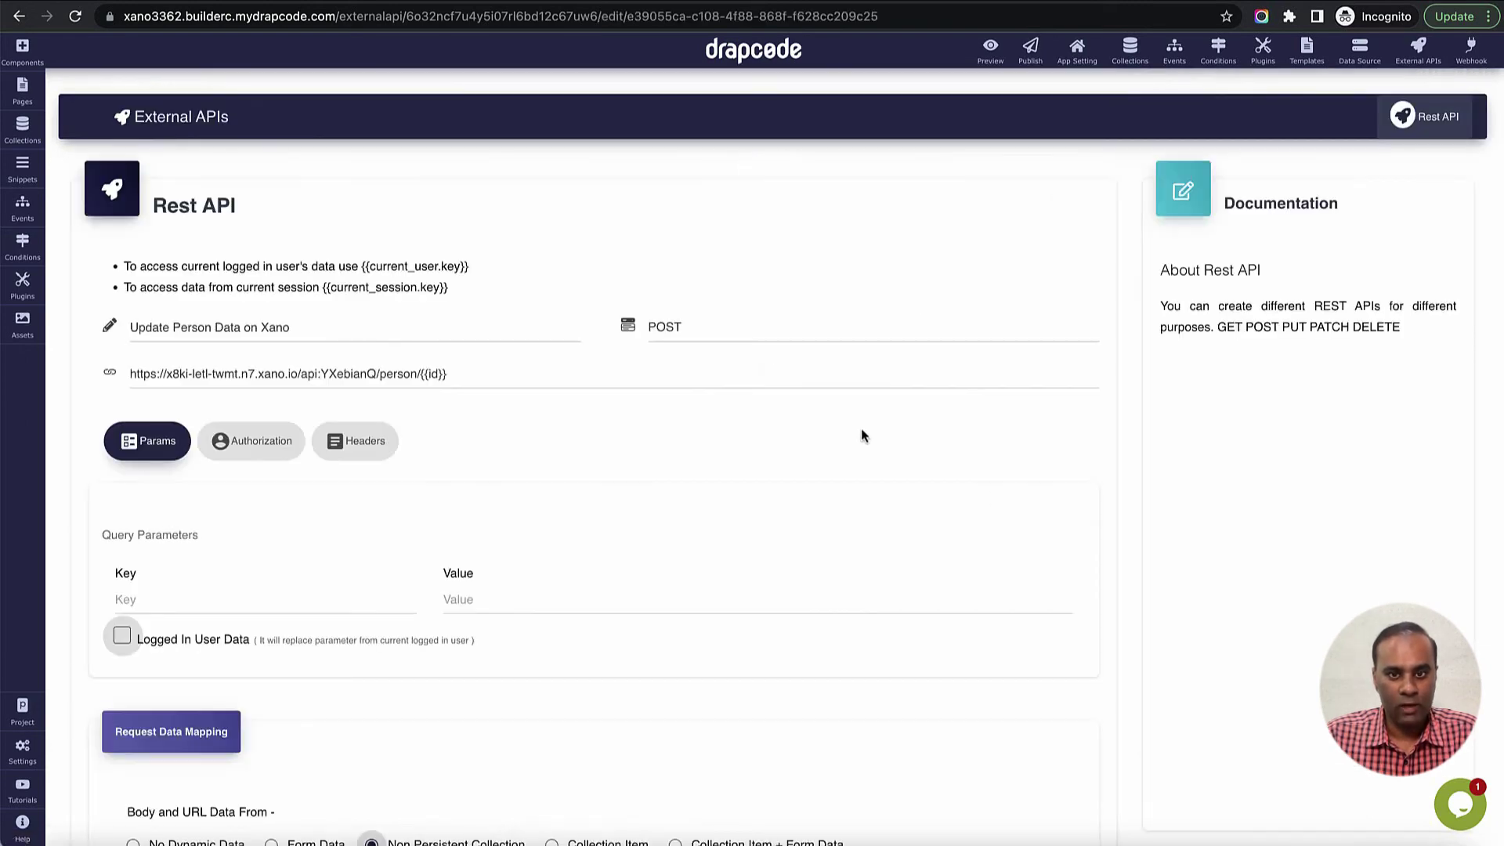
{"action": "scroll", "coordinate": [862, 433], "scroll_direction": "down", "scroll_amount": 4}
{"action": "scroll", "coordinate": [861, 435], "scroll_direction": "down", "scroll_amount": 5}
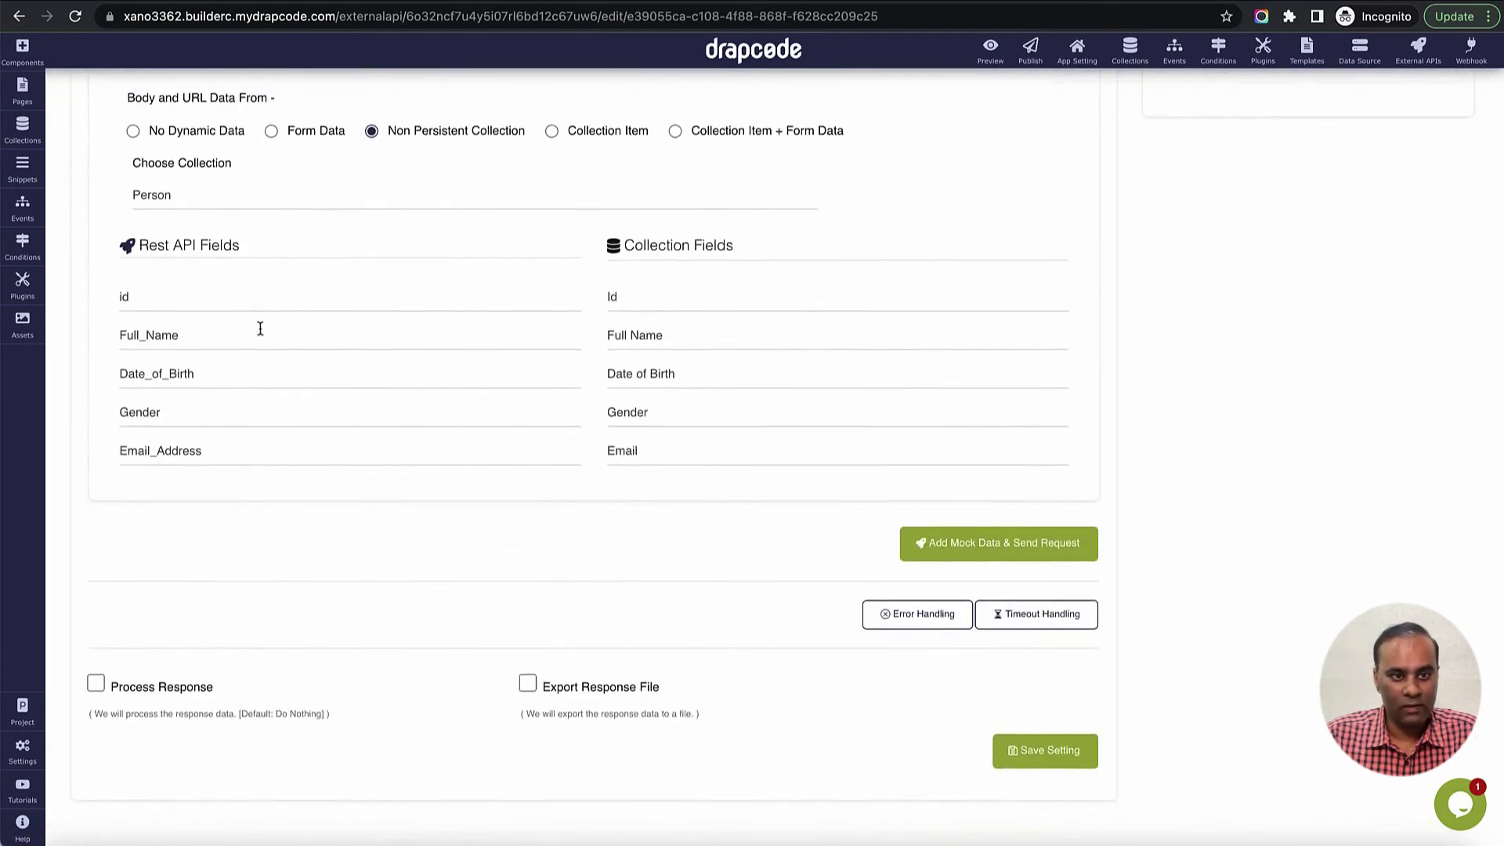
- Try a person_ name for the REST API field mapped to Id, and restore the name to id
{"action": "double_click", "coordinate": [250, 304]}
{"action": "scroll", "coordinate": [383, 359], "scroll_direction": "up", "scroll_amount": 1}
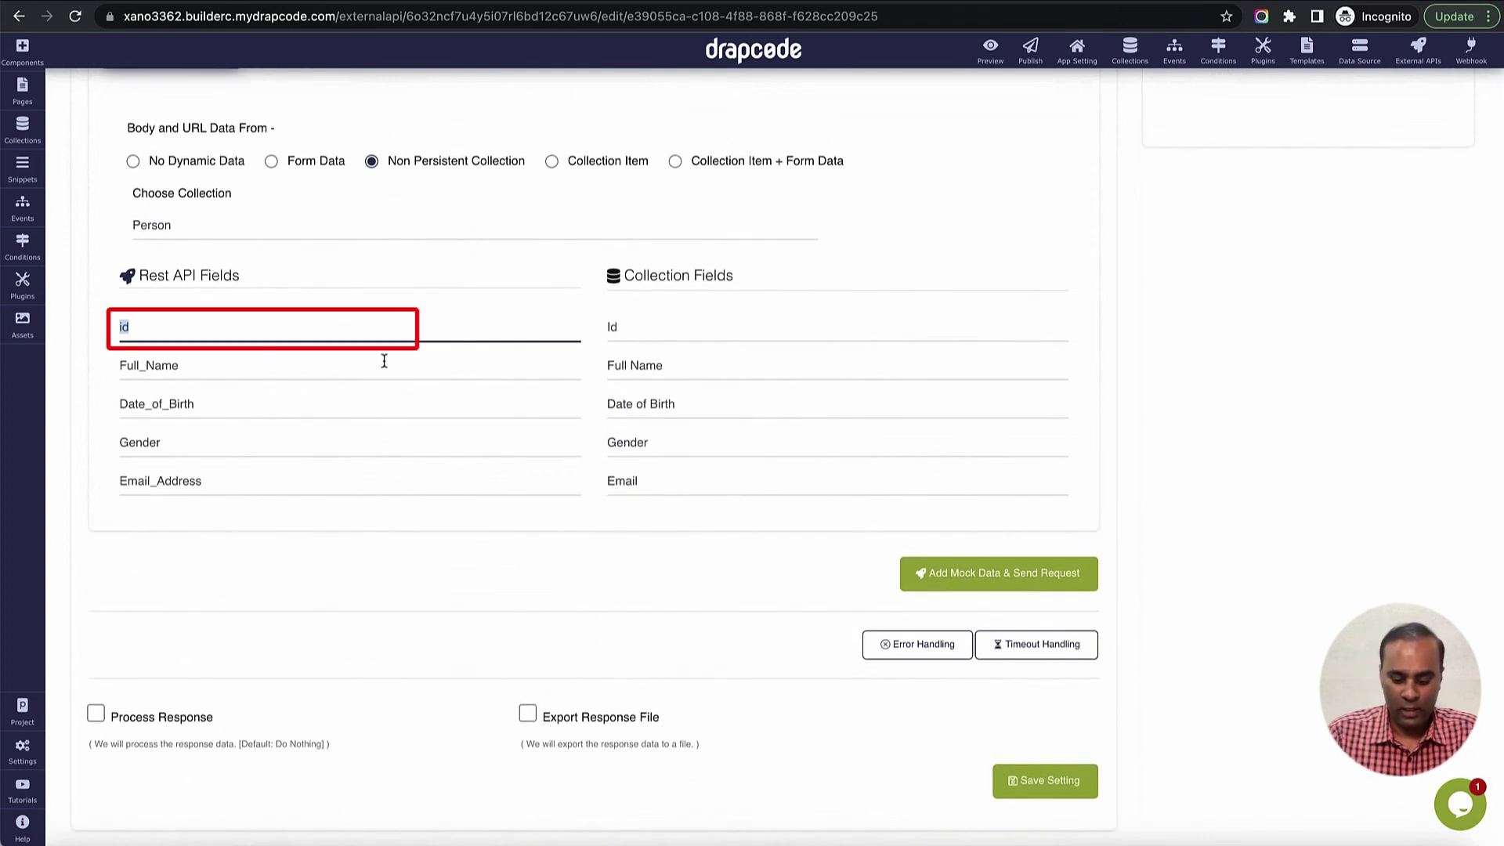
{"action": "type", "text": "person_"}
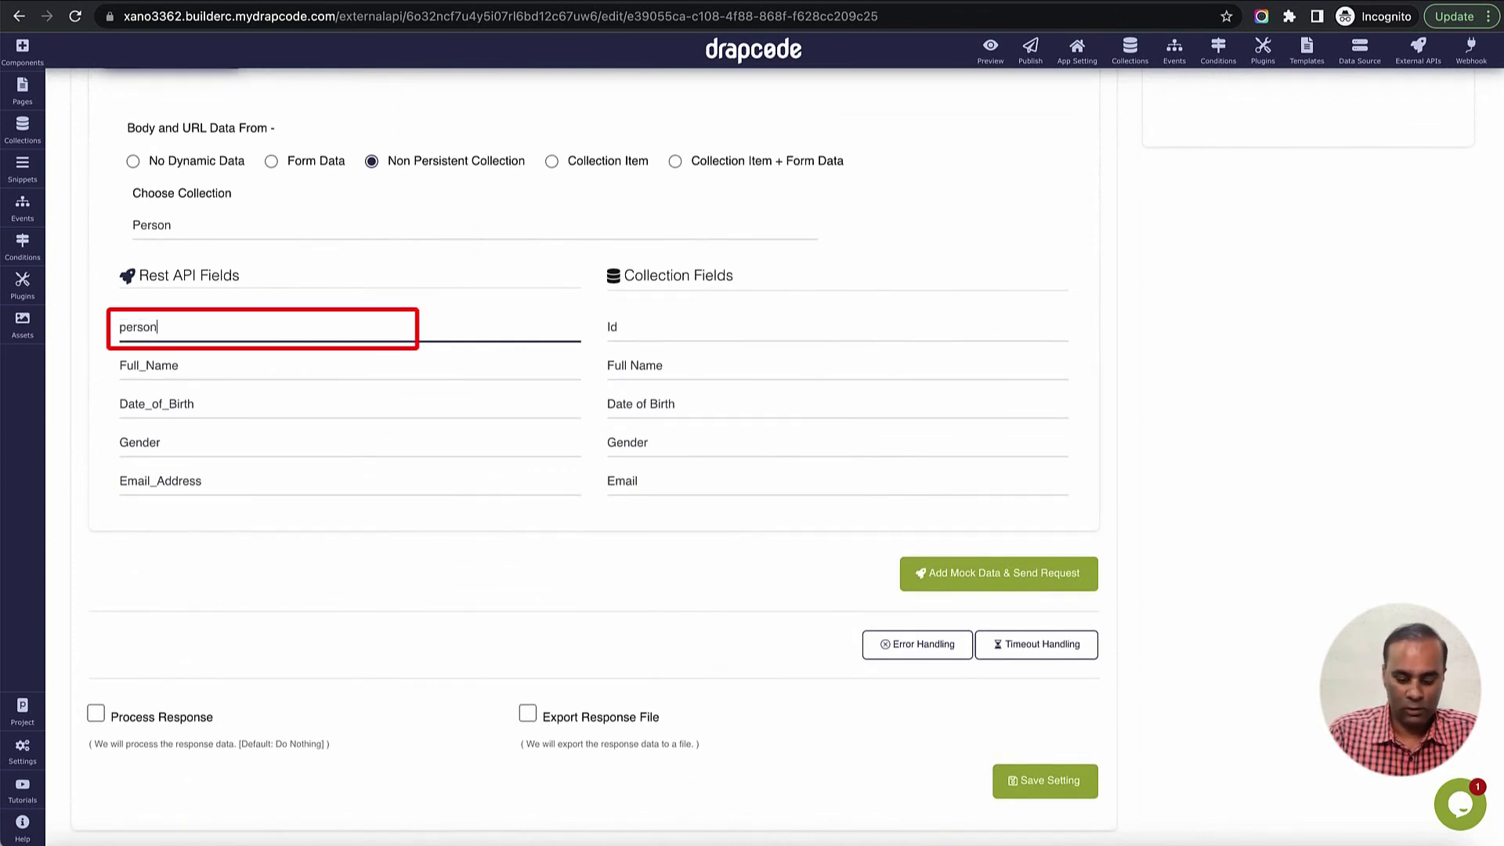
{"action": "double_click", "coordinate": [341, 333]}
{"action": "type", "text": "id"}
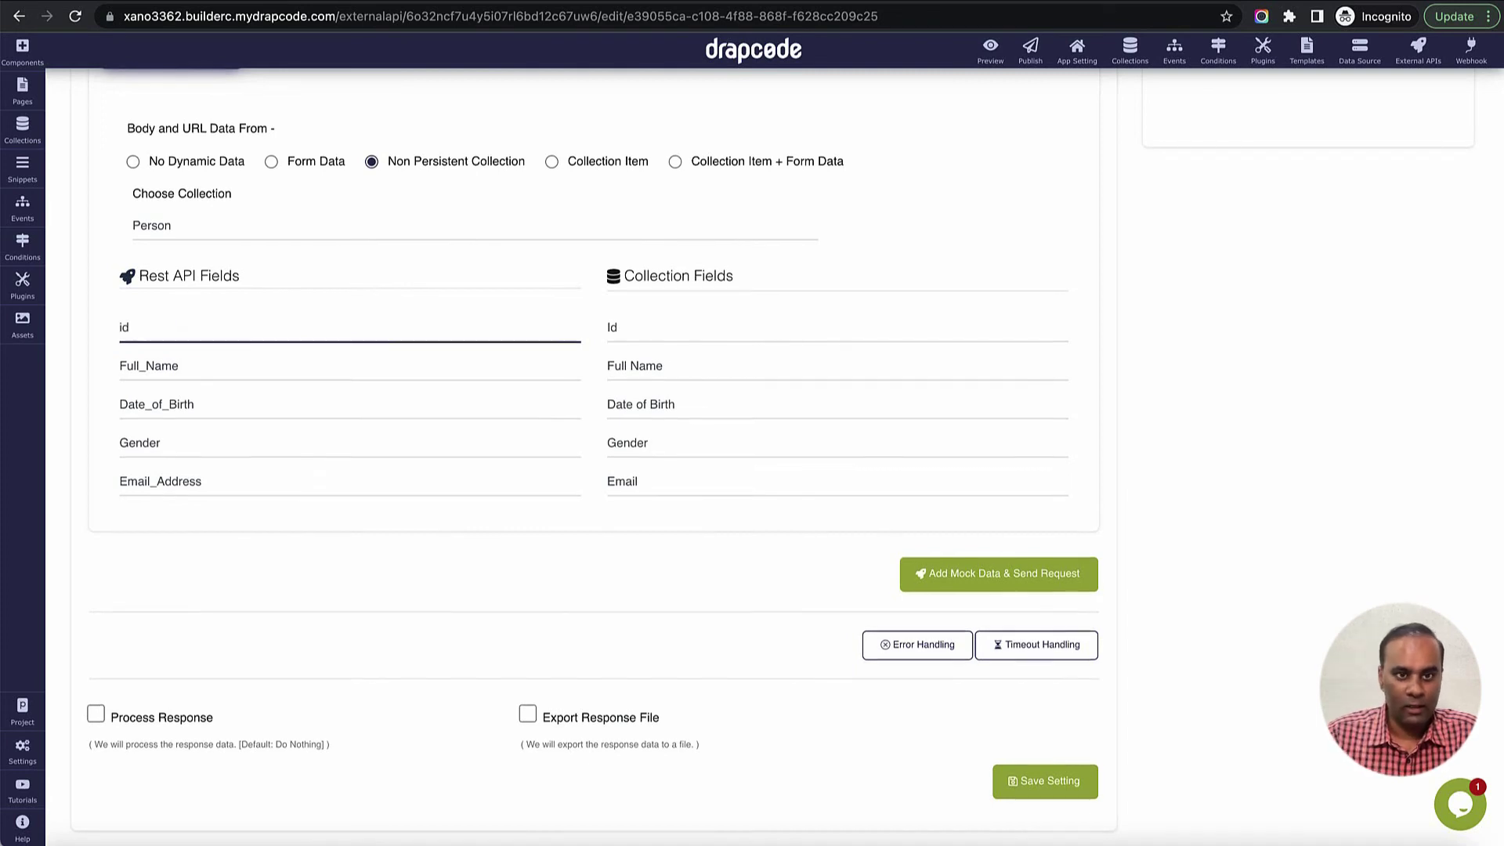
- Compare the update API's URL and field mapping with the person_id parameter and request body in Xano's Edit Person record documentation
{"action": "scroll", "coordinate": [377, 312], "scroll_direction": "up", "scroll_amount": 3}
{"action": "scroll", "coordinate": [452, 192], "scroll_direction": "up", "scroll_amount": 3}
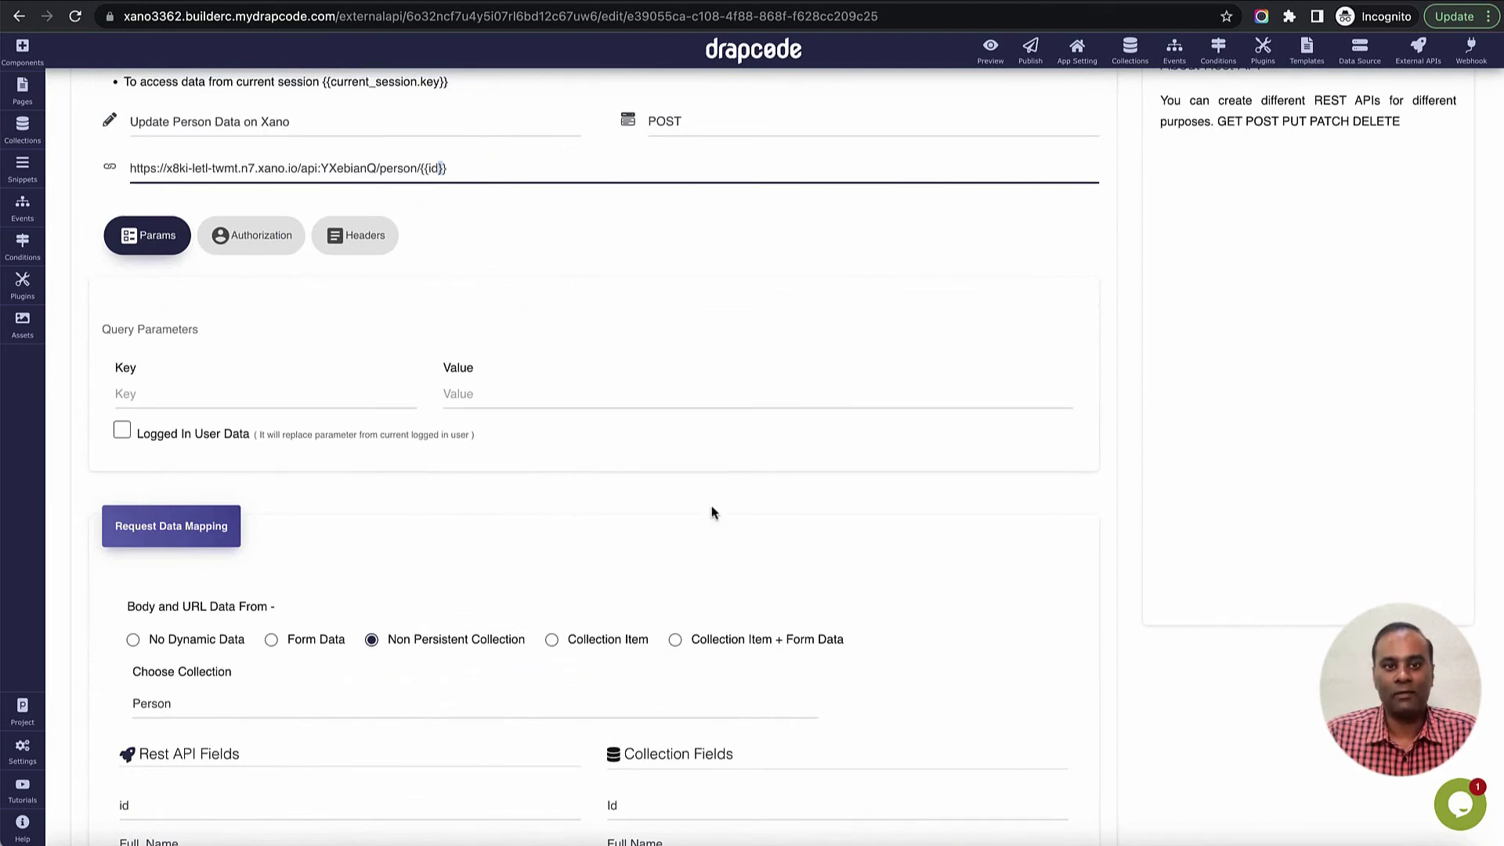
{"action": "scroll", "coordinate": [711, 513], "scroll_direction": "down", "scroll_amount": 5}
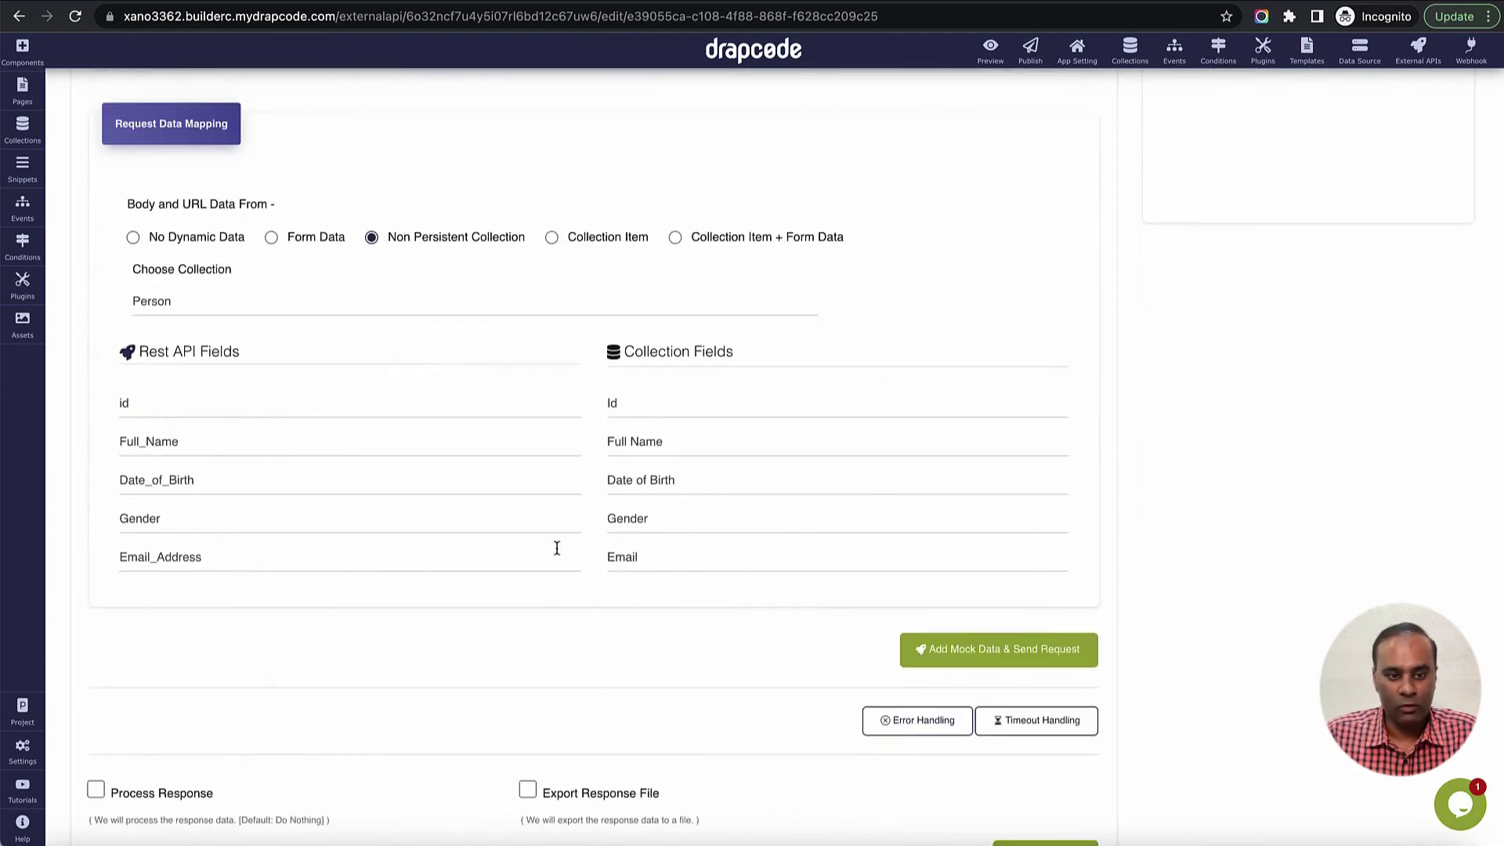
{"action": "left_click", "coordinate": [336, 411]}
{"action": "key", "text": "ctrl+Tab"}
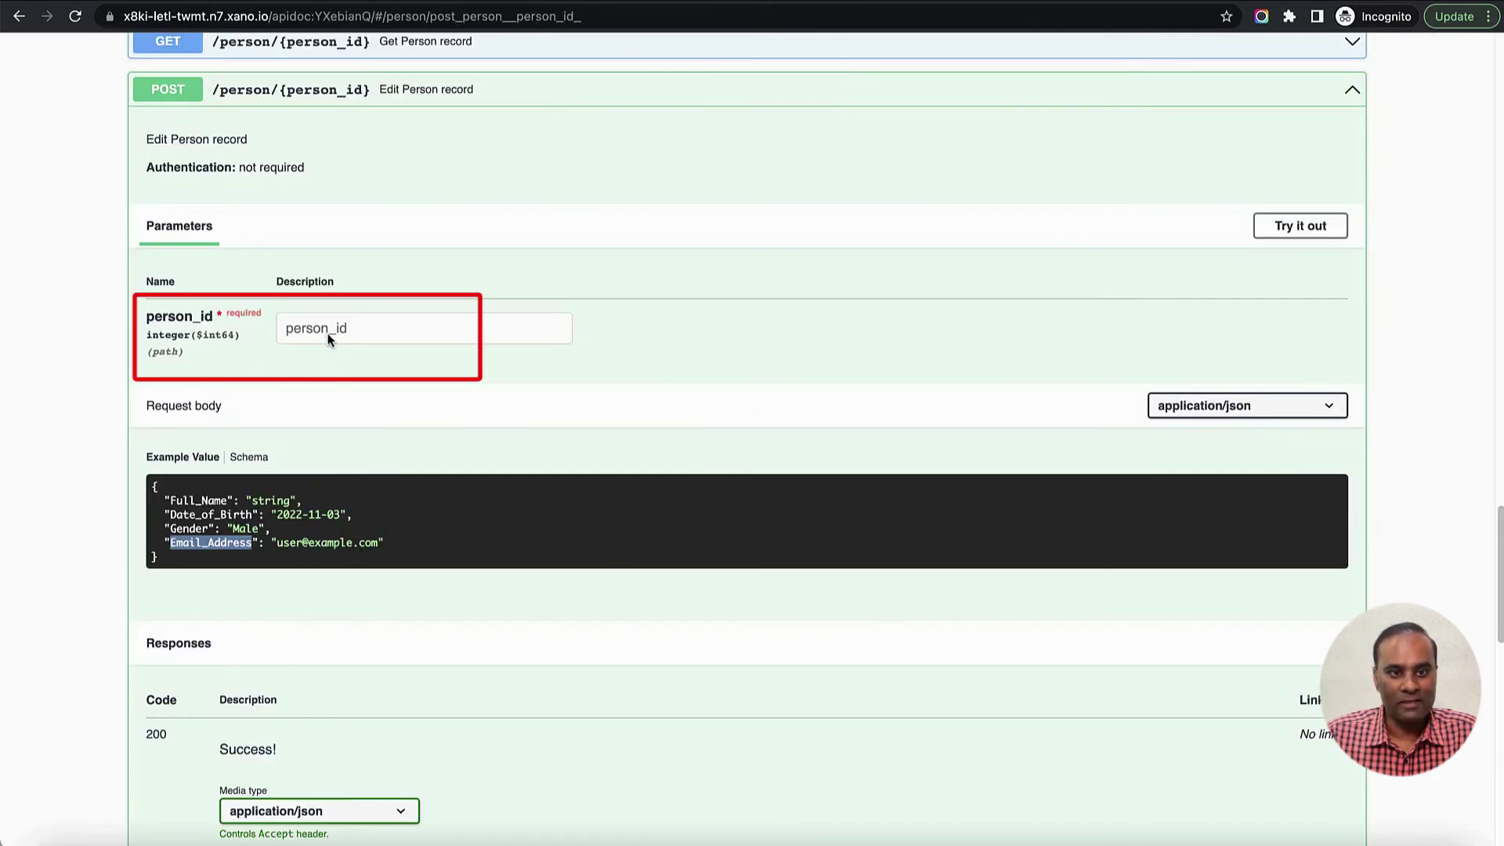
{"action": "scroll", "coordinate": [380, 387], "scroll_direction": "up", "scroll_amount": 1}
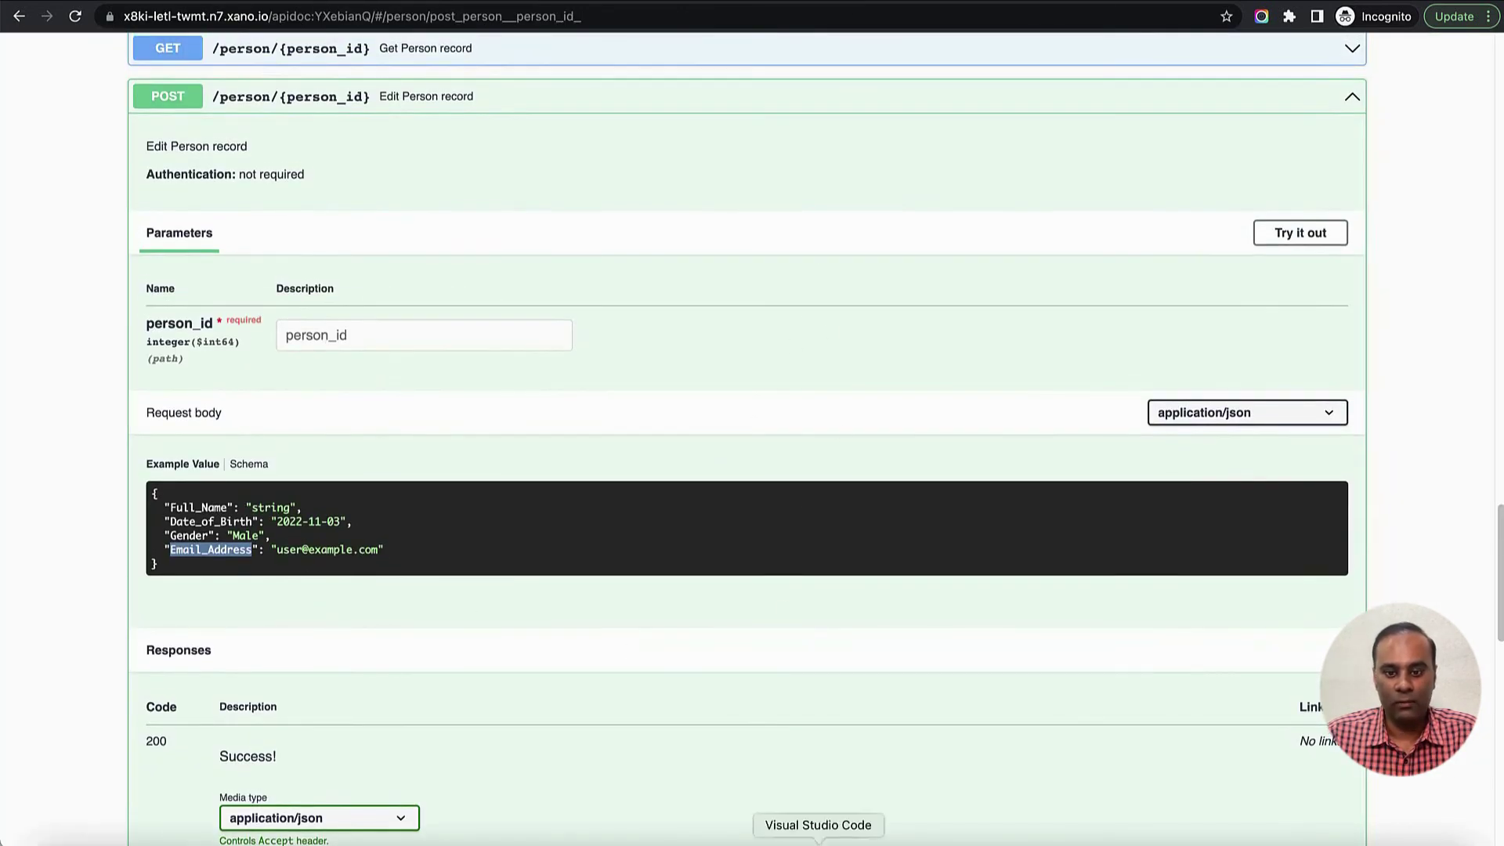
{"action": "key", "text": "ctrl+shift+Tab"}
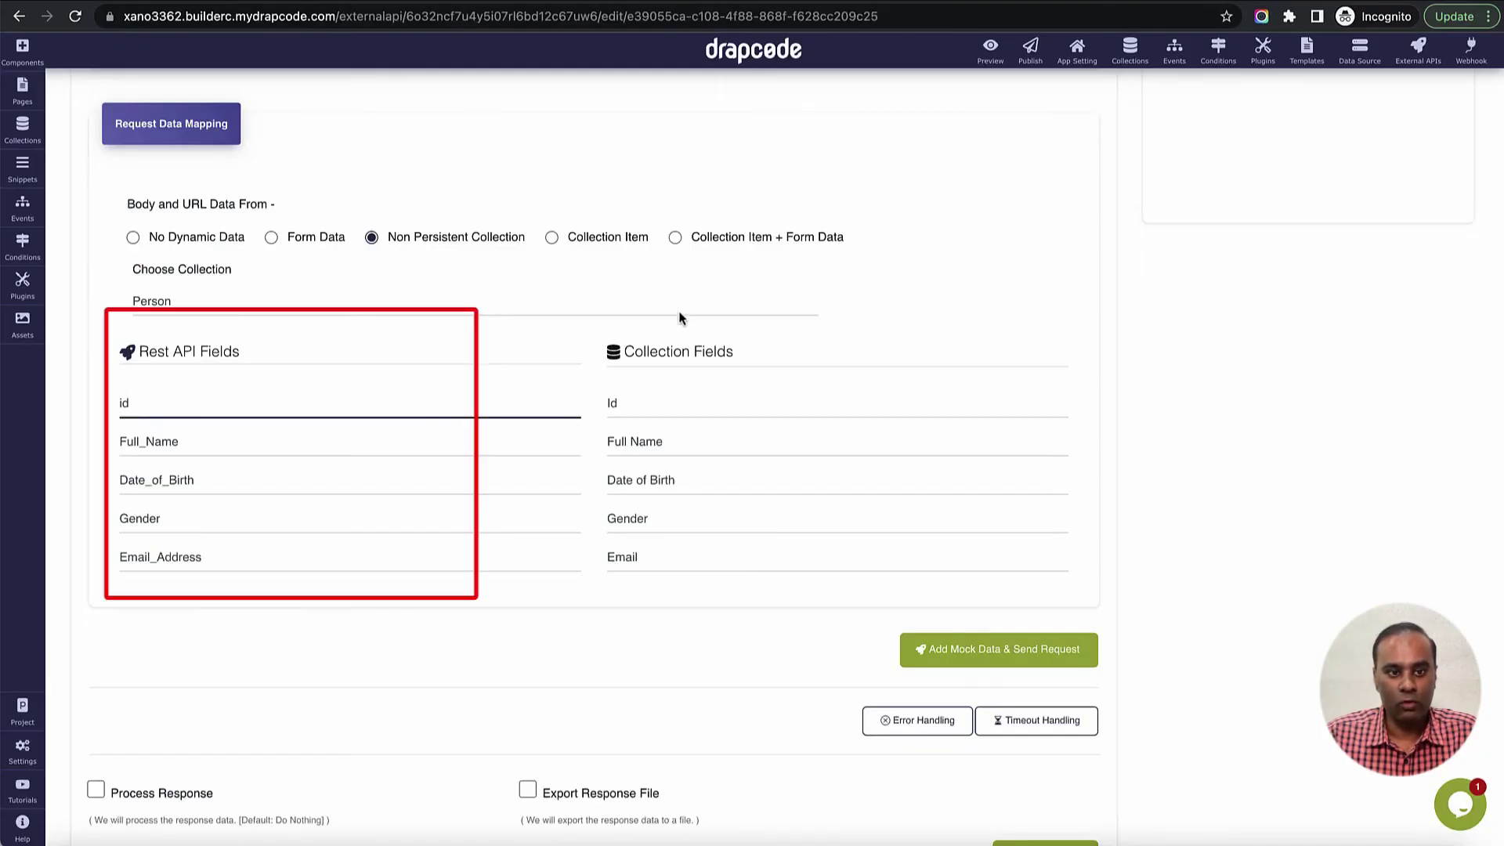
{"action": "scroll", "coordinate": [622, 352], "scroll_direction": "down", "scroll_amount": 1}
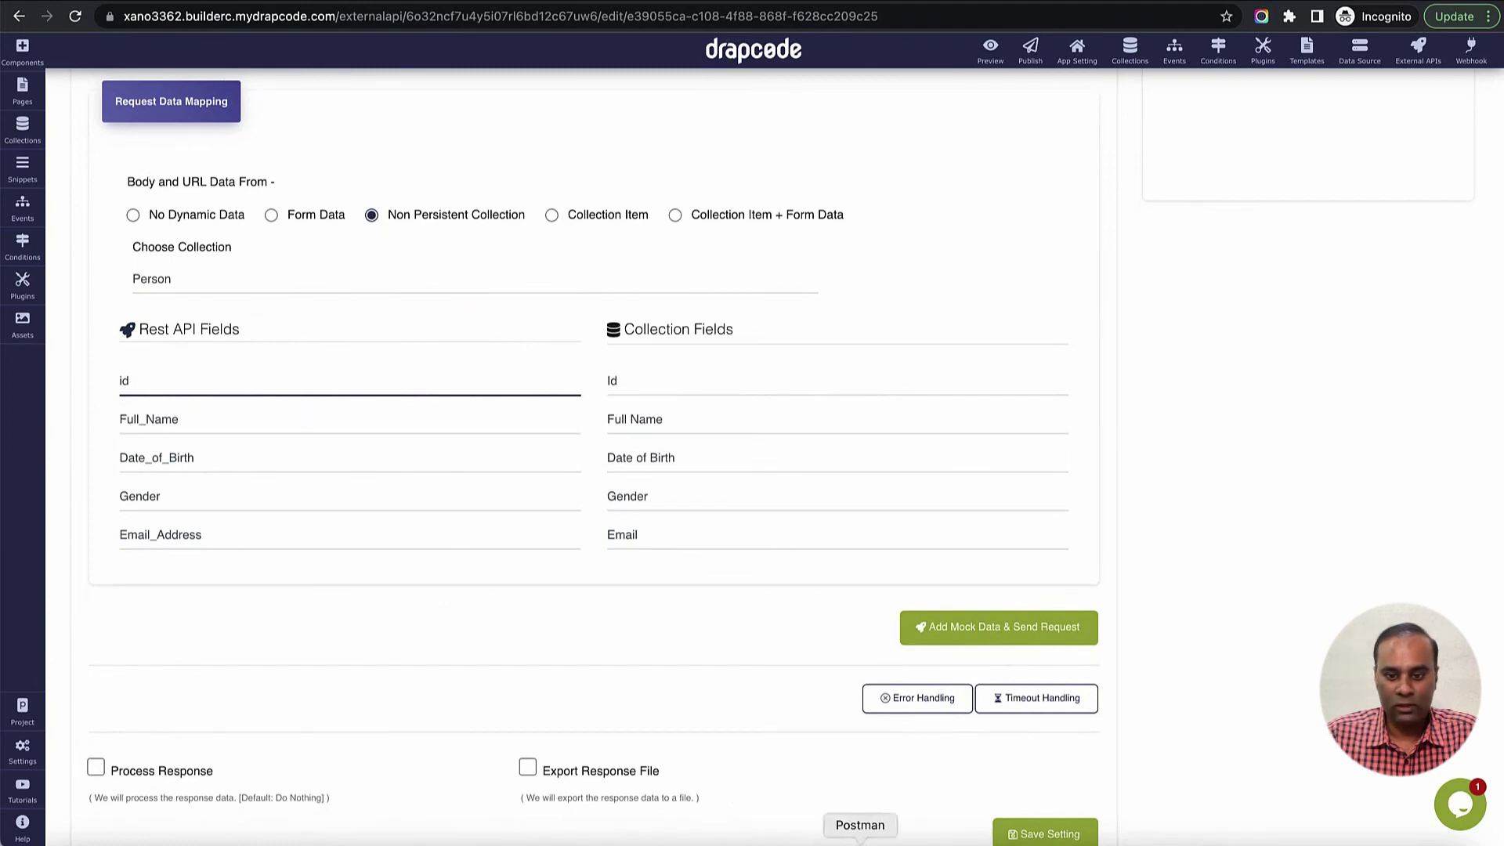
- Switch to Postman and examine the field names in the JSON response for person 2, from id through City
{"action": "left_click", "coordinate": [860, 843]}
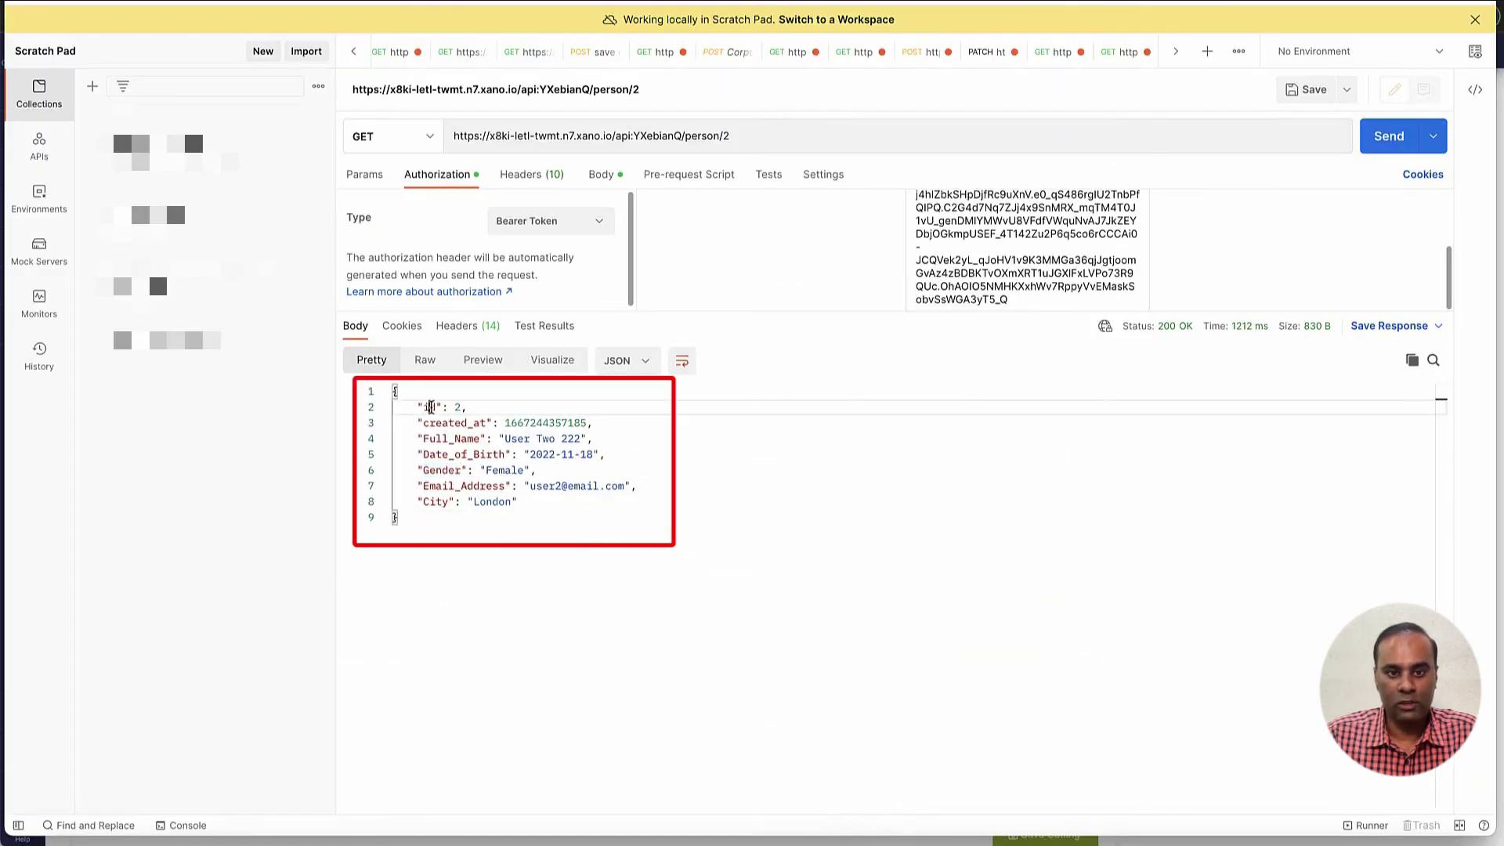
{"action": "left_click_drag", "start_coordinate": [517, 502], "coordinate": [361, 411]}
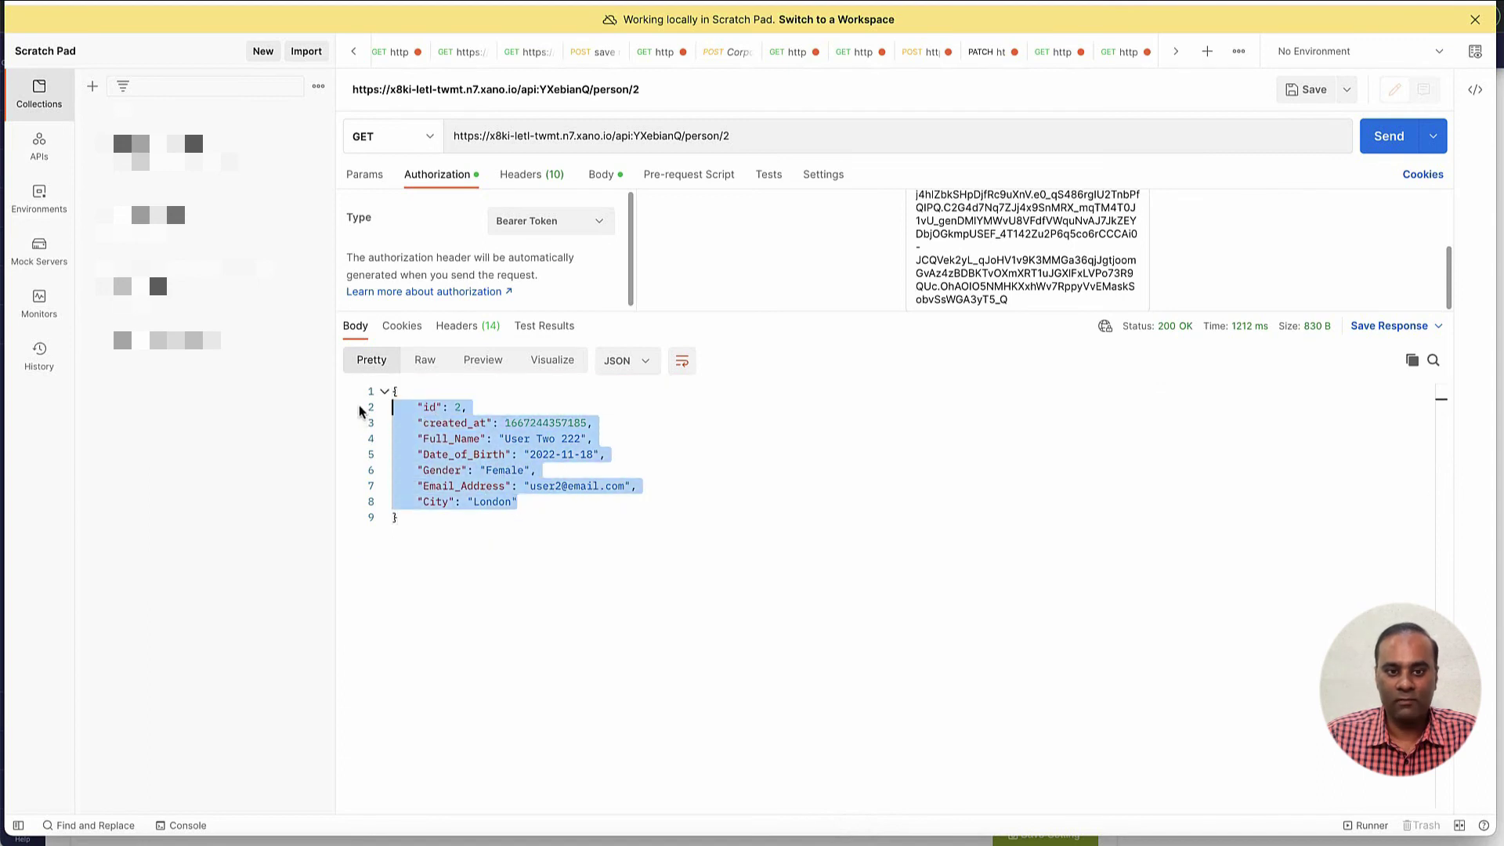
{"action": "left_click", "coordinate": [670, 501]}
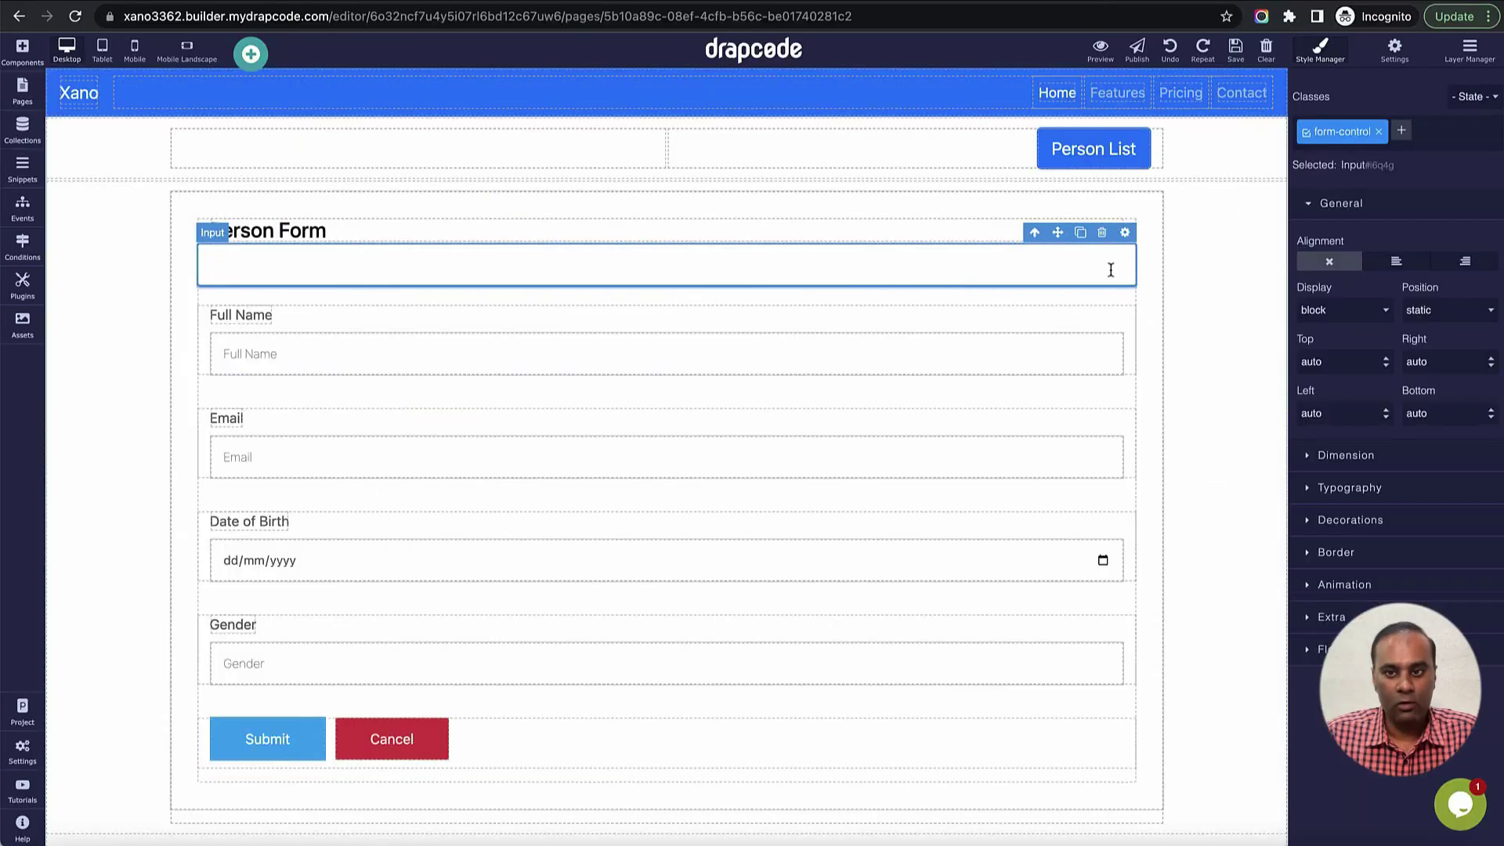
- On the Person Edit page, clear the collection field of the input under the Person Form heading, reselect Id, and close its settings
{"action": "left_click", "coordinate": [1124, 233]}
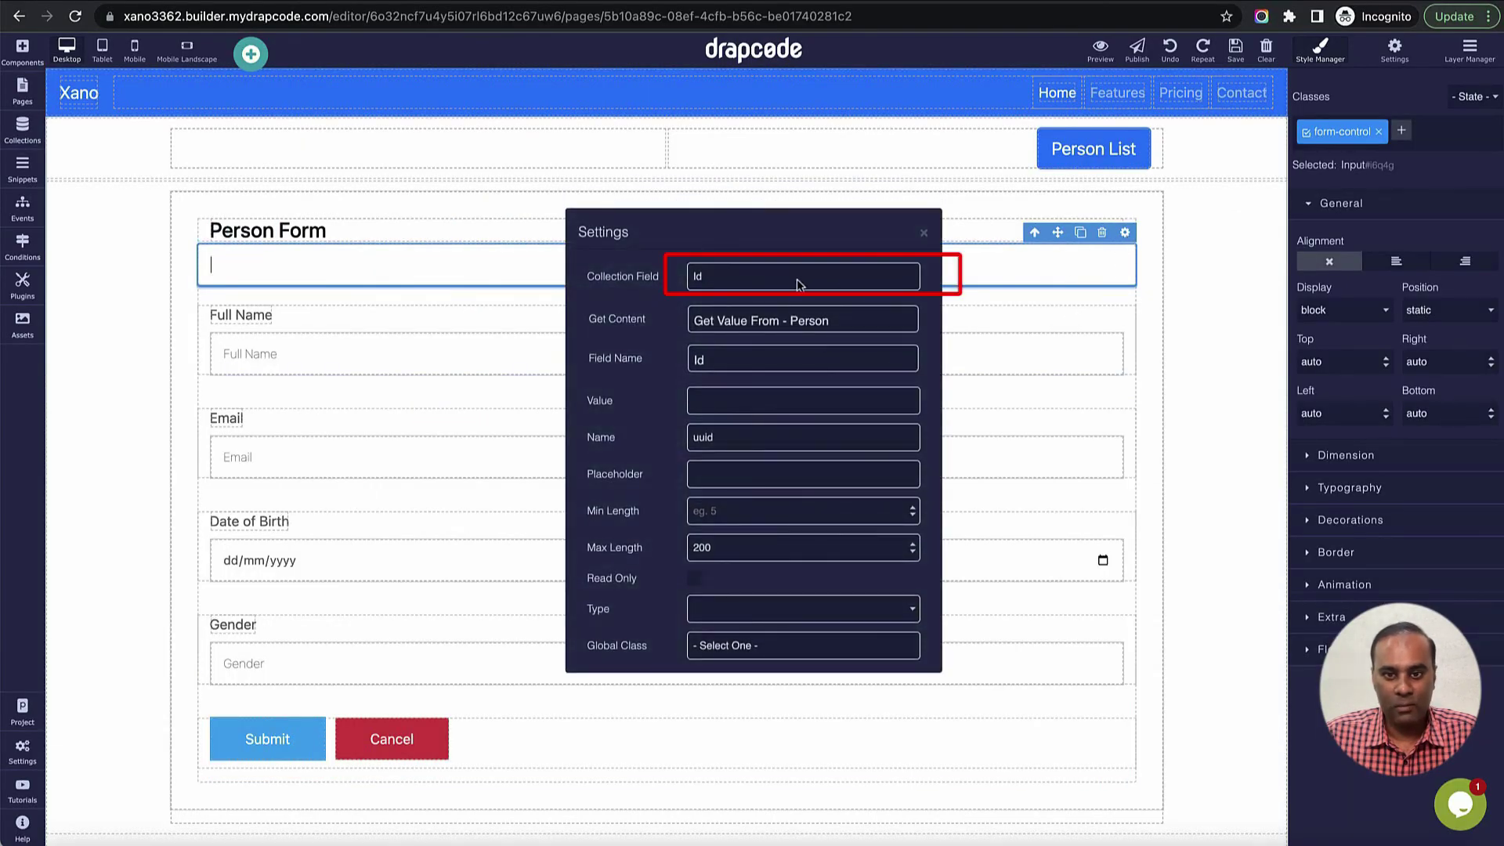
{"action": "left_click", "coordinate": [798, 283]}
{"action": "left_click", "coordinate": [795, 257]}
{"action": "left_click", "coordinate": [786, 282]}
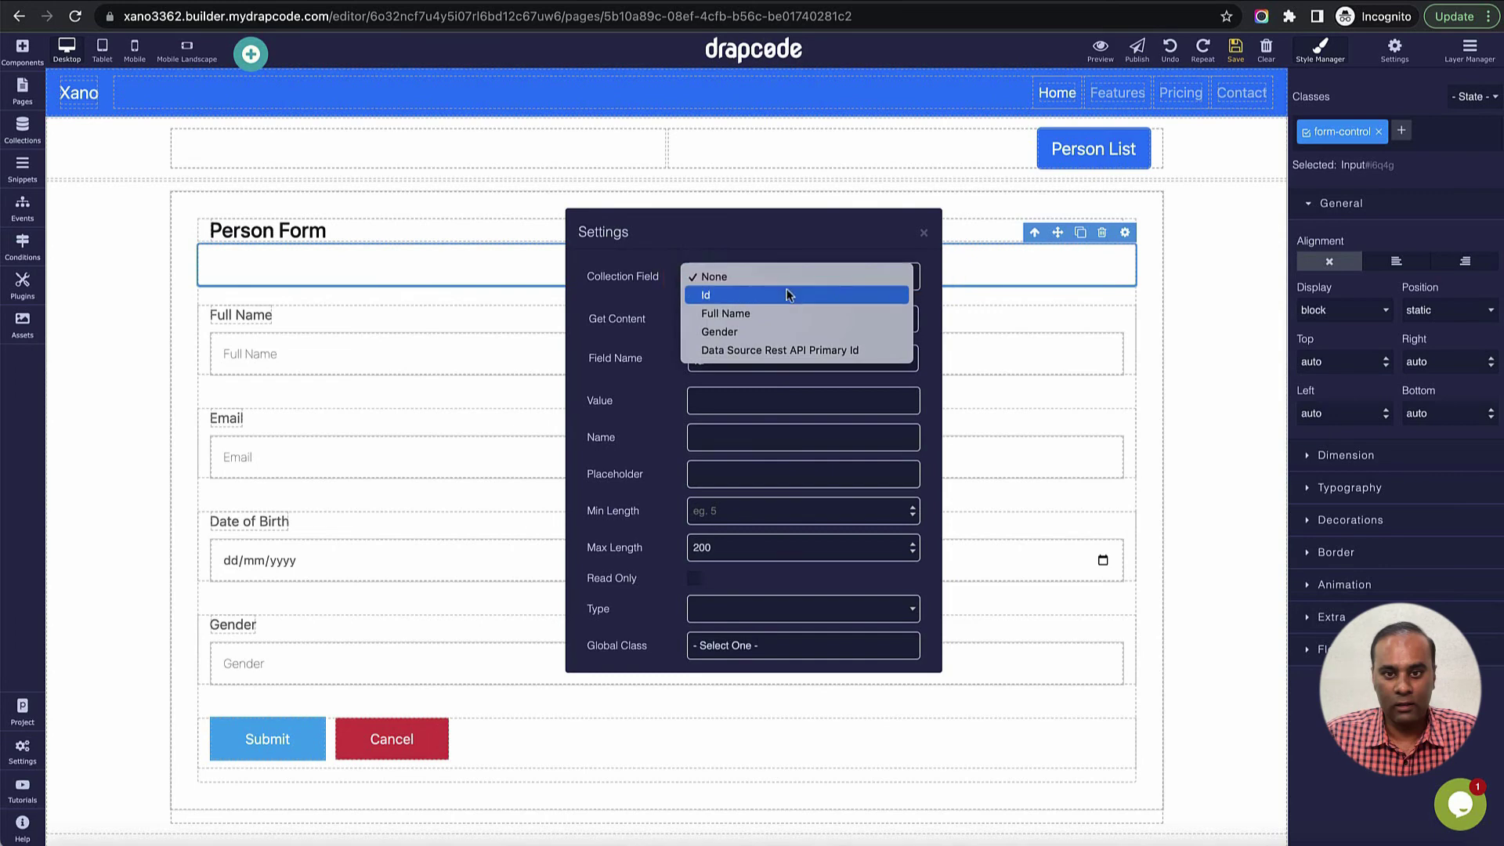
{"action": "left_click", "coordinate": [786, 295]}
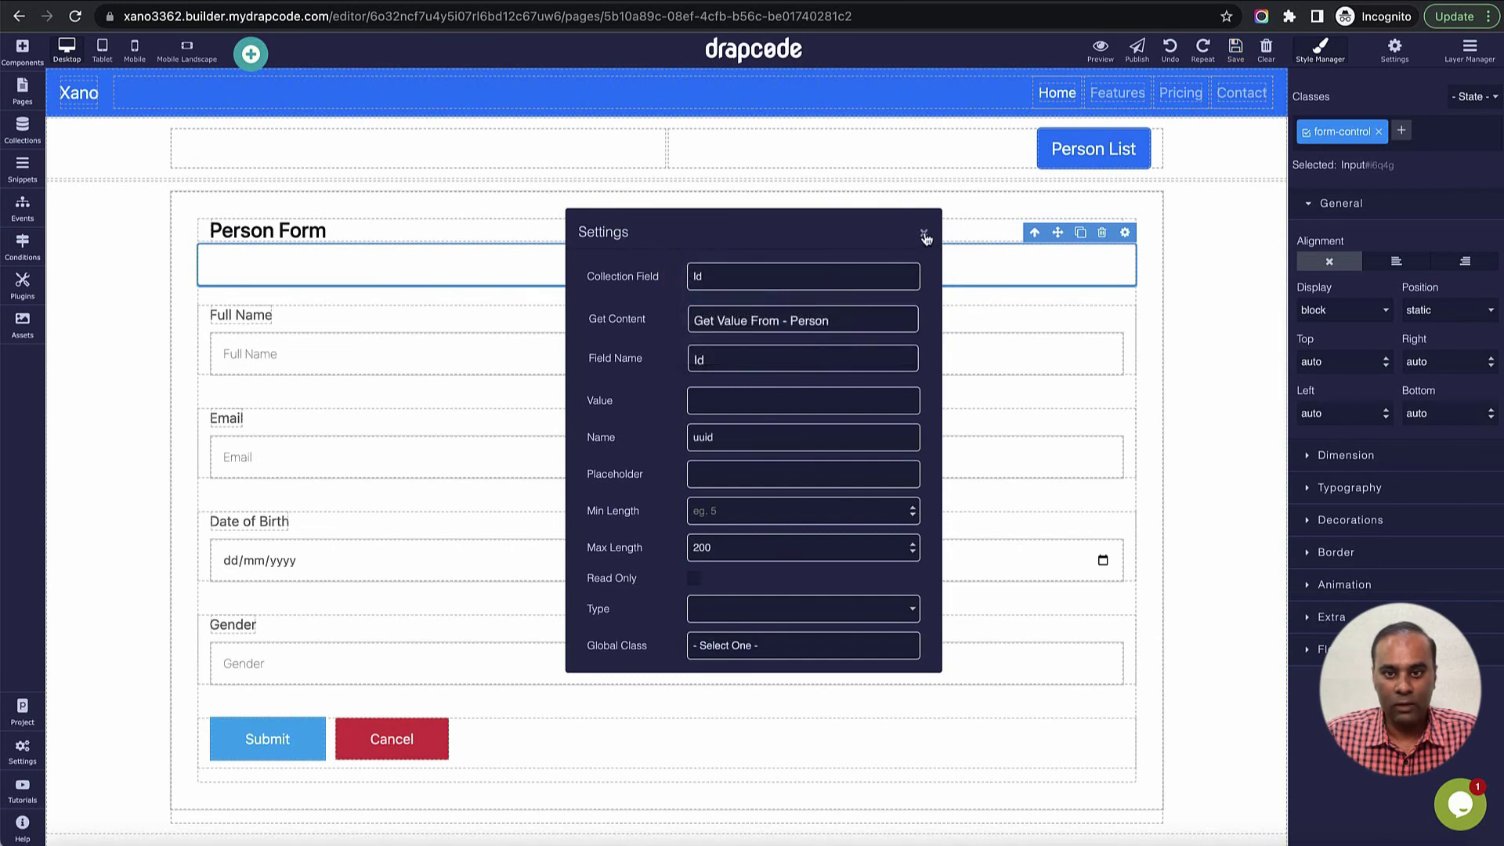
{"action": "left_click", "coordinate": [924, 235]}
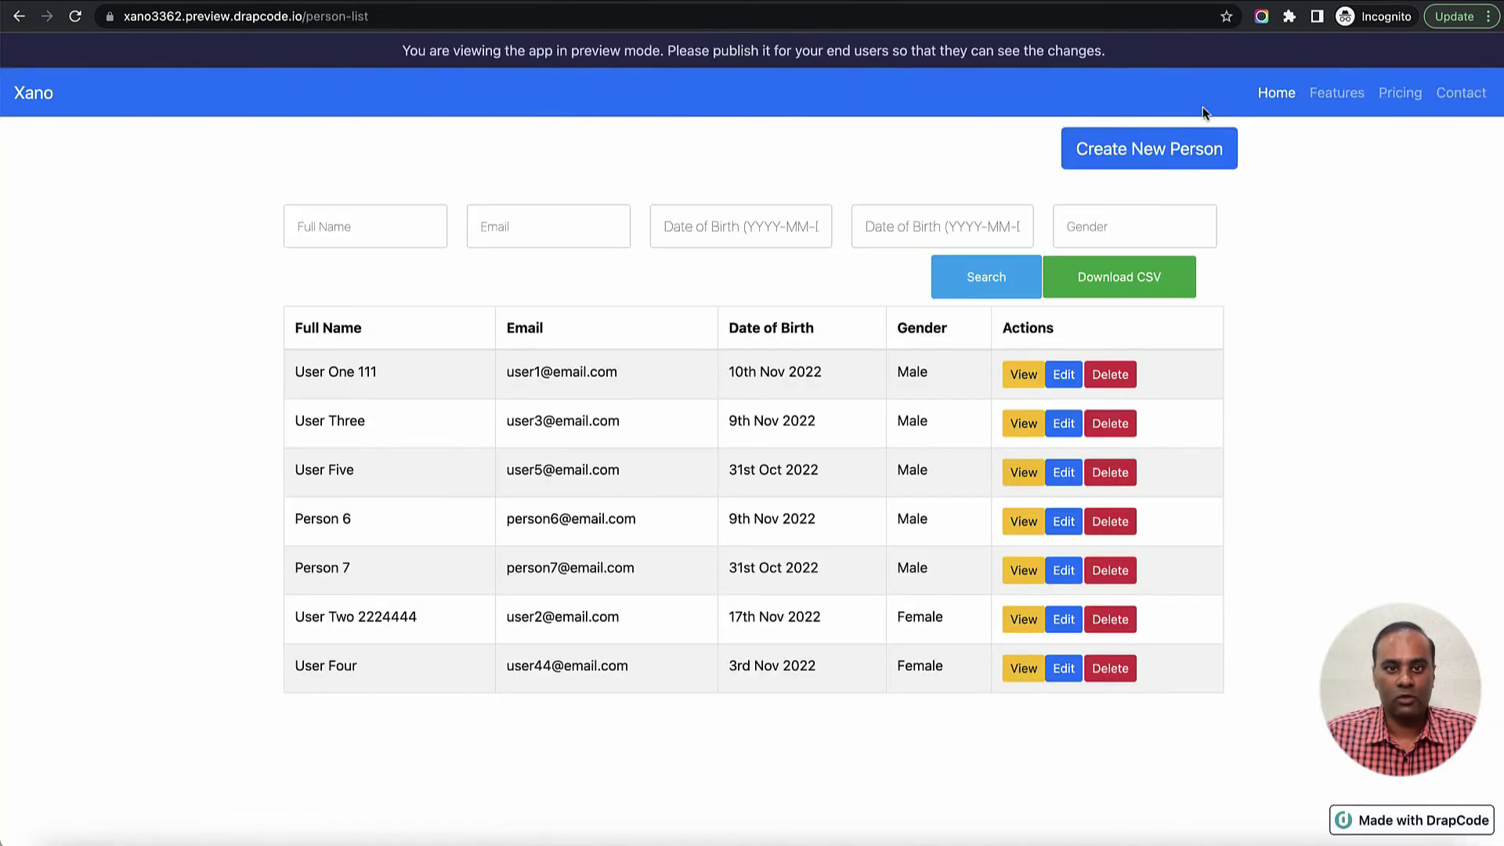
- Edit the User Two record in the preview: append 6666 to Full Name, insert 222 before the @ in Email, and submit
{"action": "left_click", "coordinate": [1063, 633]}
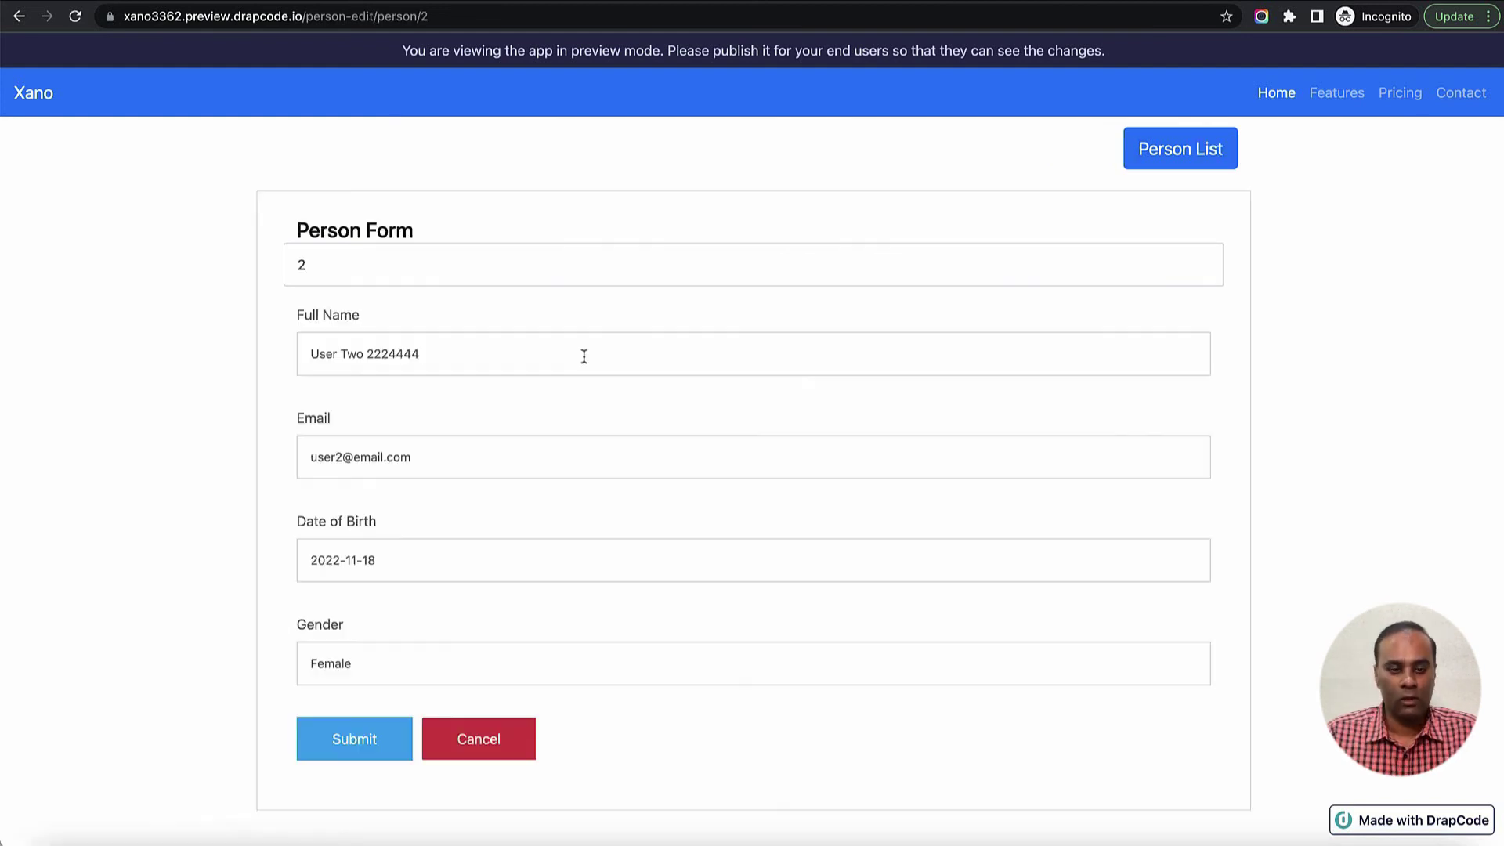
{"action": "left_click", "coordinate": [537, 357]}
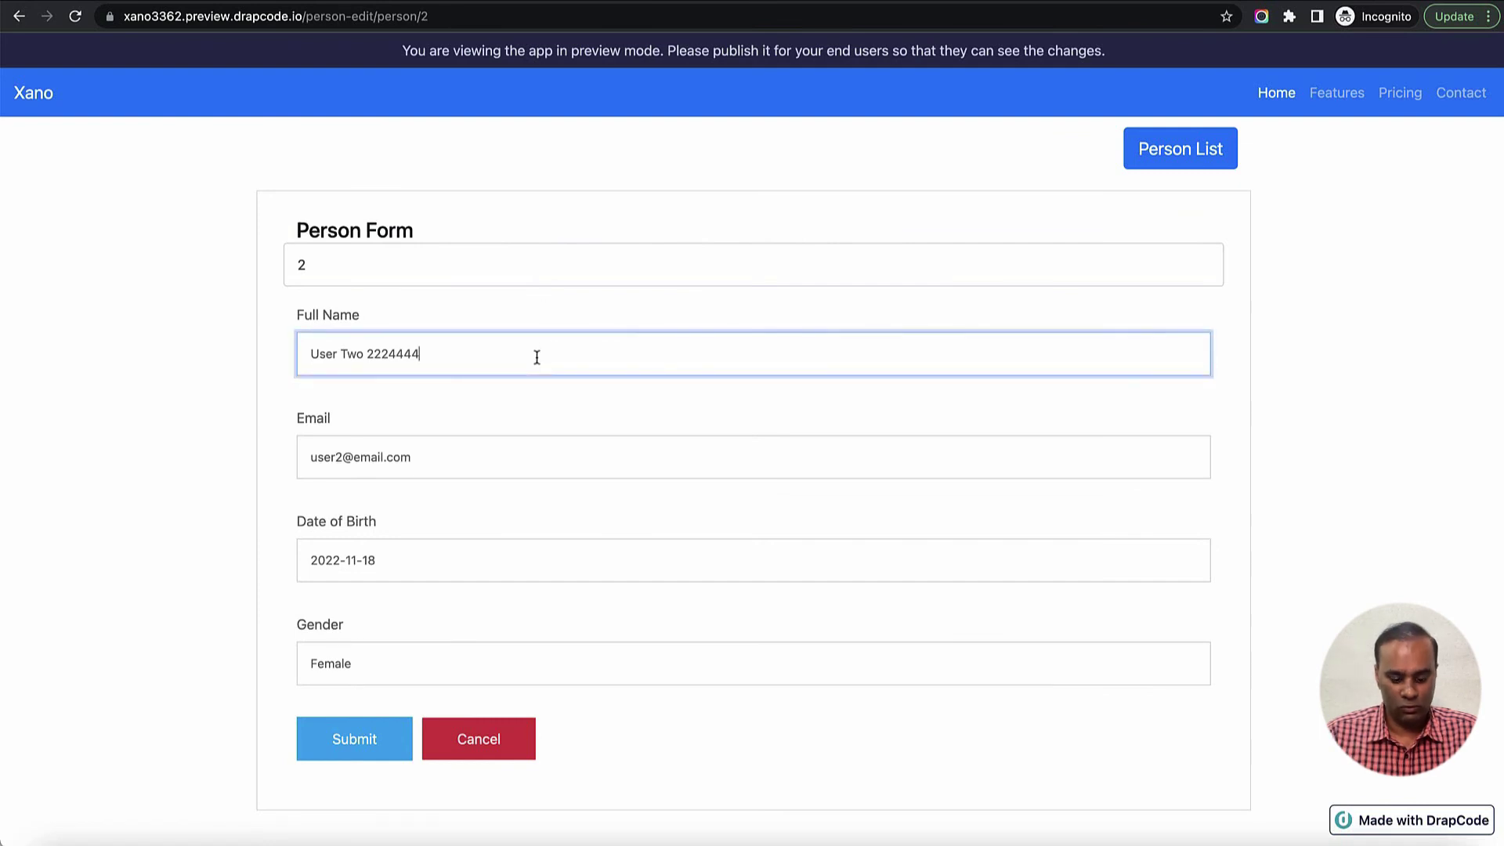
{"action": "type", "text": "6666"}
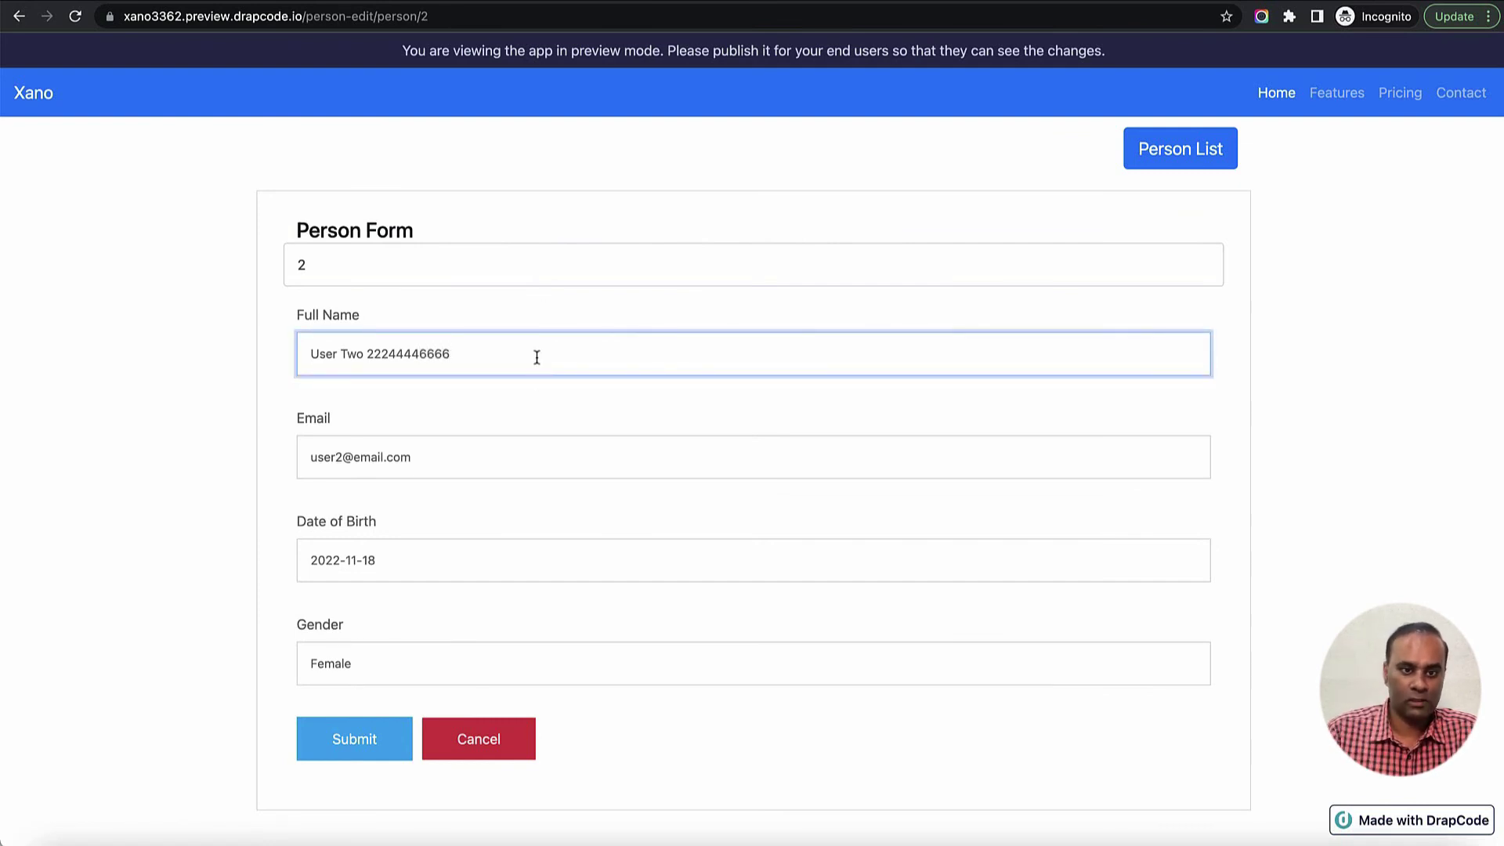
{"action": "left_click", "coordinate": [342, 454]}
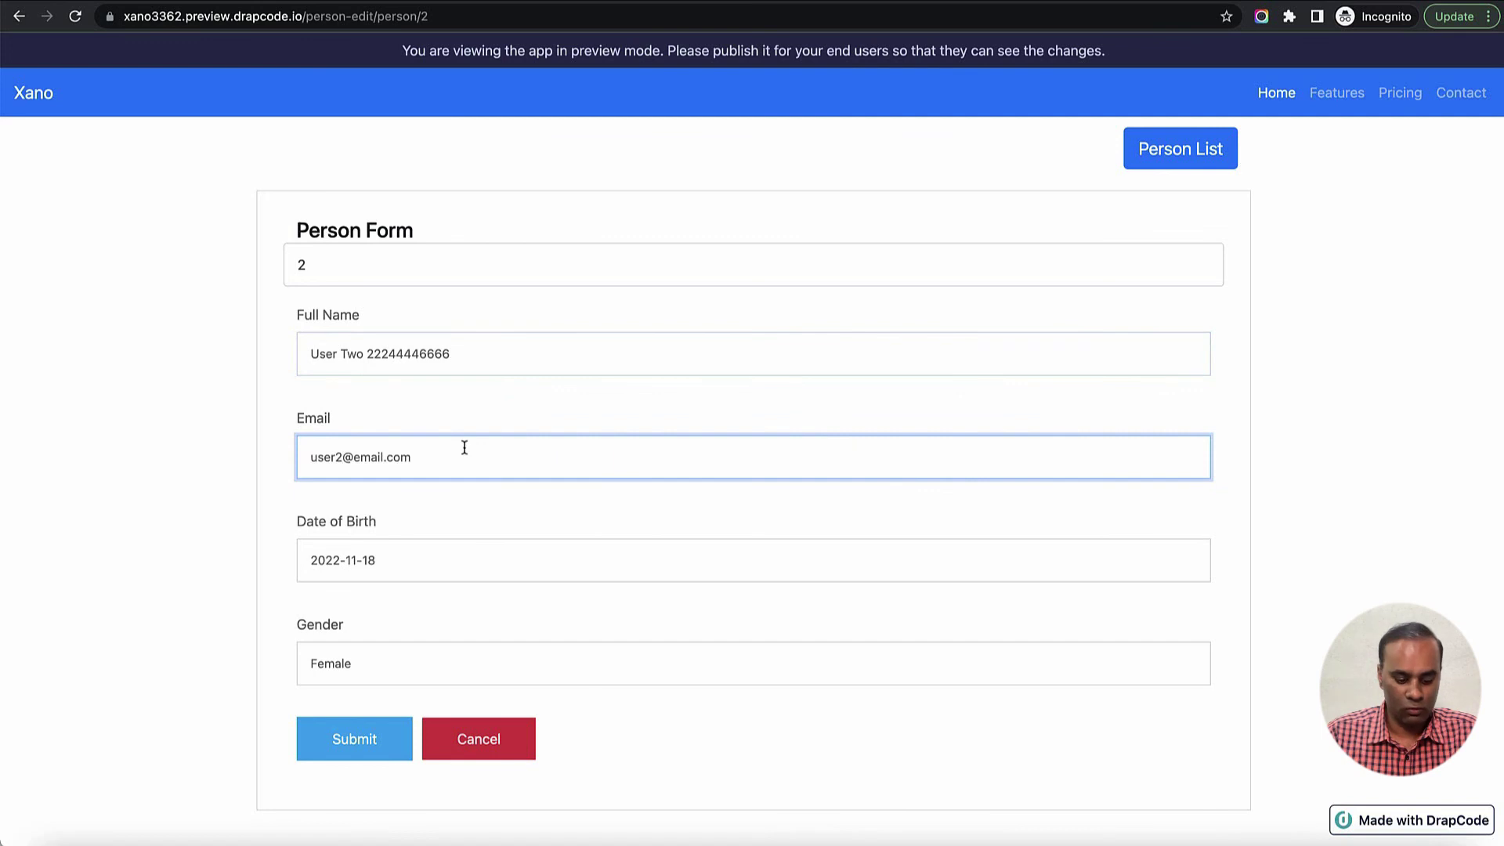
{"action": "type", "text": "222"}
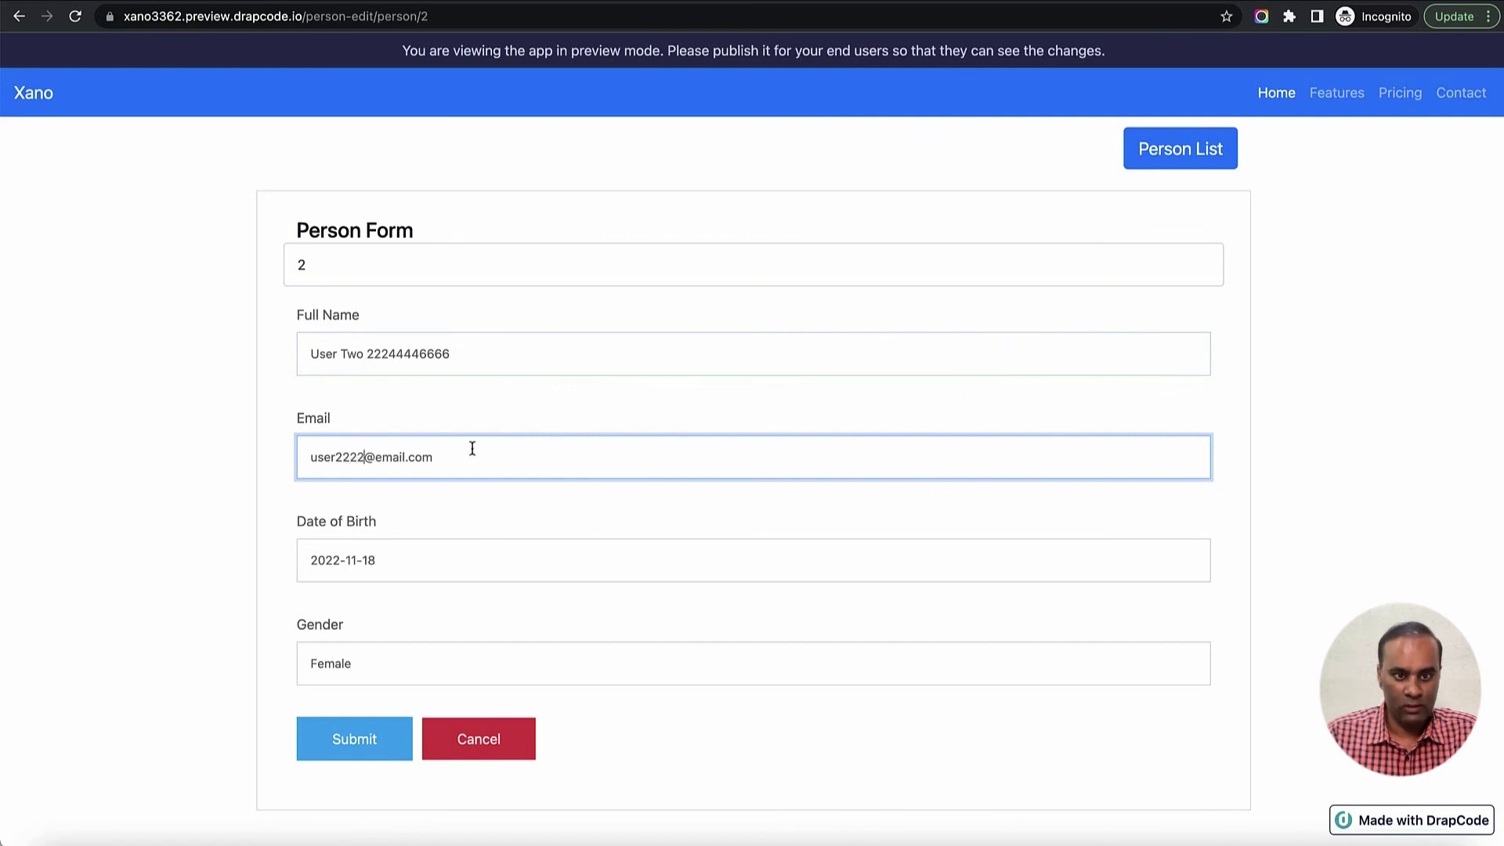
{"action": "left_click", "coordinate": [373, 748]}
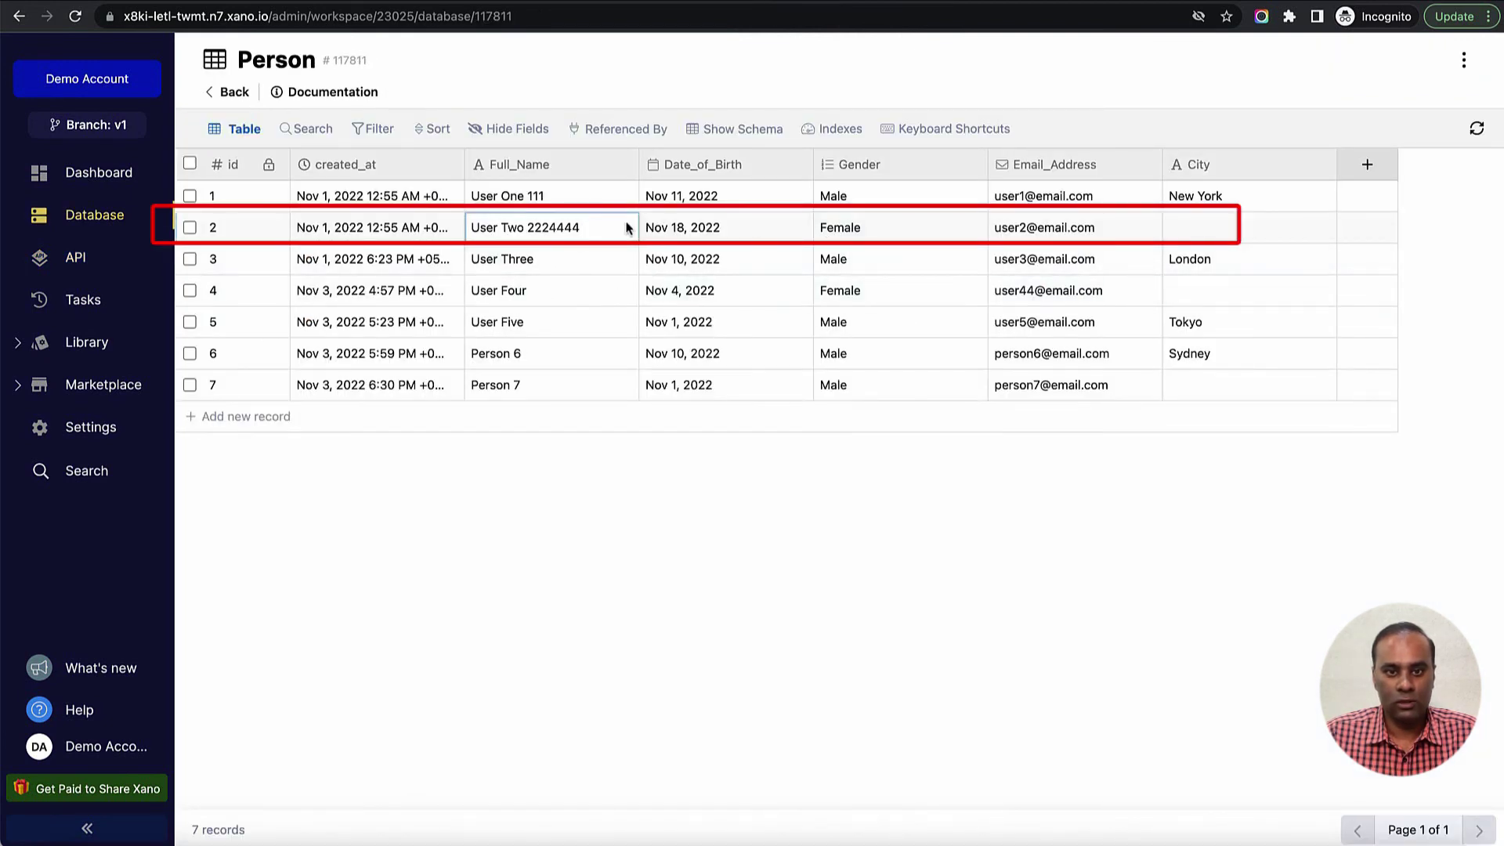
- Refresh the Xano Person table and reload the Person List preview to check User Two's name and email
{"action": "left_click", "coordinate": [1477, 128]}
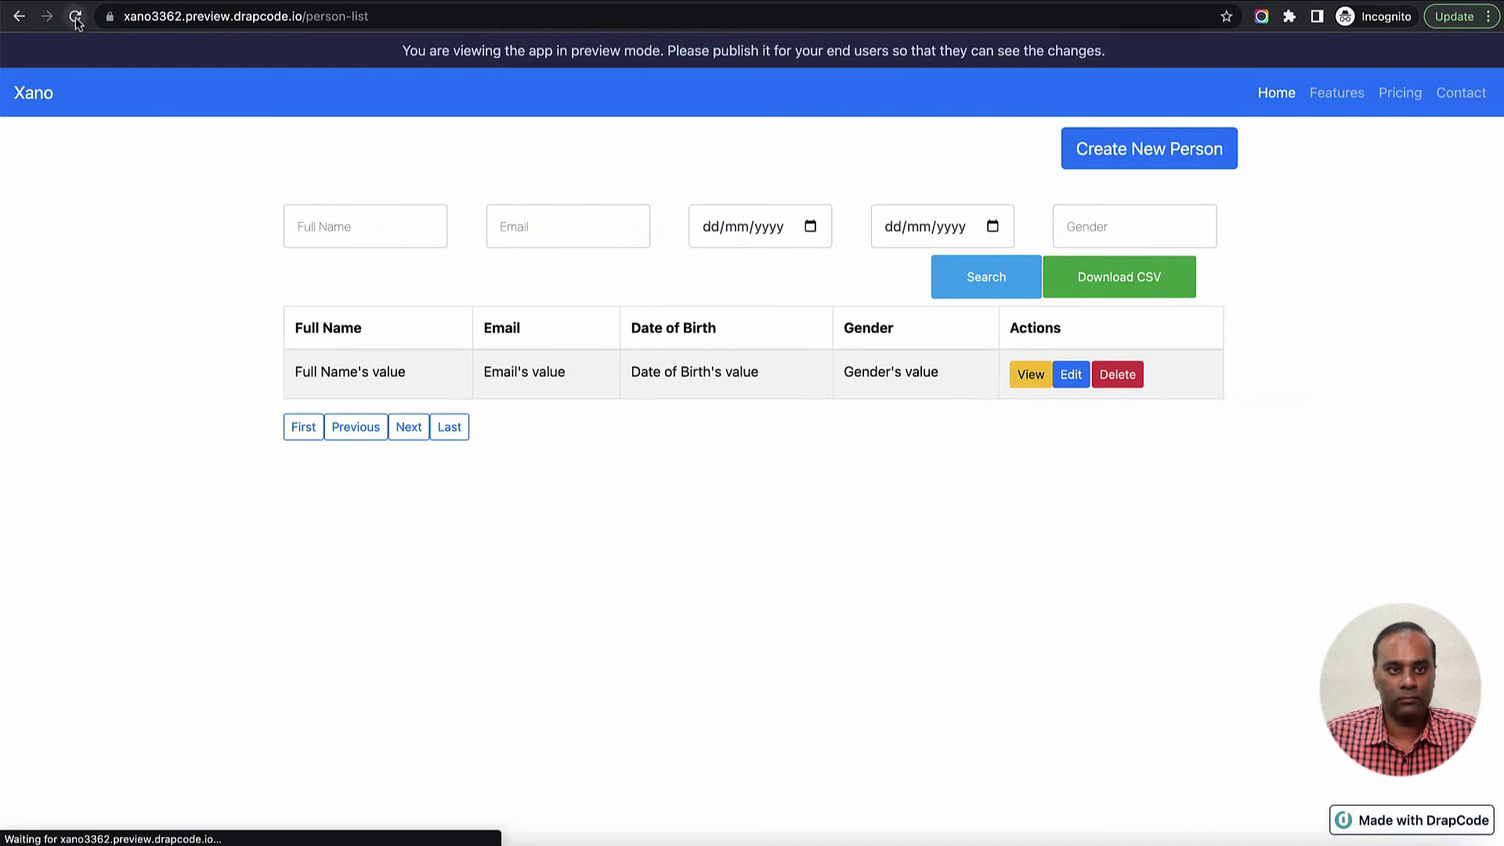
{"action": "left_click", "coordinate": [75, 17]}
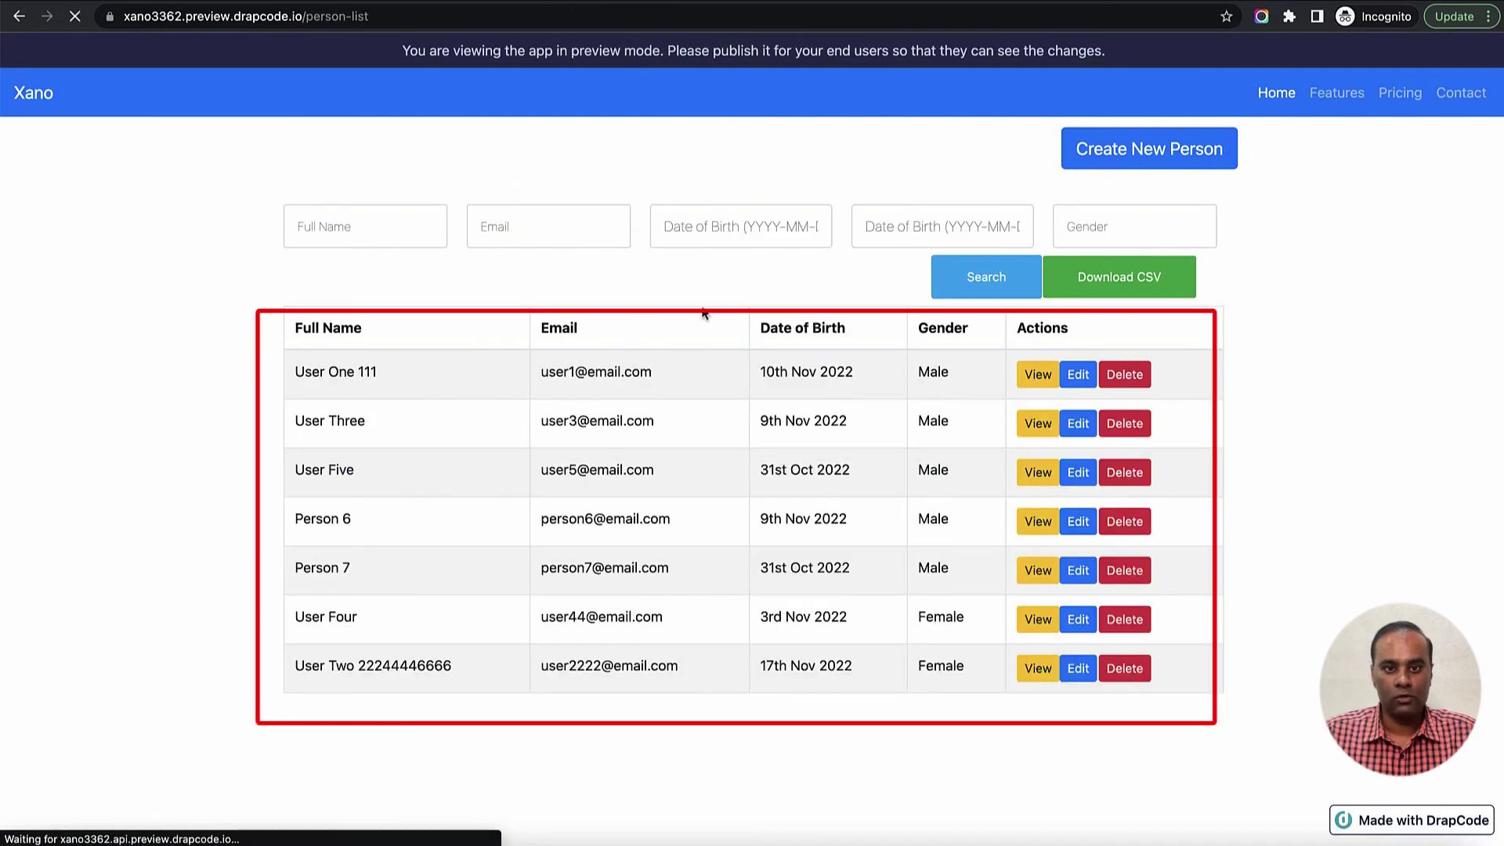
{"action": "left_click_drag", "start_coordinate": [399, 664], "coordinate": [813, 675]}
{"action": "left_click", "coordinate": [813, 675]}
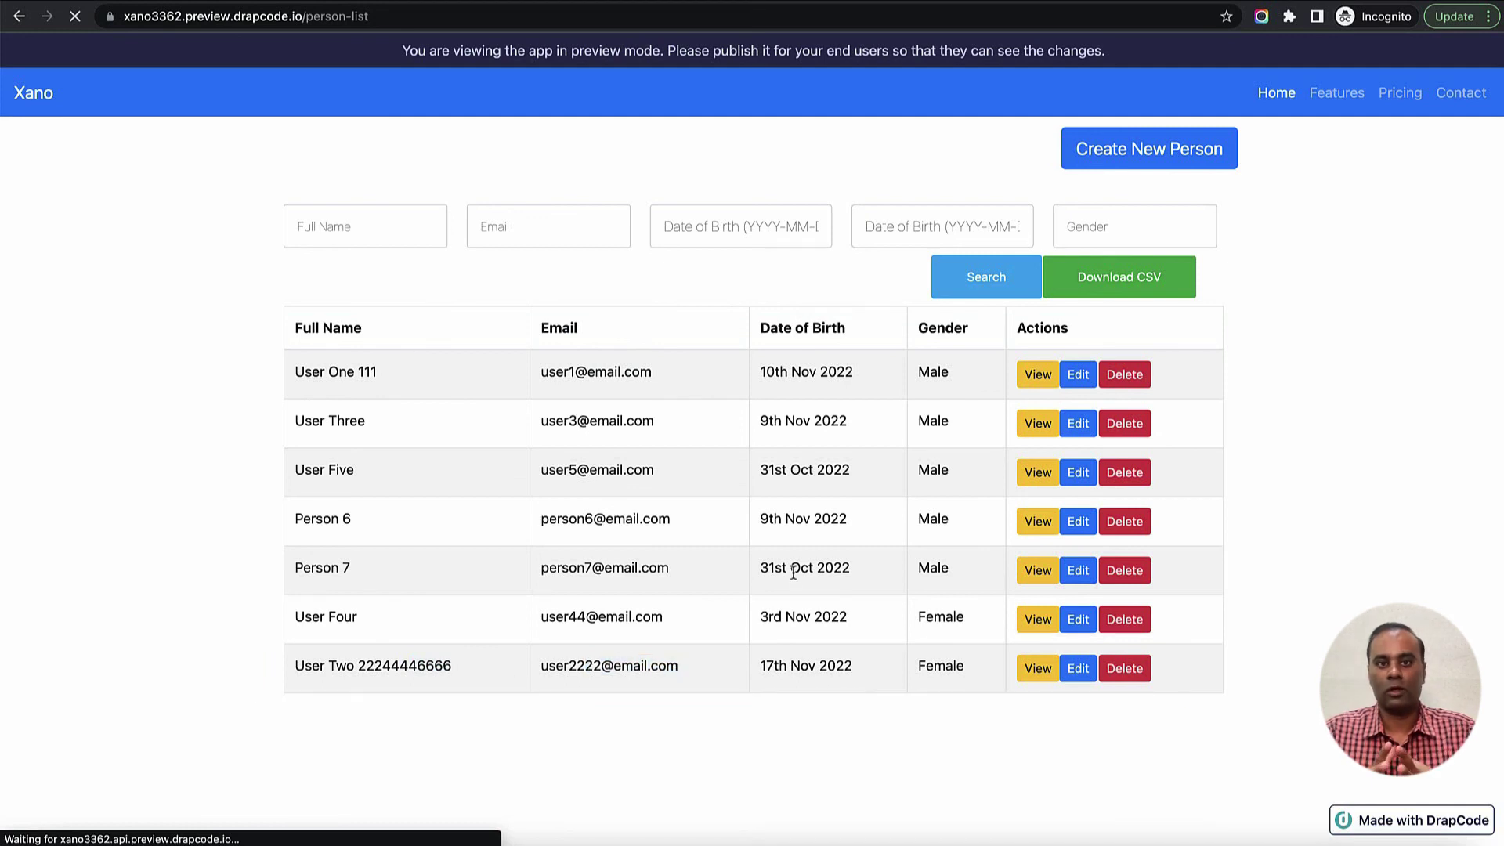